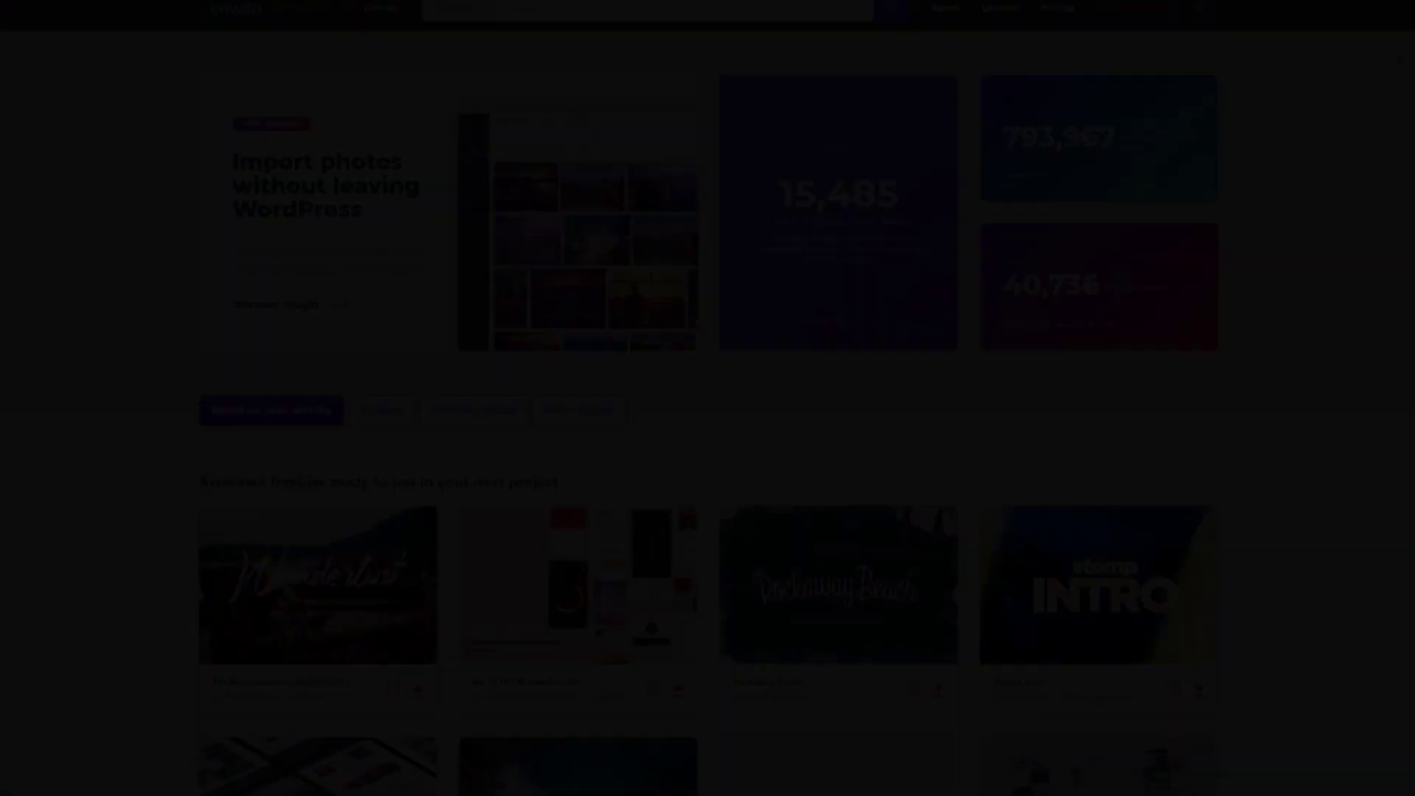
- Browse the recommended freebies on the stock asset site's home page through to the last row of items
scroll(1400, 59, down, 2)
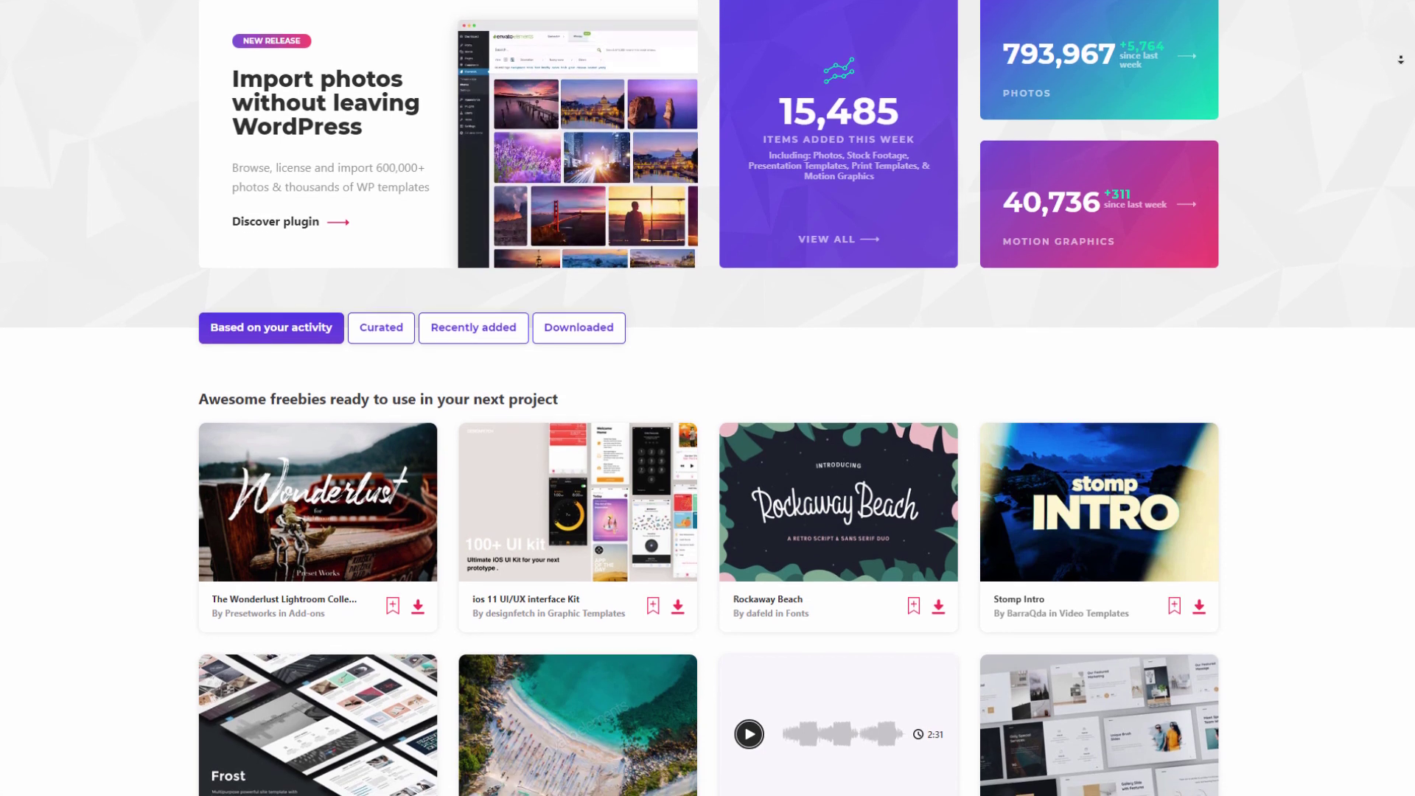
scroll(1401, 60, down, 2)
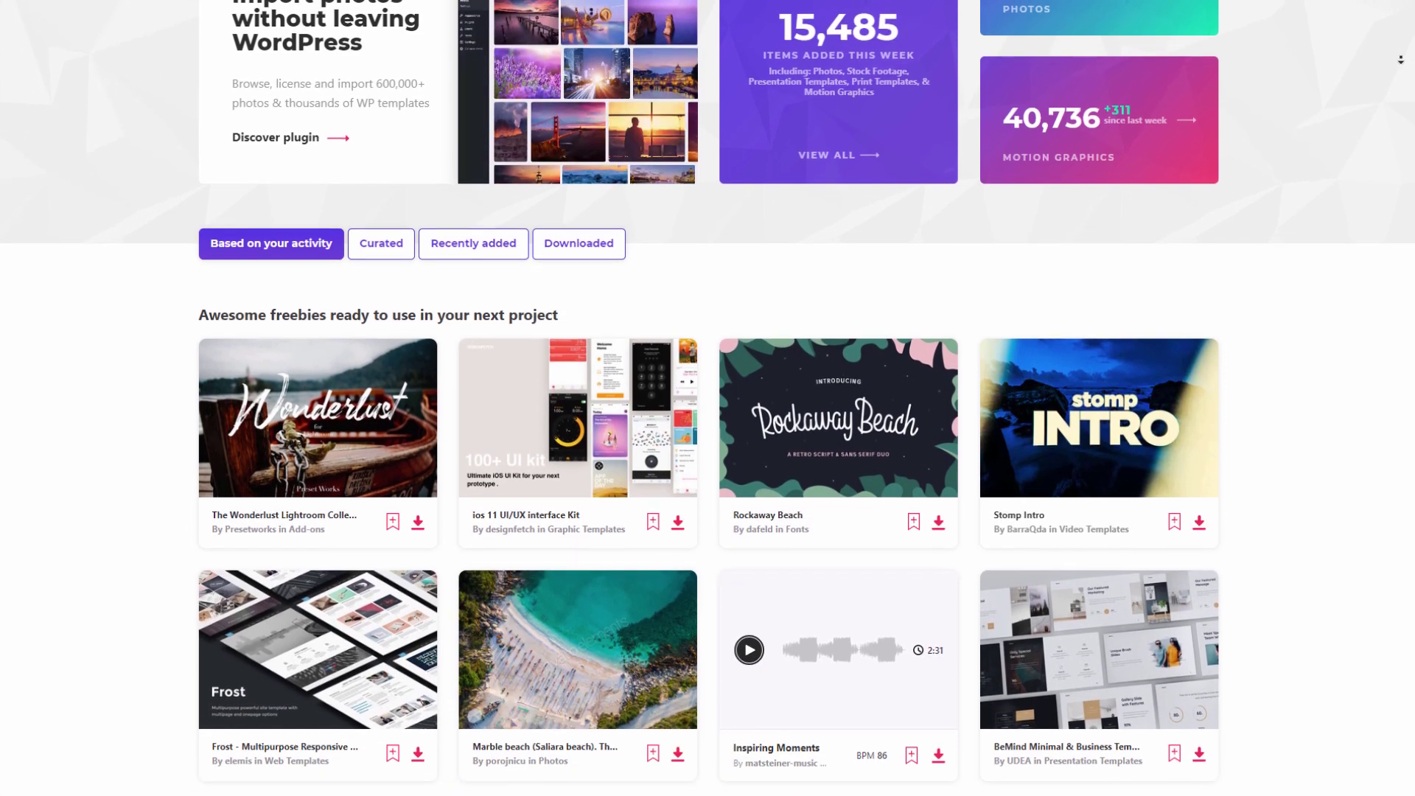
scroll(1400, 60, down, 2)
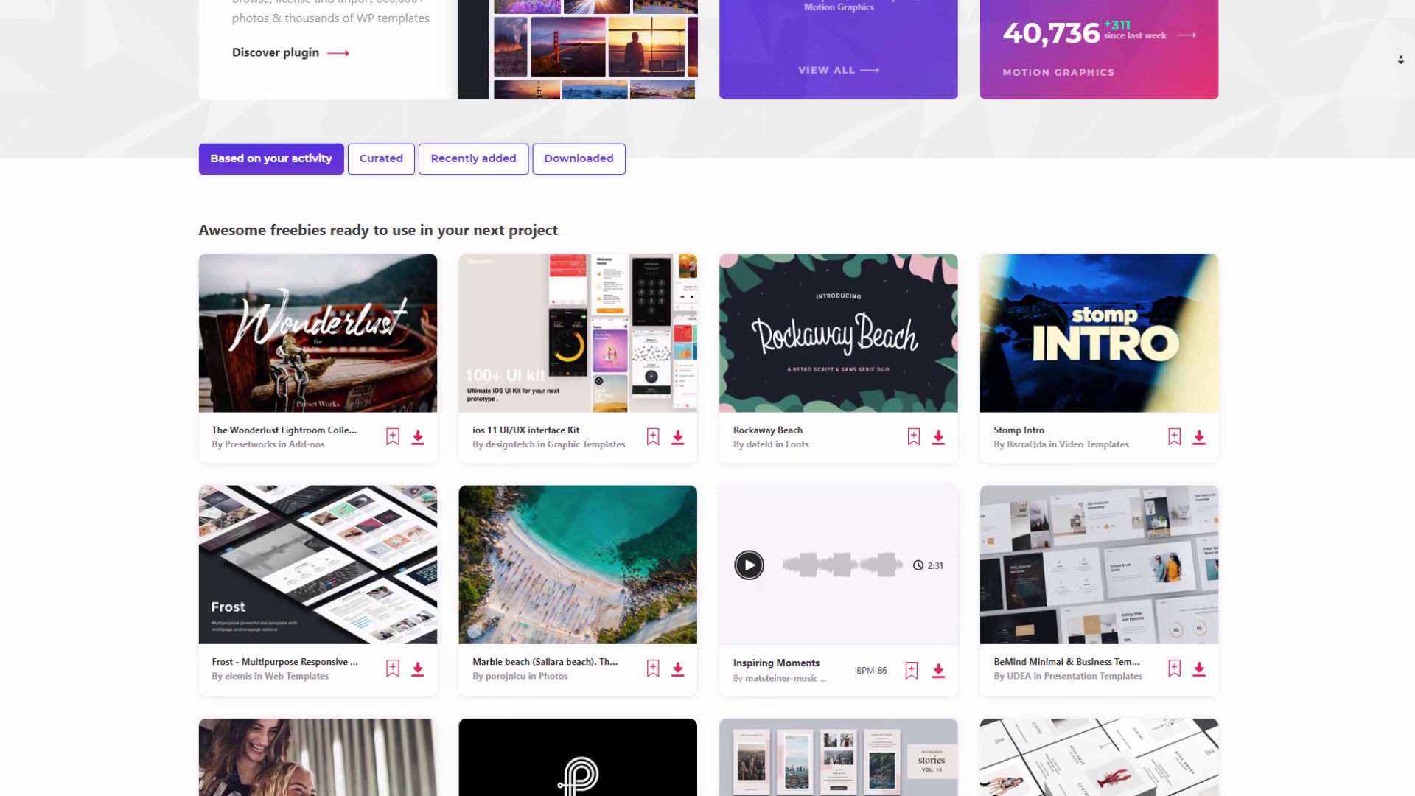
scroll(1401, 59, down, 2)
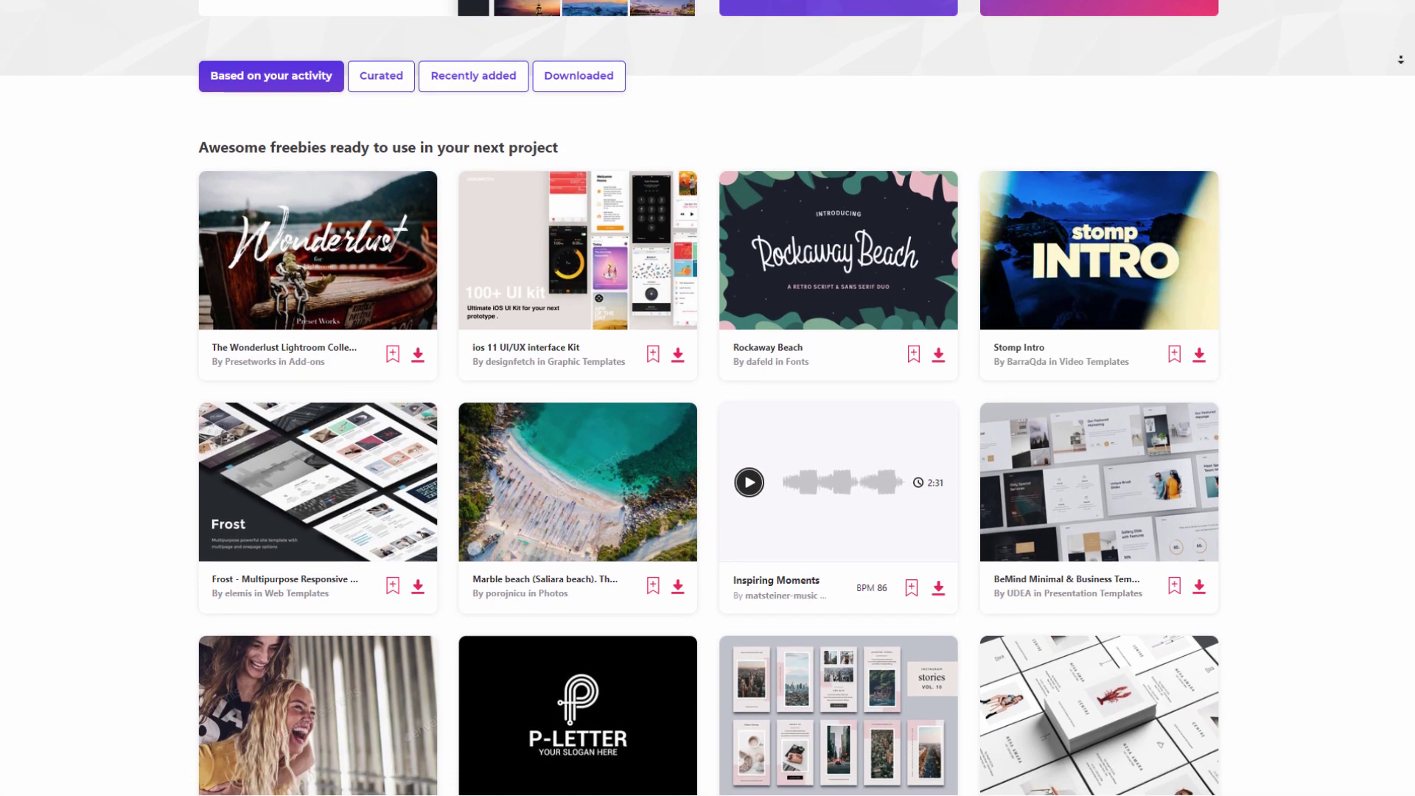
scroll(1400, 59, down, 1)
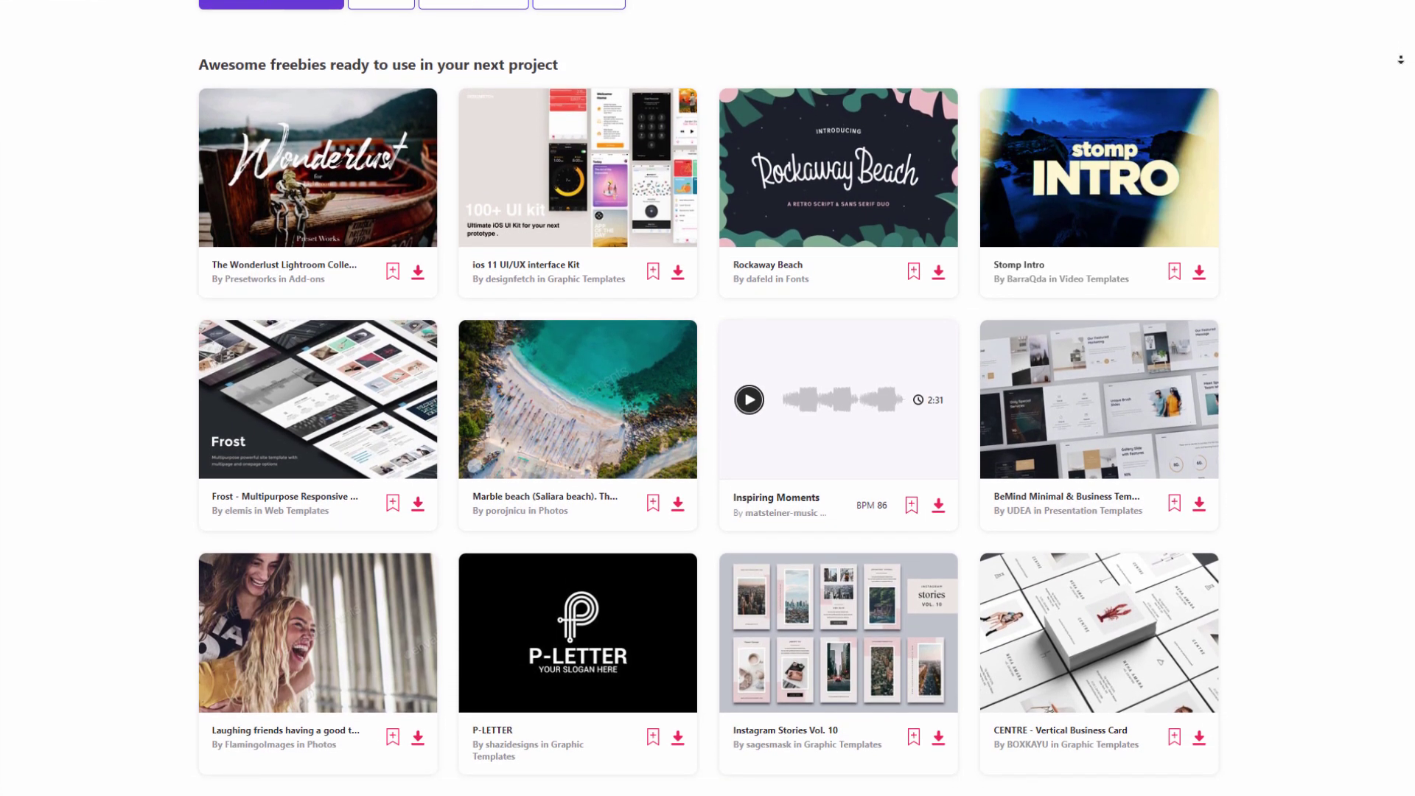
scroll(1400, 60, down, 2)
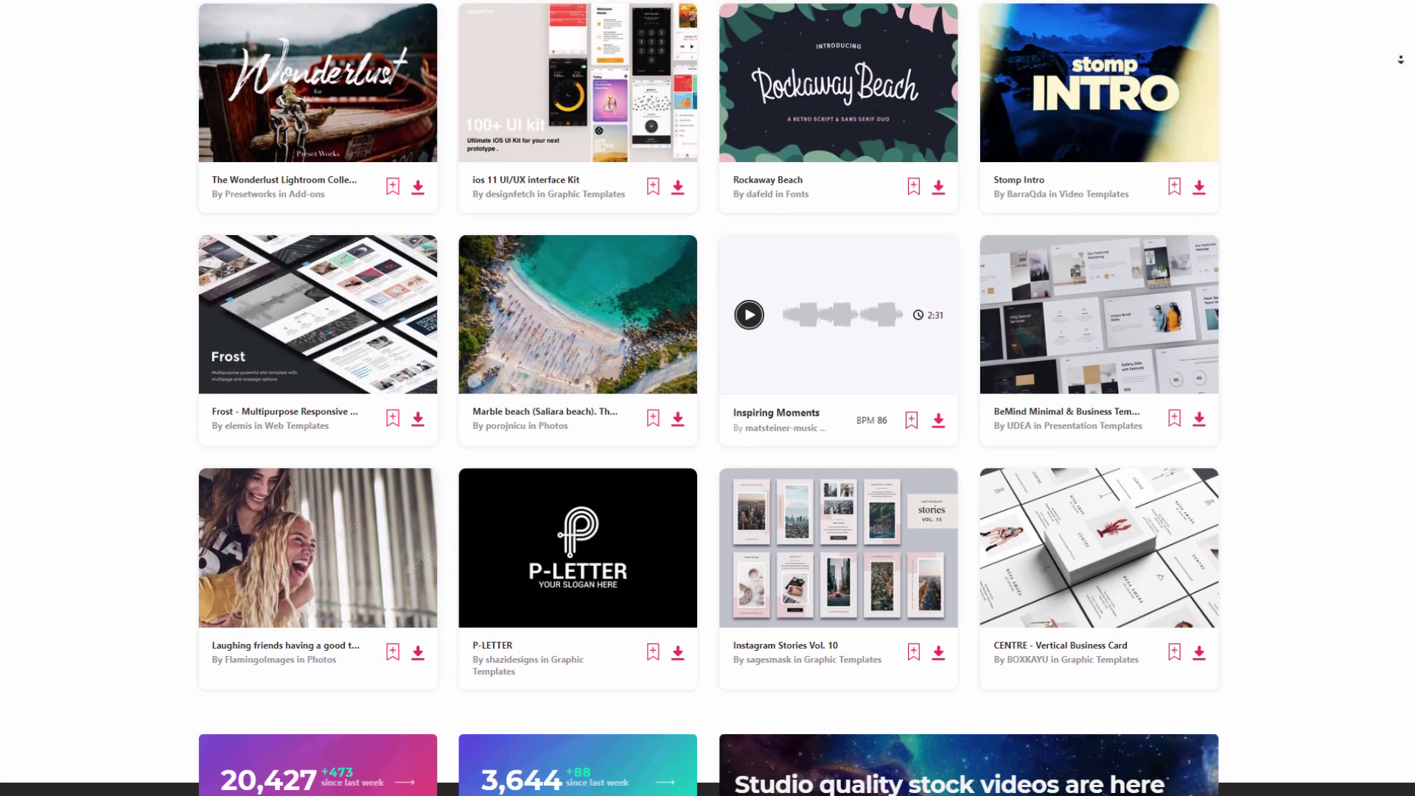
scroll(1400, 60, down, 2)
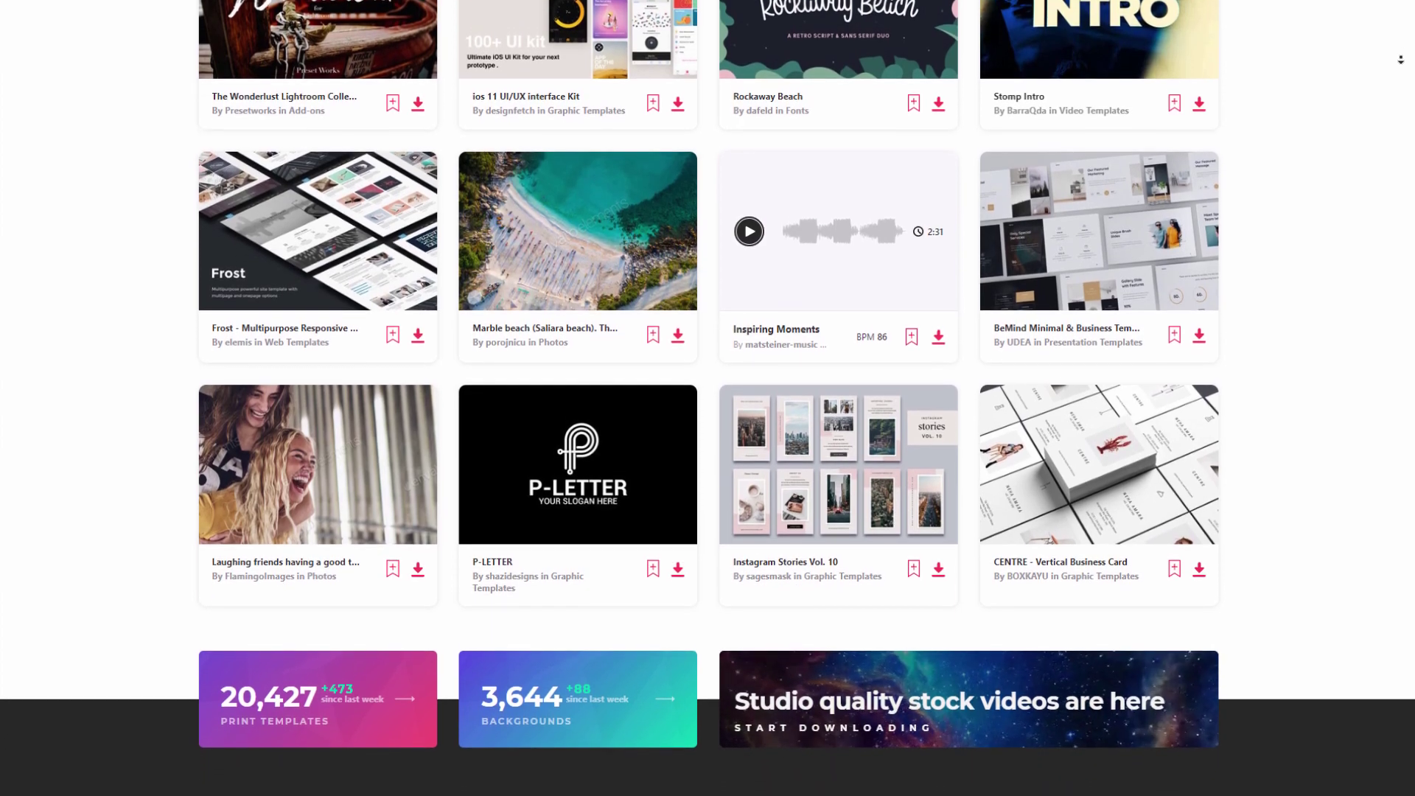
scroll(1401, 59, down, 1)
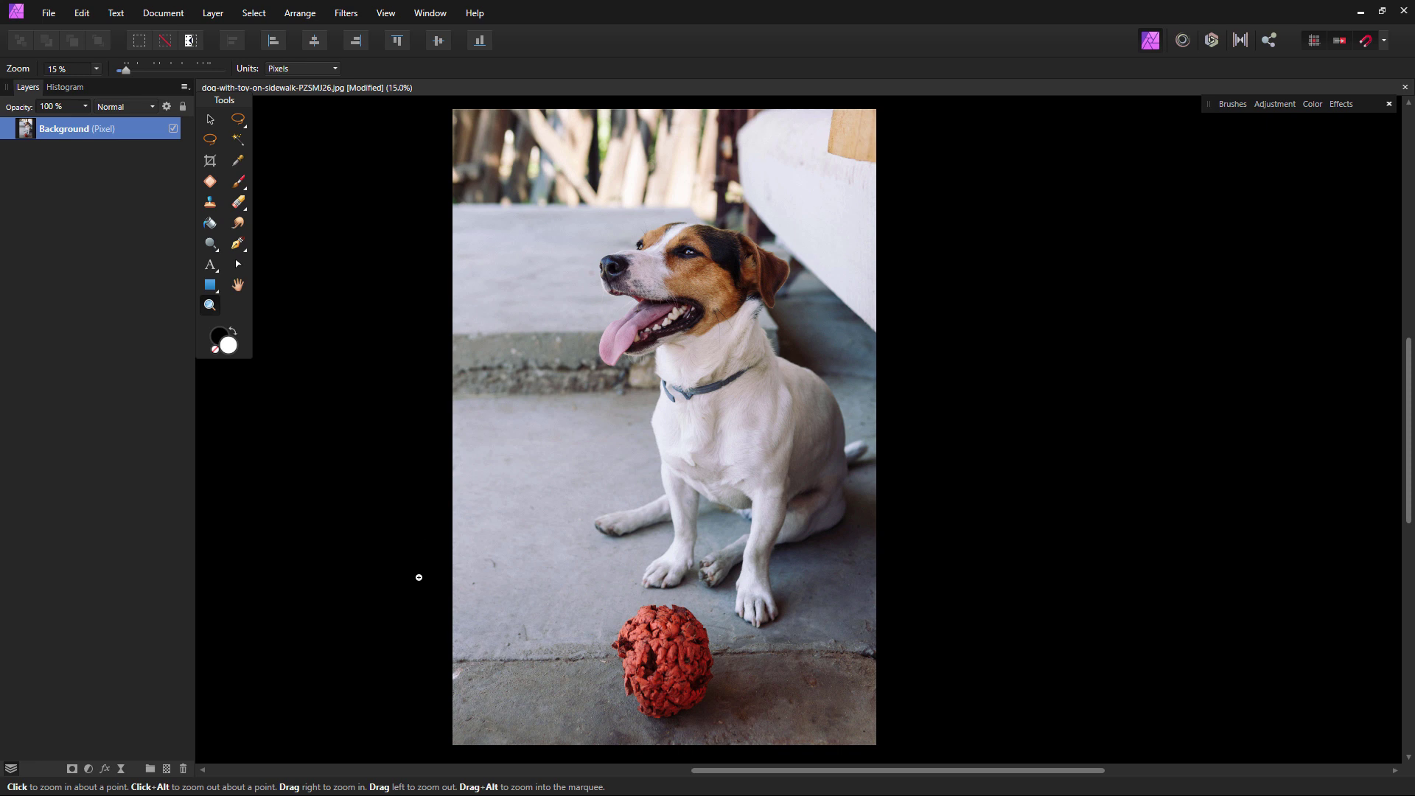
- Remove the red ball in front of the dog with the Patch tool, sourcing the patch from the clean pavement beside it
click(210, 183)
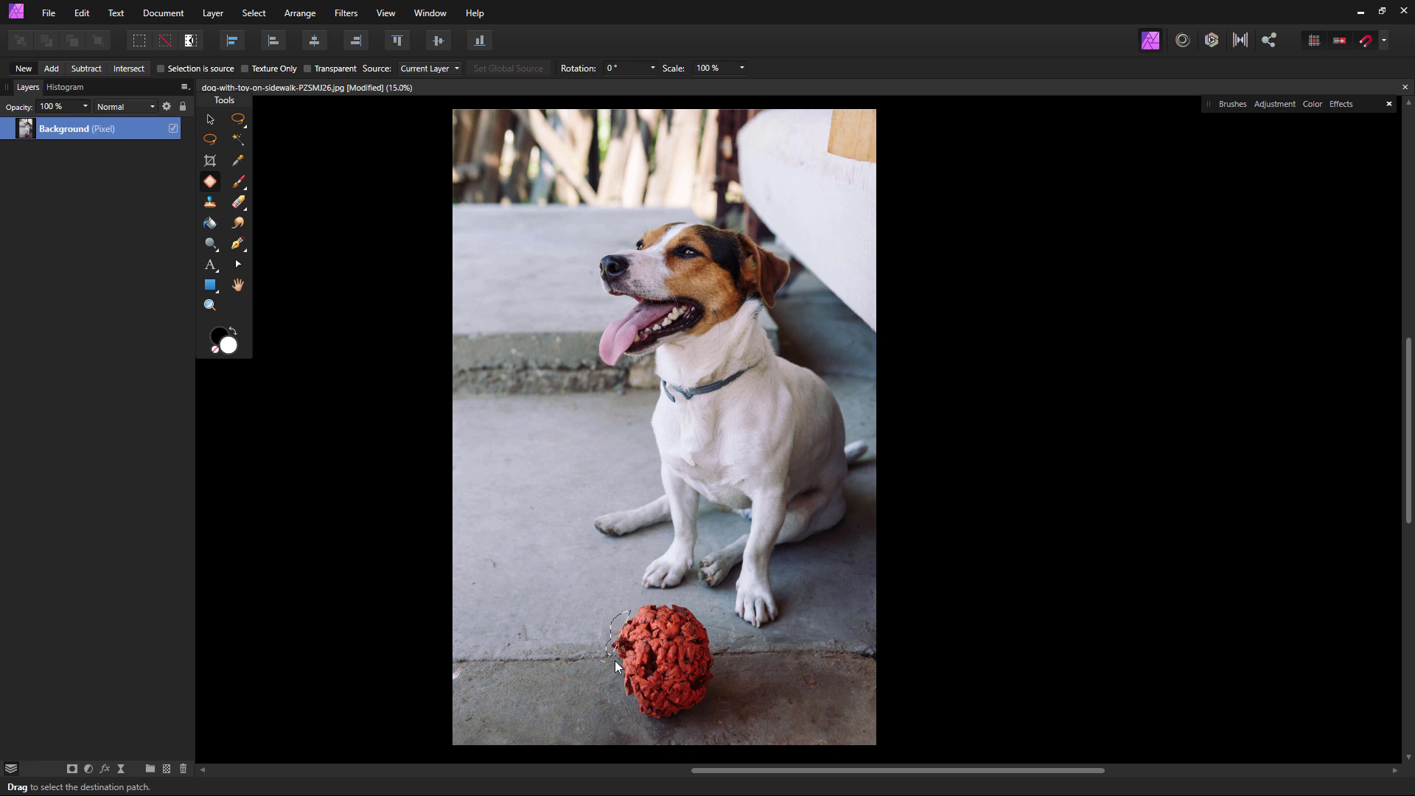
mouse_move(619, 689)
mouse_down()
mouse_move(654, 725)
mouse_move(723, 715)
mouse_move(710, 624)
mouse_move(691, 602)
mouse_move(617, 614)
mouse_up()
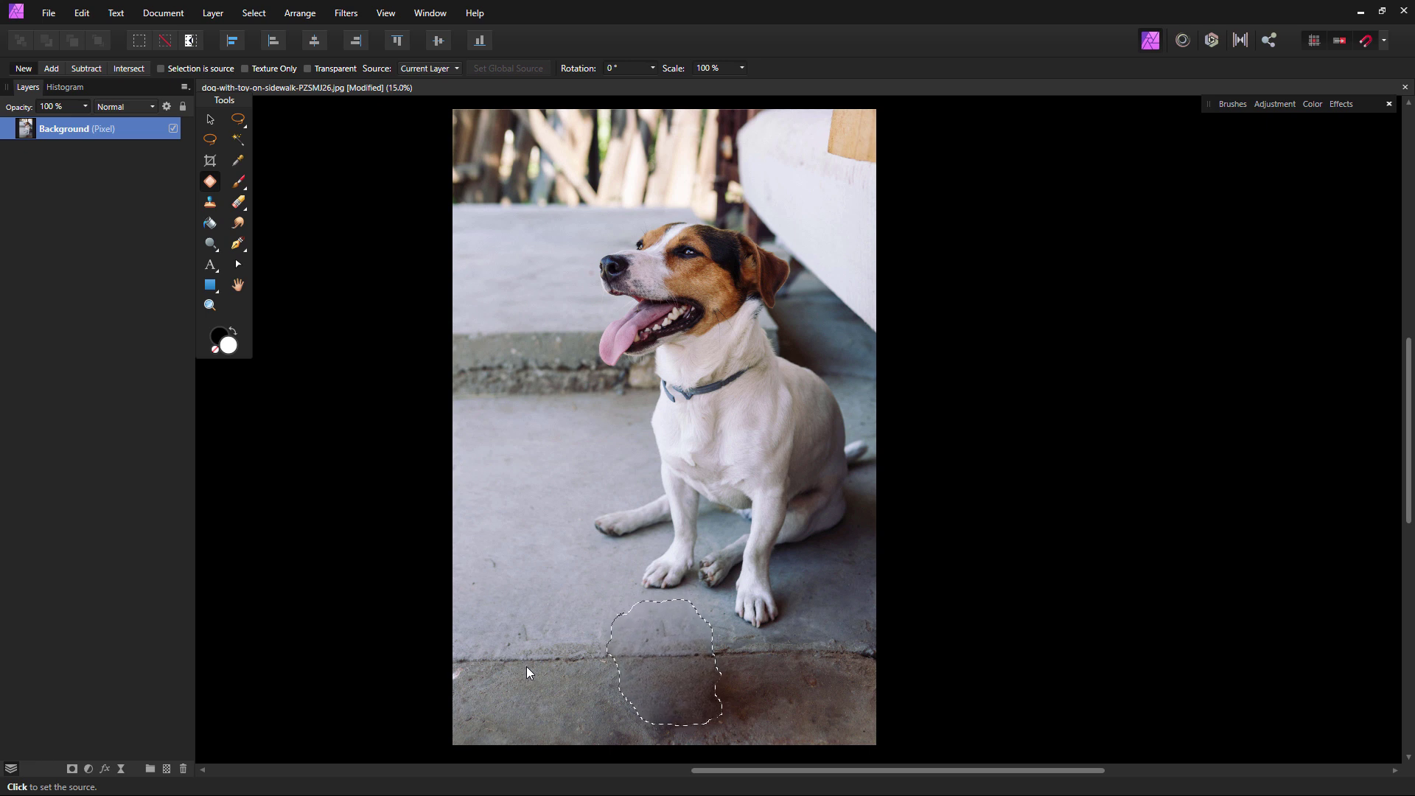
click(526, 667)
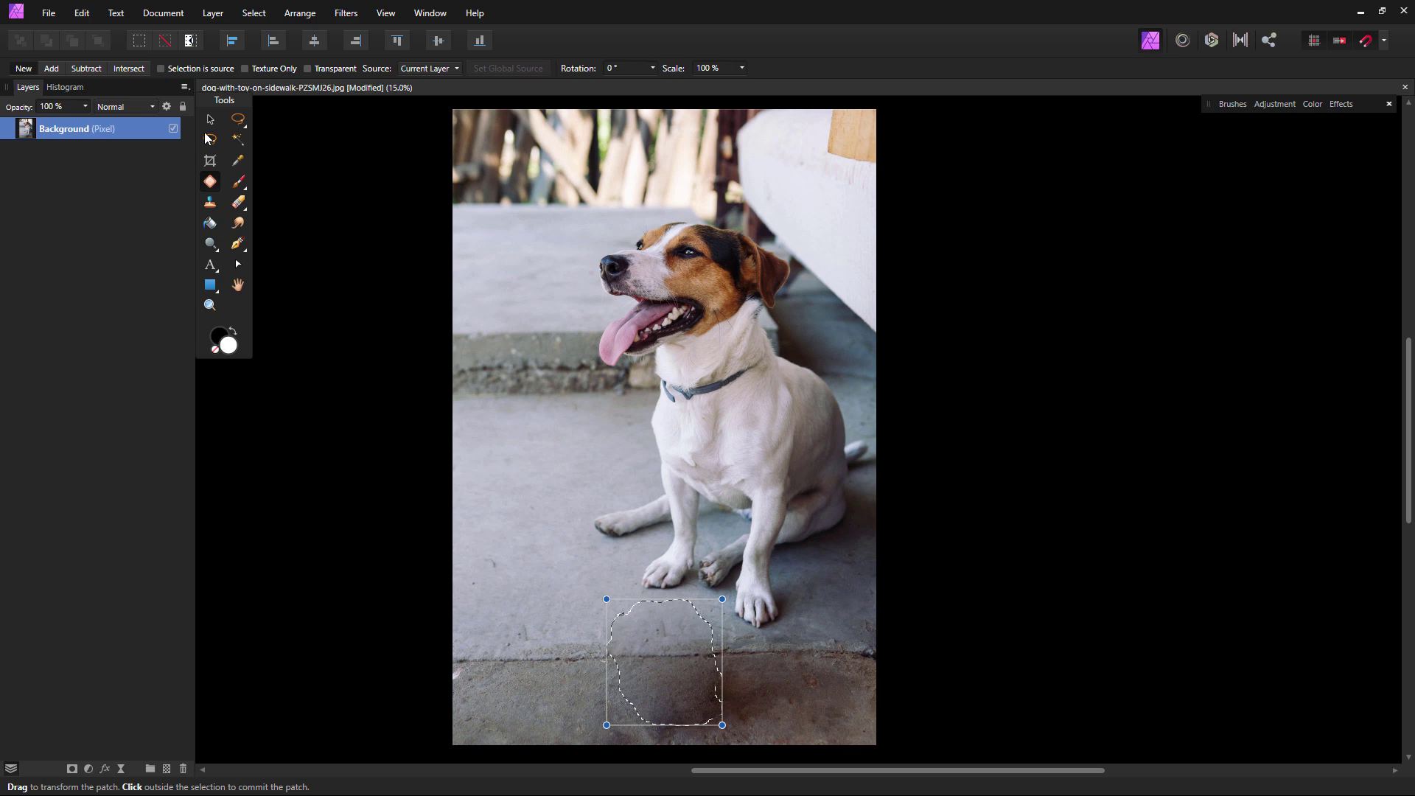
- Patch the dark brown blotch and the leftover shadow on the pavement where the ball was with nearby clean concrete
key(z)
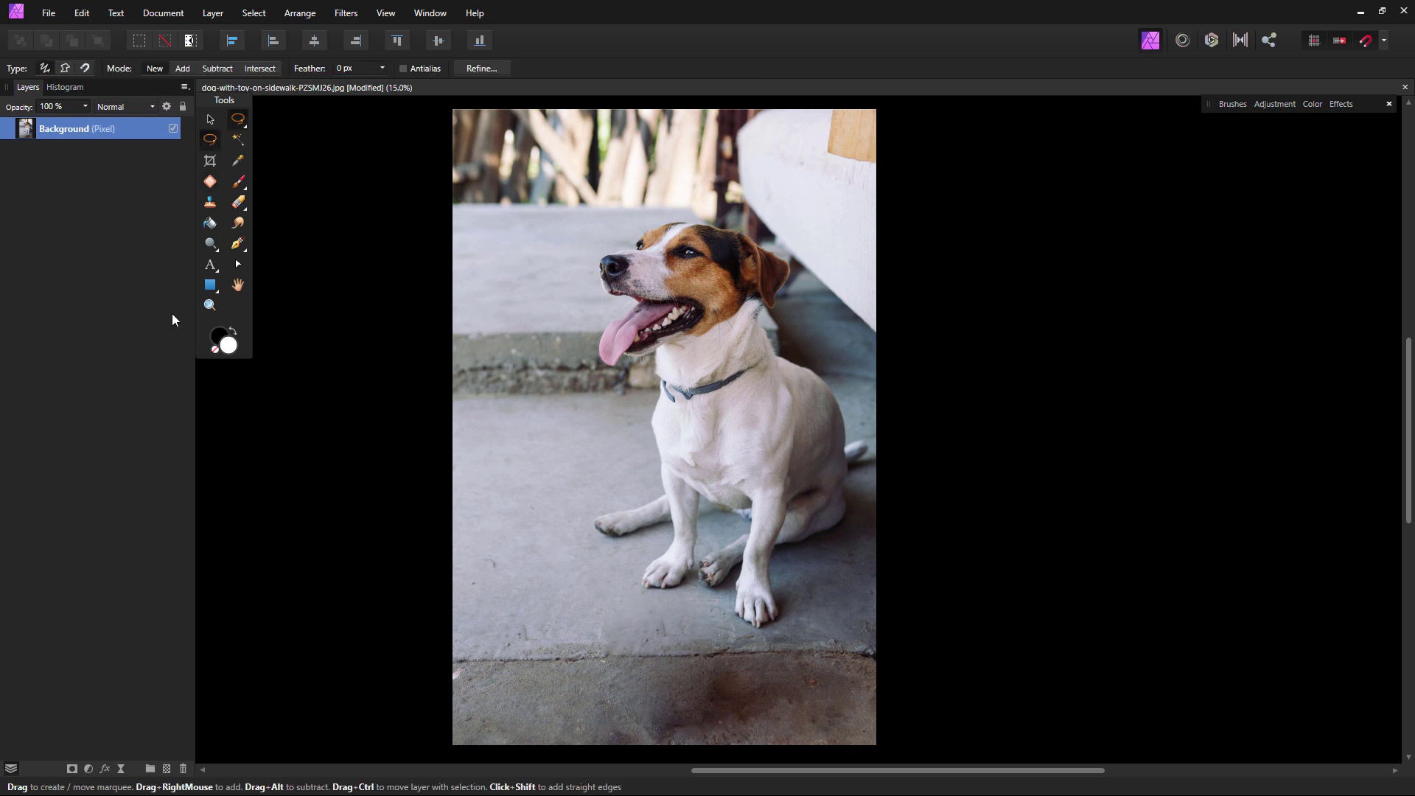
click(684, 745)
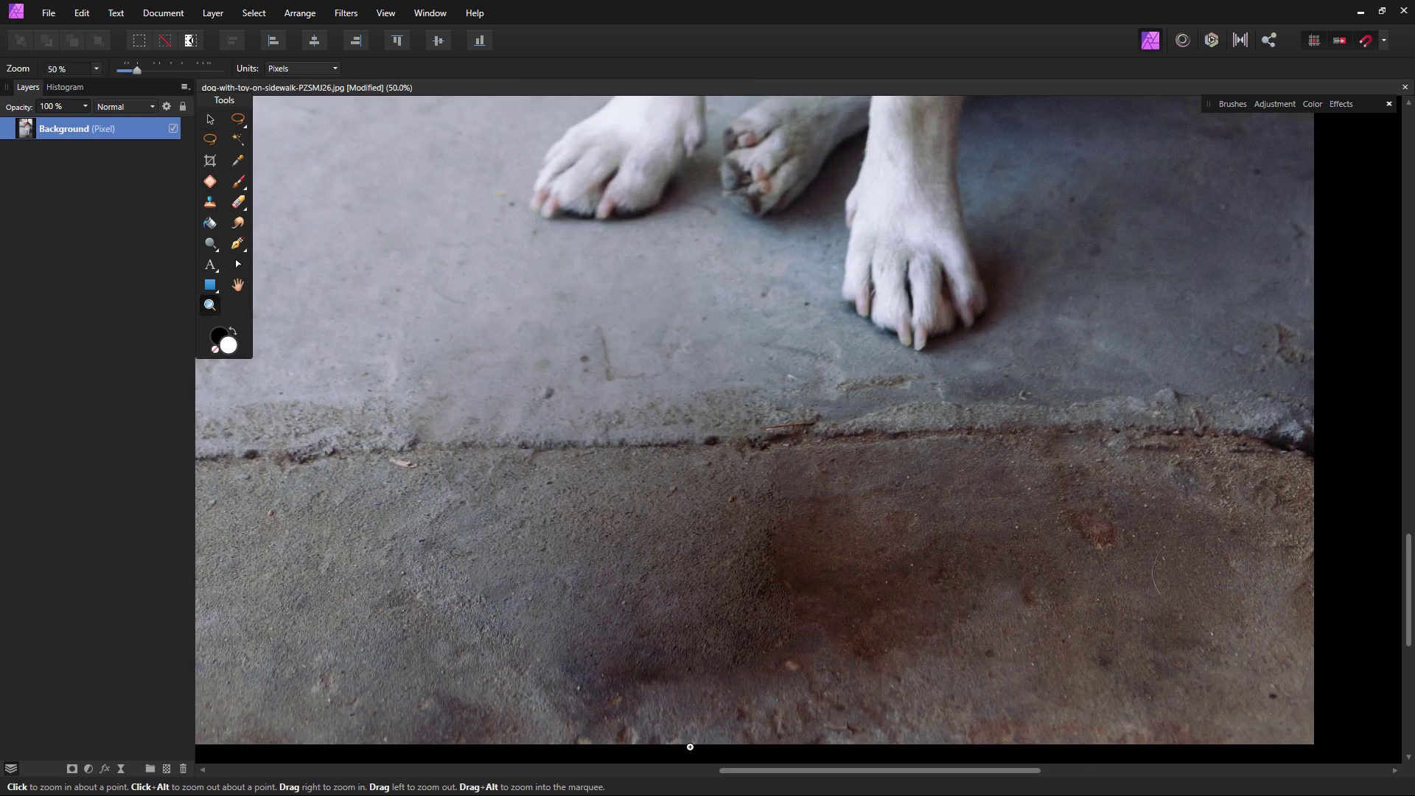
key(space)
drag(731, 656, 606, 529)
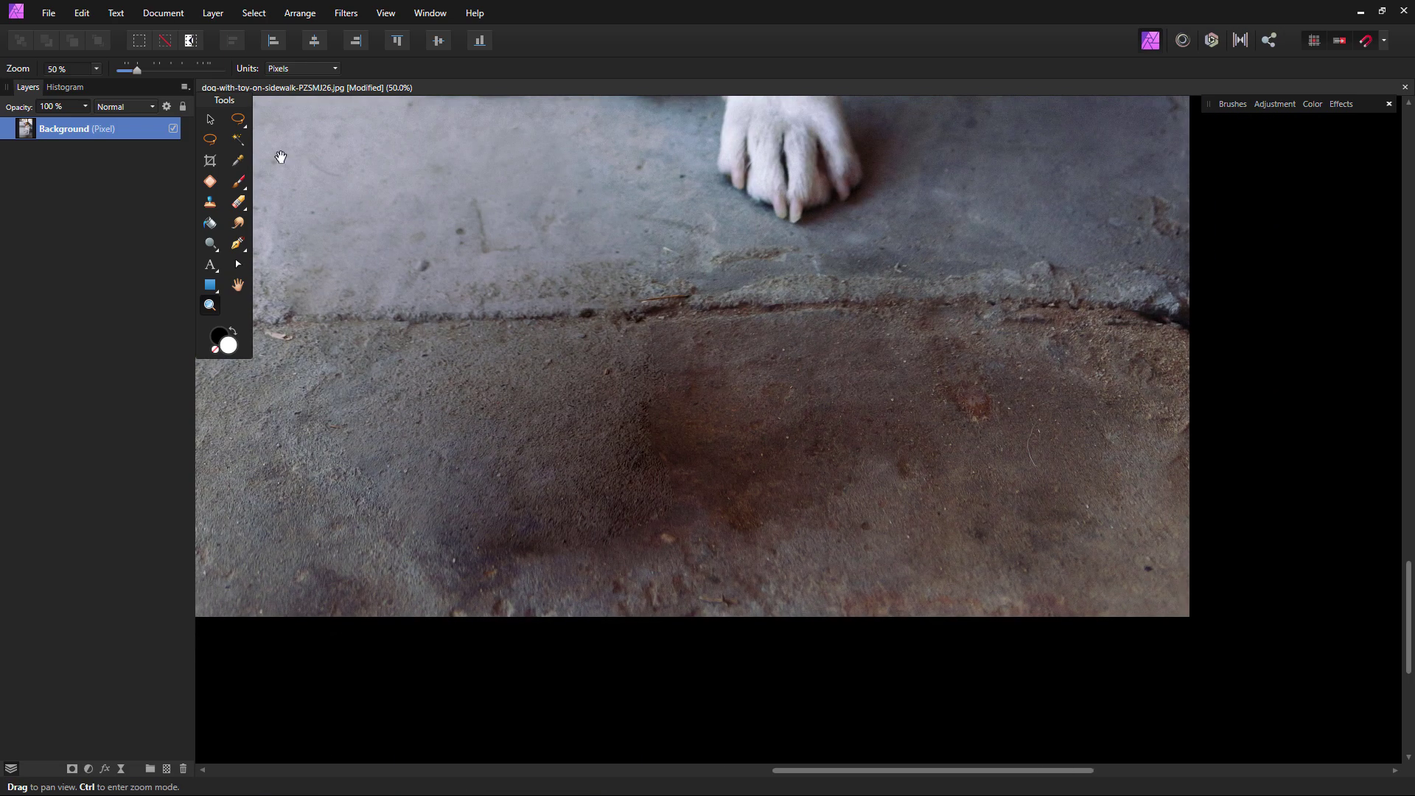
click(211, 179)
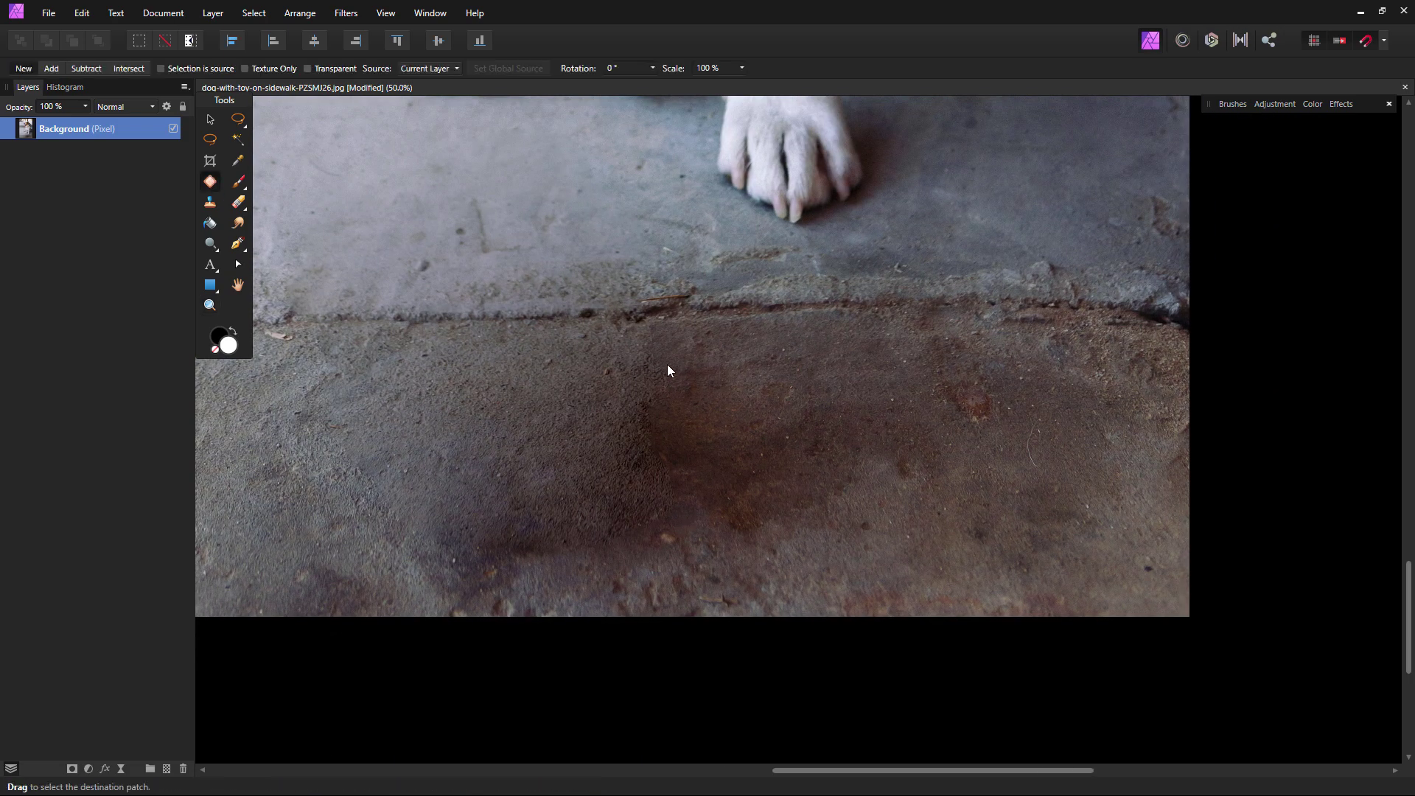
mouse_move(638, 398)
mouse_down()
mouse_move(702, 536)
mouse_move(773, 523)
mouse_move(753, 407)
mouse_move(665, 361)
mouse_up()
drag(728, 431, 866, 433)
click(865, 432)
click(533, 545)
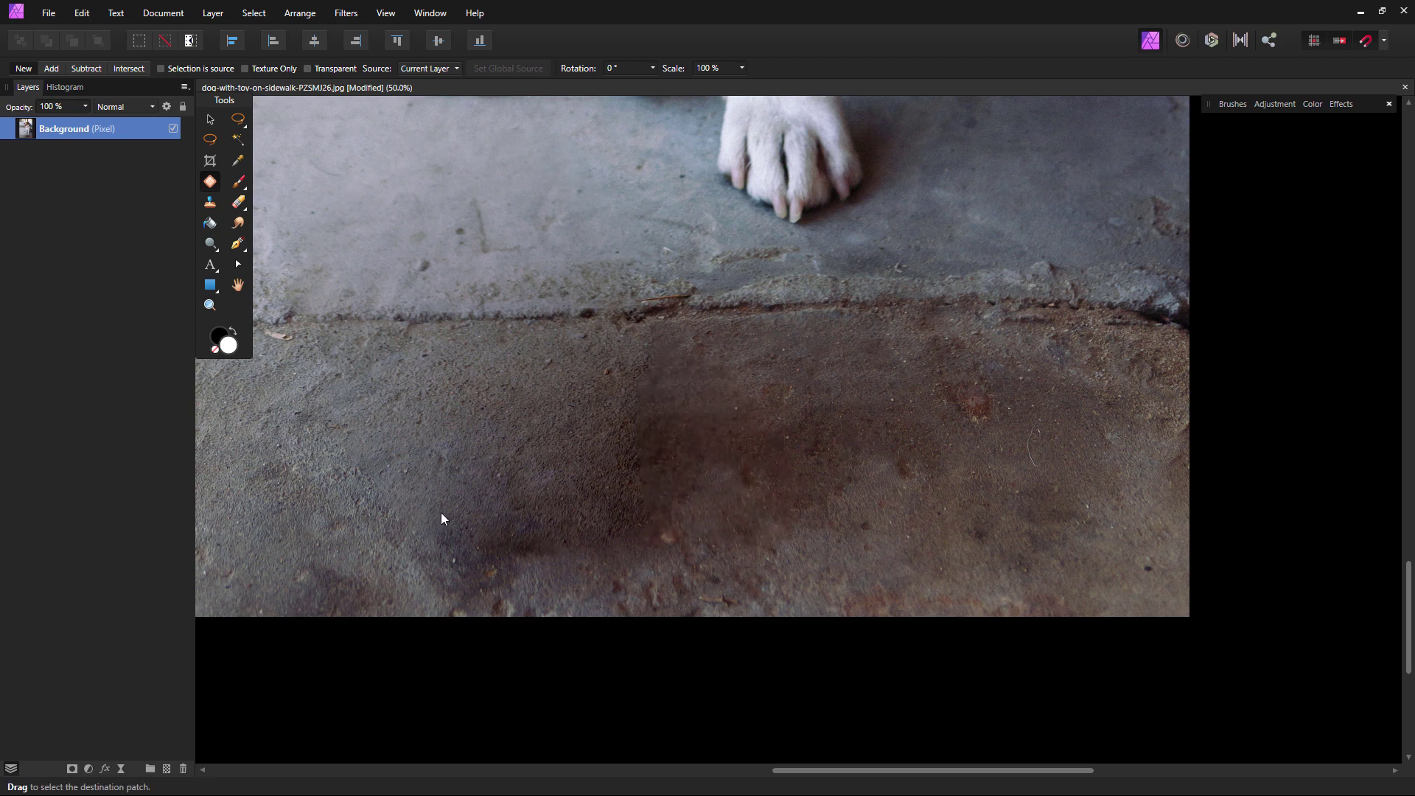
mouse_move(585, 541)
mouse_down()
mouse_move(563, 586)
mouse_move(449, 574)
mouse_move(414, 517)
mouse_up()
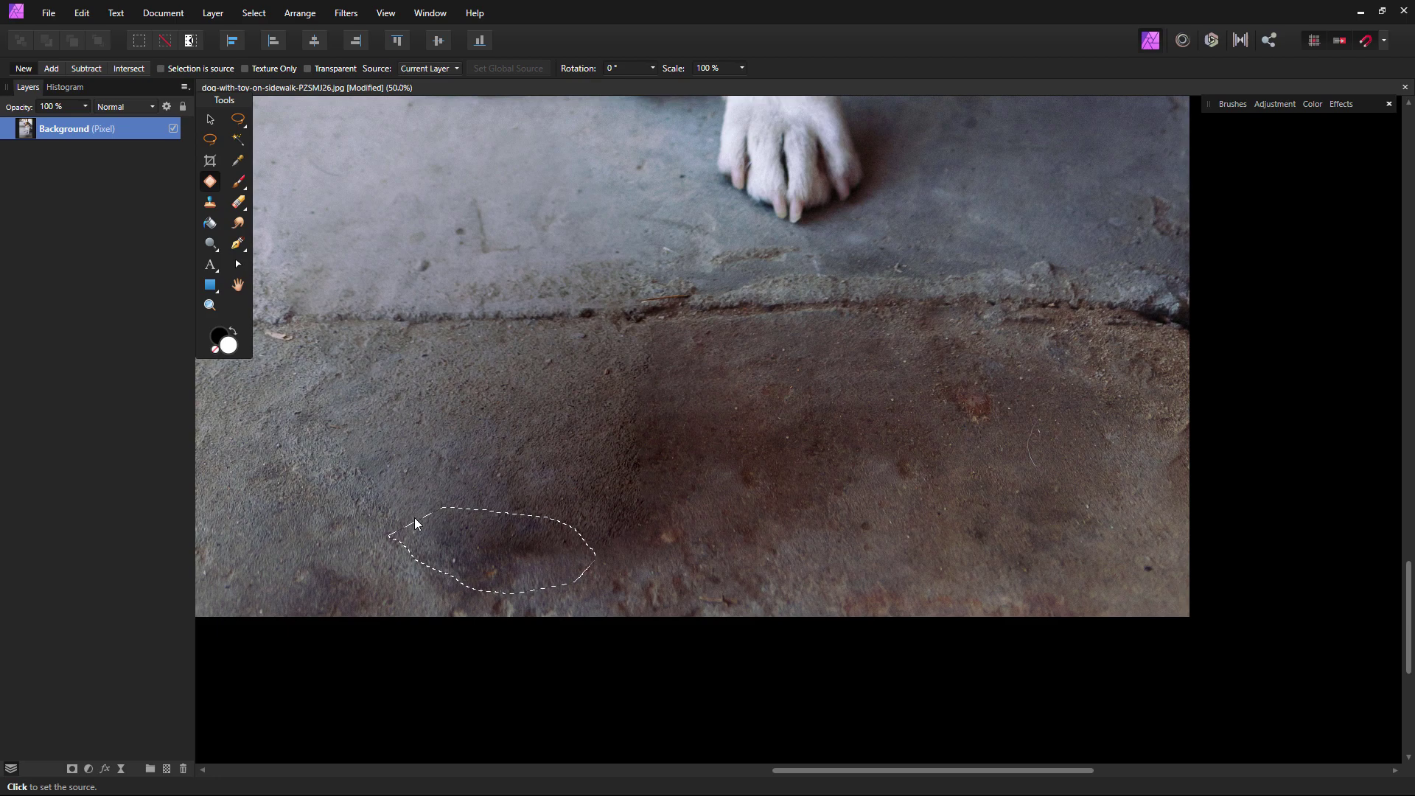
click(301, 514)
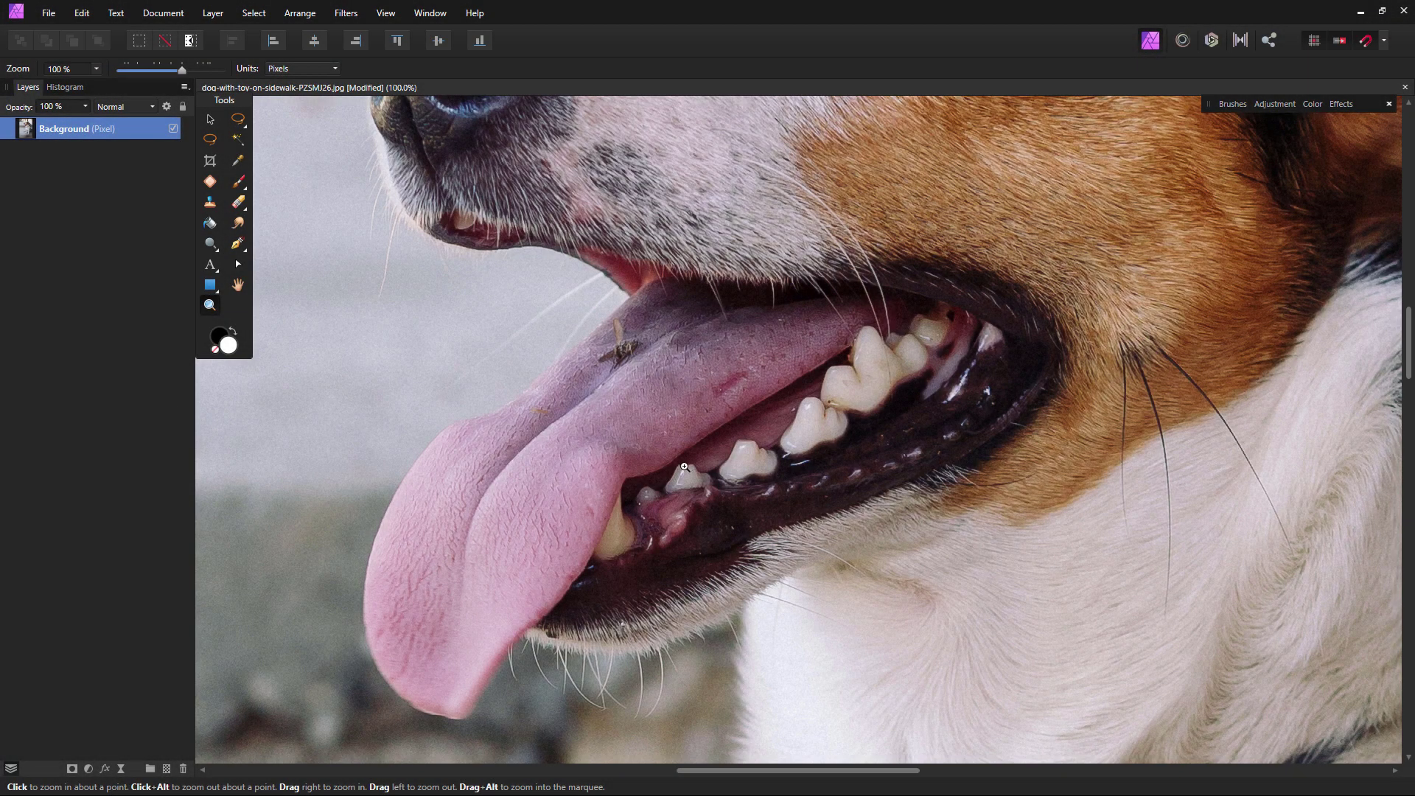
- Set up the Clone Brush with 53% hardness and a width of 41.6 px for retouching the dog's tongue
alt+click(668, 521)
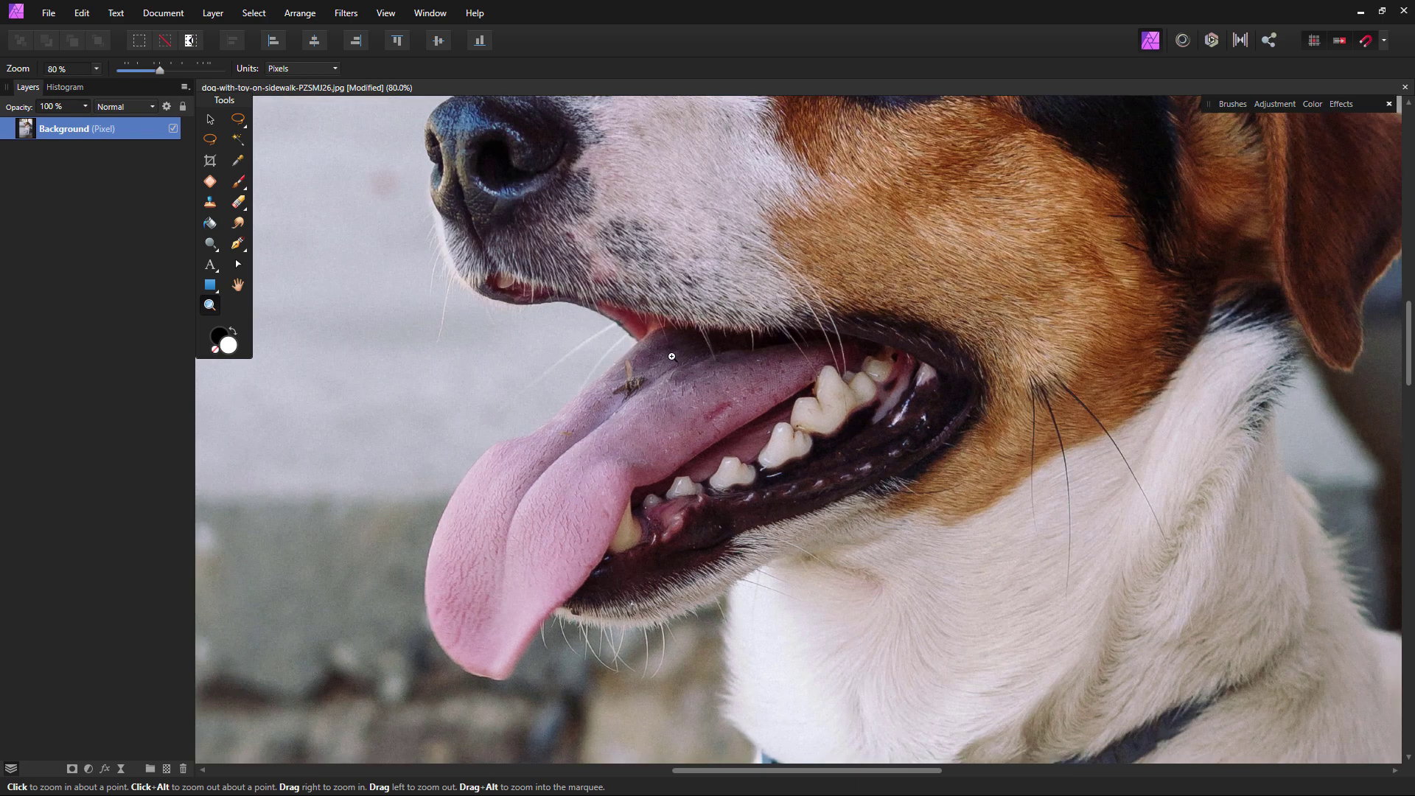
click(667, 396)
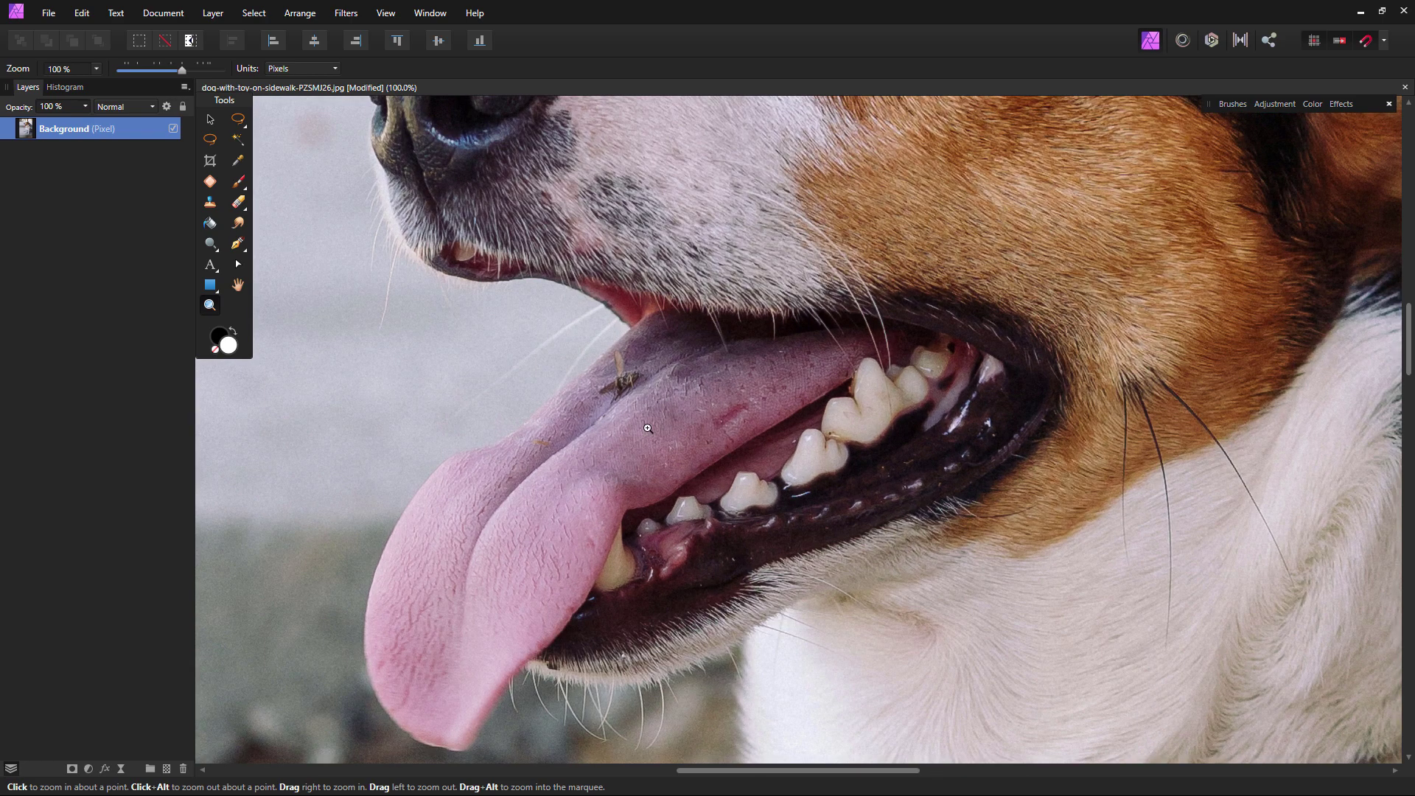
click(213, 206)
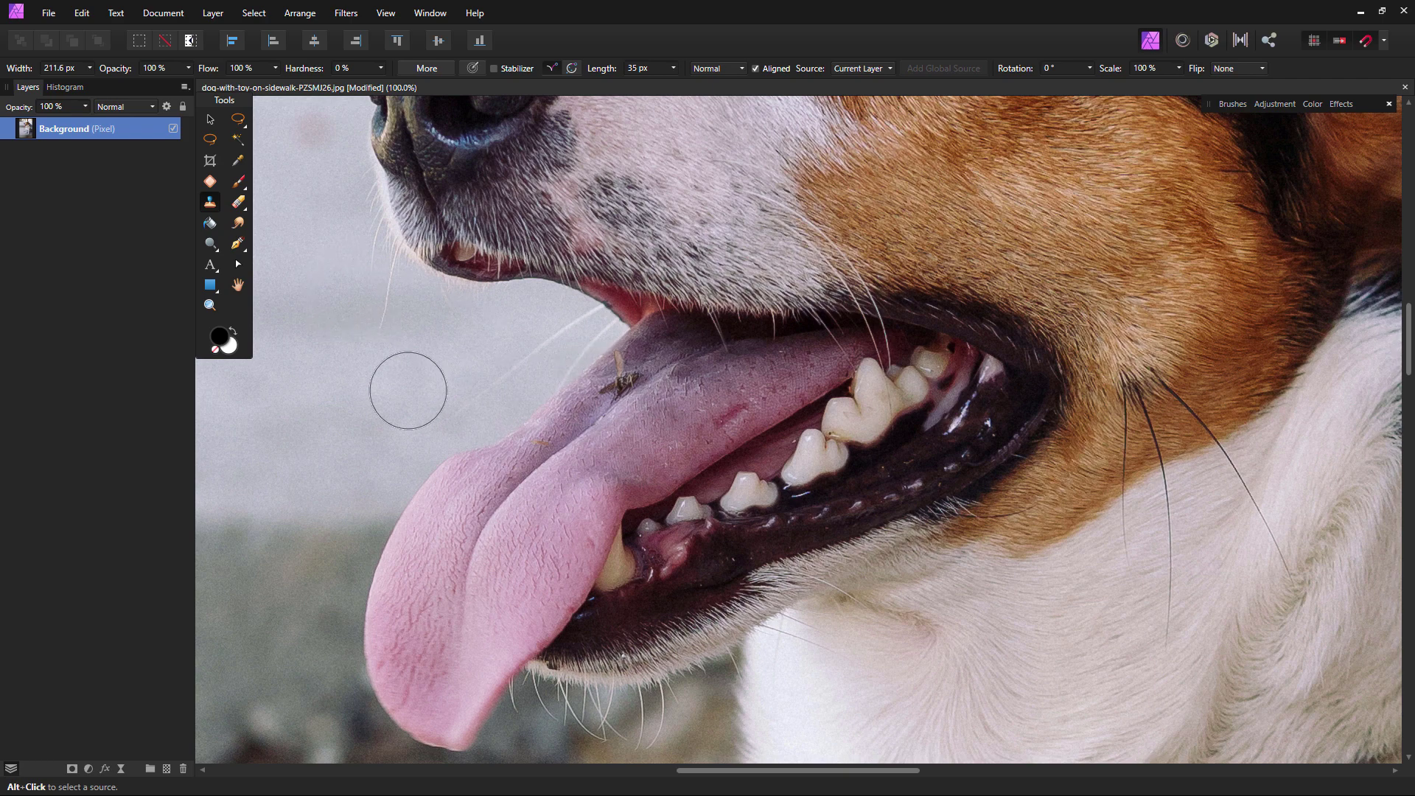
scroll(364, 406, down, 1)
scroll(364, 406, down, 2)
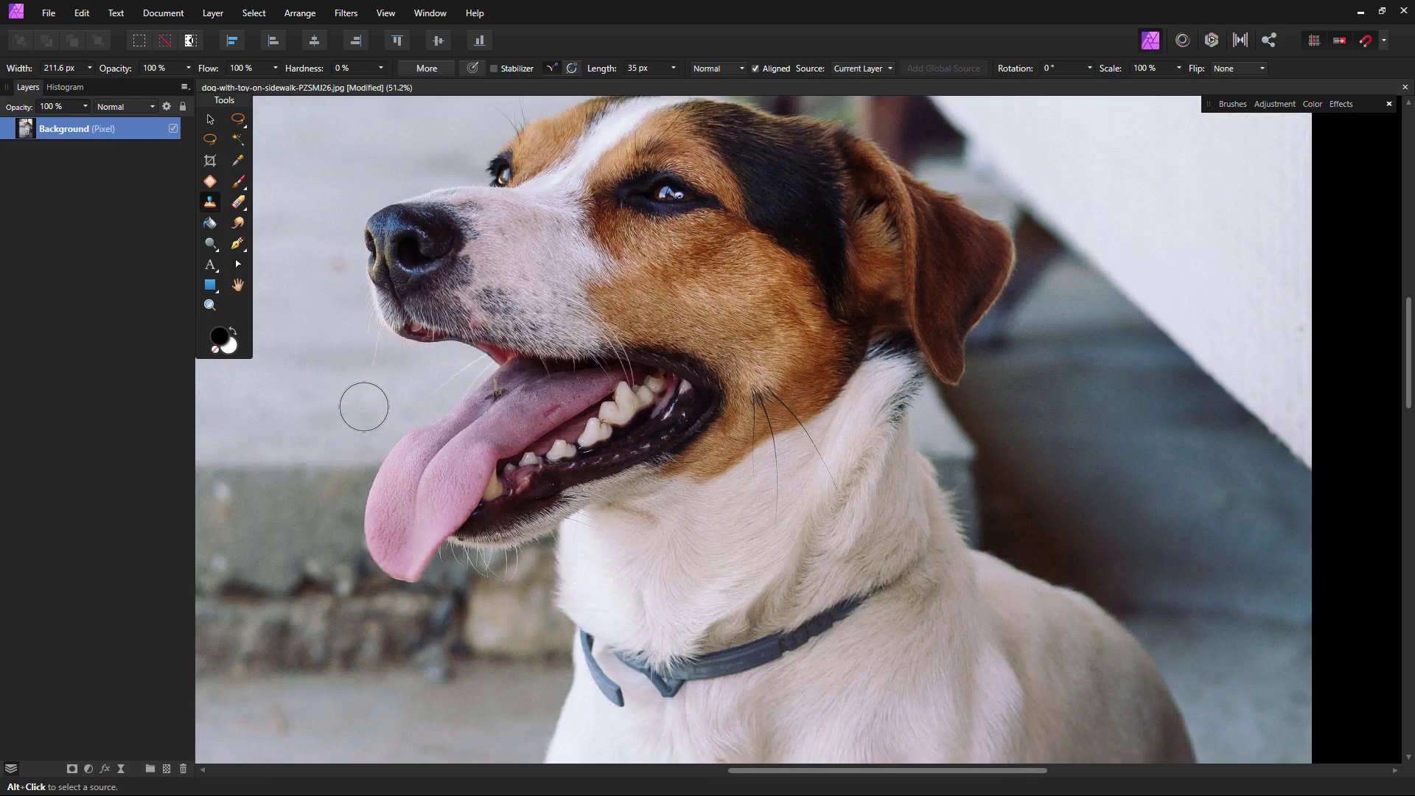
scroll(364, 407, up, 3)
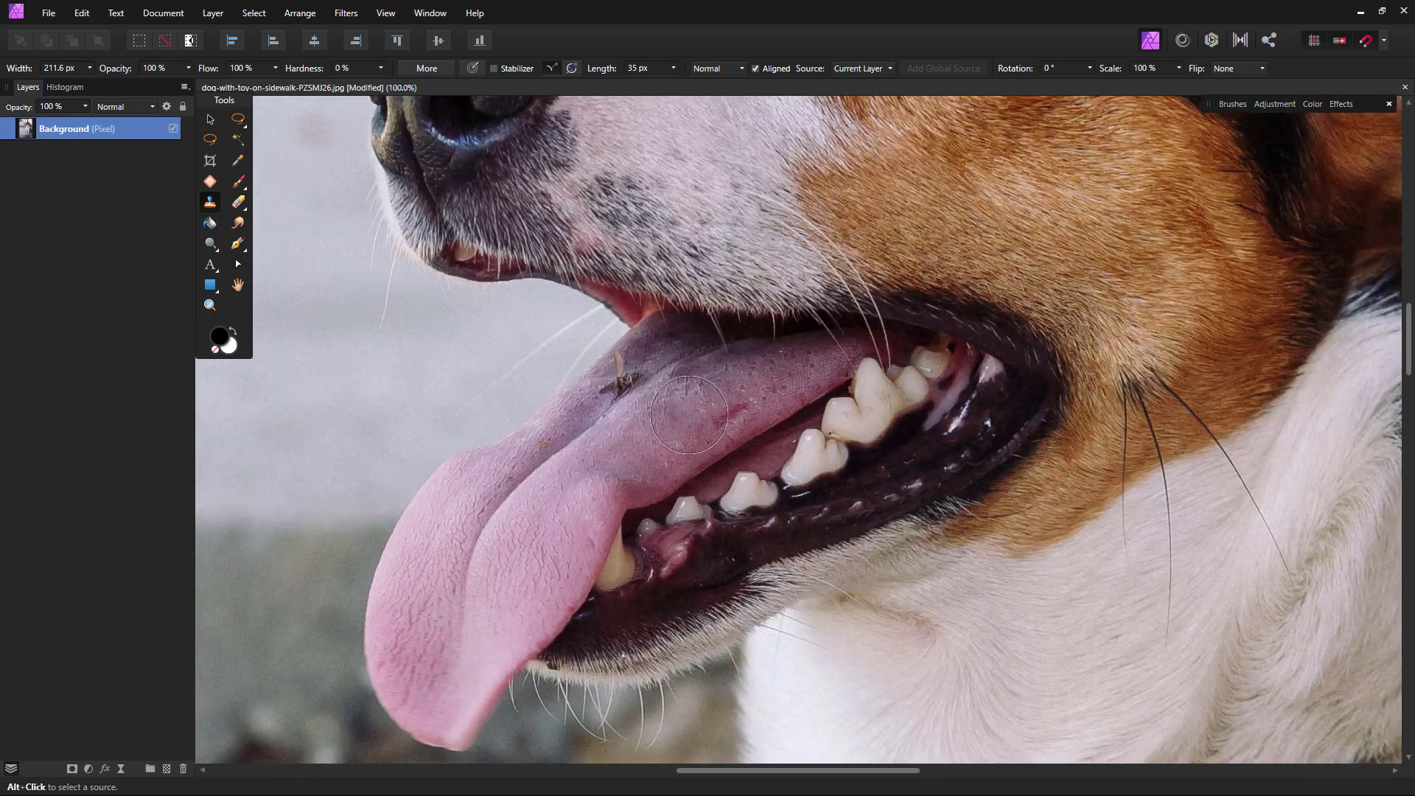
scroll(655, 403, up, 1)
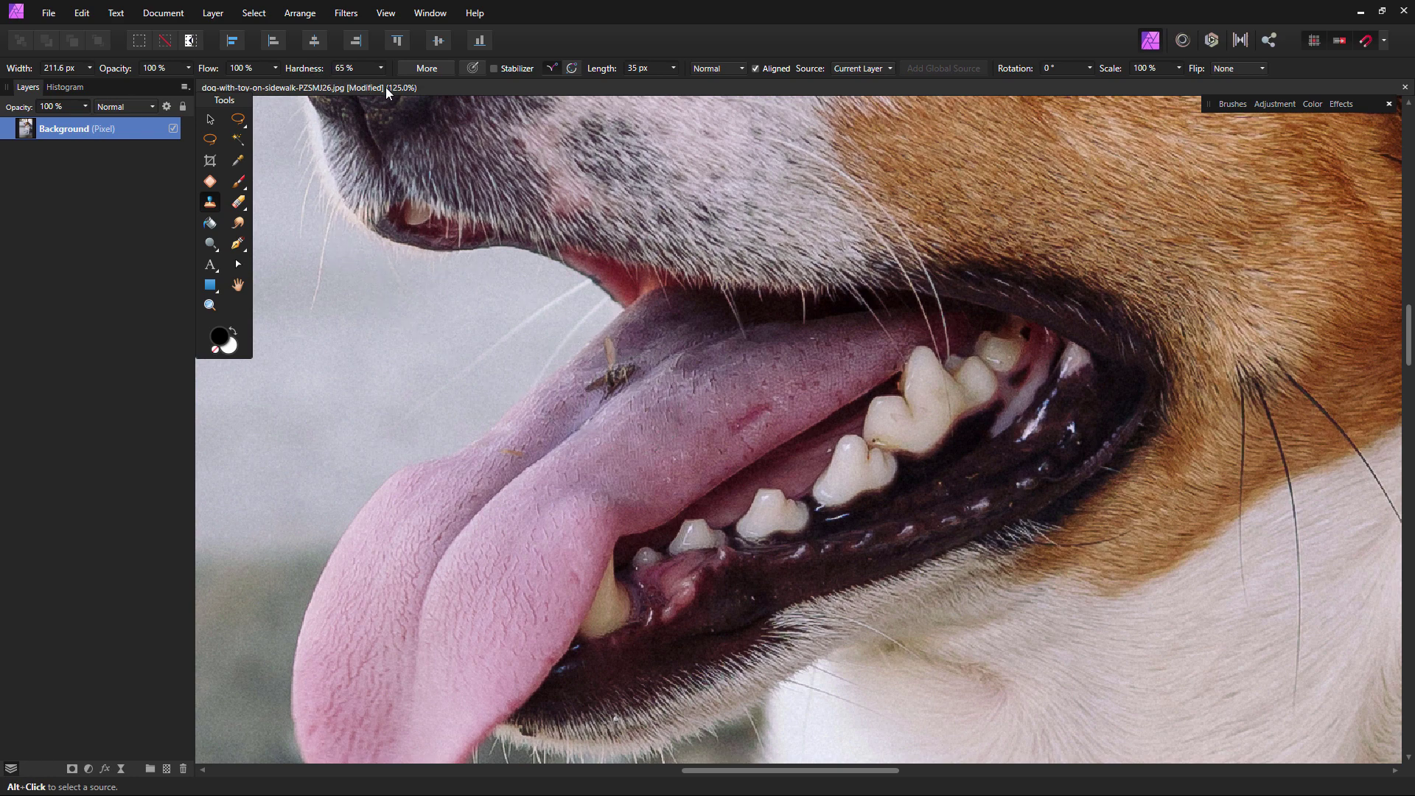
drag(379, 88, 376, 89)
key(bracketleft)
key(bracketleft)
key(bracketleft)
key(bracketleft)
- Clone nearby tongue texture over the outer parts of the fly on both sides of its body
click(210, 304)
click(606, 371)
click(605, 370)
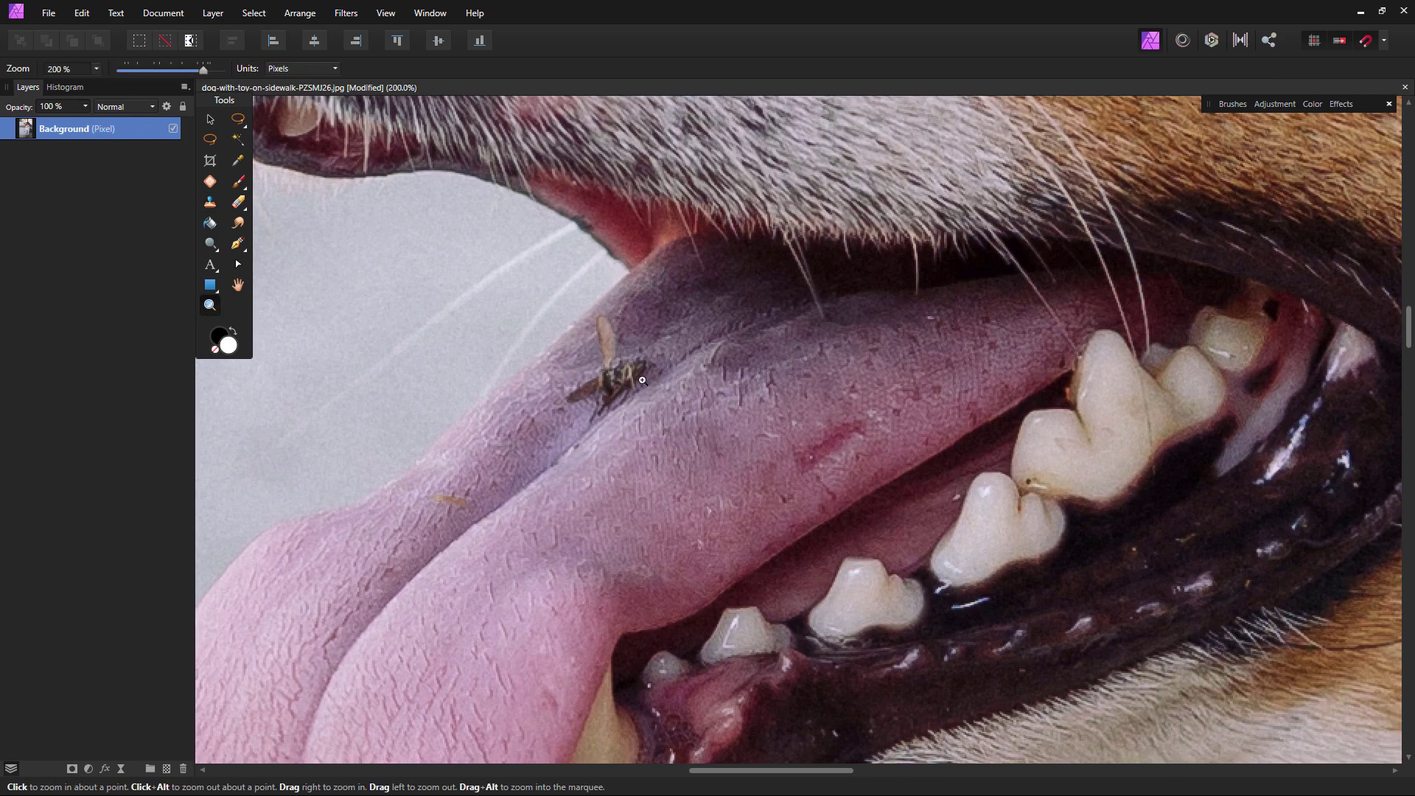
click(602, 368)
key(s)
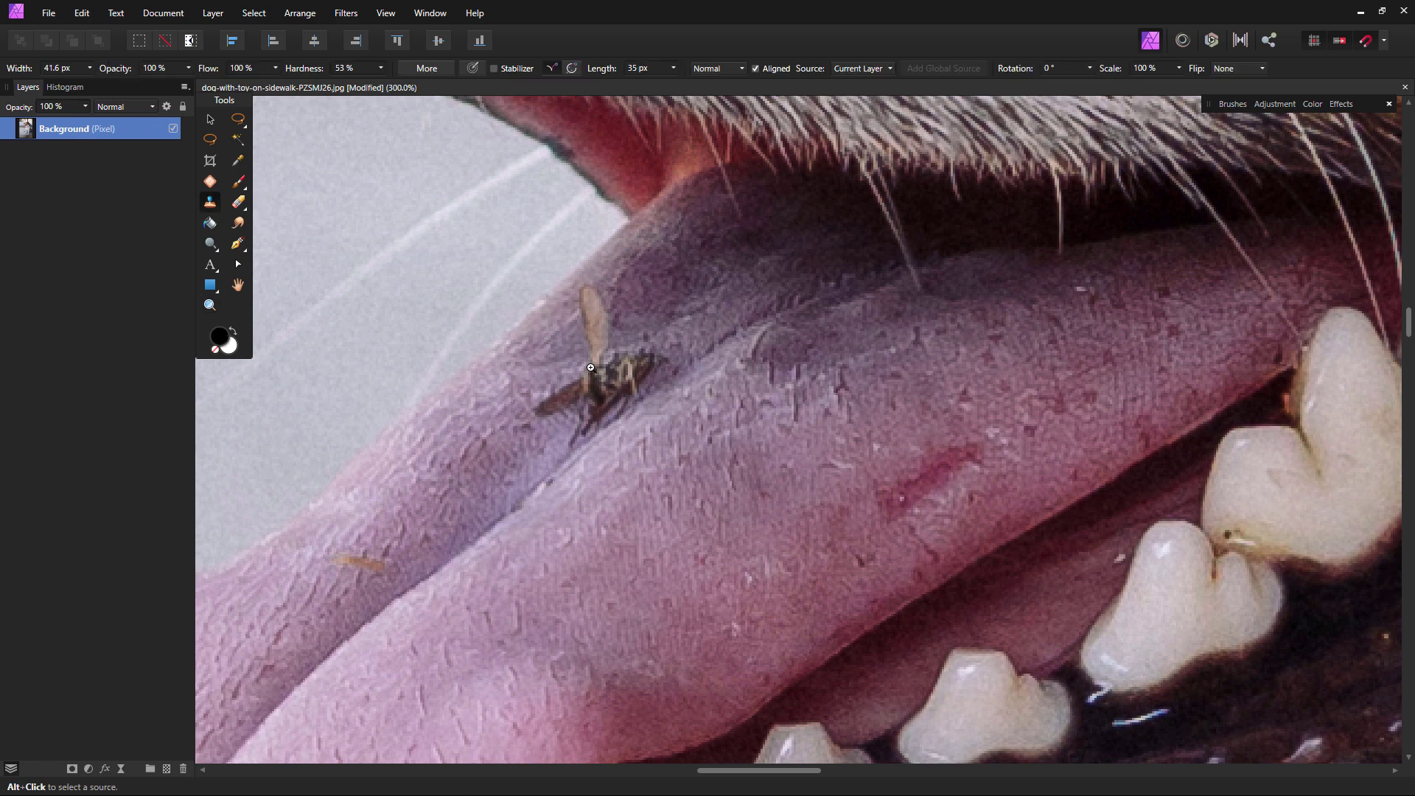
alt+click(504, 443)
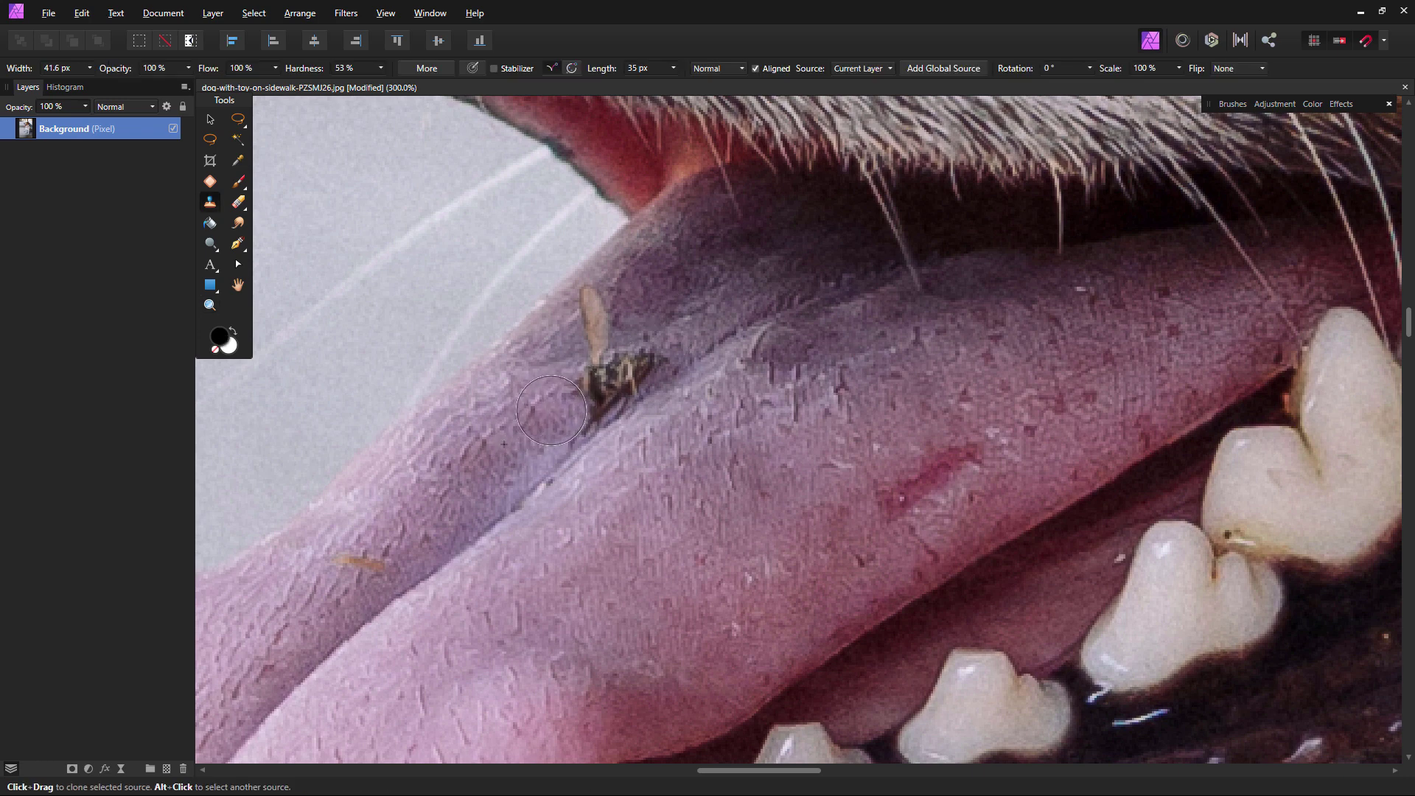
click(553, 412)
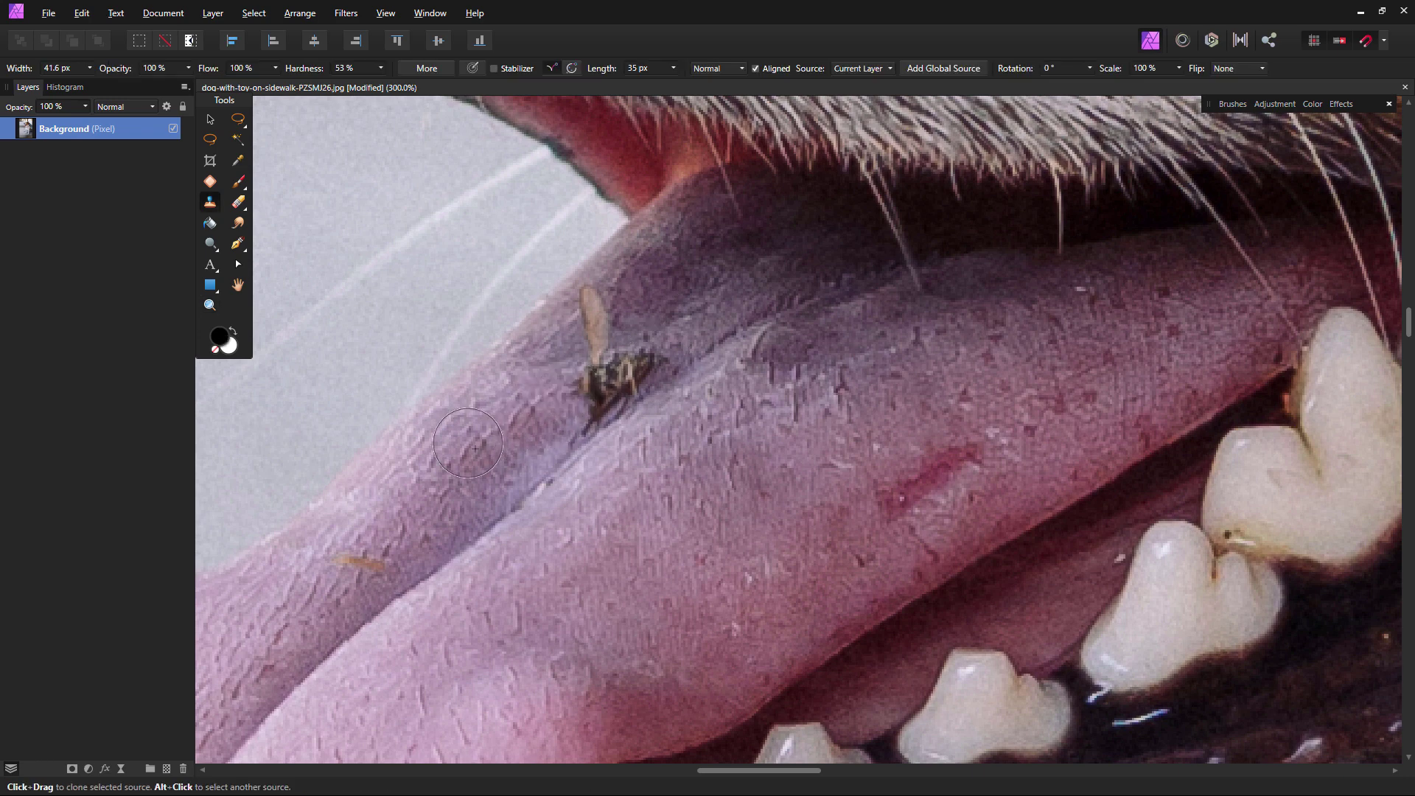
alt+click(678, 331)
click(646, 352)
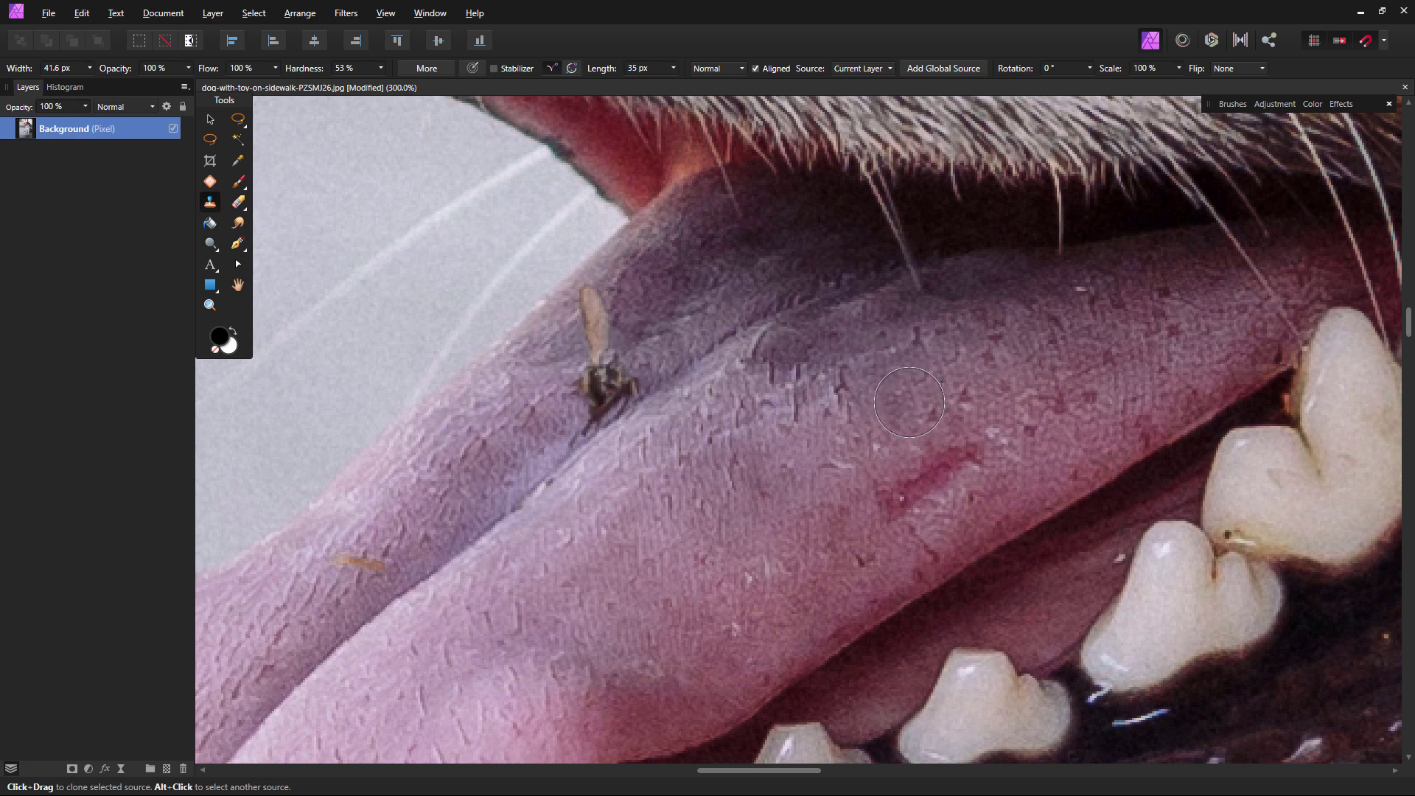
drag(575, 402, 613, 376)
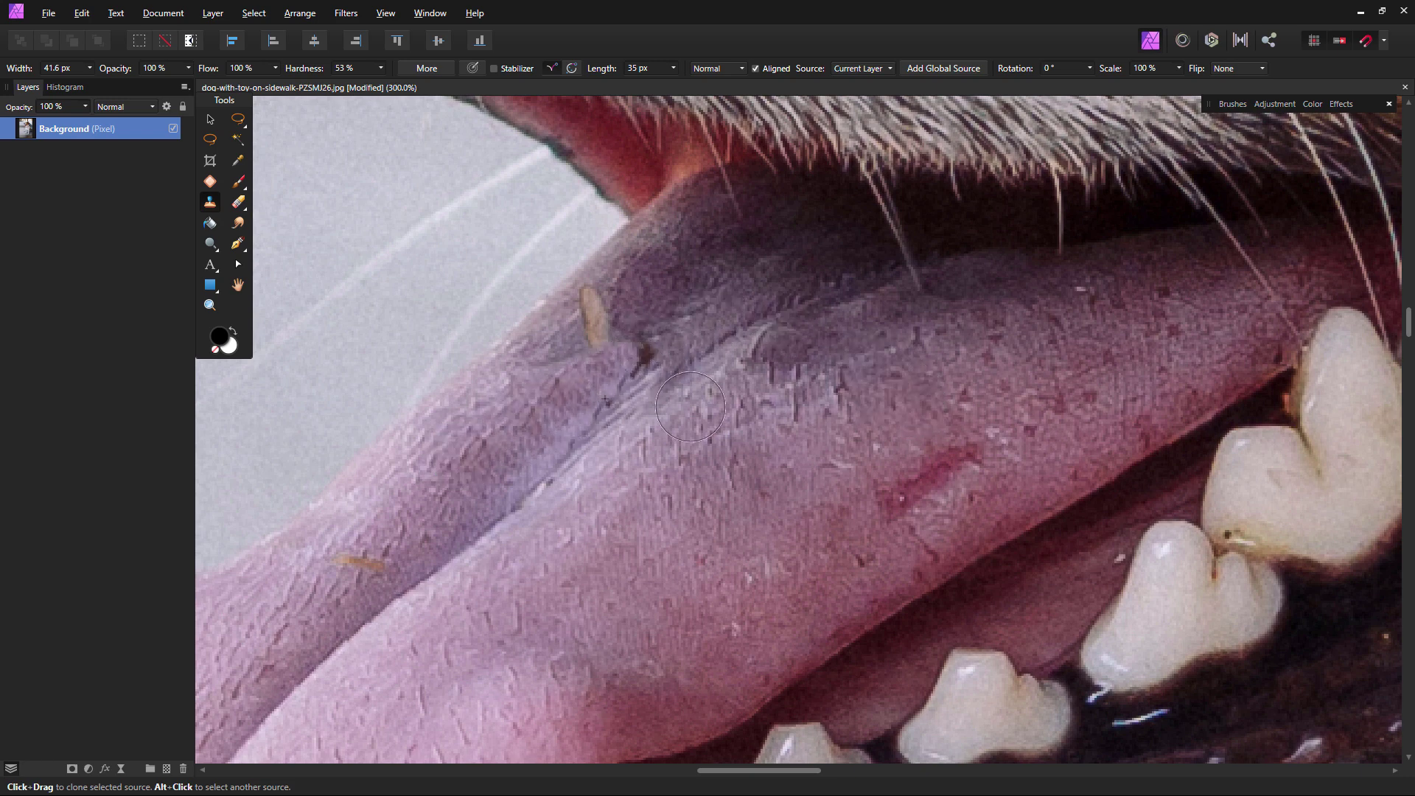
key(ctrl+z)
key(ctrl+z)
- Reduce the clone brush width to 21.7 px and clone tongue texture over the fly's left side and upright wing
key([)
key([)
key([)
key([)
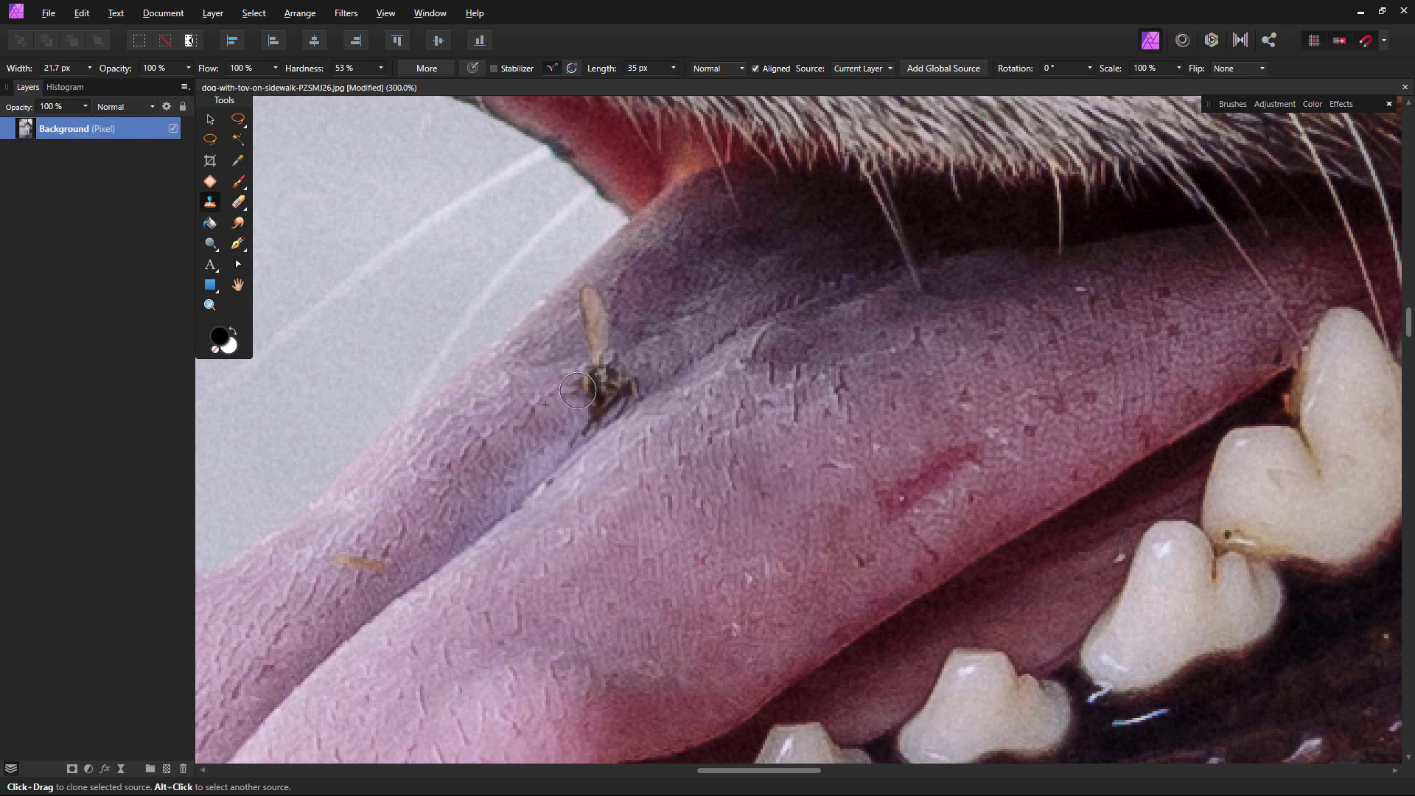
click(578, 391)
alt+click(572, 353)
mouse_move(598, 346)
mouse_down()
mouse_move(629, 355)
mouse_move(561, 340)
mouse_move(585, 316)
mouse_move(654, 355)
mouse_move(560, 363)
mouse_move(589, 291)
mouse_move(720, 284)
mouse_move(628, 314)
mouse_move(624, 346)
mouse_up()
alt+click(562, 305)
click(589, 290)
alt+click(627, 314)
alt+click(651, 302)
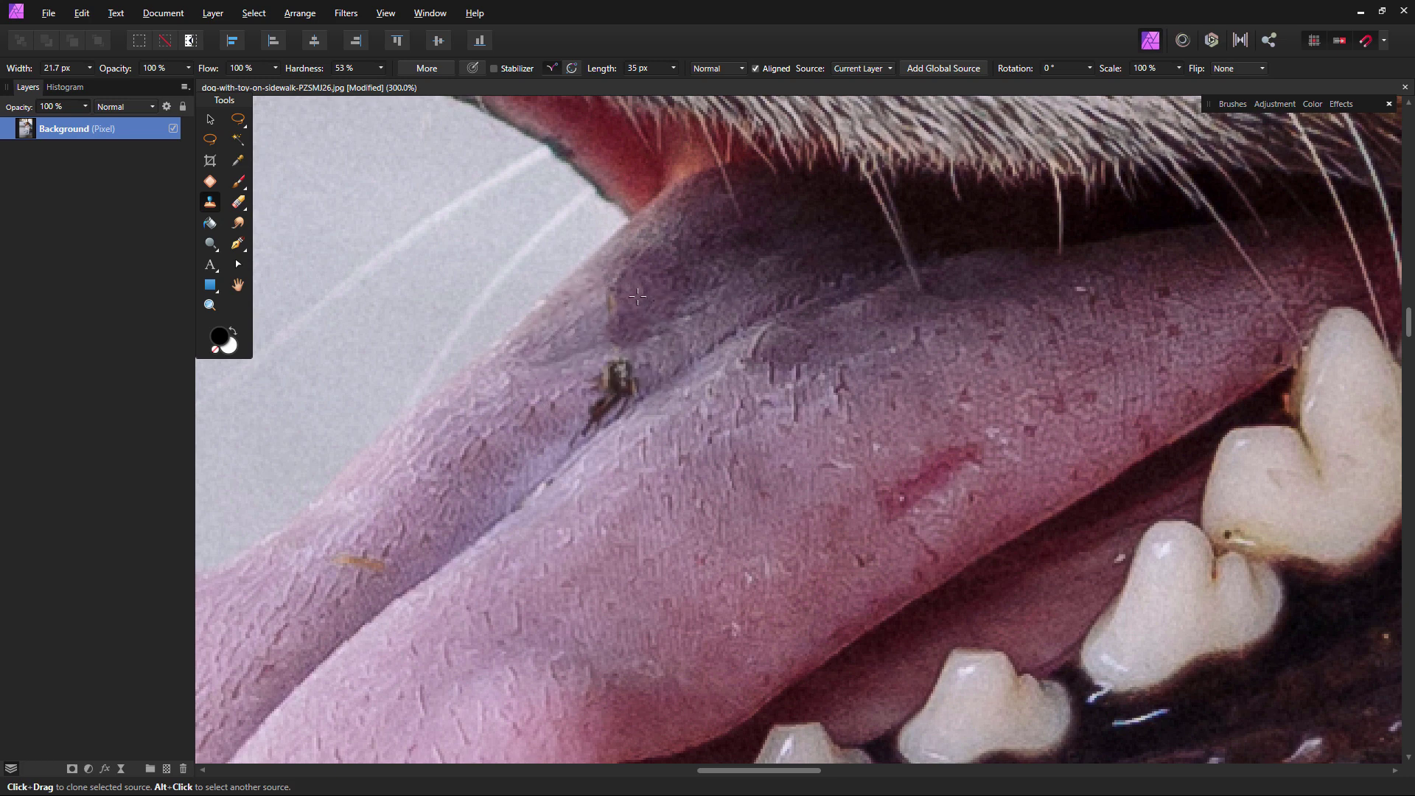
alt+click(628, 303)
click(615, 315)
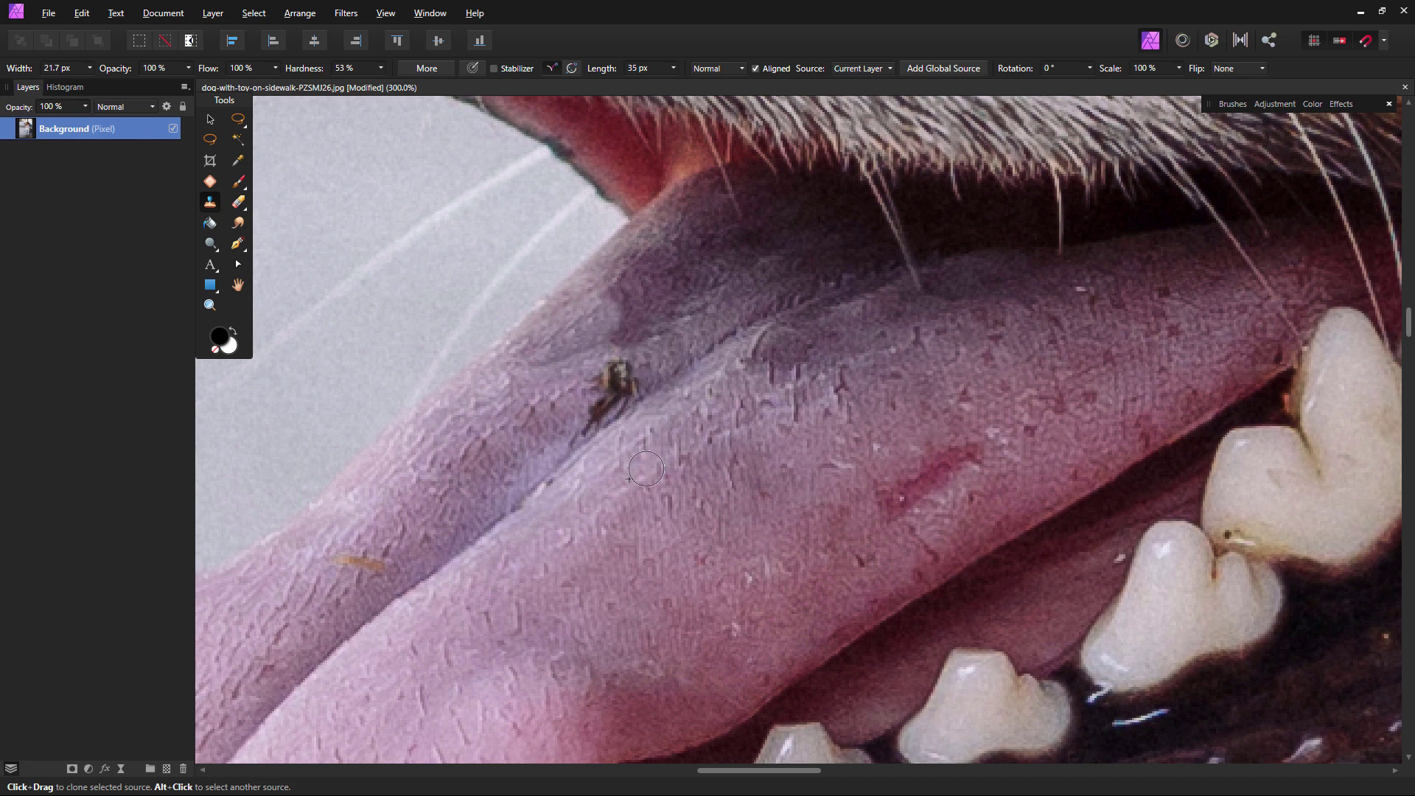
key(ctrl+z)
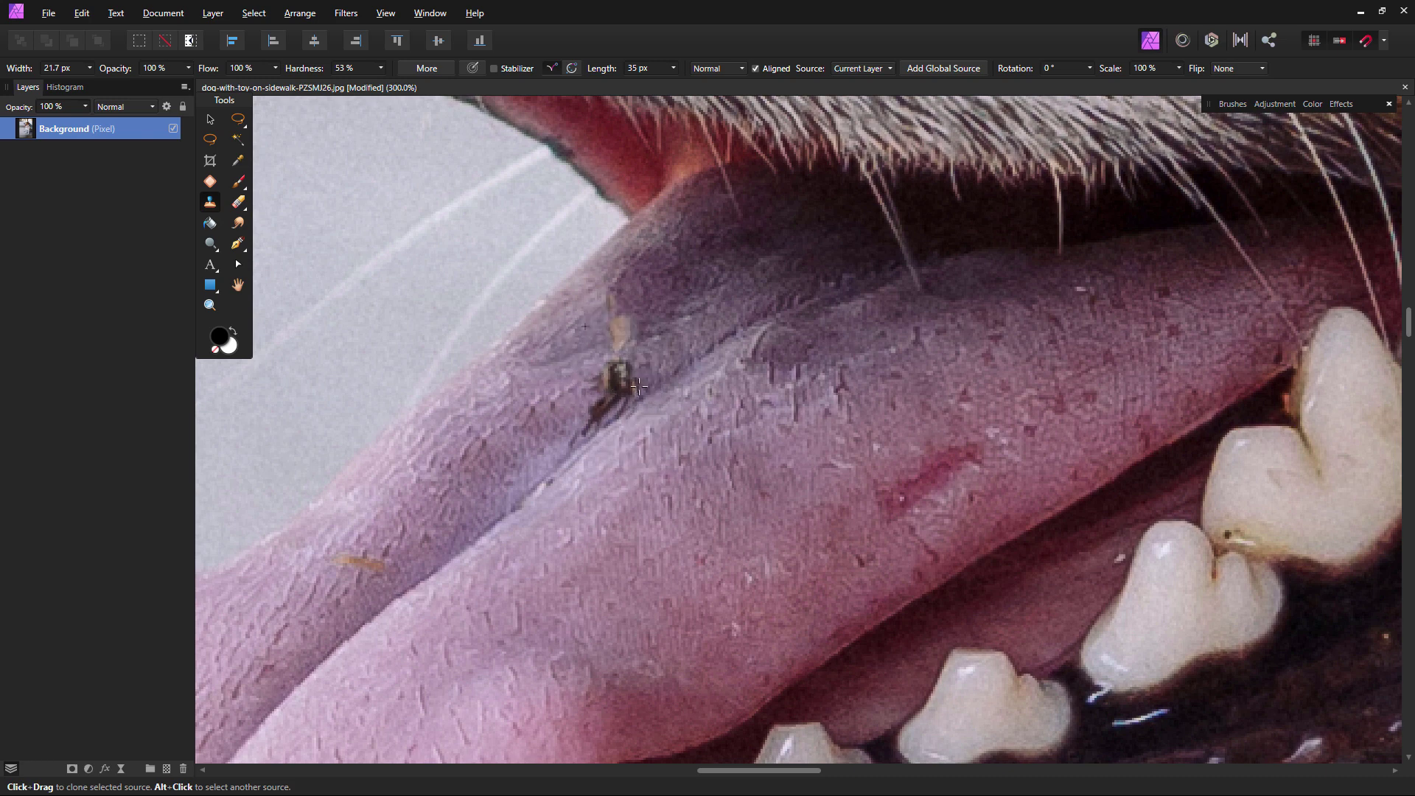
- Clone nearby tongue texture over the fly's remaining dark body and over its legs along the tongue's crease
click(619, 377)
alt+click(547, 418)
click(605, 385)
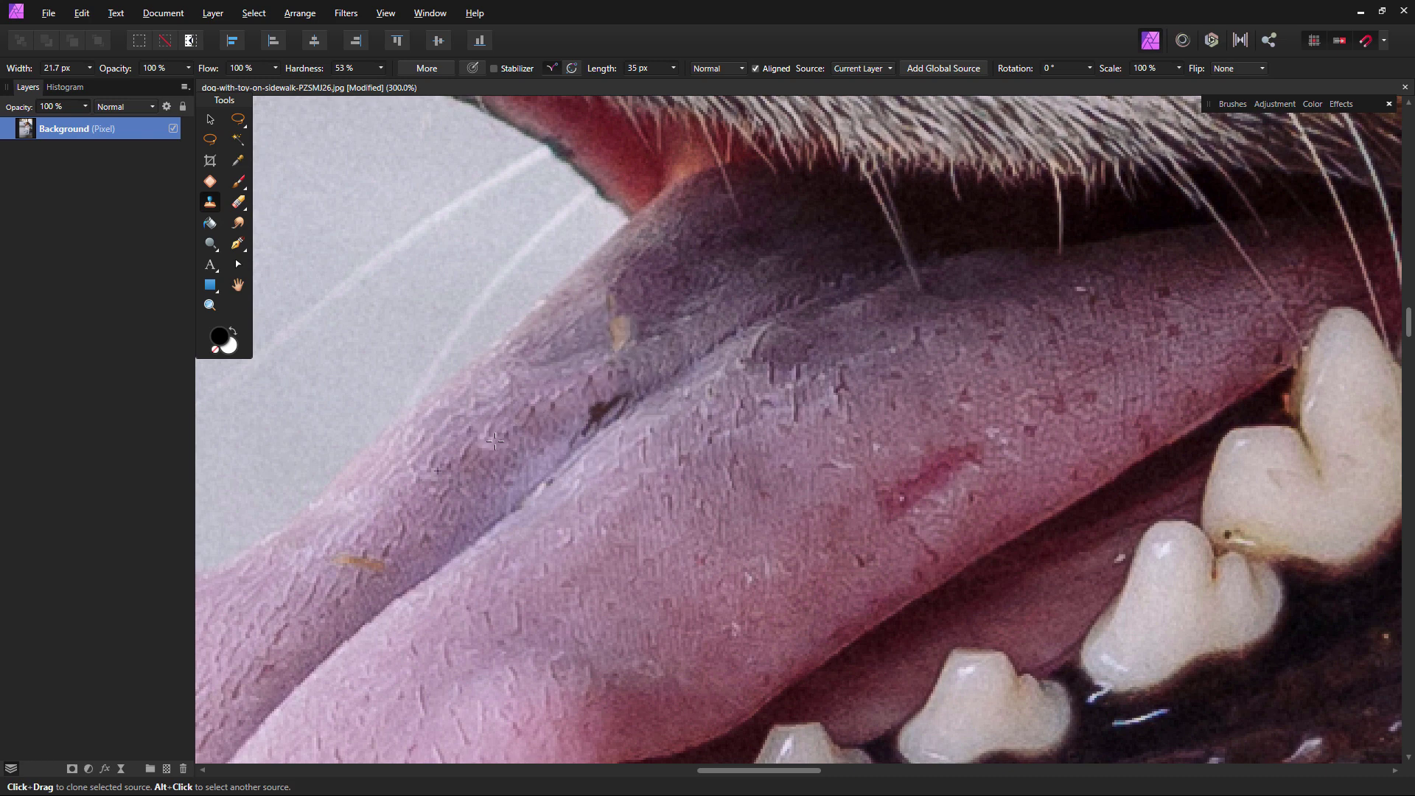
click(628, 411)
drag(629, 411, 584, 445)
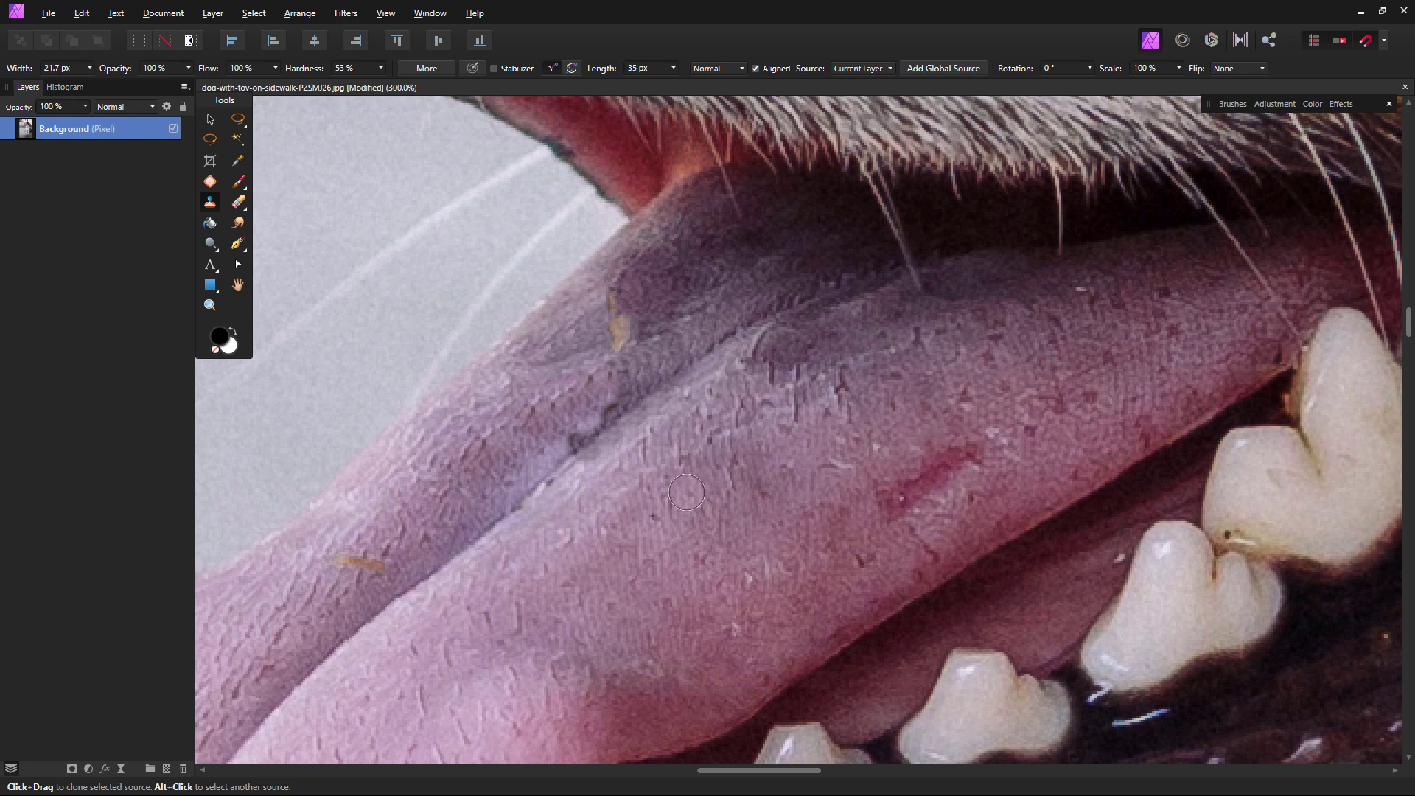
- Set the clone brush to 0% hardness and 43.7 px width and clone tongue texture over the fly's orange wing remnants
alt+click(641, 302)
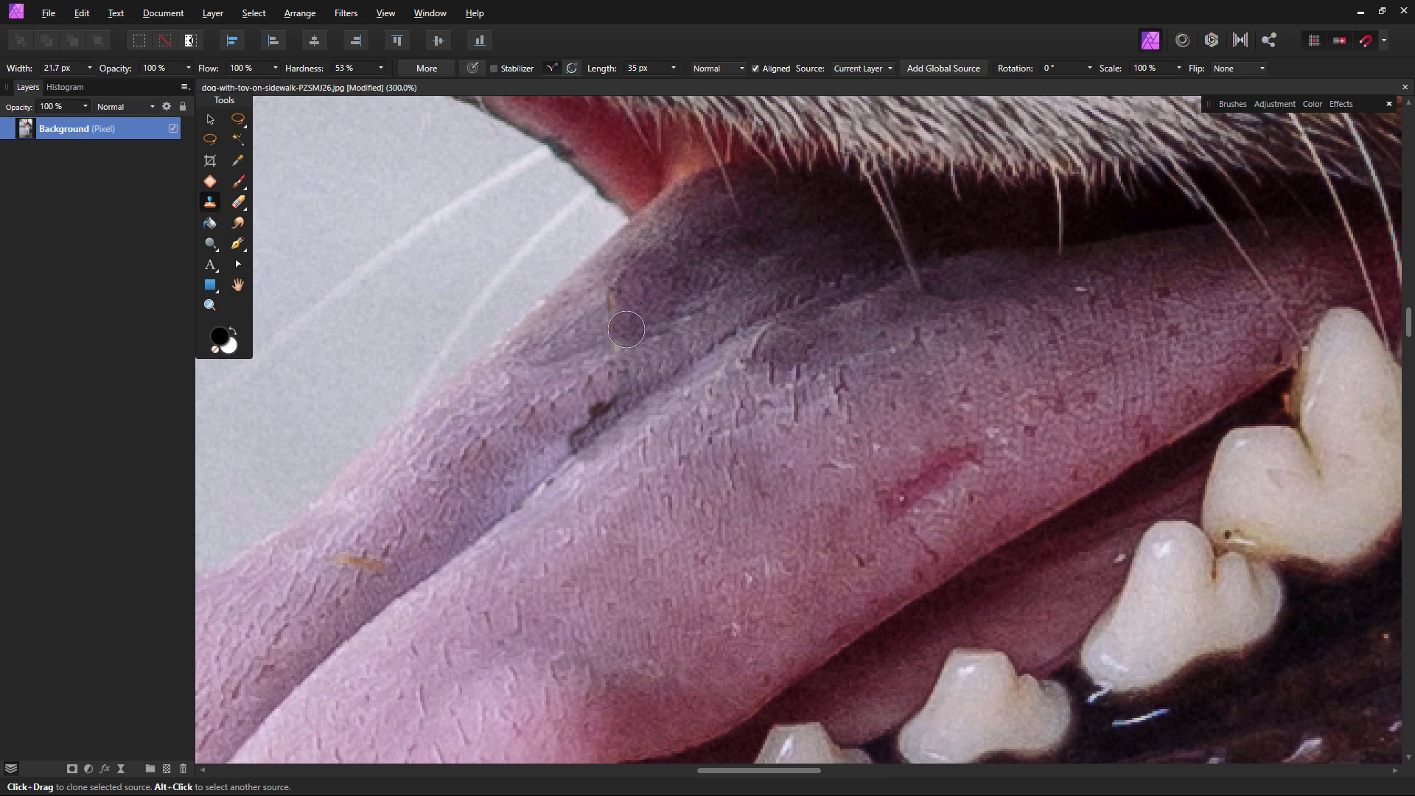
drag(305, 68, 251, 68)
key(])
key(])
key(])
key(])
key(])
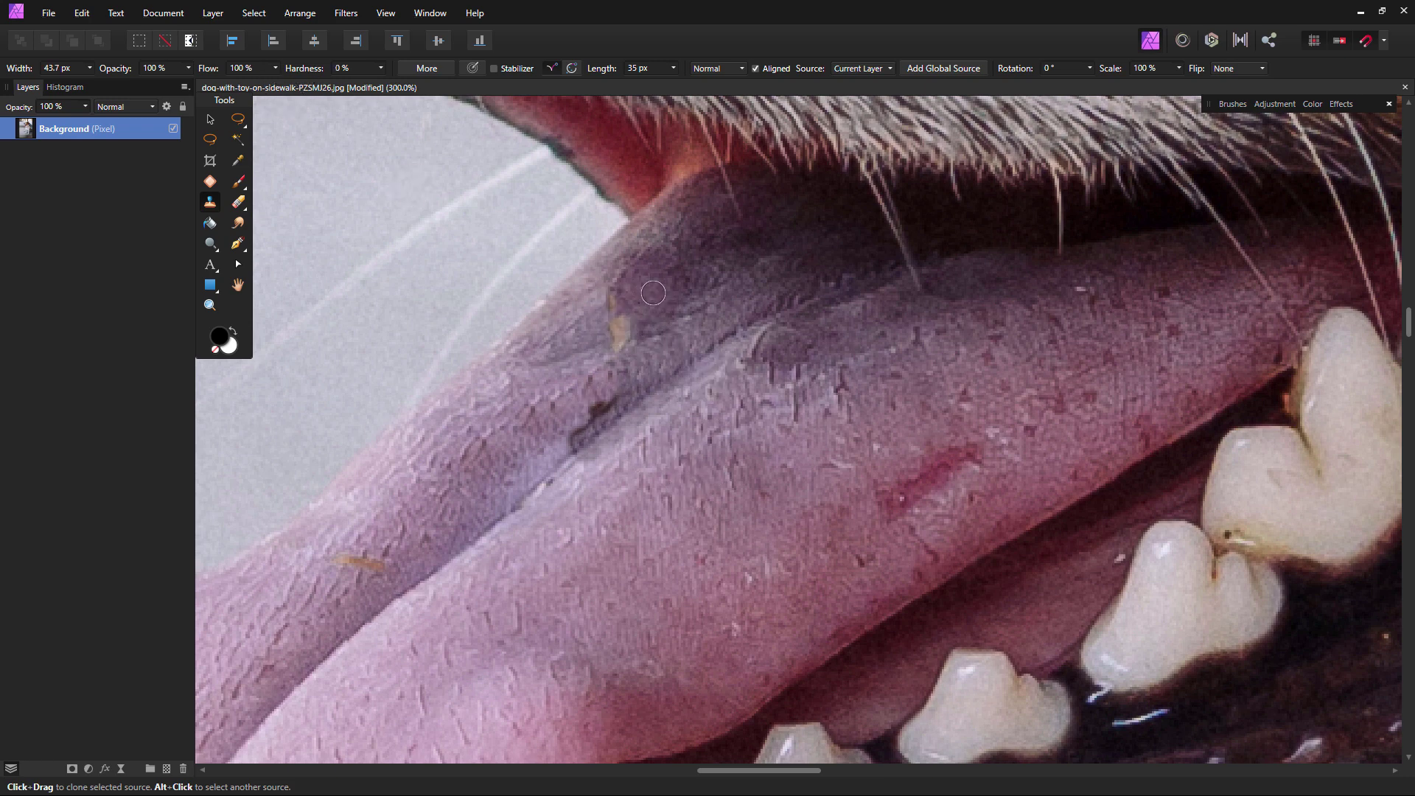
alt+click(562, 364)
mouse_move(617, 331)
mouse_down()
mouse_move(681, 290)
mouse_move(643, 277)
mouse_up()
- Clone tongue texture over the leftover dark marks of the fly along the tongue's crease
alt+click(689, 439)
mouse_move(621, 380)
mouse_down()
mouse_move(618, 418)
mouse_move(603, 410)
mouse_move(620, 405)
mouse_up()
click(582, 440)
key(z)
click(596, 463)
key(s)
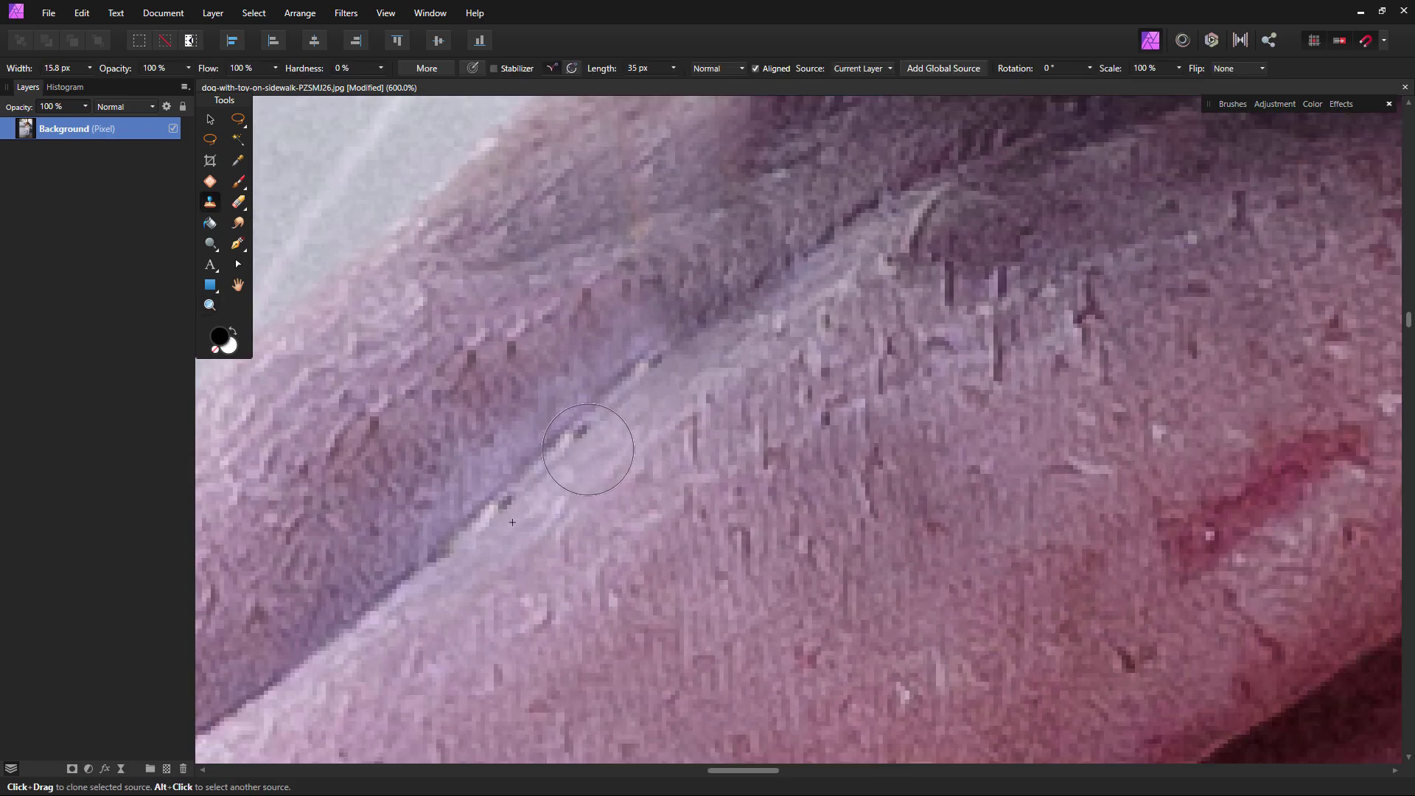
- Clone tongue texture over the faint wing traces and light smudge on the upper tongue, using a 60.9 px brush and 22% flow
key(z)
mouse_move(777, 404)
mouse_down()
mouse_move(663, 404)
mouse_move(768, 369)
mouse_up()
click(767, 369)
key(s)
key(])
key(])
key(])
key(])
key(])
key(])
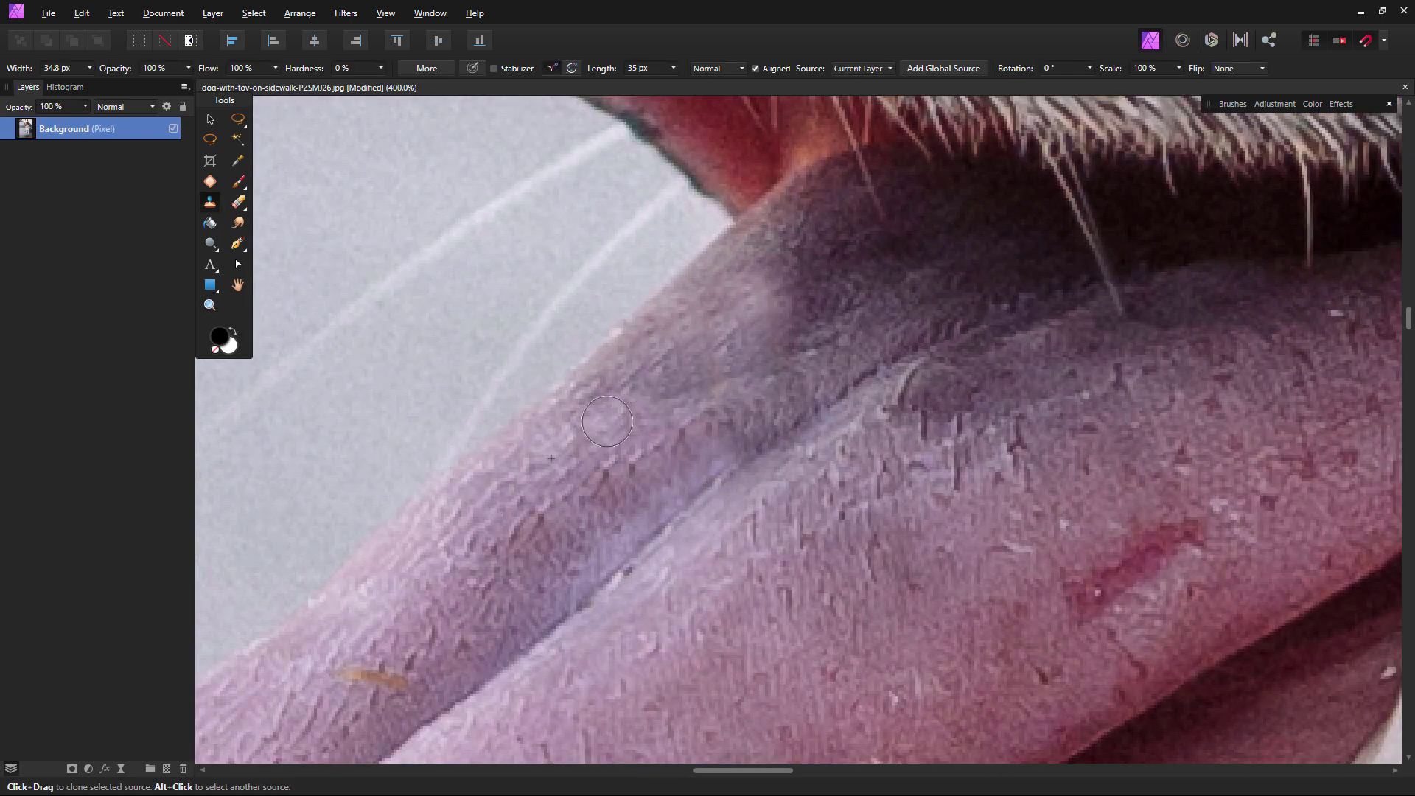
key(bracketright)
key(bracketright)
key(bracketright)
key(bracketright)
alt+click(823, 294)
click(767, 316)
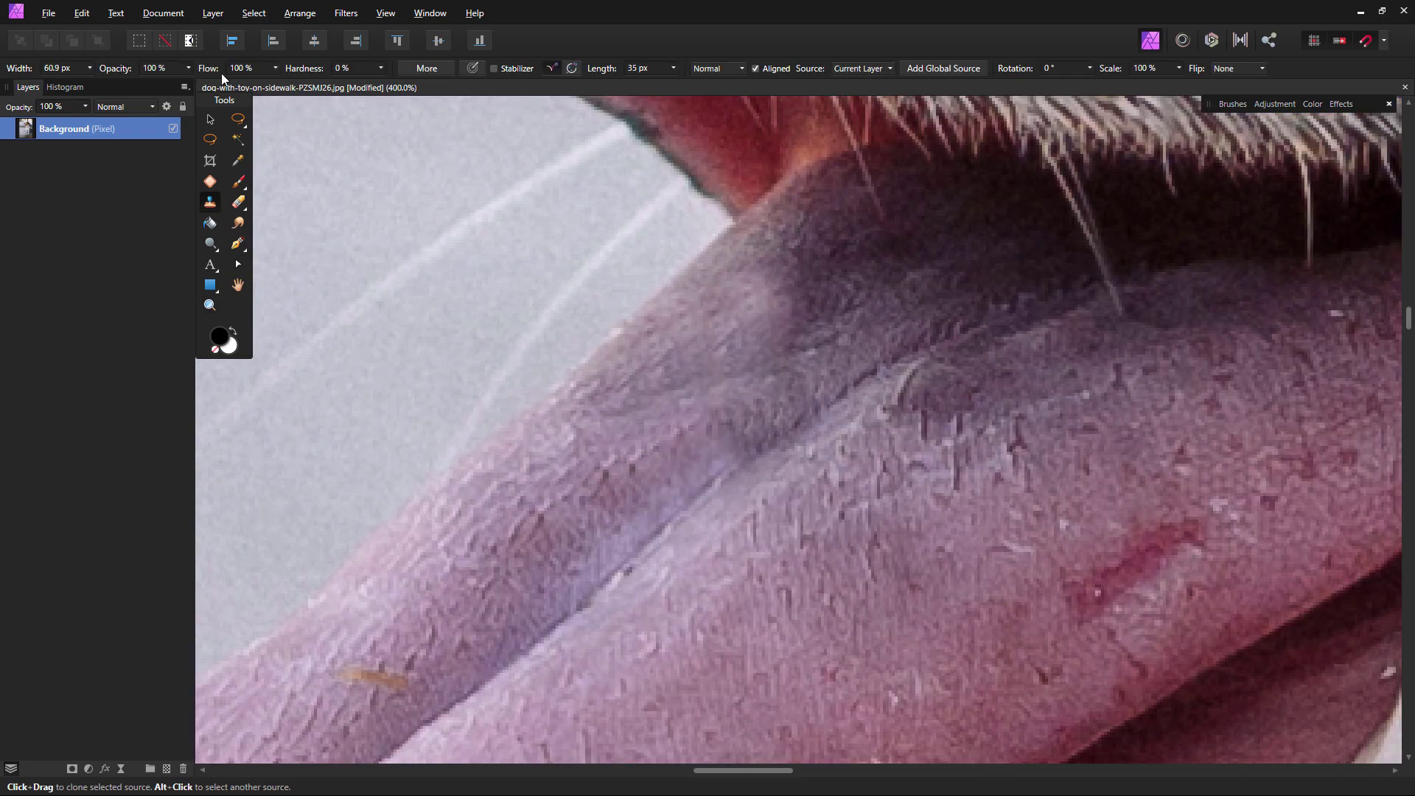
drag(767, 299, 745, 326)
- View the whole dog photo to check the retouched tongue in context
key(z)
drag(790, 419, 663, 419)
key(space)
drag(857, 485, 789, 443)
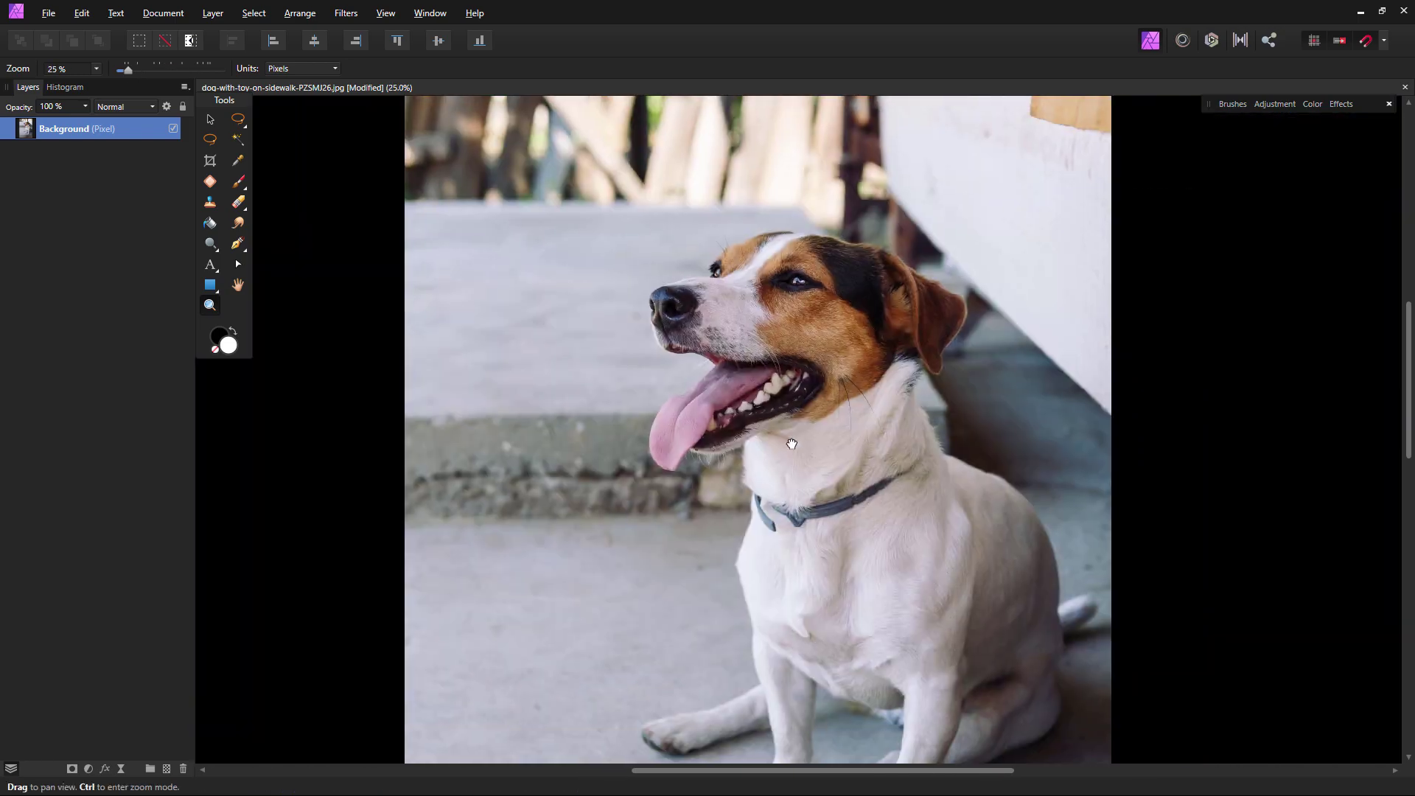
scroll(757, 491, up, 2)
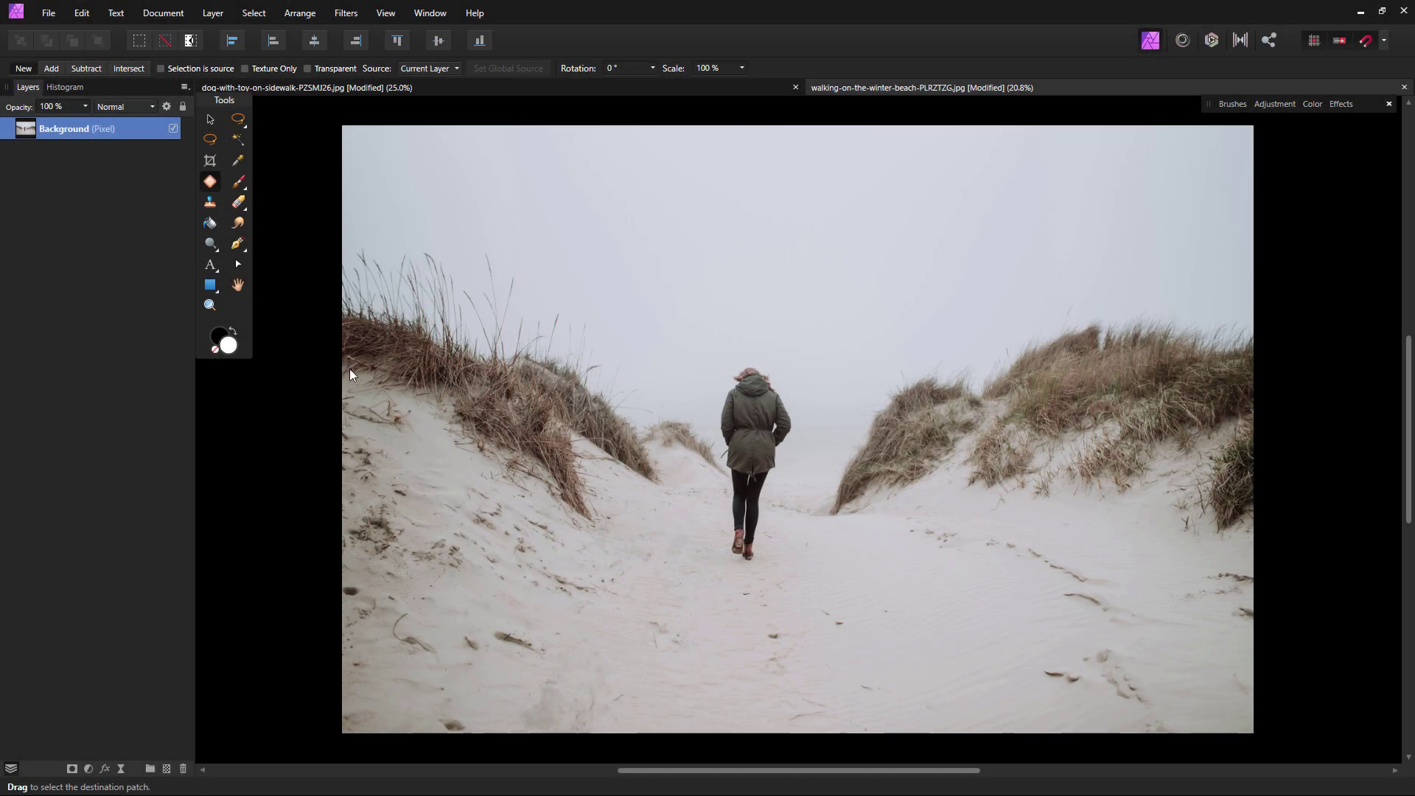
- Outline the walking person in the winter beach photo with the Patch Tool and replace them with the hazy area beside them
click(209, 305)
click(731, 451)
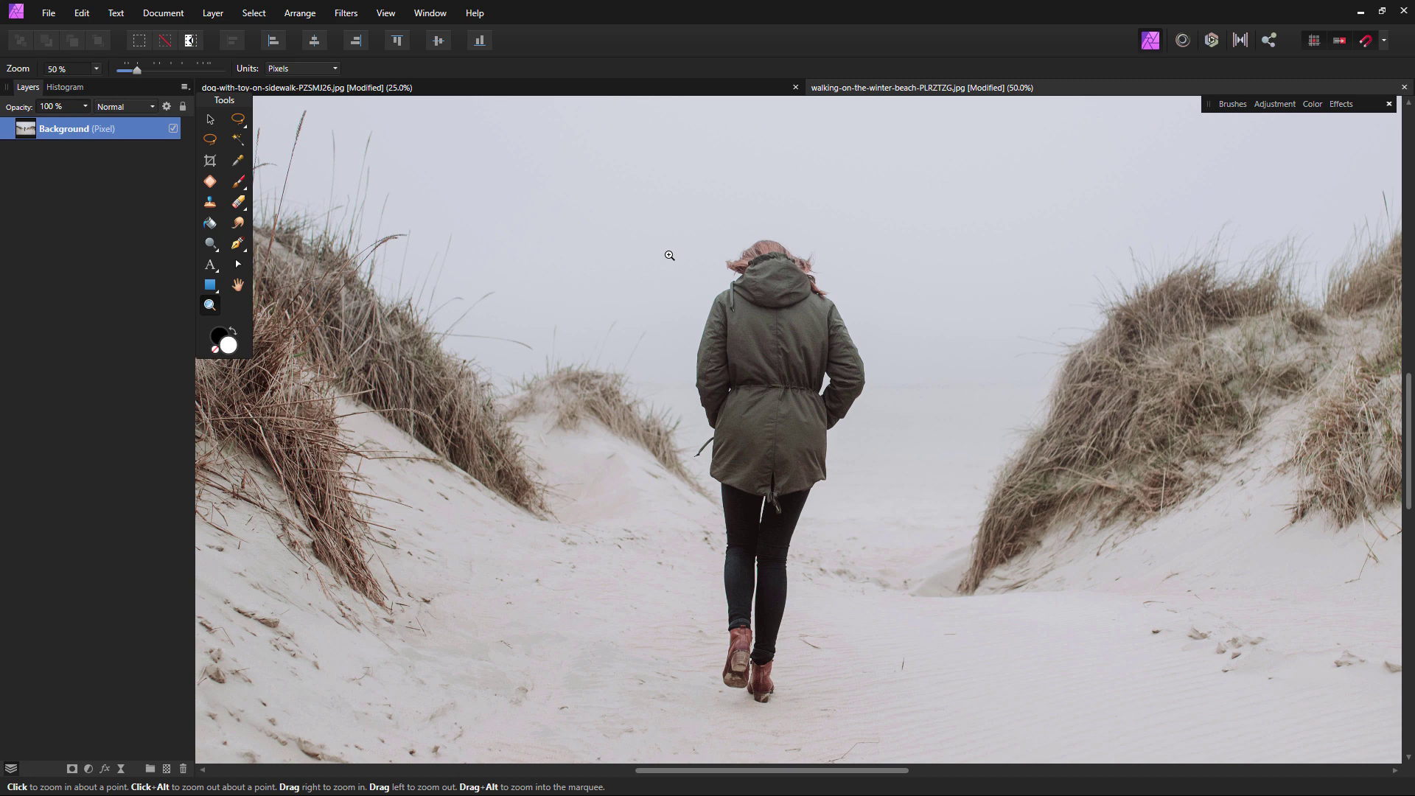
scroll(788, 499, down, 3)
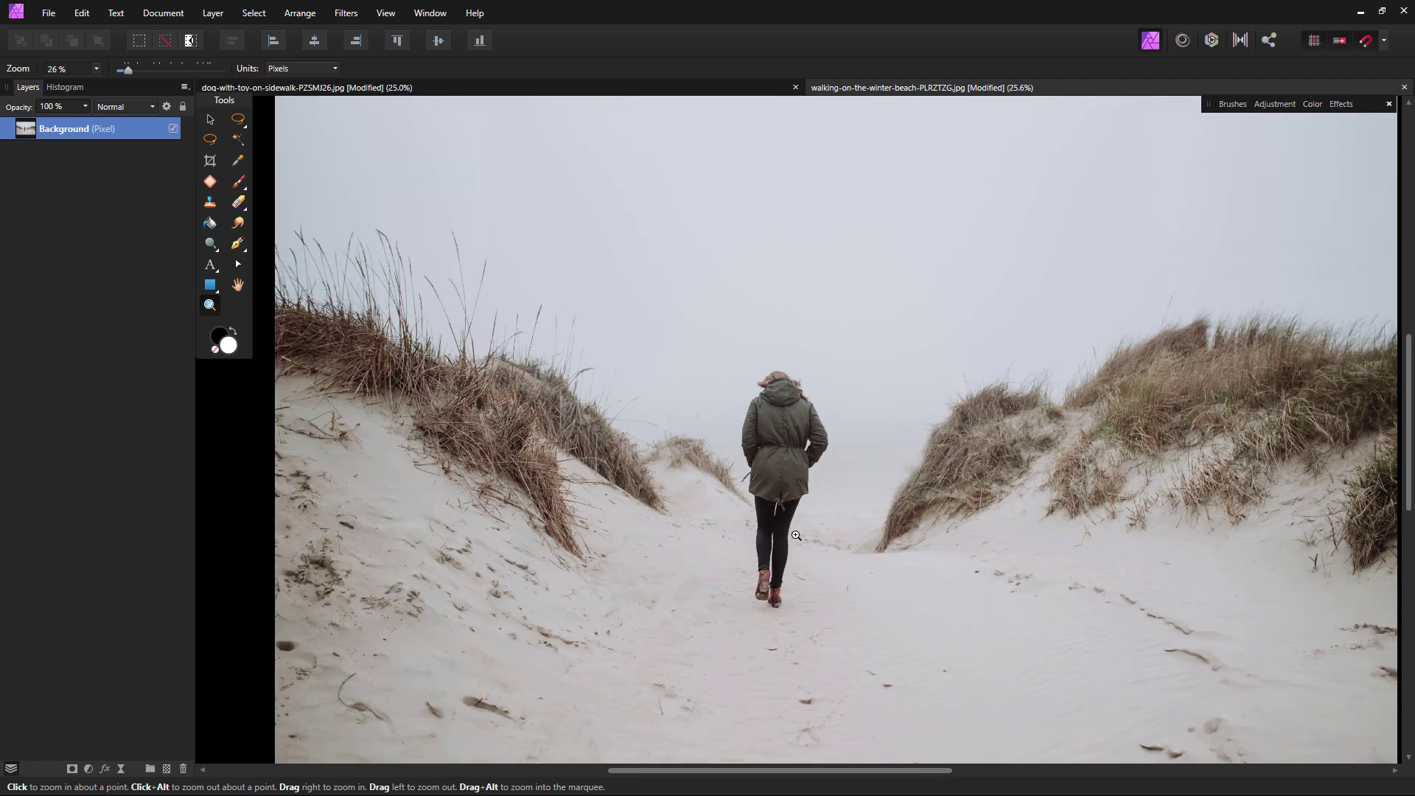
key(space)
drag(877, 555, 836, 503)
click(212, 183)
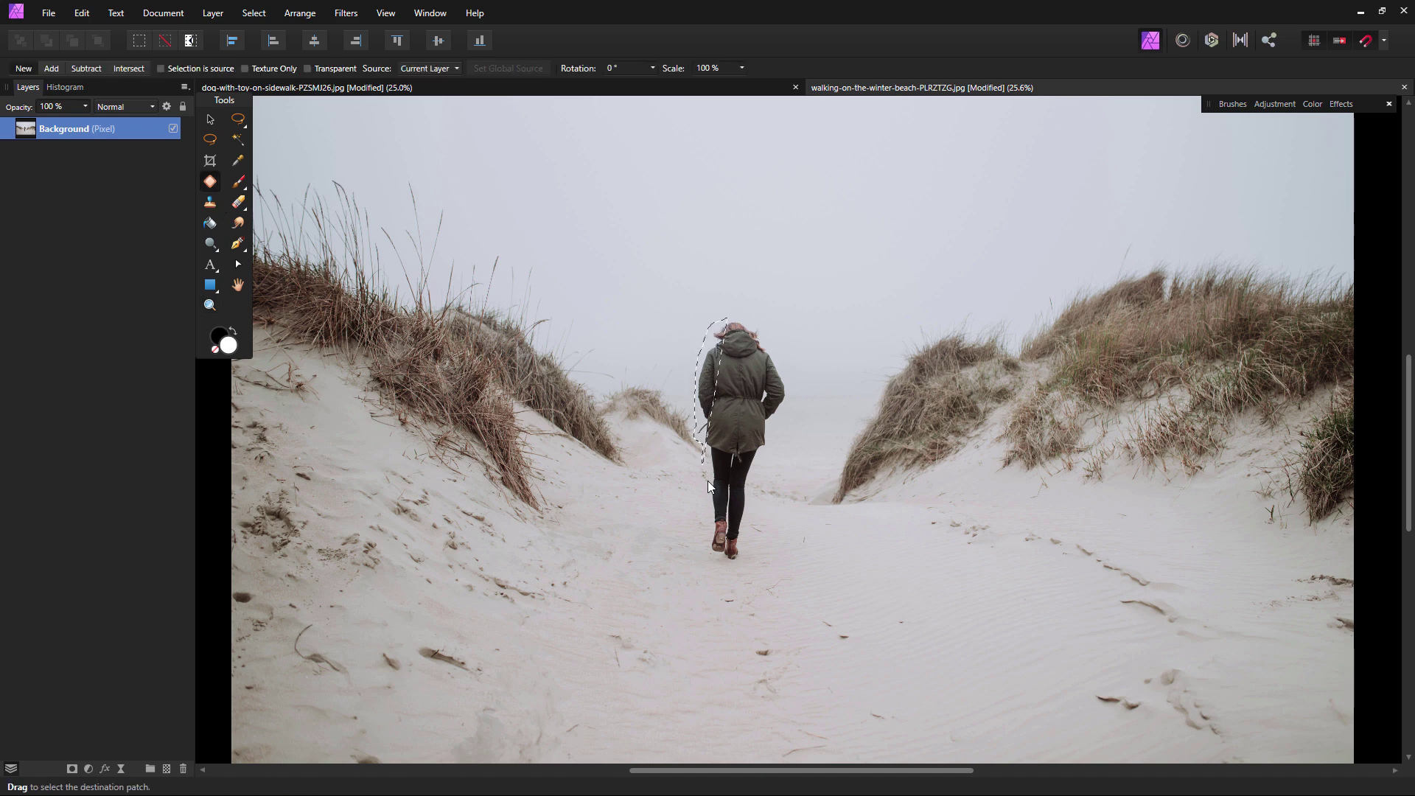
mouse_move(754, 537)
mouse_down()
mouse_move(785, 356)
mouse_move(741, 319)
mouse_move(805, 366)
mouse_move(846, 343)
mouse_move(834, 329)
mouse_move(838, 370)
mouse_up()
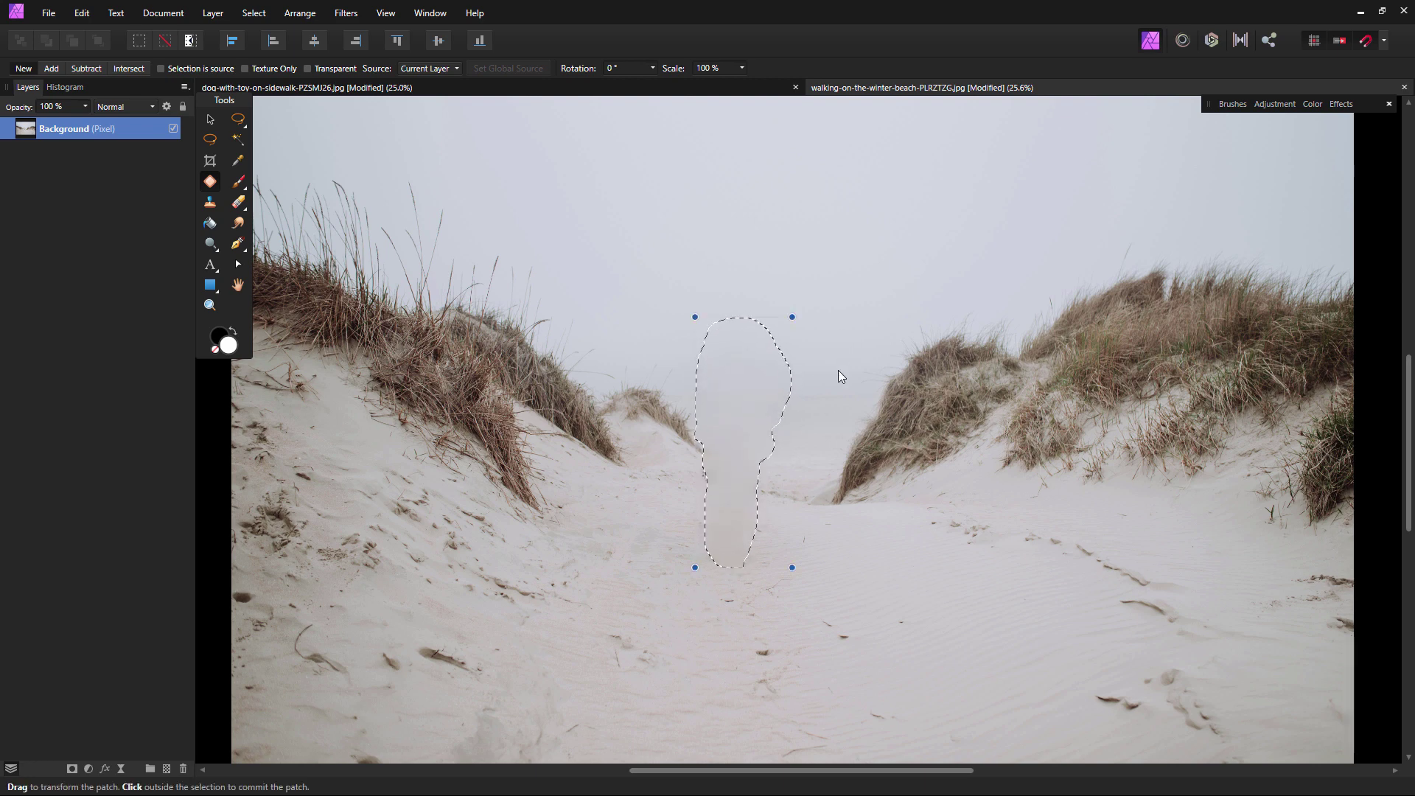
click(822, 436)
- Patch the smooth grey strip on the sand path with textured sand from the dune side of the path
click(210, 305)
click(719, 580)
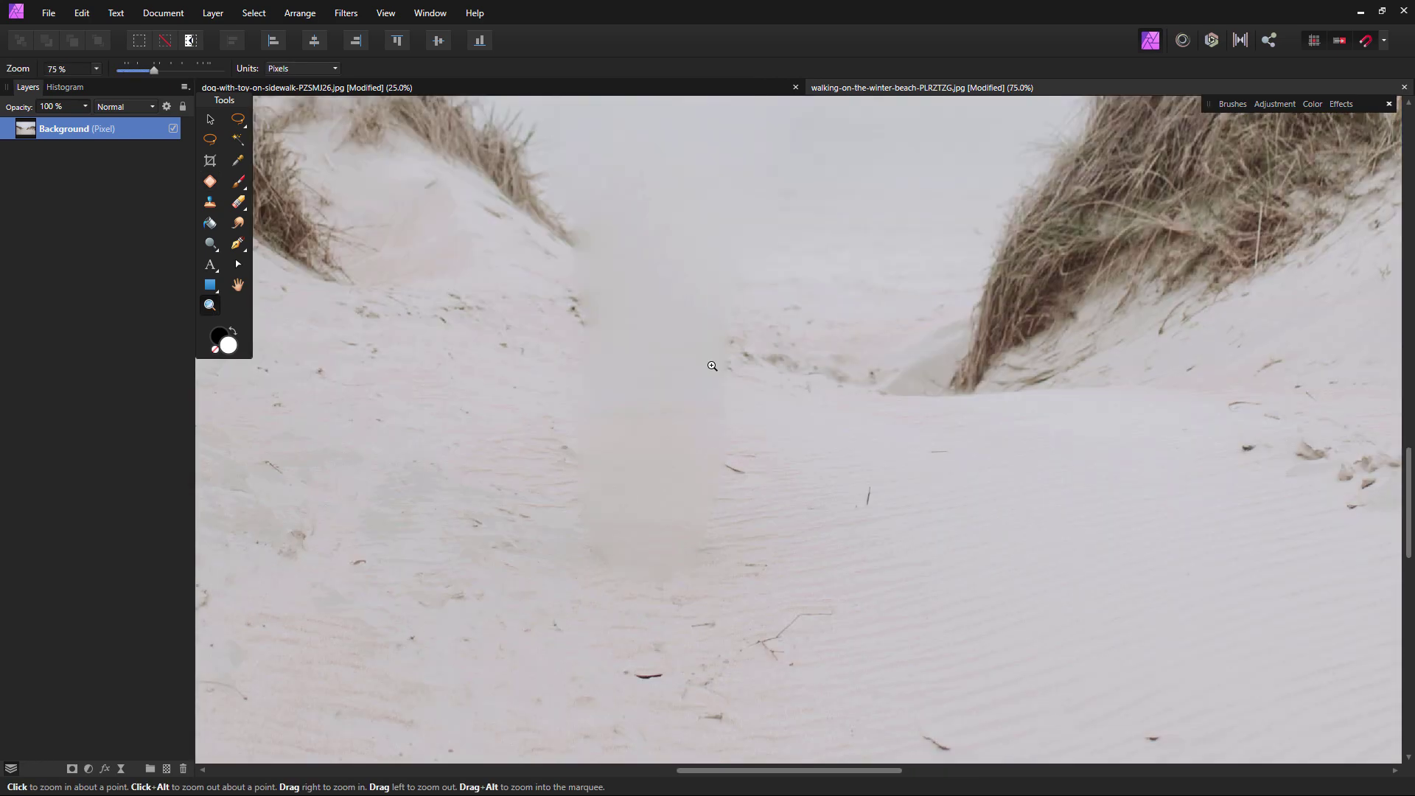
click(210, 181)
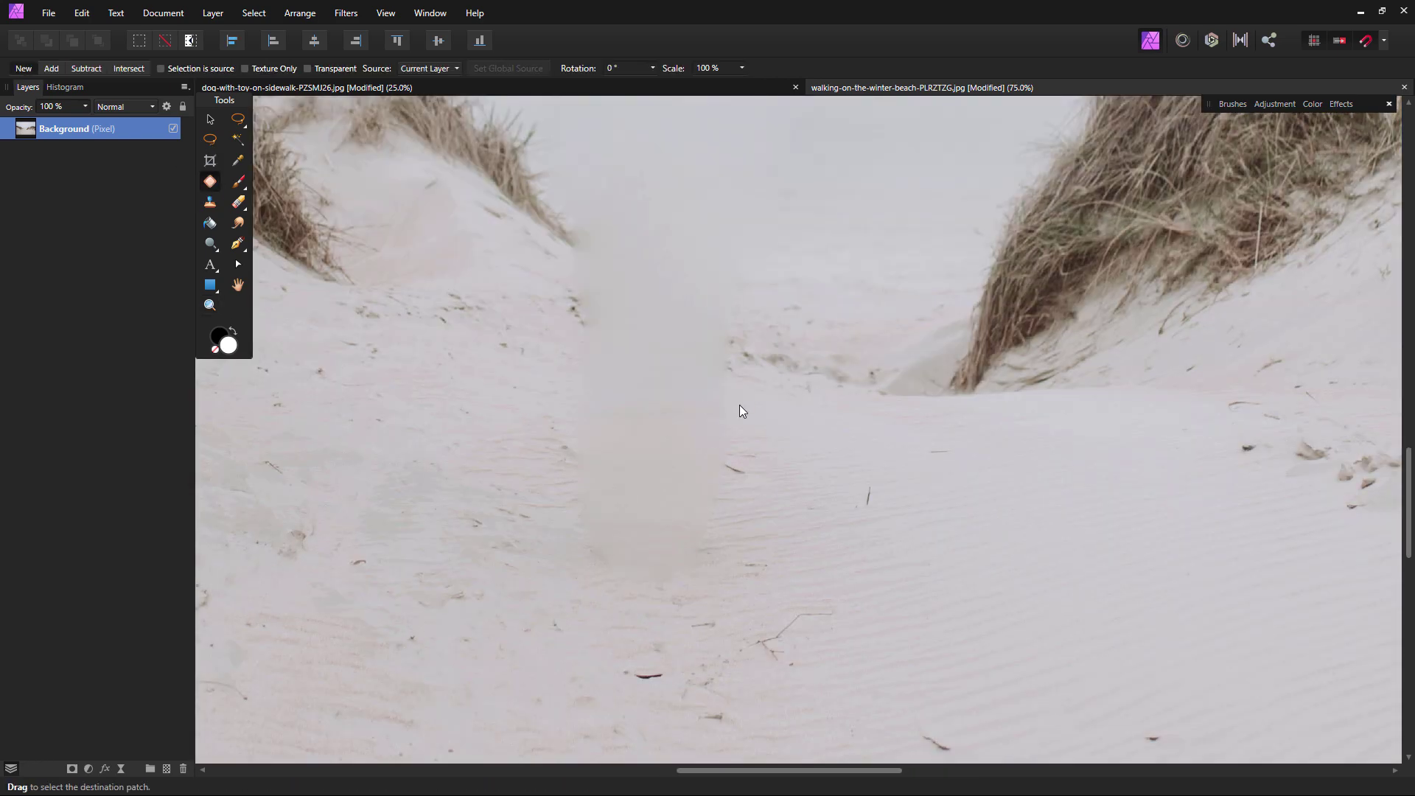
mouse_move(583, 556)
mouse_down()
mouse_move(745, 534)
mouse_move(730, 373)
mouse_up()
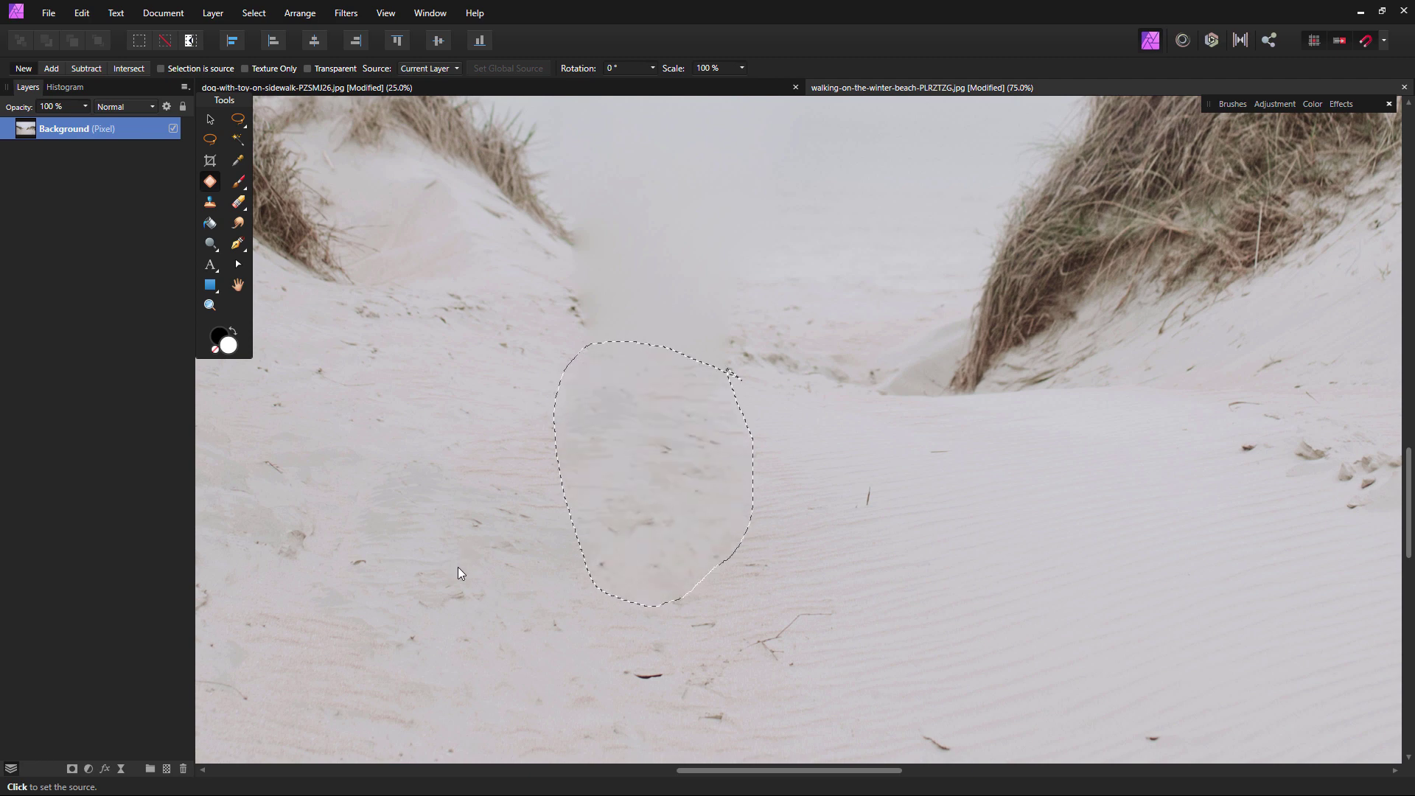
click(438, 510)
click(829, 566)
- Patch the grey blur between the small dune's tip and the footprints with the lighter sand beside it
scroll(729, 556, up, 4)
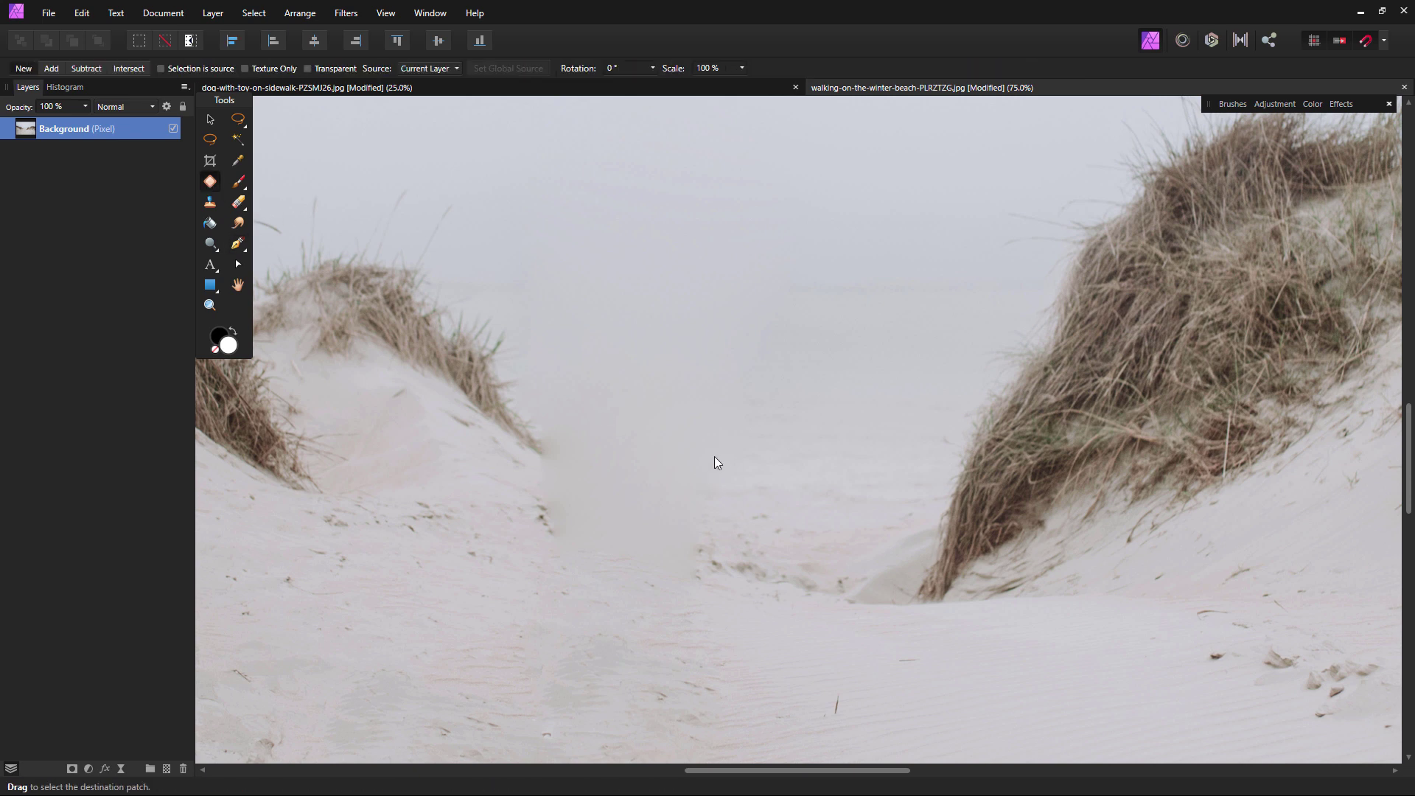
mouse_move(709, 458)
mouse_down()
mouse_move(582, 585)
mouse_move(711, 466)
mouse_move(684, 570)
mouse_up()
click(808, 502)
click(805, 482)
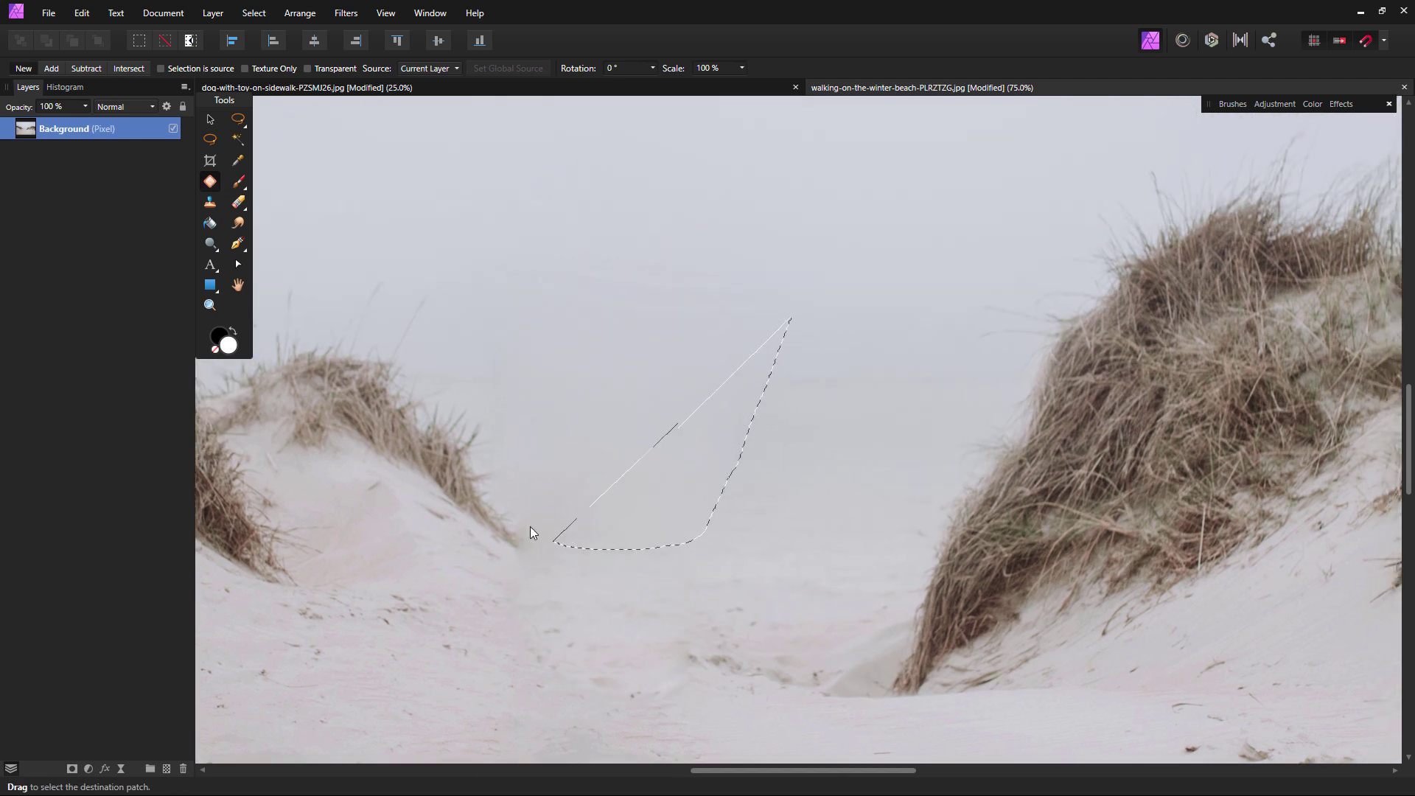
- Patch the blurred area across the horizon beside the small dune with the neighbouring hazy beach so the horizon line continues
drag(531, 532, 788, 321)
click(829, 404)
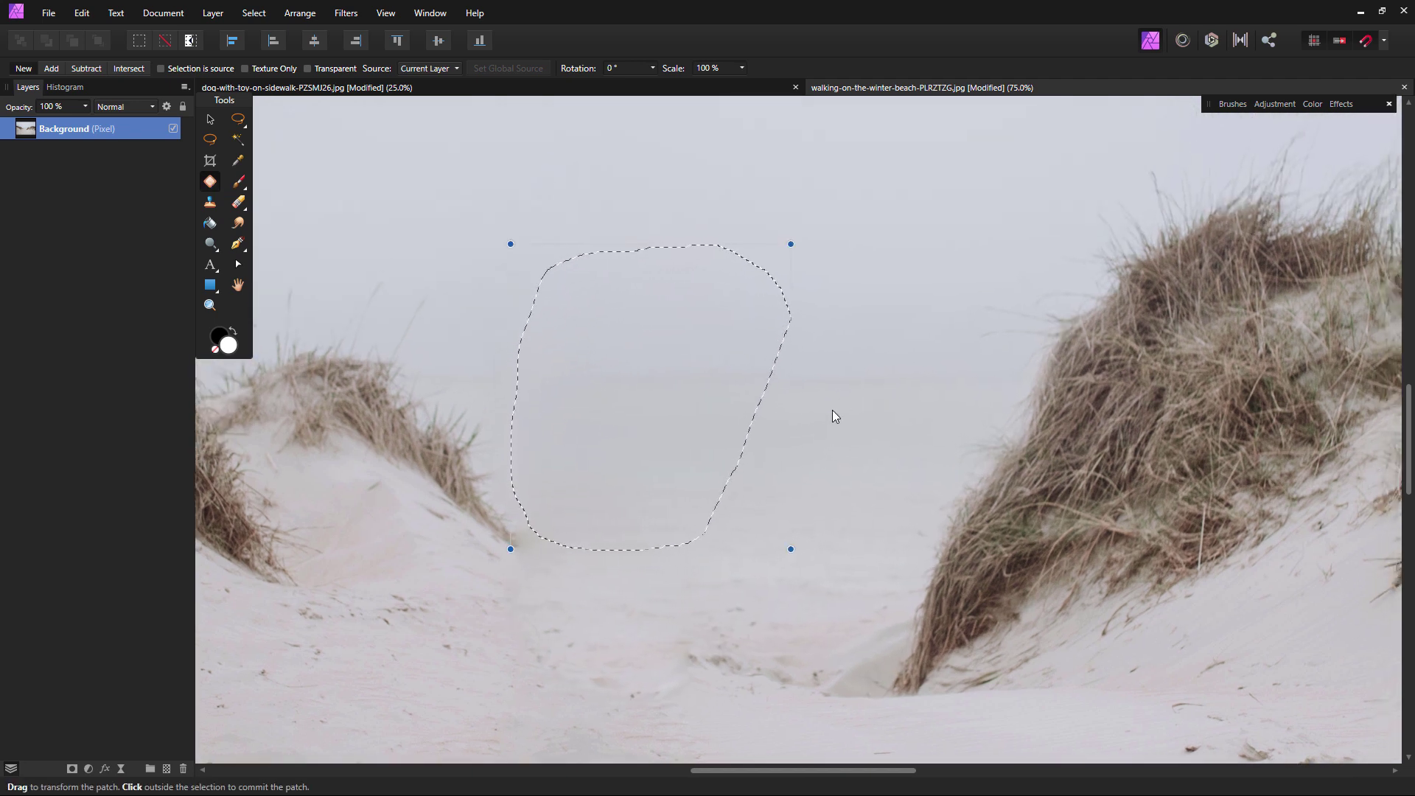
click(833, 411)
click(728, 415)
click(743, 516)
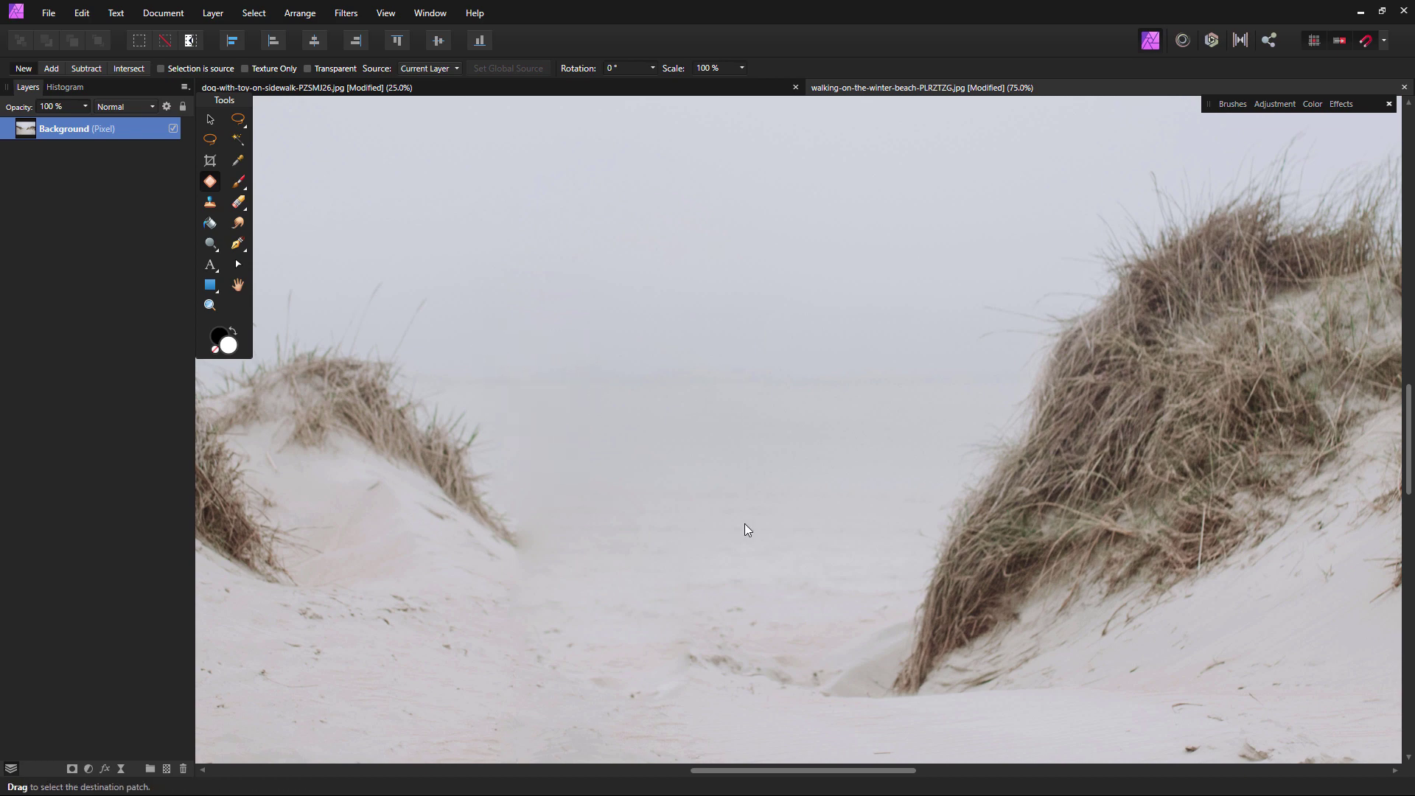
drag(744, 523, 767, 417)
- Set the Clone Brush to 80.6 px width, 50% hardness and 100% flow and clone sand over the abrupt end of the footprints
key(z)
click(787, 473)
drag(787, 476, 733, 382)
click(733, 383)
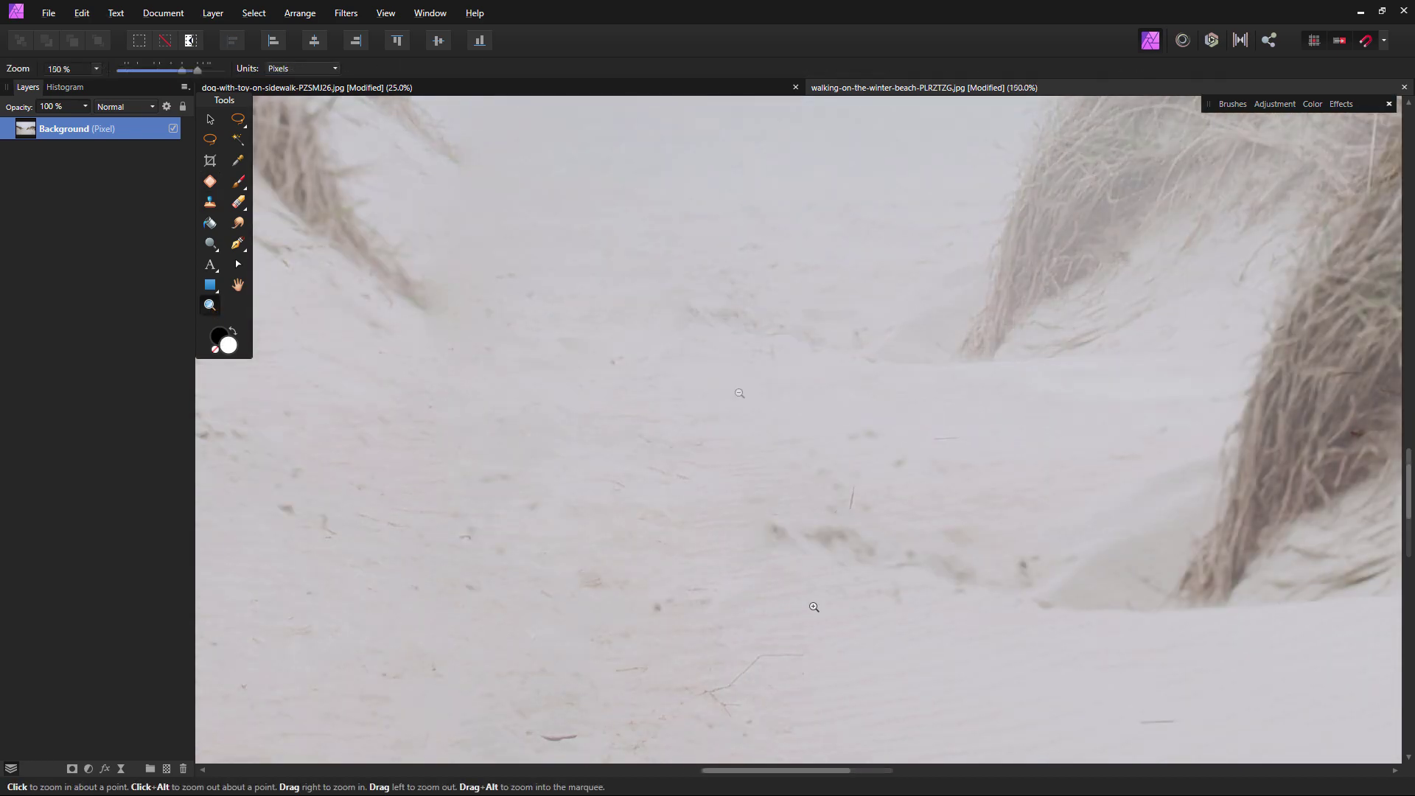
click(210, 202)
drag(813, 479, 698, 404)
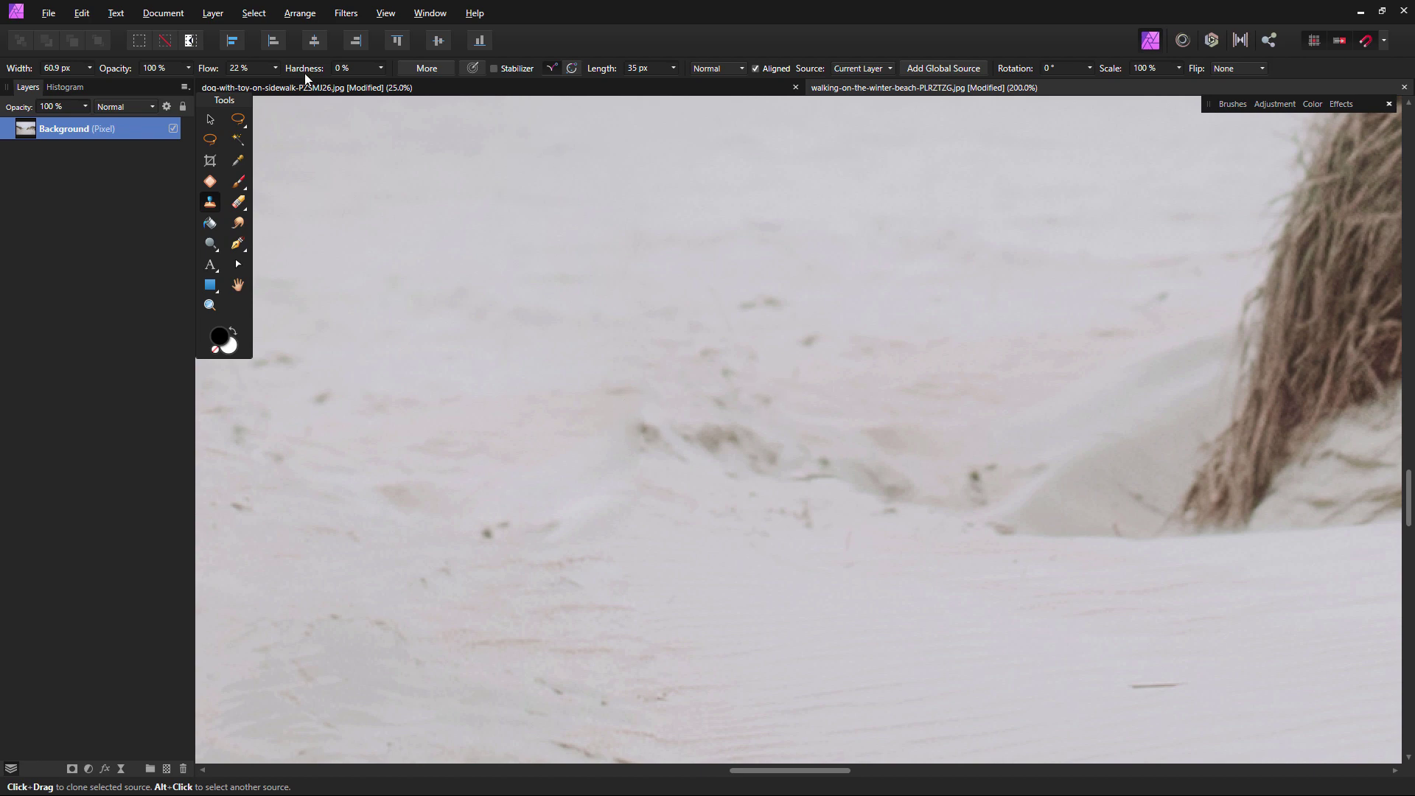
key(bracketright)
key(bracketright)
key(bracketright)
drag(619, 446, 635, 506)
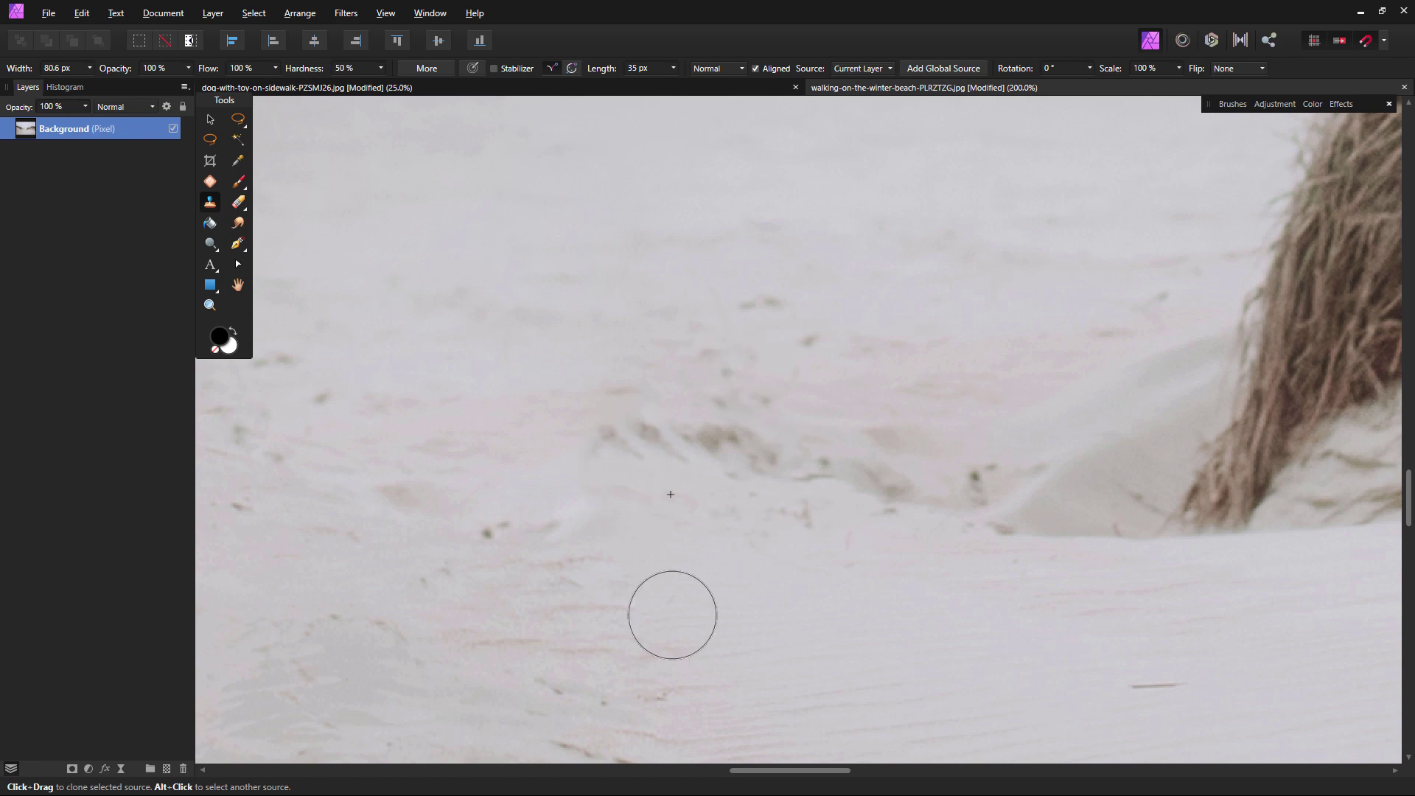
- Reduce the clone brush size and blend the patch edge around the footprints with surrounding sand
key(bracketleft)
key(bracketleft)
key(bracketleft)
drag(582, 631, 787, 607)
drag(634, 453, 502, 388)
- Set the clone brush to 174 px width and 0% hardness and clone textured sand over the patched area of the path
double_click(210, 305)
mouse_move(704, 365)
mouse_down()
mouse_move(683, 601)
mouse_move(833, 651)
mouse_move(834, 244)
mouse_up()
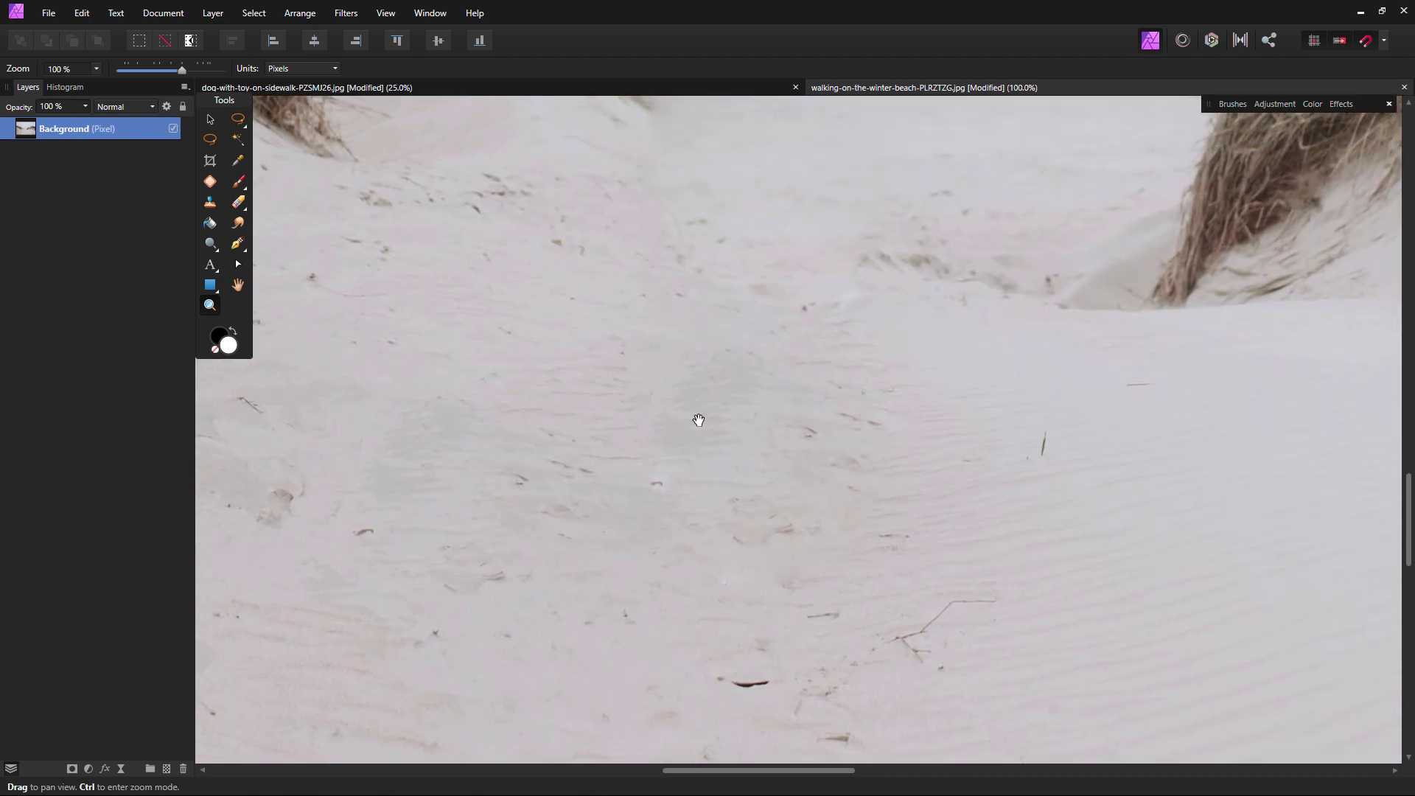
key(s)
key(bracketright)
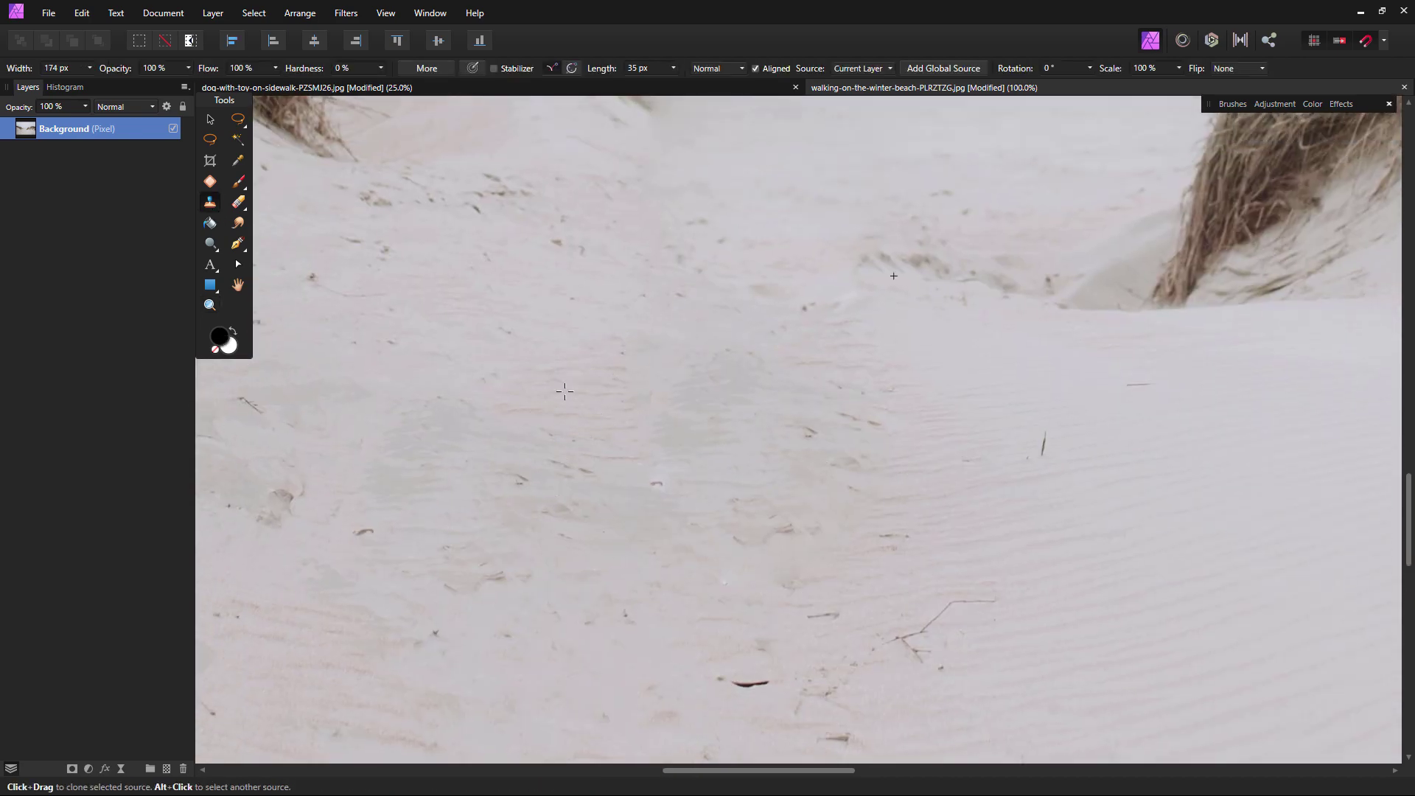
alt+click(565, 391)
mouse_move(657, 398)
mouse_down()
mouse_move(695, 546)
mouse_move(532, 557)
mouse_up()
click(568, 369)
click(679, 372)
alt+click(710, 407)
click(724, 591)
alt+click(796, 453)
click(678, 457)
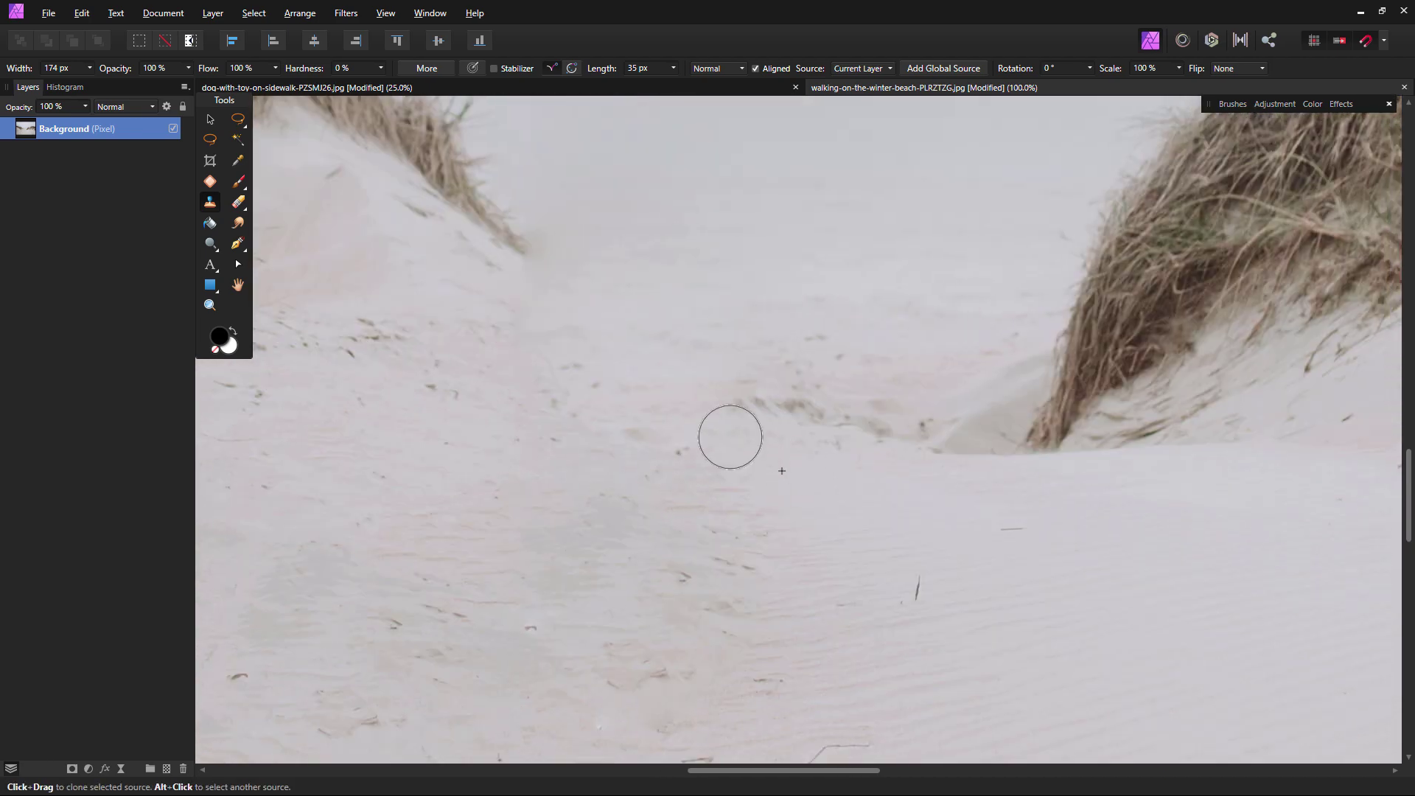
- Blend the blurred seam below the small dune's tip into the surrounding sand with the Clone Brush
scroll(590, 398, up, 2)
scroll(589, 398, left, 2)
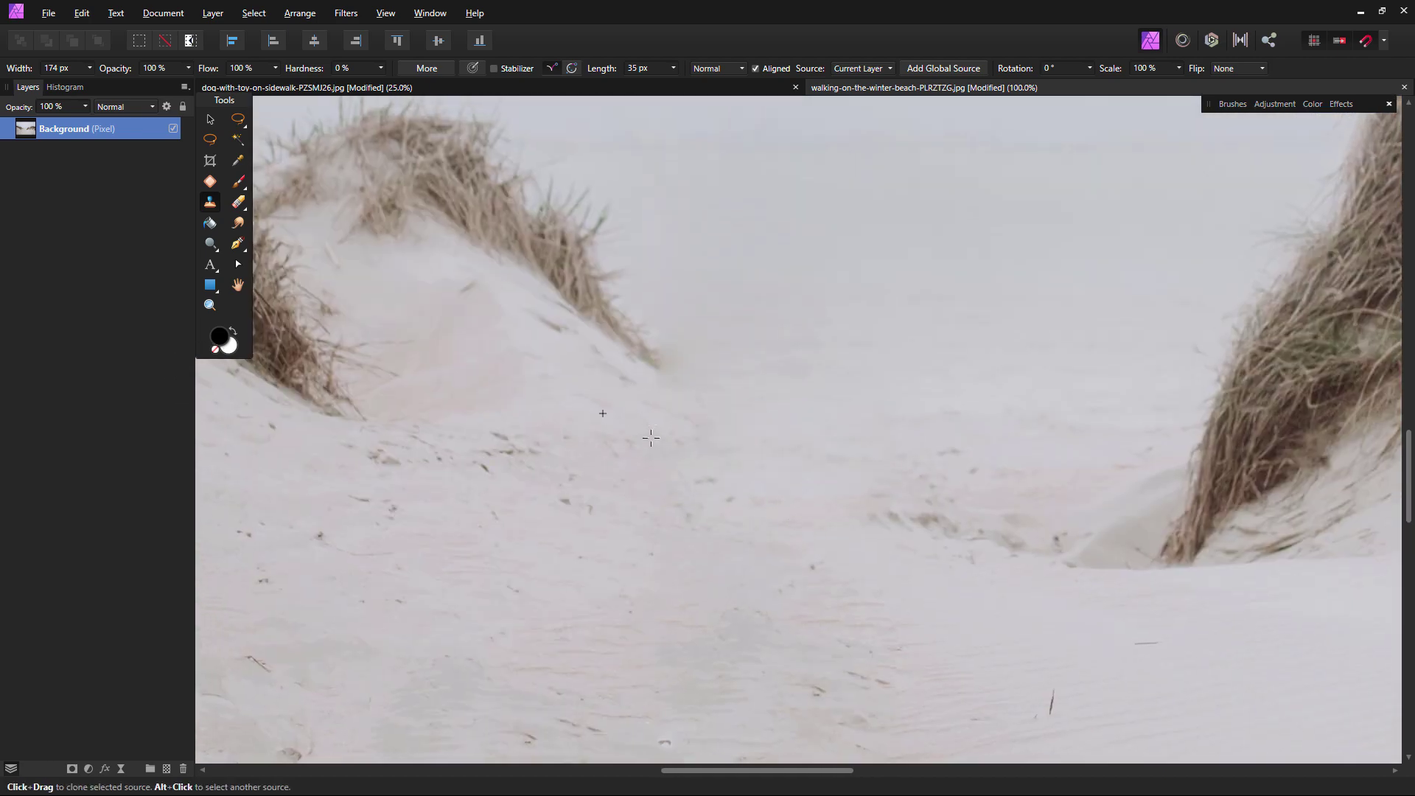
drag(1061, 516, 903, 136)
drag(614, 357, 620, 692)
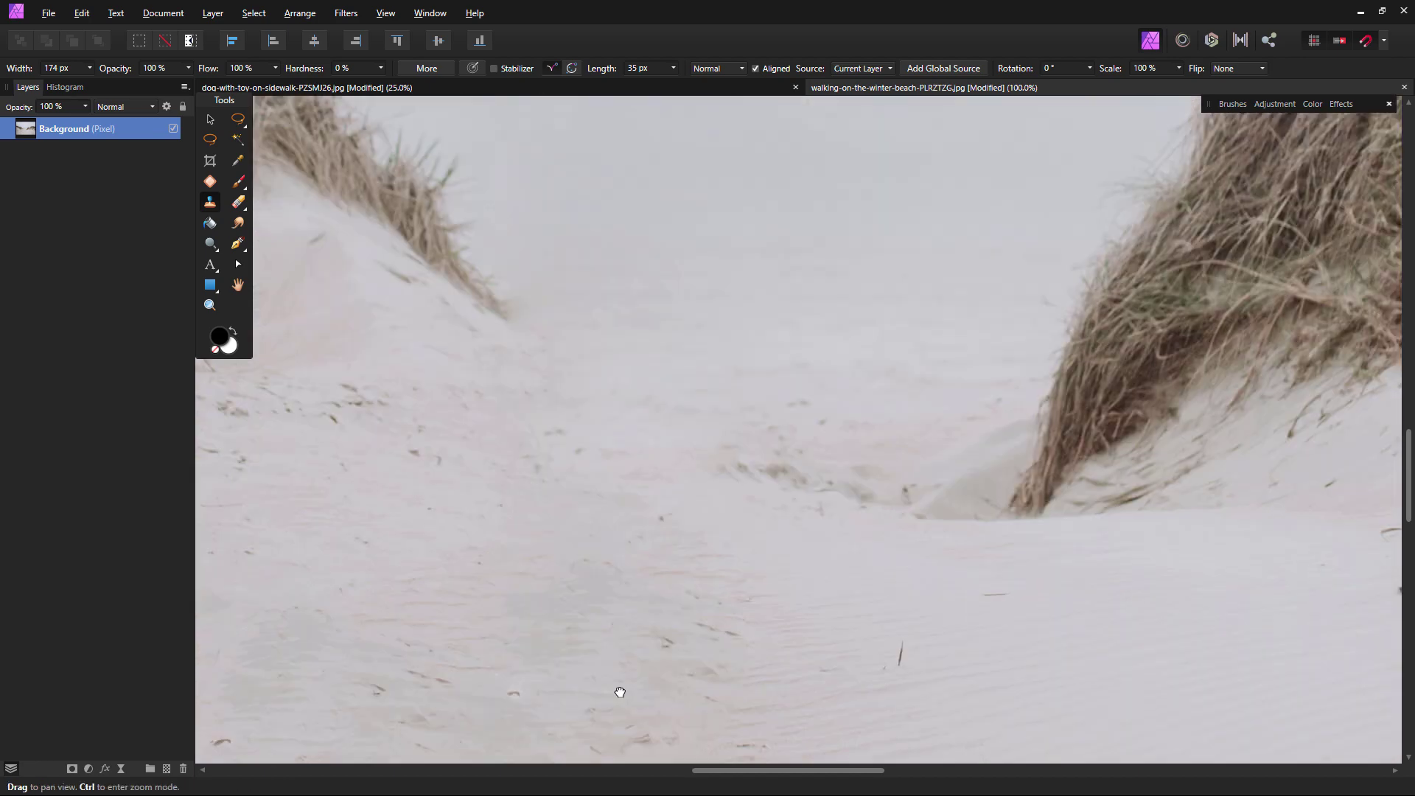
scroll(620, 693, up, 2)
scroll(620, 692, left, 2)
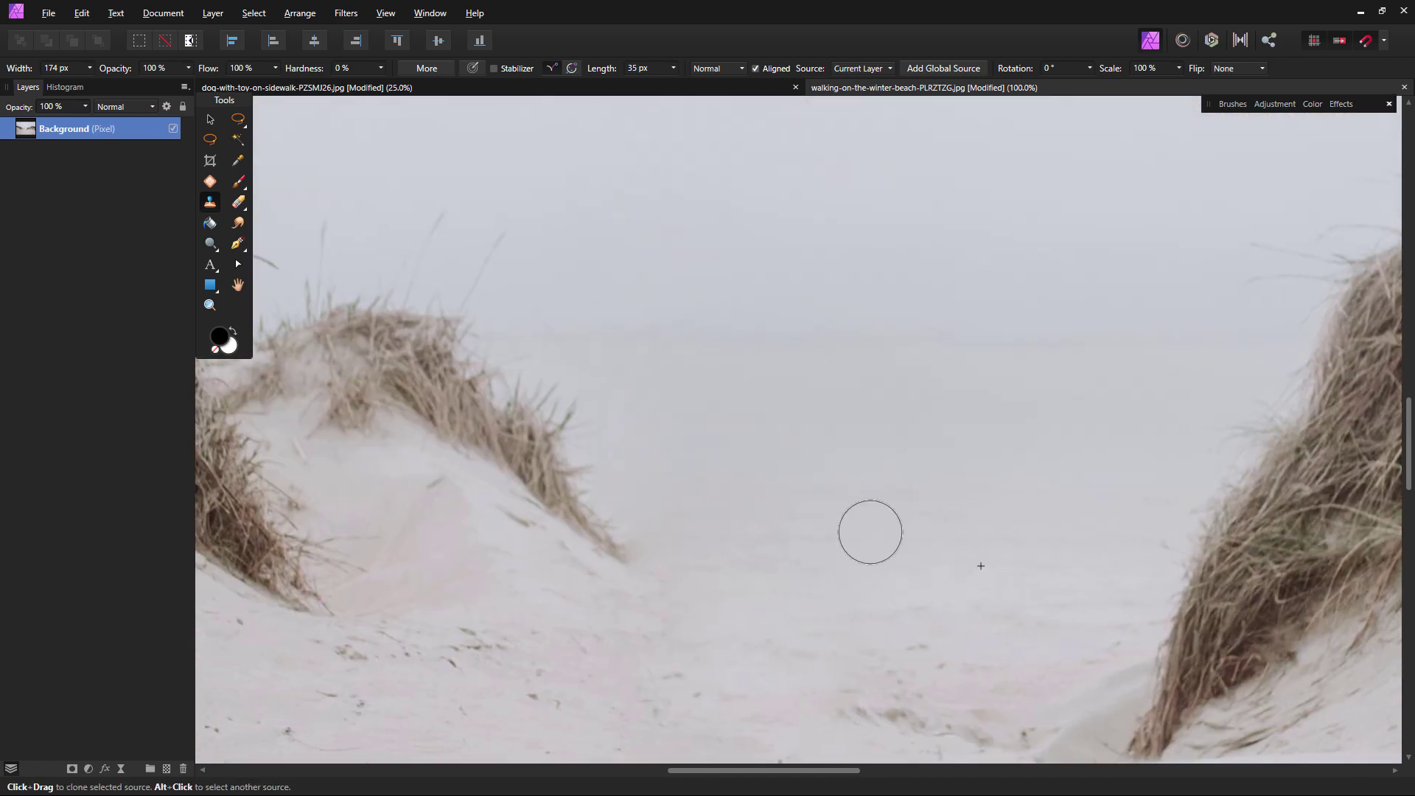
scroll(871, 532, down, 1)
scroll(871, 532, left, 1)
right_click(139, 131)
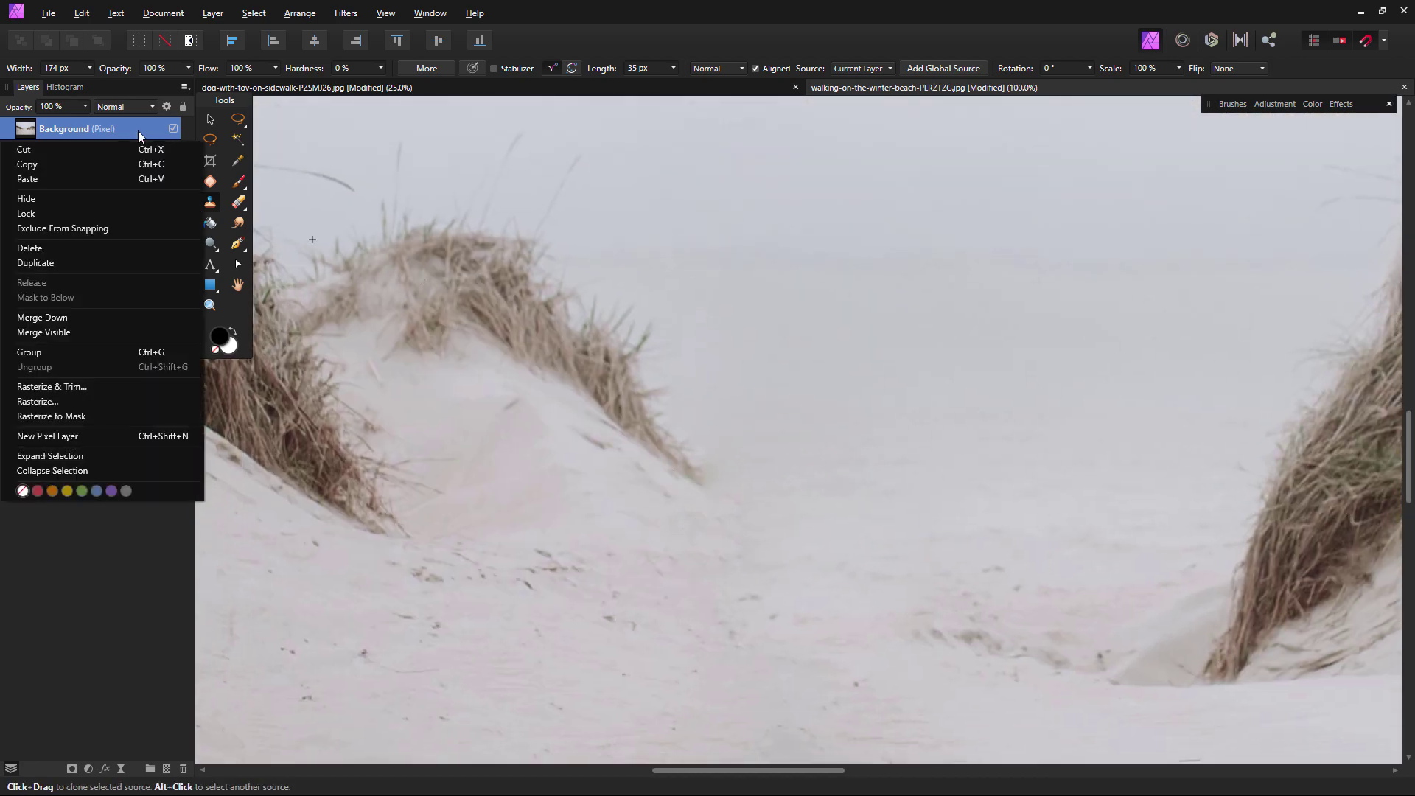
click(111, 262)
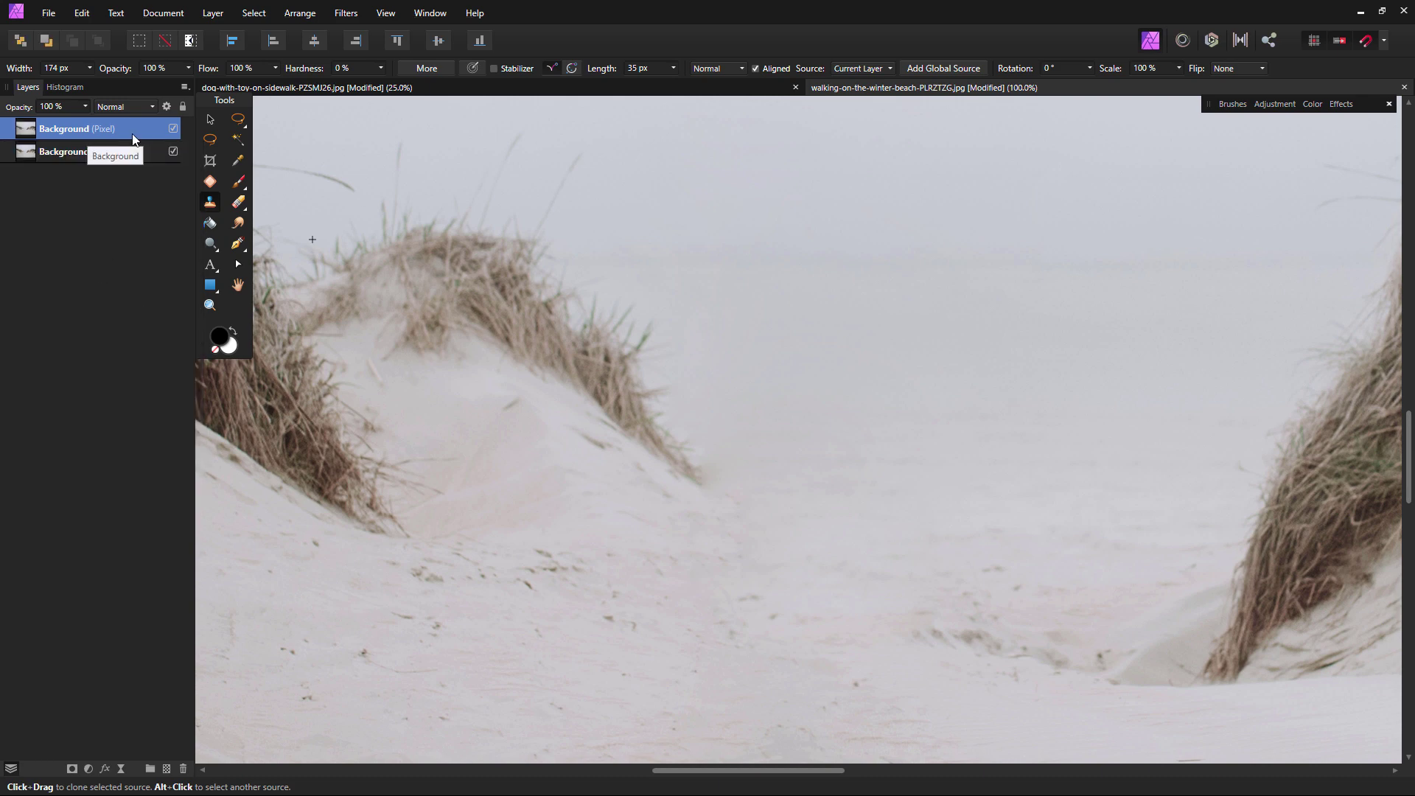
key(ctrl+z)
- Place the original winter beach photo as a new layer aligned over the retouched background
key(z)
scroll(651, 439, down, 5)
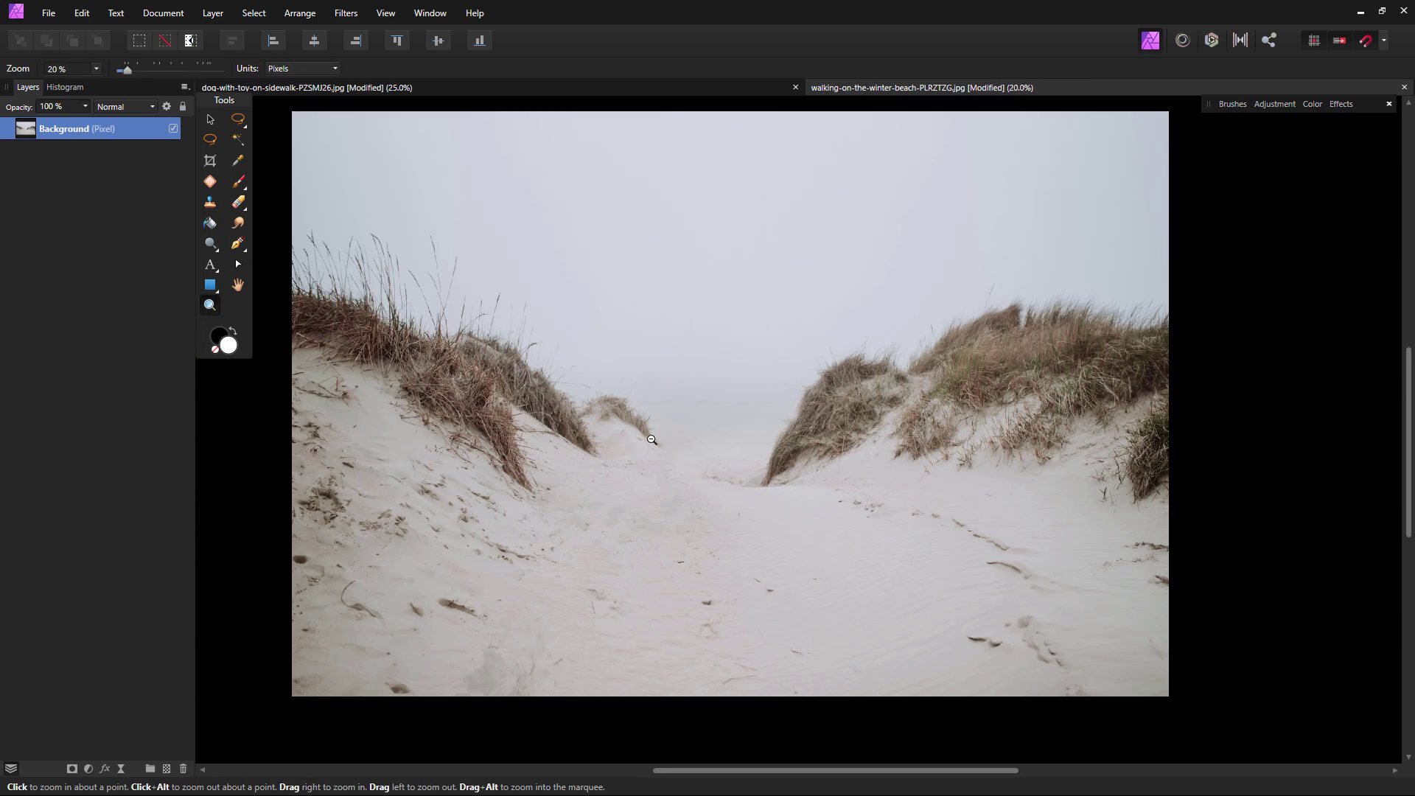
drag(695, 421, 696, 422)
key(v)
drag(905, 522, 495, 210)
- Add a mask to the original photo layer and invert it to hide the whole layer
double_click(210, 305)
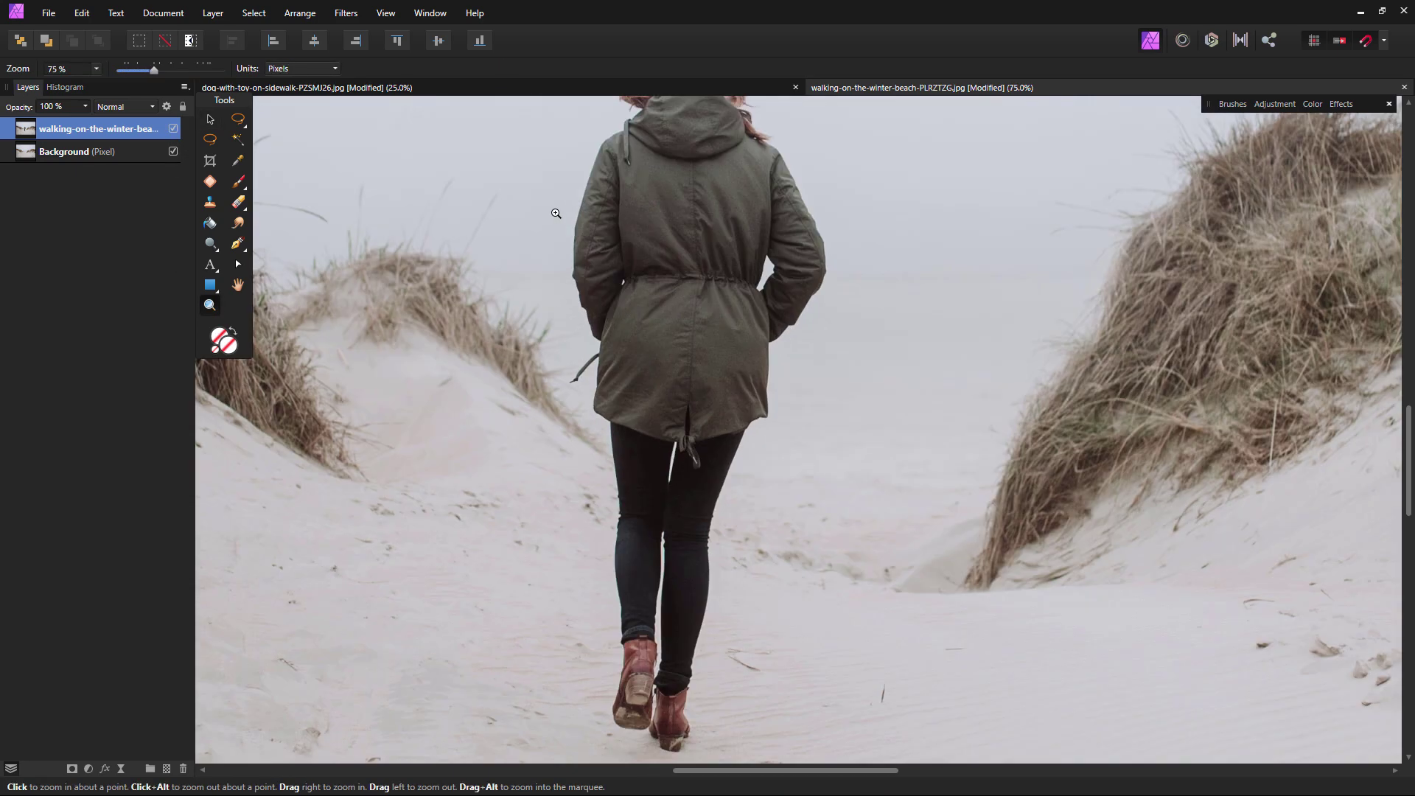
click(72, 769)
key(ctrl+i)
- Paint white on the original photo layer's mask along the small dune's lower slope to reveal its grassy tip
click(584, 494)
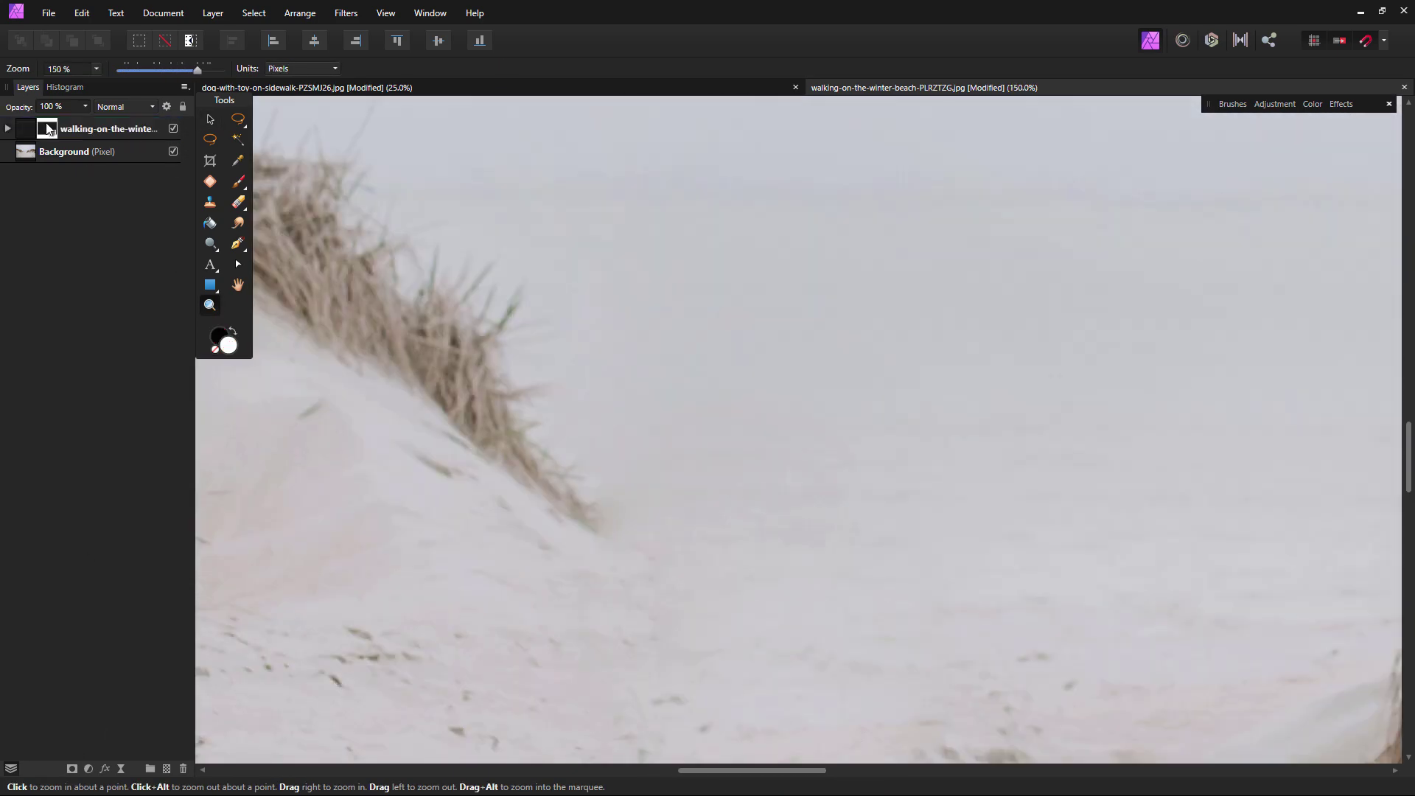
key(b)
key(x)
key(])
mouse_move(597, 524)
mouse_down()
mouse_move(557, 343)
mouse_move(580, 362)
mouse_move(531, 221)
mouse_move(557, 395)
mouse_move(624, 541)
mouse_move(498, 606)
mouse_up()
key(bracketleft)
key(bracketleft)
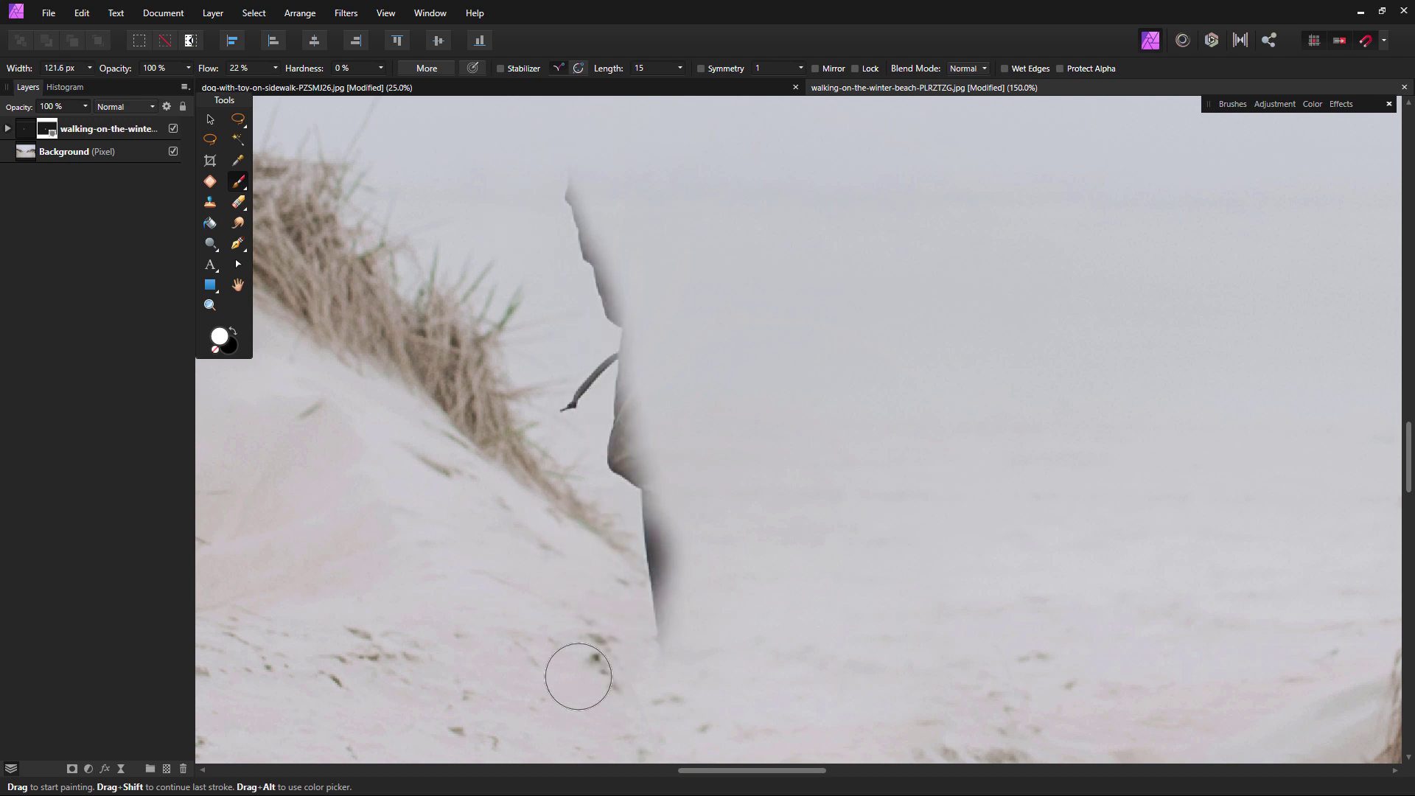
- Paint black on the mask with progressively smaller brushes to hide the person's jacket edge, strap and leg beside the small dune
key(x)
mouse_move(644, 228)
mouse_down()
mouse_move(594, 285)
mouse_move(596, 258)
mouse_move(628, 300)
mouse_move(585, 210)
mouse_move(654, 374)
mouse_move(664, 332)
mouse_move(642, 330)
mouse_move(632, 388)
mouse_move(706, 614)
mouse_move(855, 470)
mouse_move(720, 553)
mouse_move(643, 439)
mouse_move(680, 559)
mouse_move(666, 597)
mouse_up()
key(bracketright)
key(bracketleft)
key(bracketleft)
key(bracketleft)
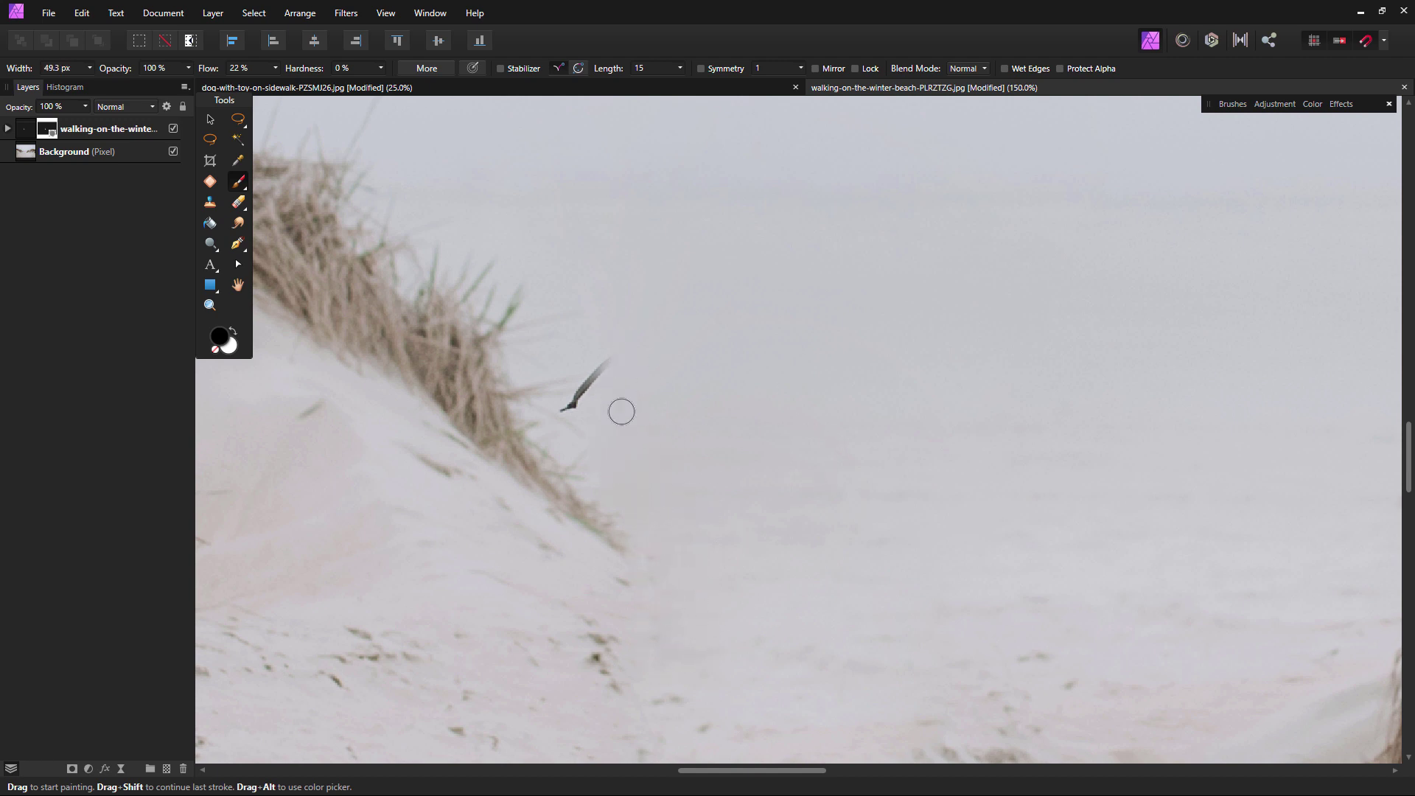
key(bracketleft)
key(bracketleft)
click(174, 129)
click(174, 129)
click(174, 129)
click(174, 129)
- Patch the blurry spot on the sandy path in the Background layer with sand texture from just below it
double_click(210, 305)
scroll(802, 568, down, 3)
drag(797, 649, 686, 474)
scroll(685, 474, up, 2)
key(j)
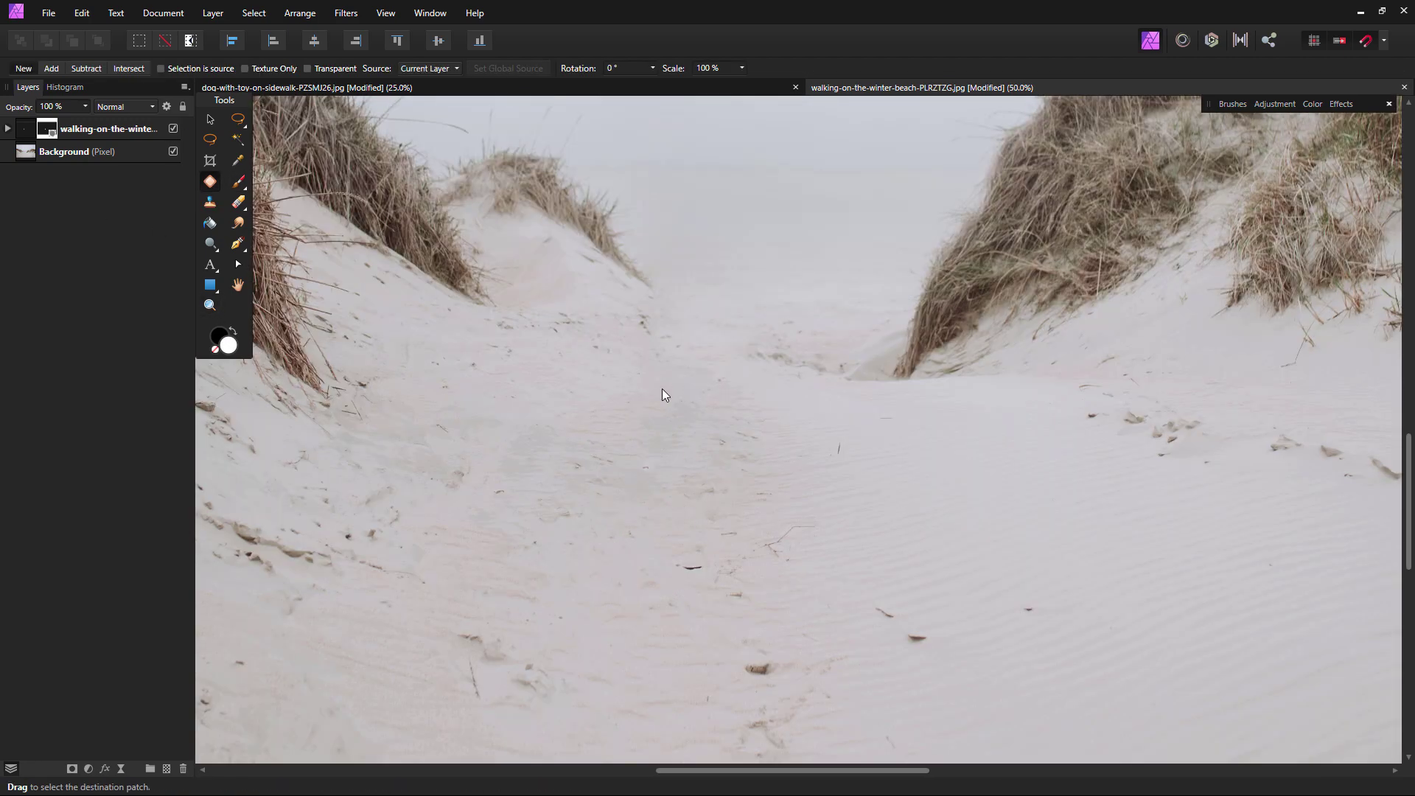
drag(684, 400, 689, 394)
click(52, 151)
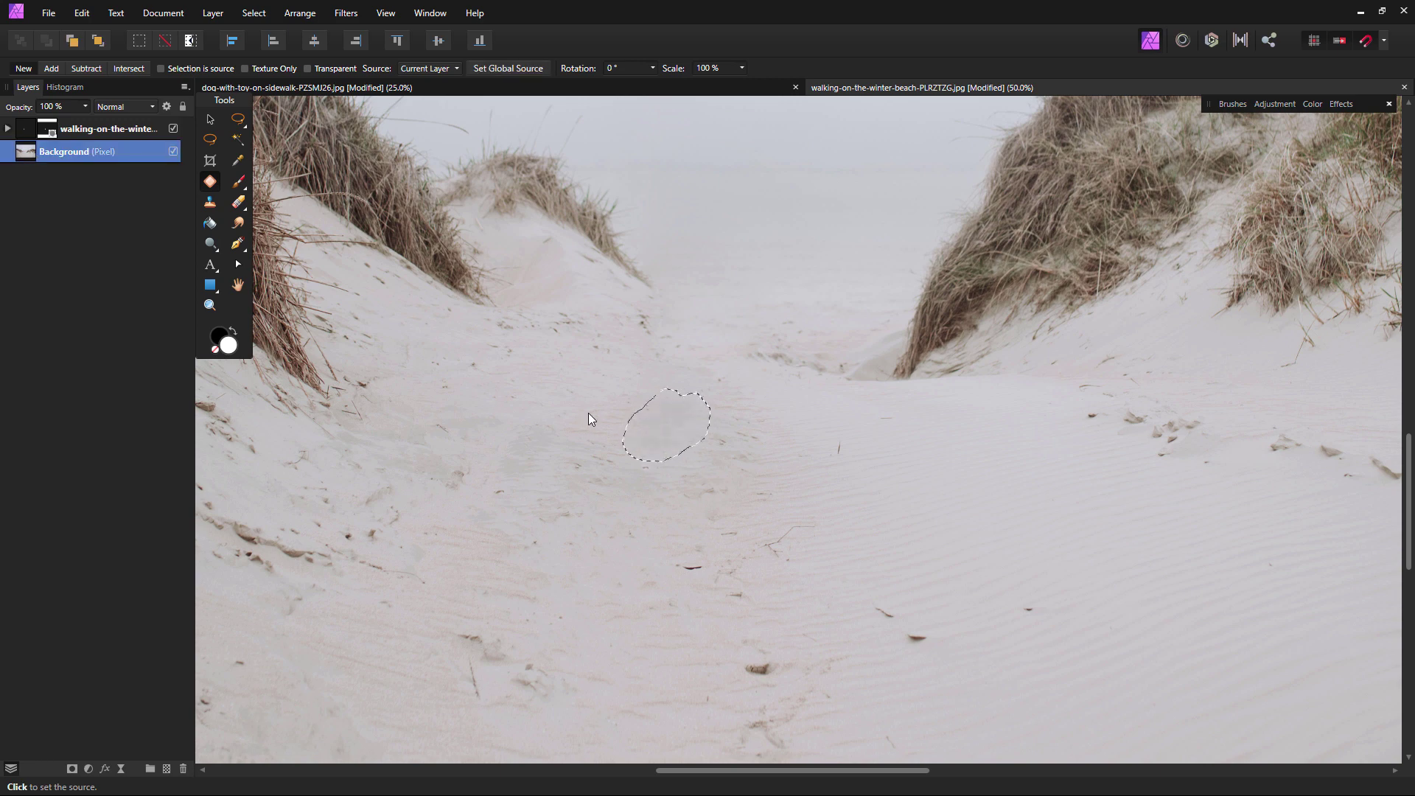
click(633, 485)
scroll(673, 616, up, 5)
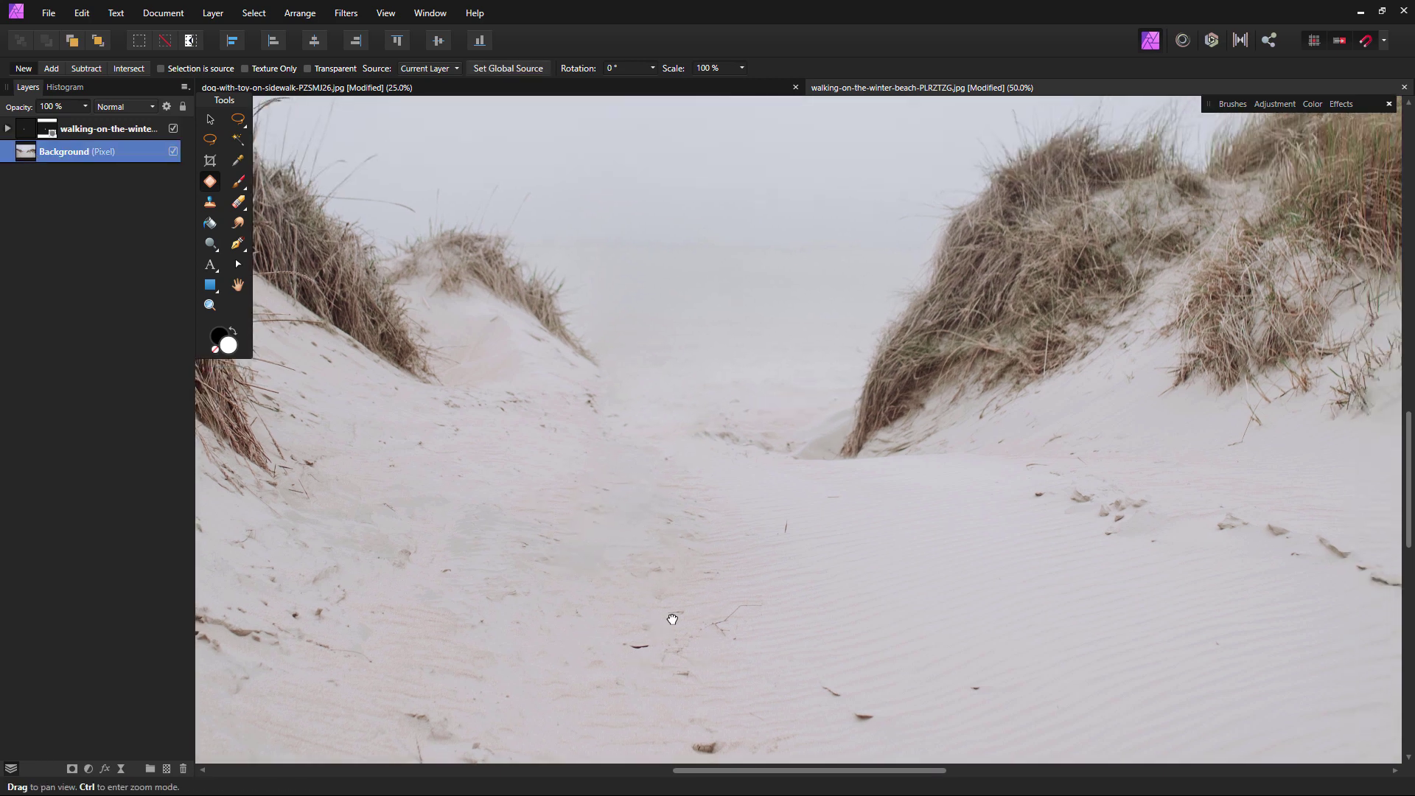
- Add a new pixel layer on top and softly paint sampled haze color beside the small dune's tip at 22% flow and 0% hardness
click(166, 768)
drag(95, 151, 96, 122)
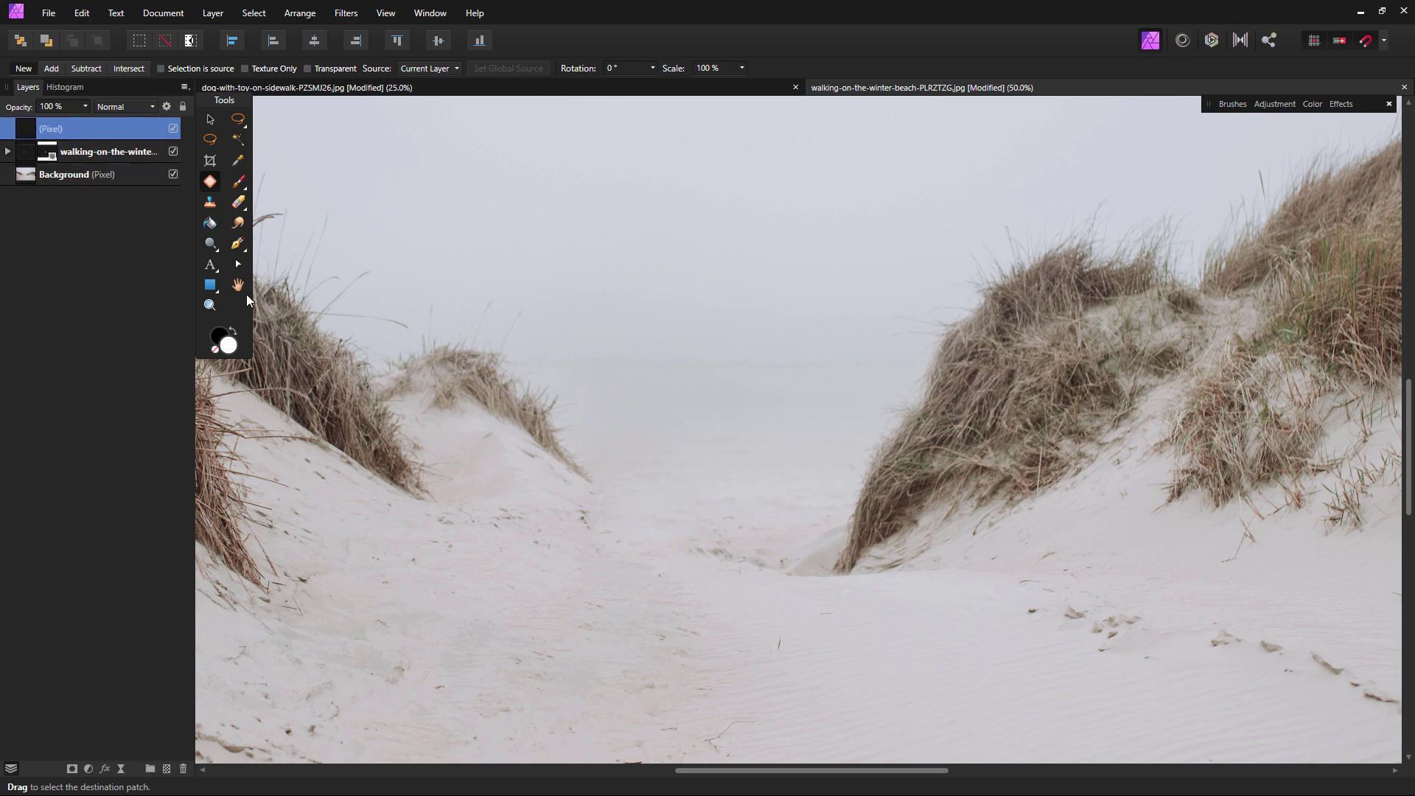
click(210, 305)
click(586, 481)
drag(560, 371, 614, 425)
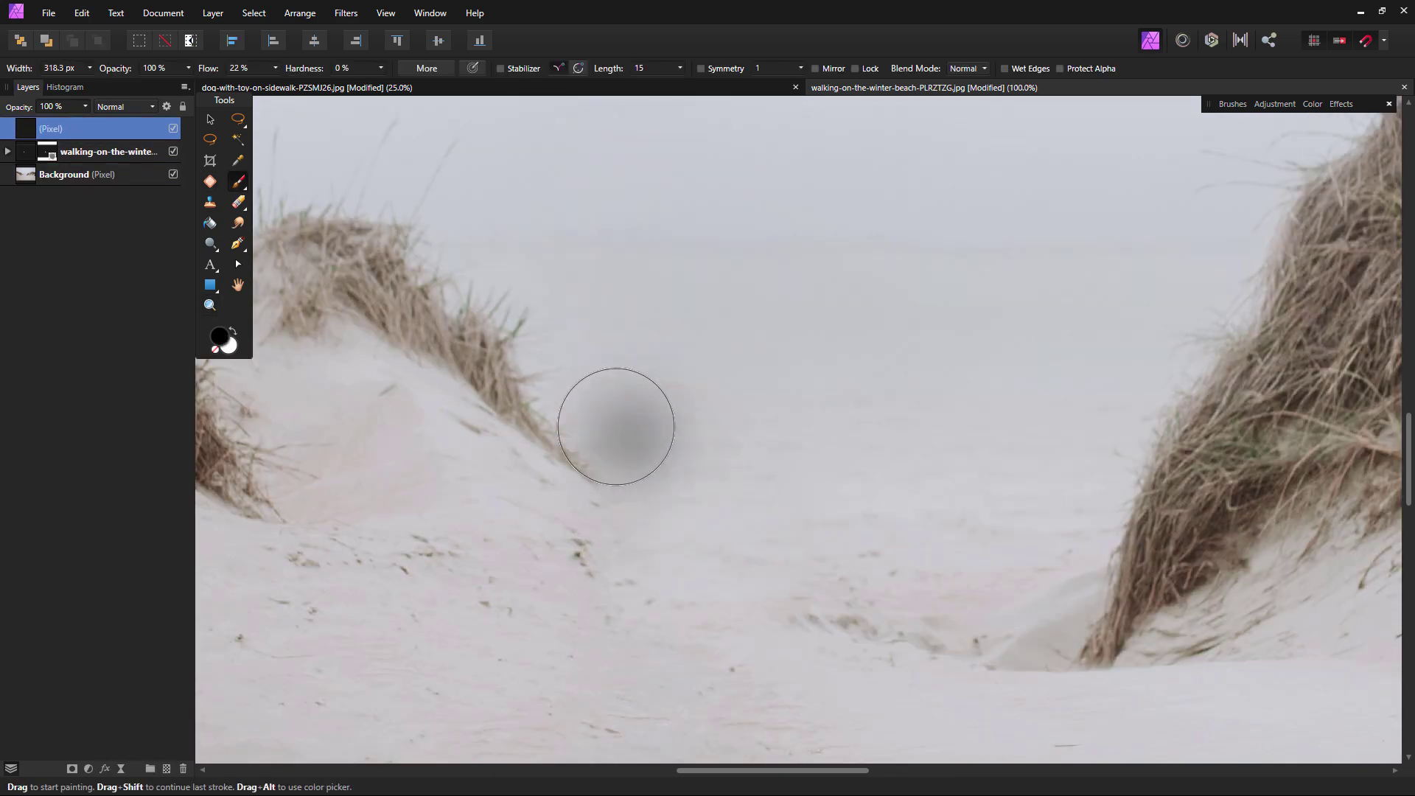
alt+click(574, 400)
click(620, 471)
click(743, 465)
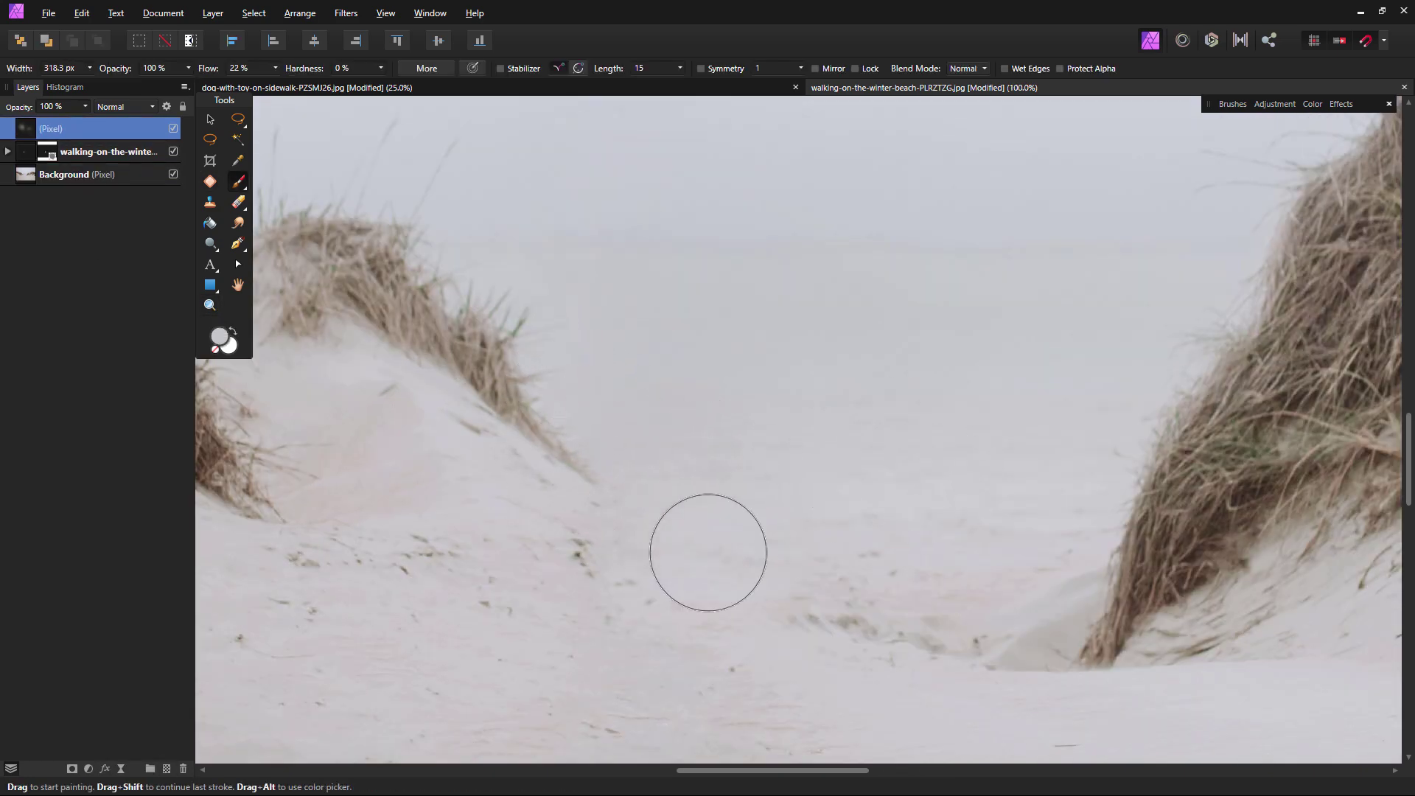
alt+click(515, 289)
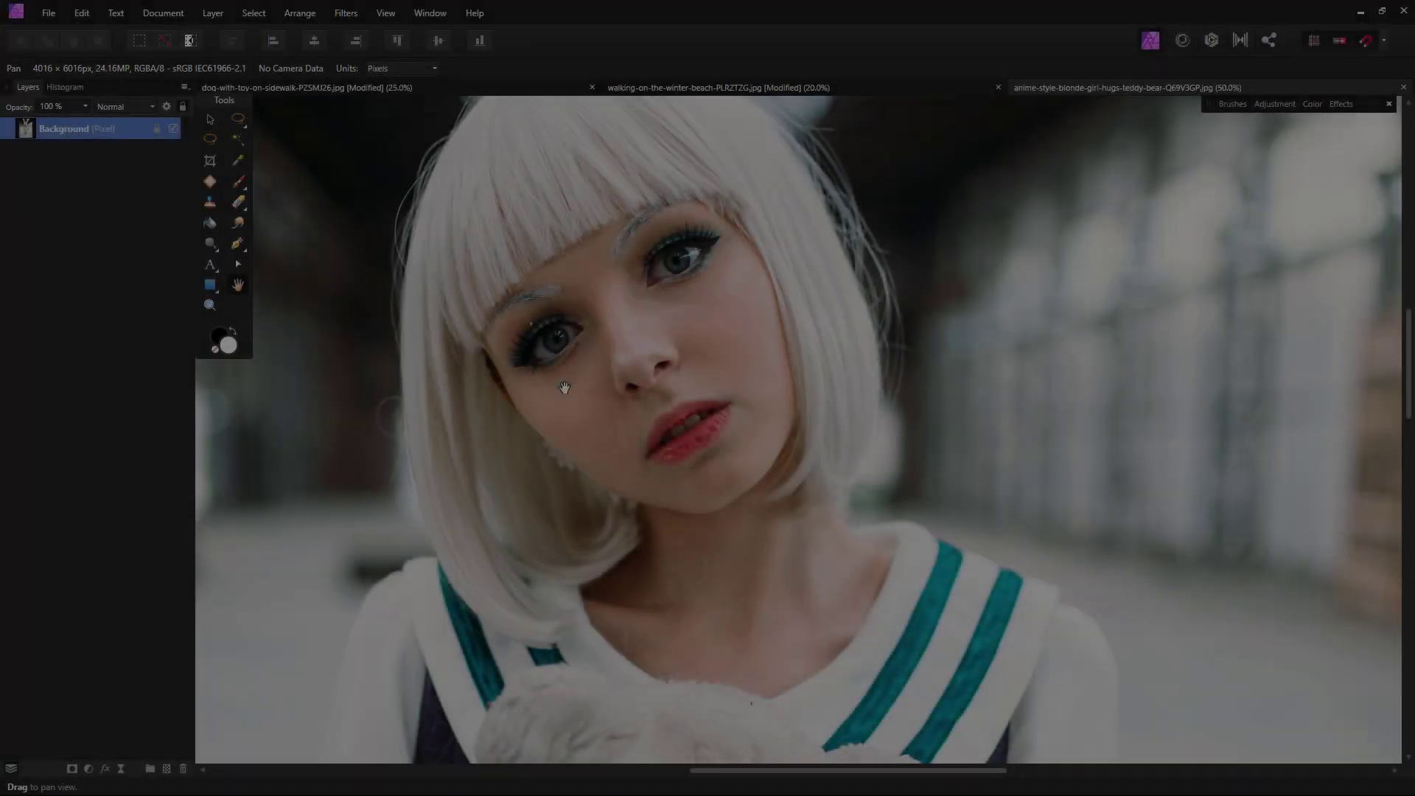
- Examine the portrait of the girl hugging the teddy bear, from her face and collar to the whole figure
drag(564, 387, 569, 403)
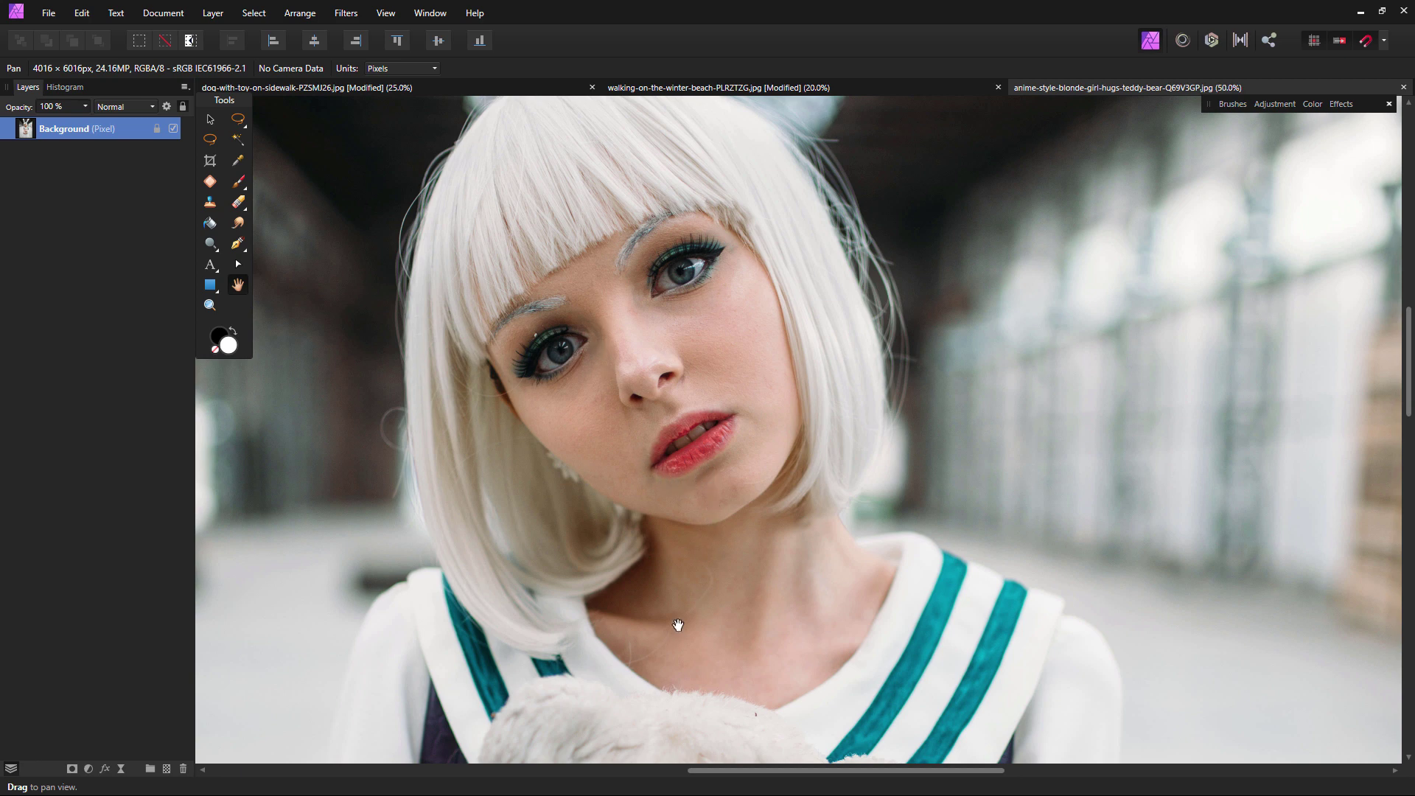
drag(678, 625, 719, 398)
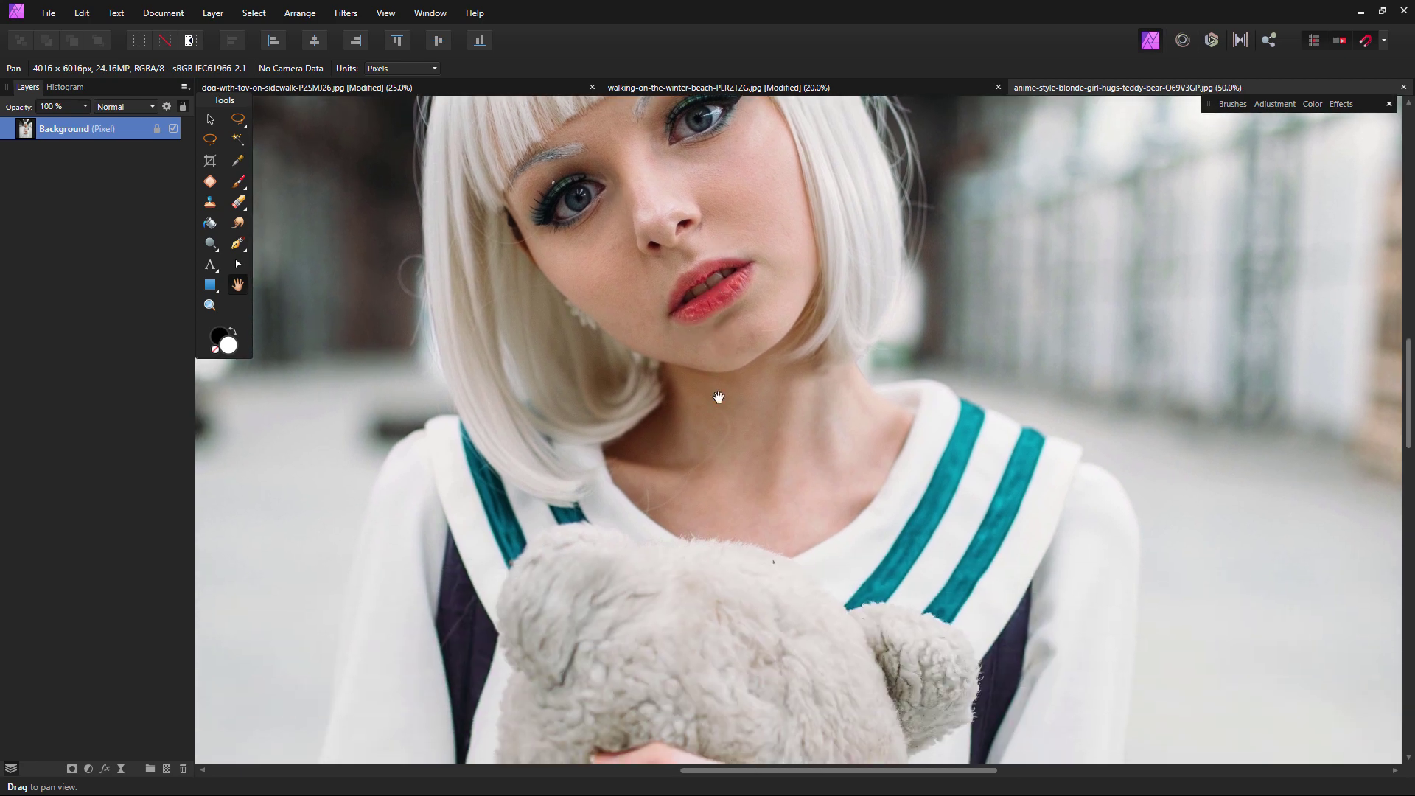
drag(709, 657, 701, 449)
drag(698, 512, 695, 654)
drag(701, 480, 682, 513)
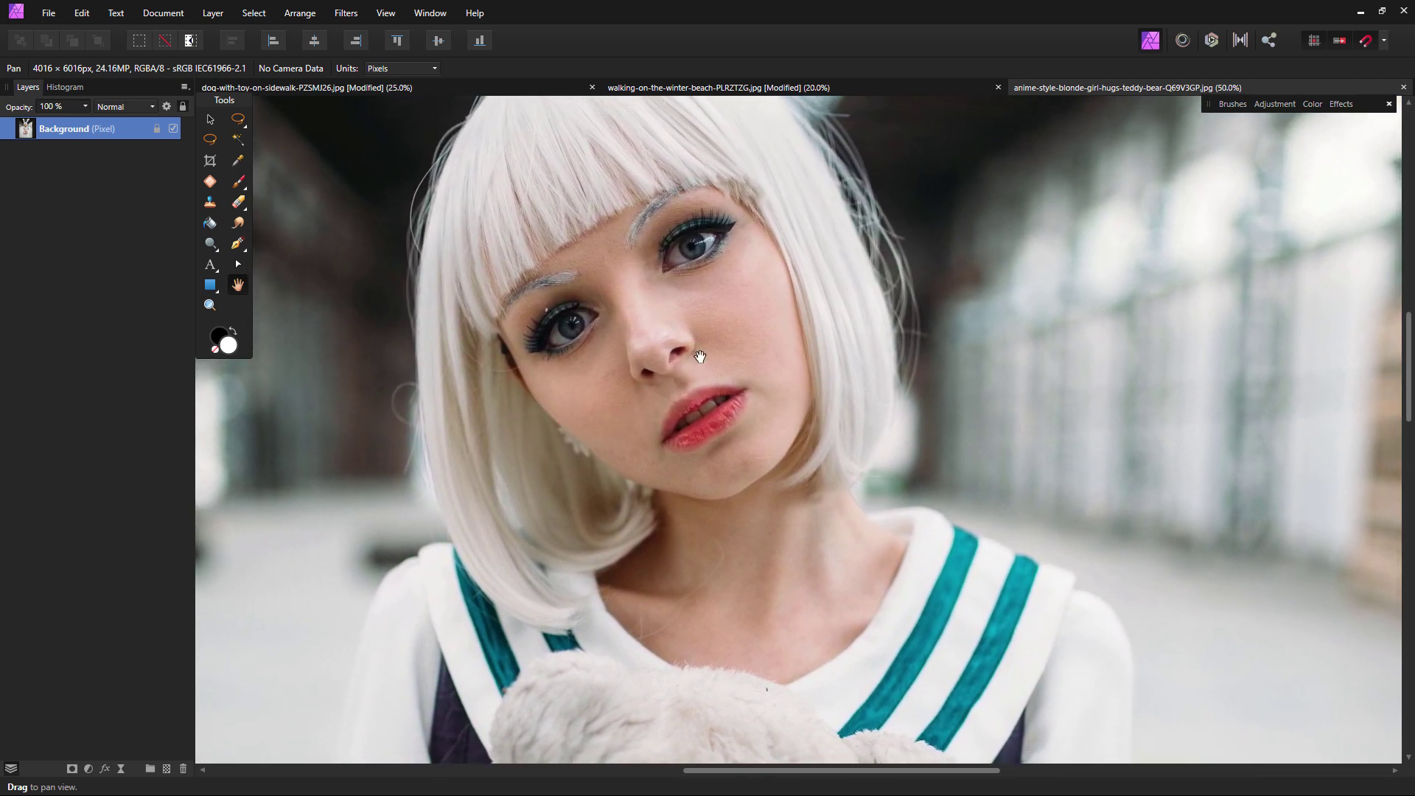
click(210, 305)
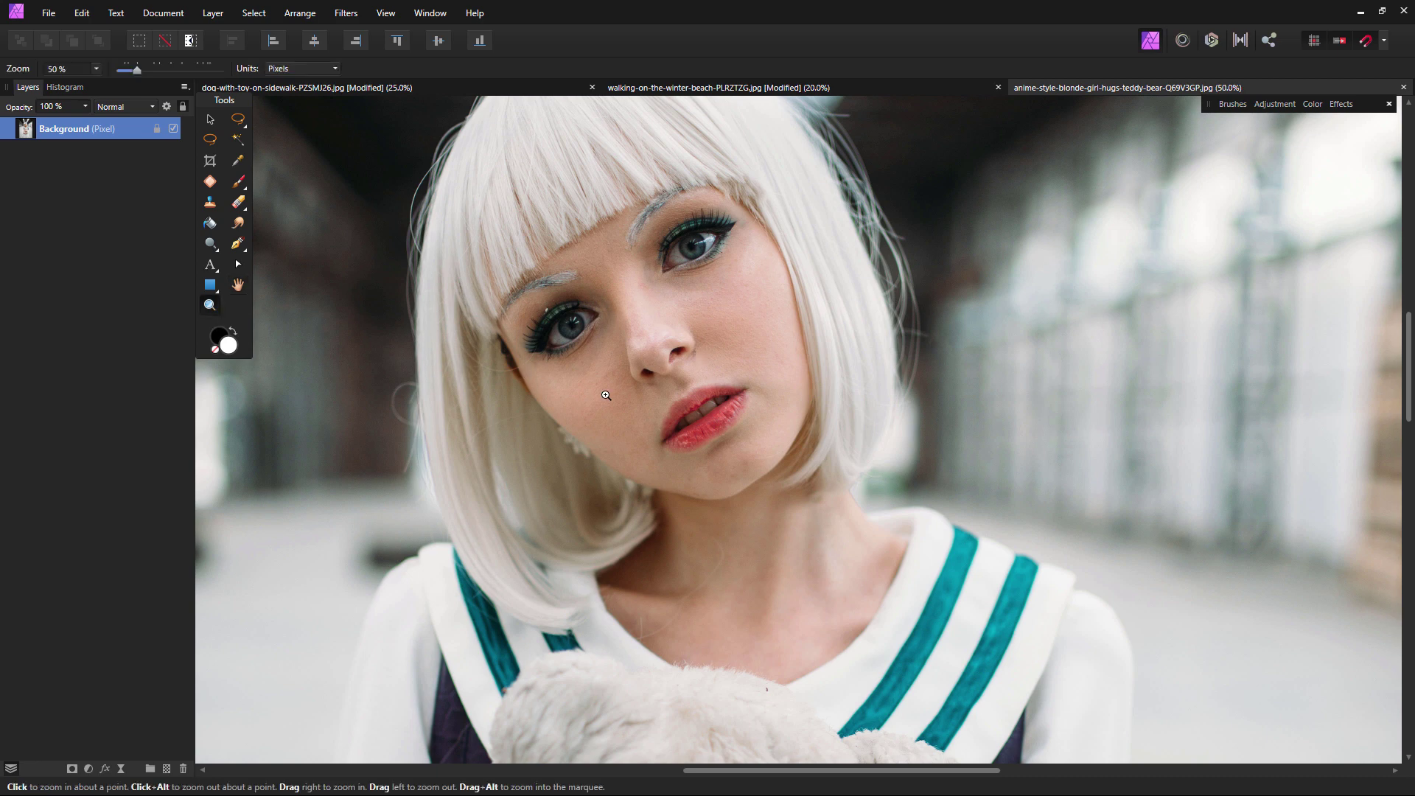
scroll(623, 401, down, 3)
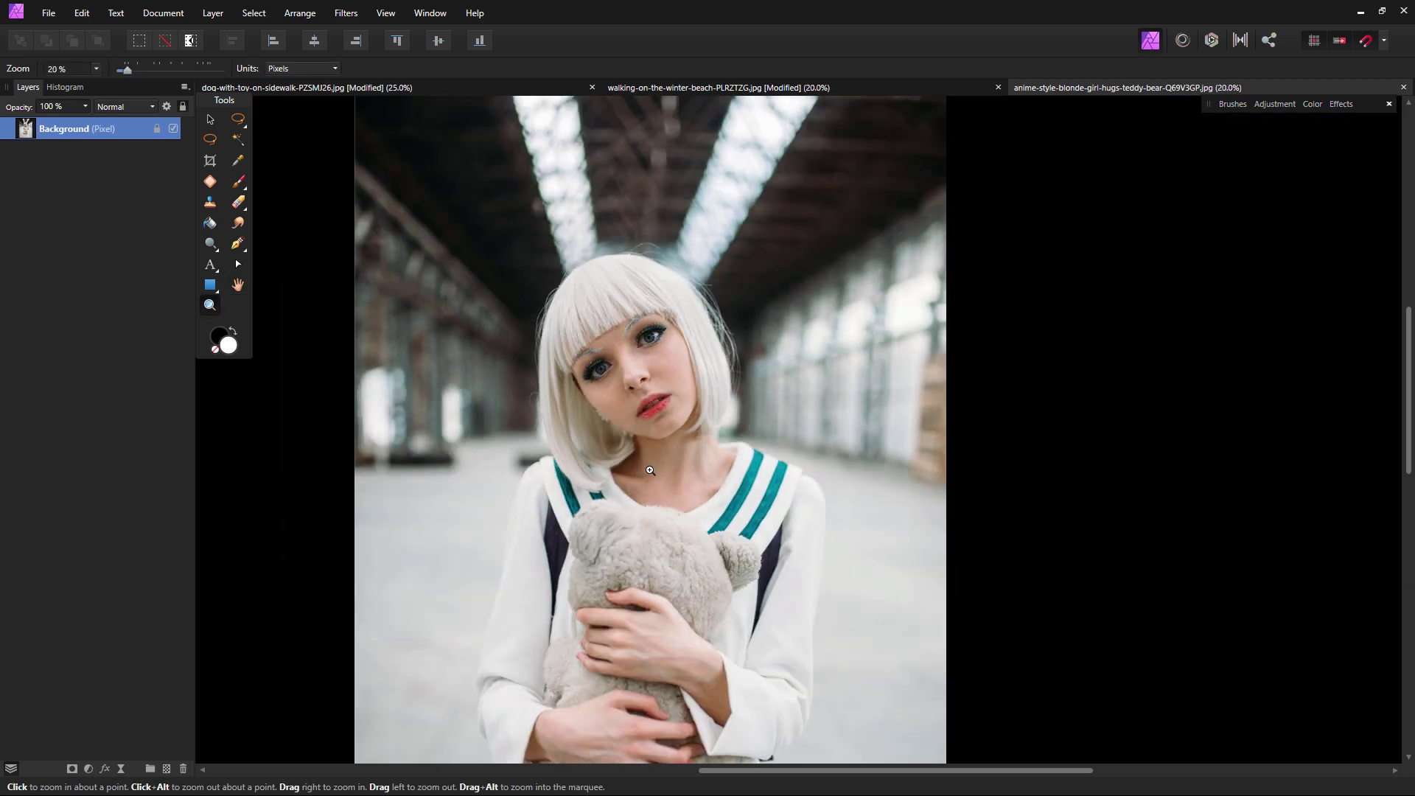
alt+click(648, 471)
drag(684, 514, 655, 437)
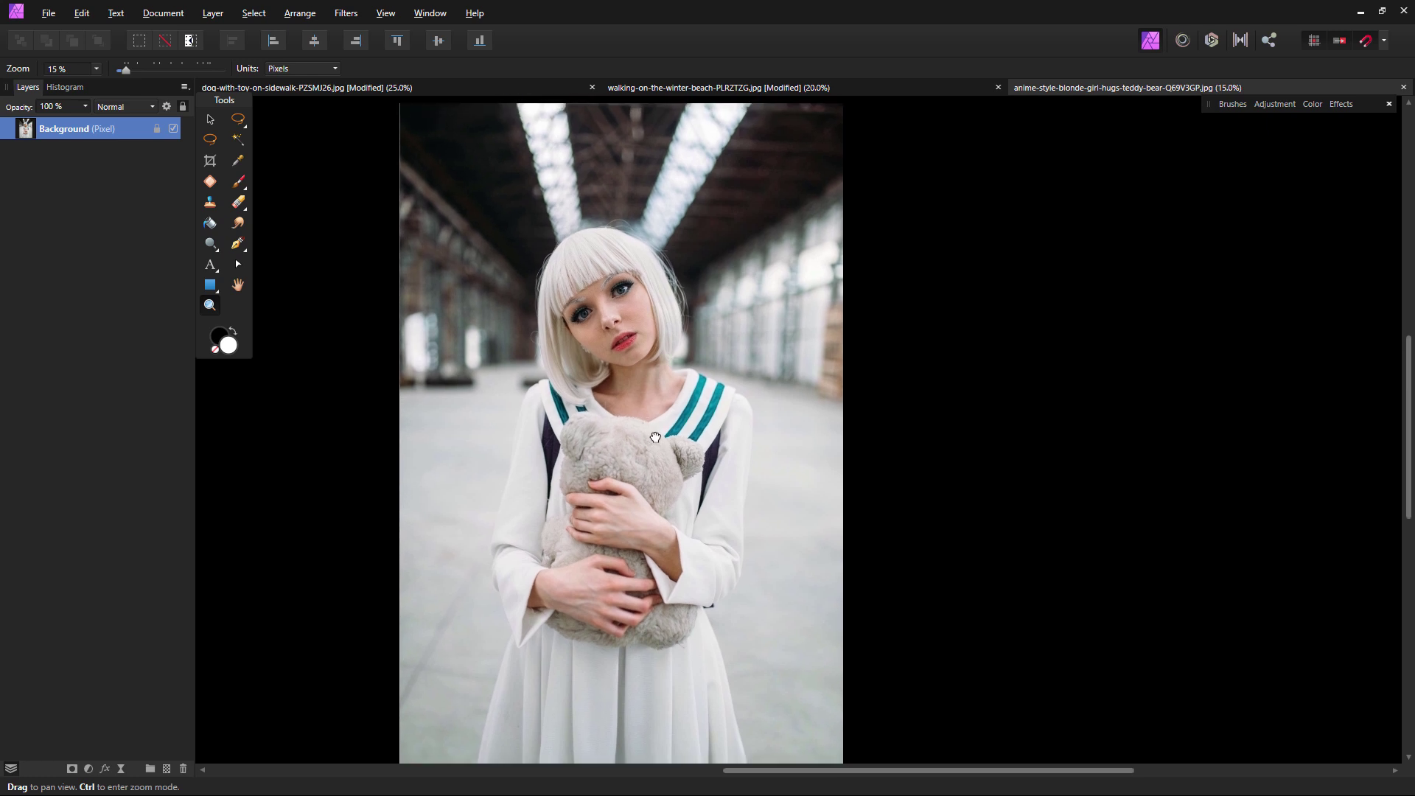
- Duplicate the portrait's Background layer, hide the copy and select the original layer for moving
right_click(132, 134)
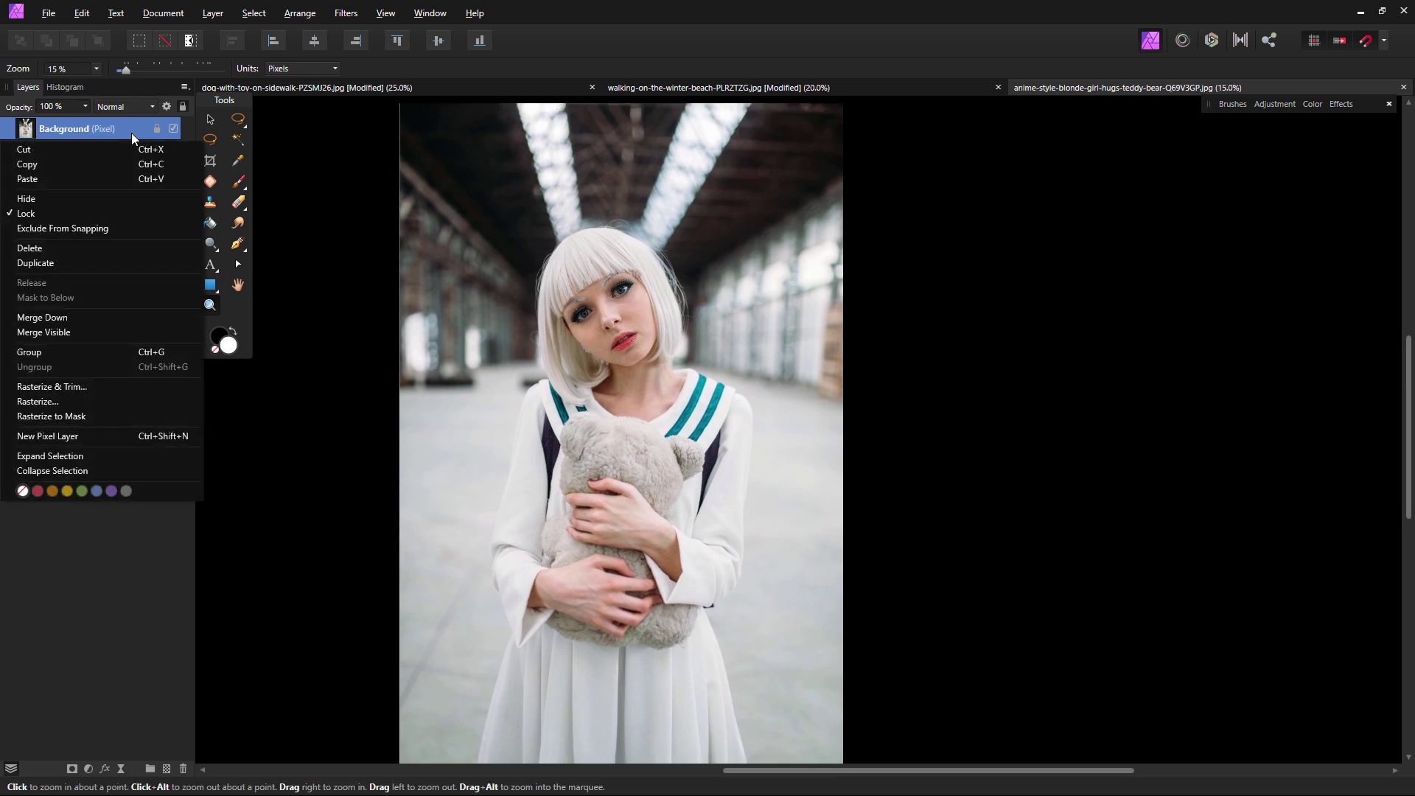
click(103, 263)
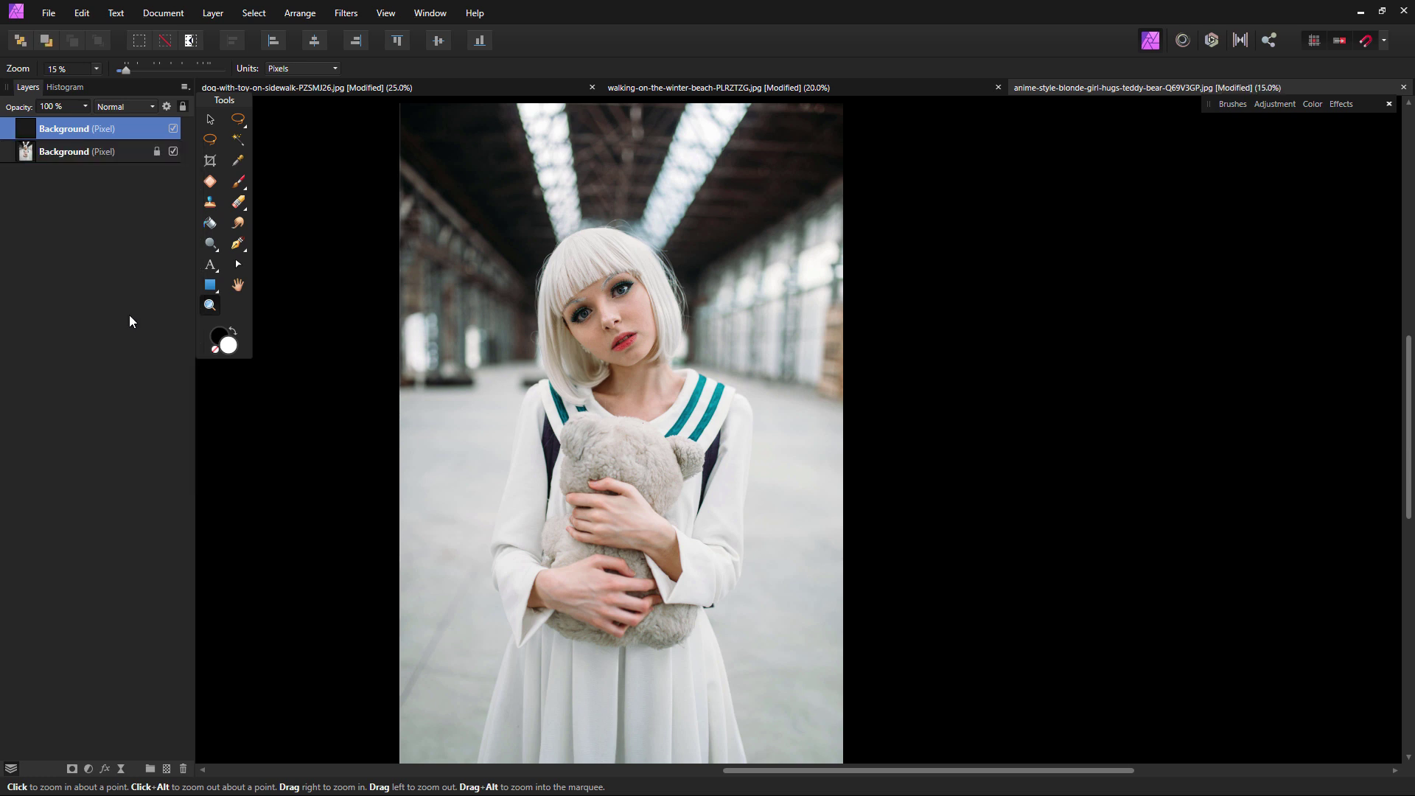
click(126, 151)
click(209, 120)
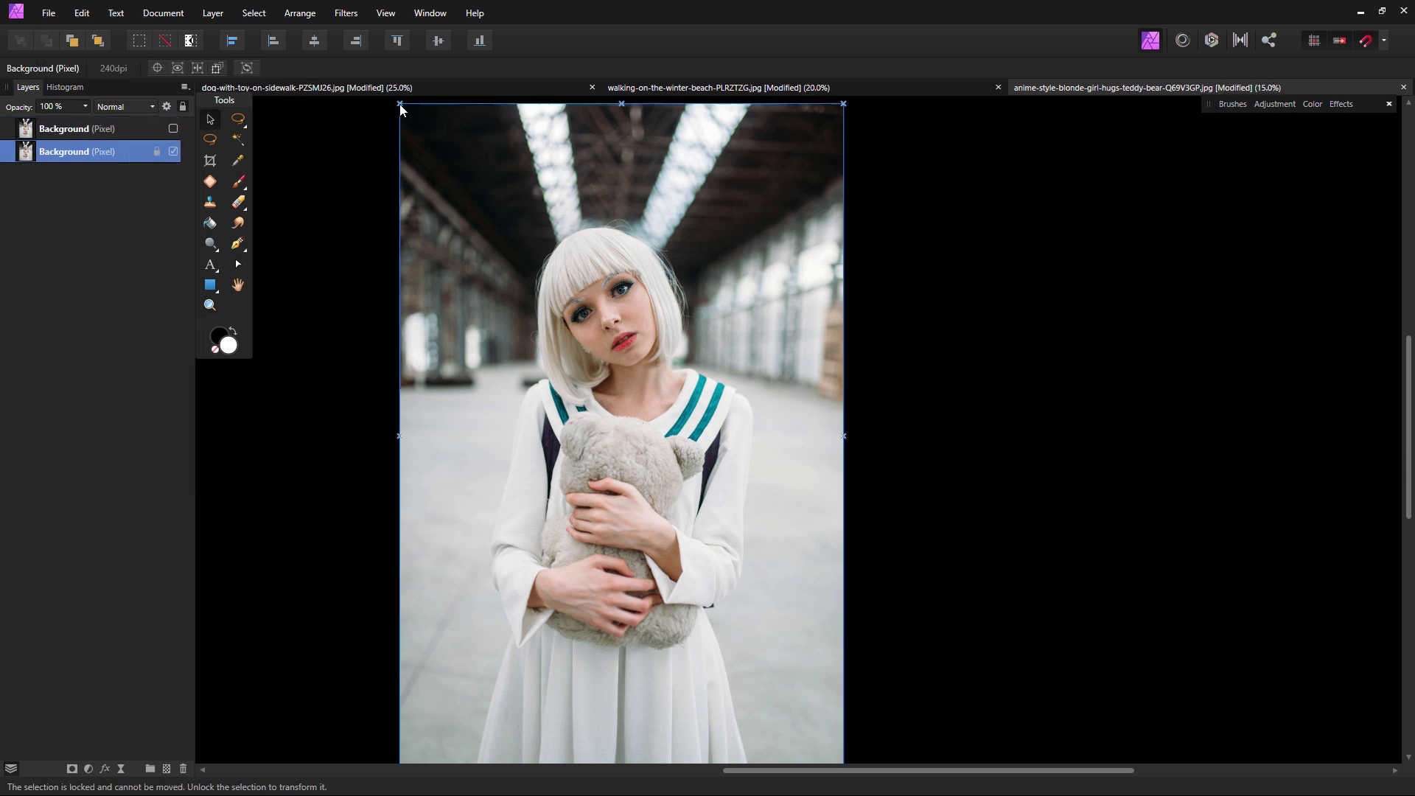
- Unlock the original Background layer and scale it down slightly, placing it horizontally centered within the canvas
right_click(131, 148)
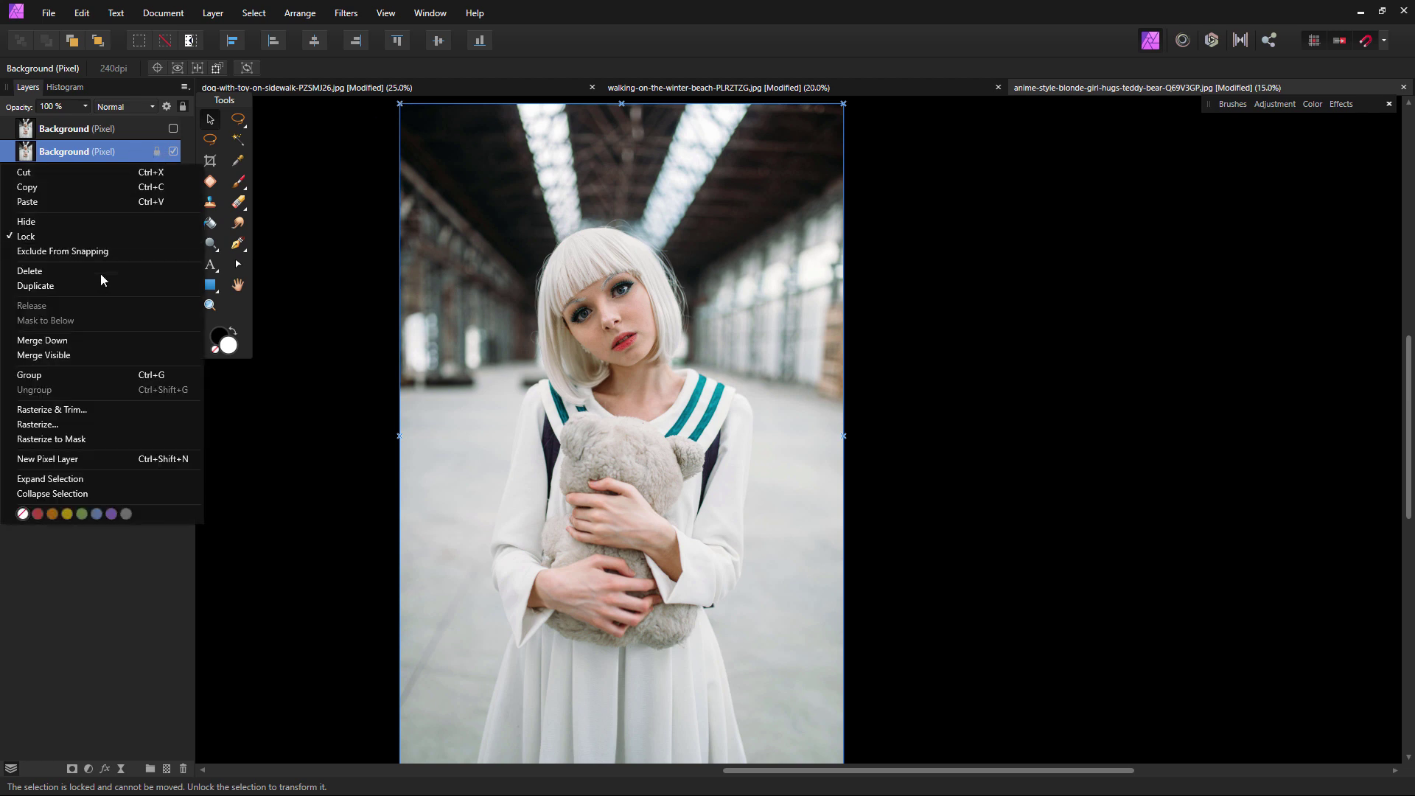
click(476, 156)
key(ctrl+shift+l)
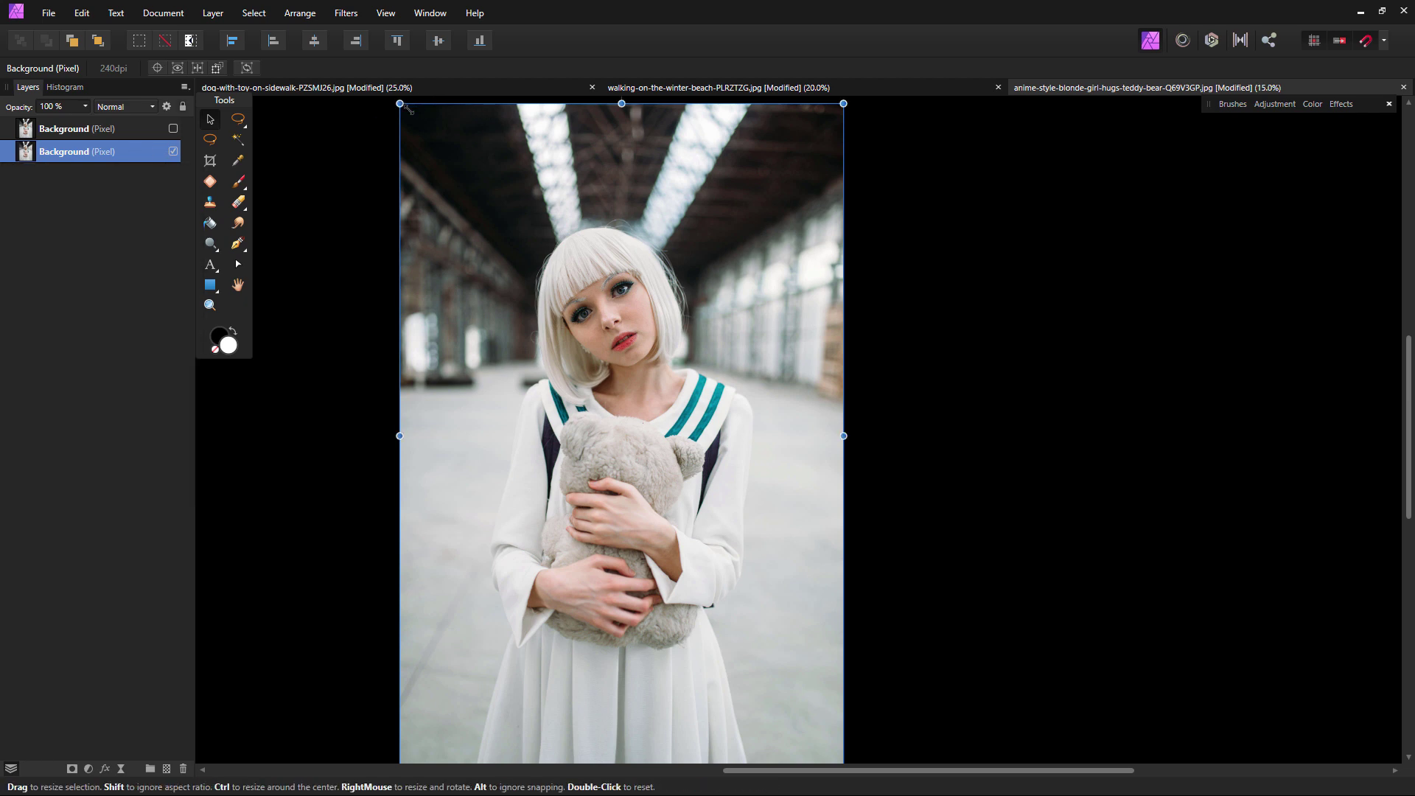
drag(408, 110, 439, 155)
drag(538, 250, 527, 221)
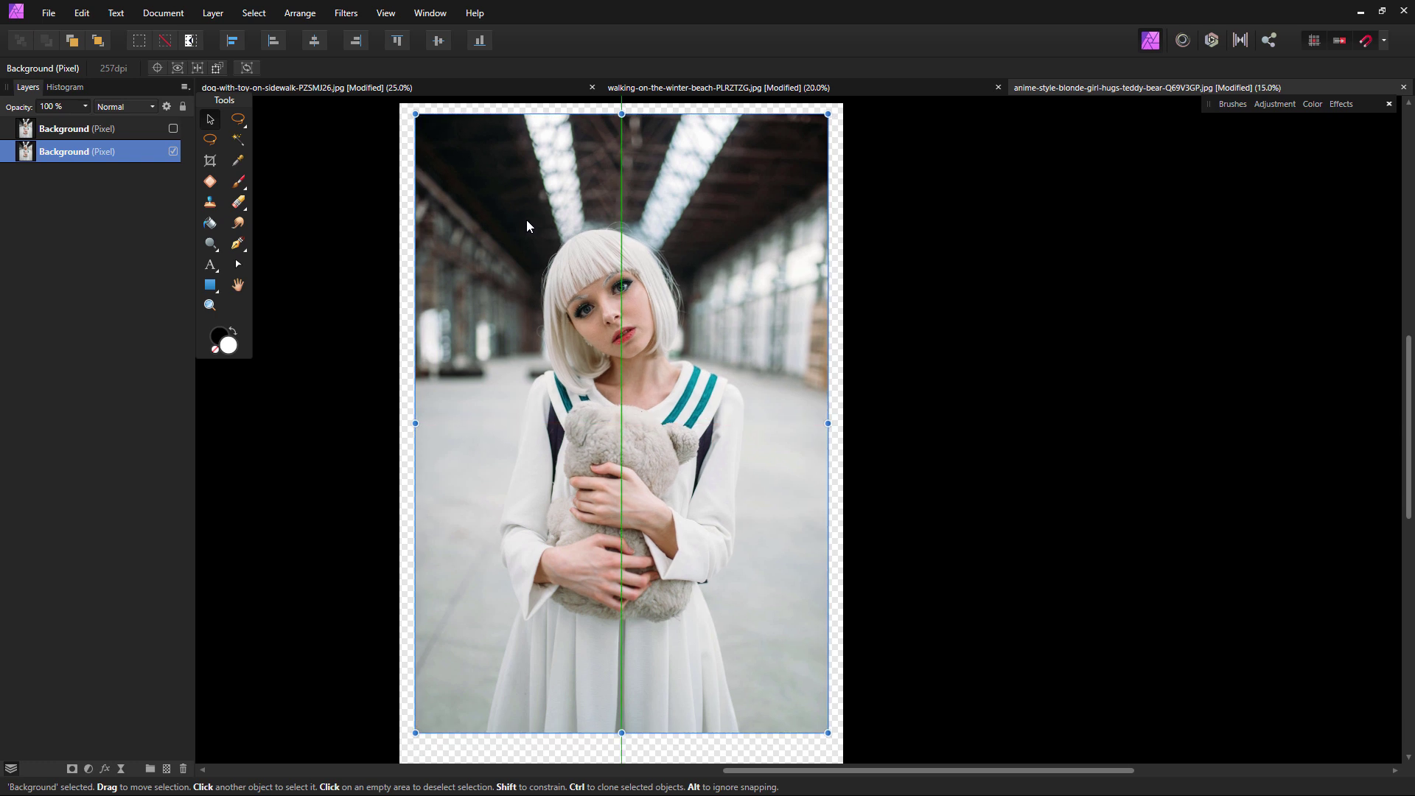
- Make the duplicate Background layer visible and select it
click(143, 131)
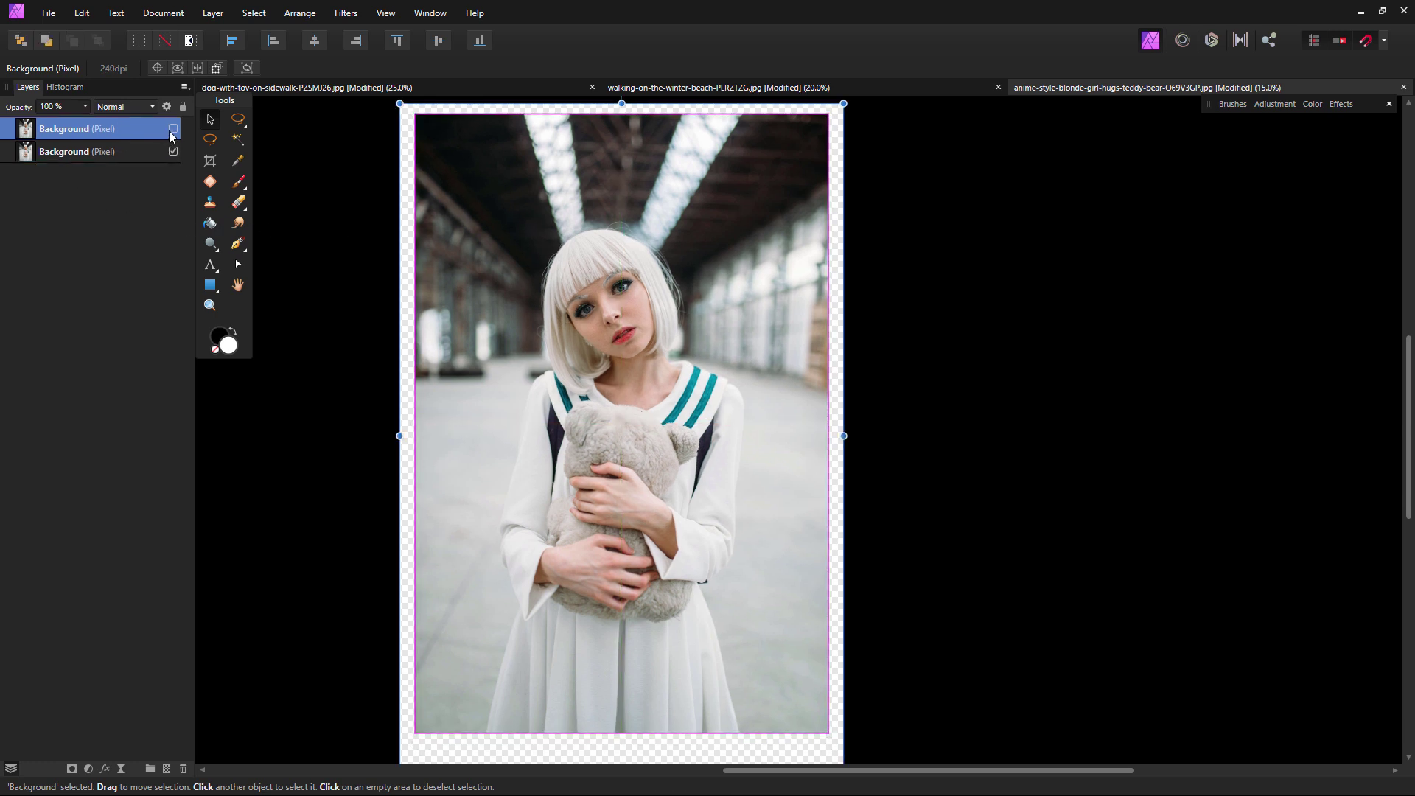
click(172, 129)
double_click(129, 130)
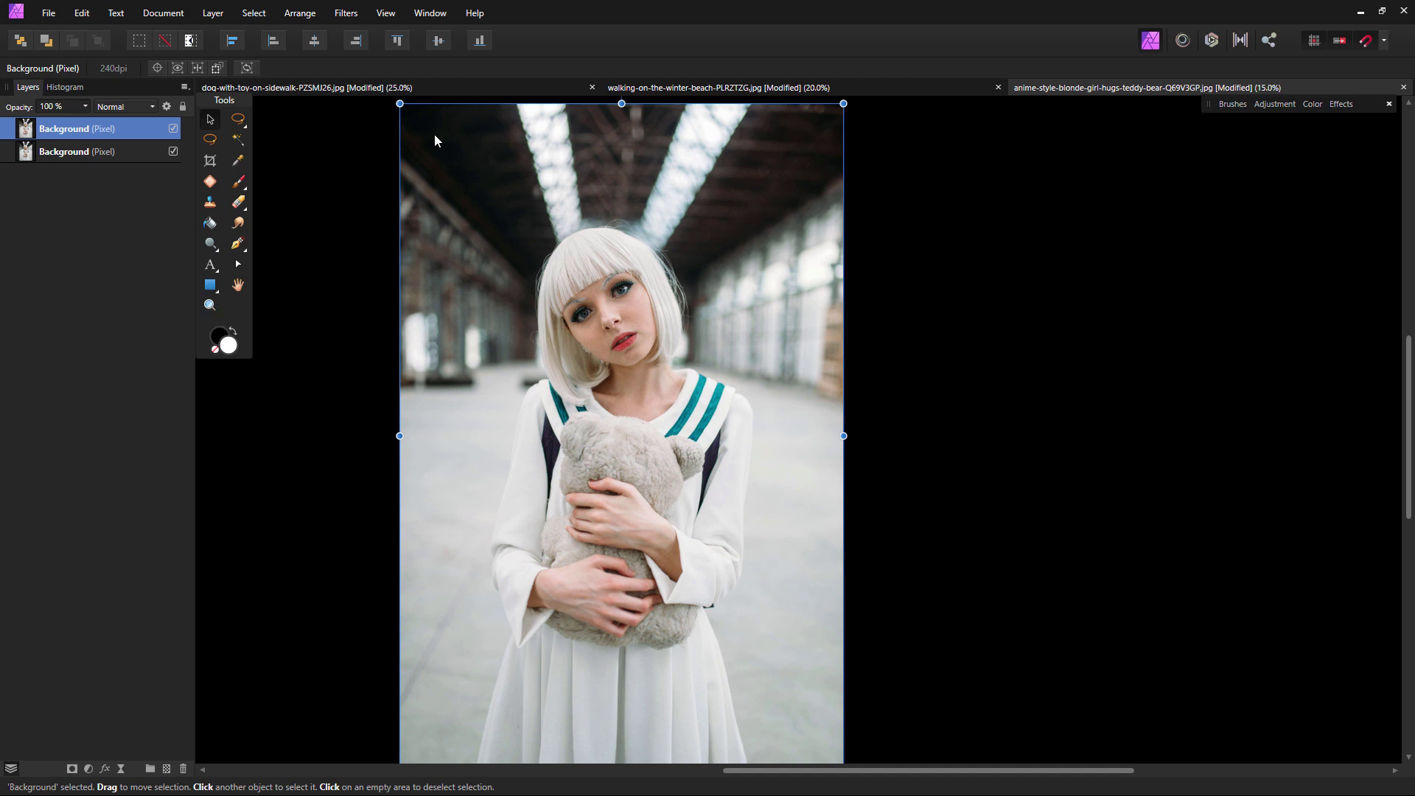
- Open the duplicate layer in the Liquify Persona and shrink the Push Forward brush to 89.5 px over the mouth
click(1181, 42)
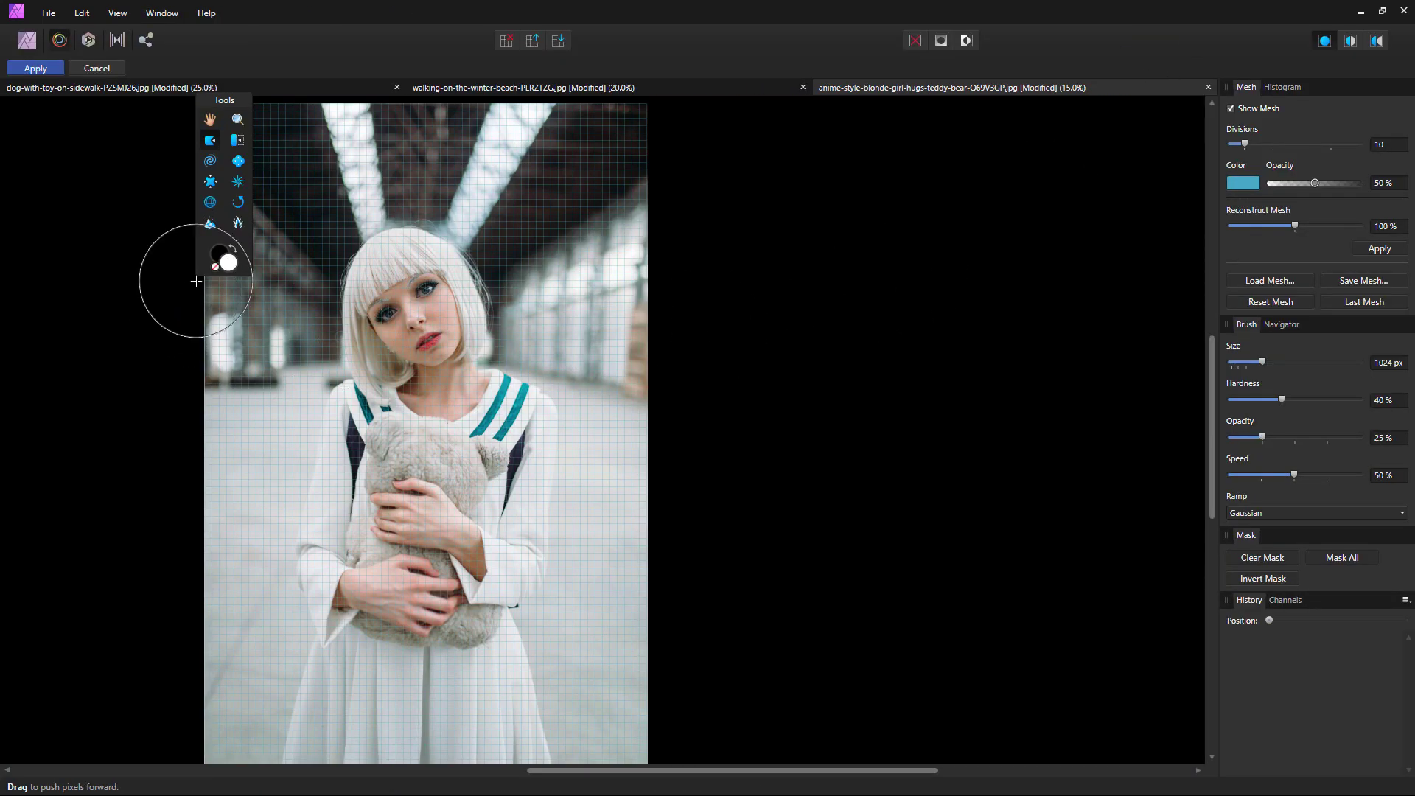
click(238, 119)
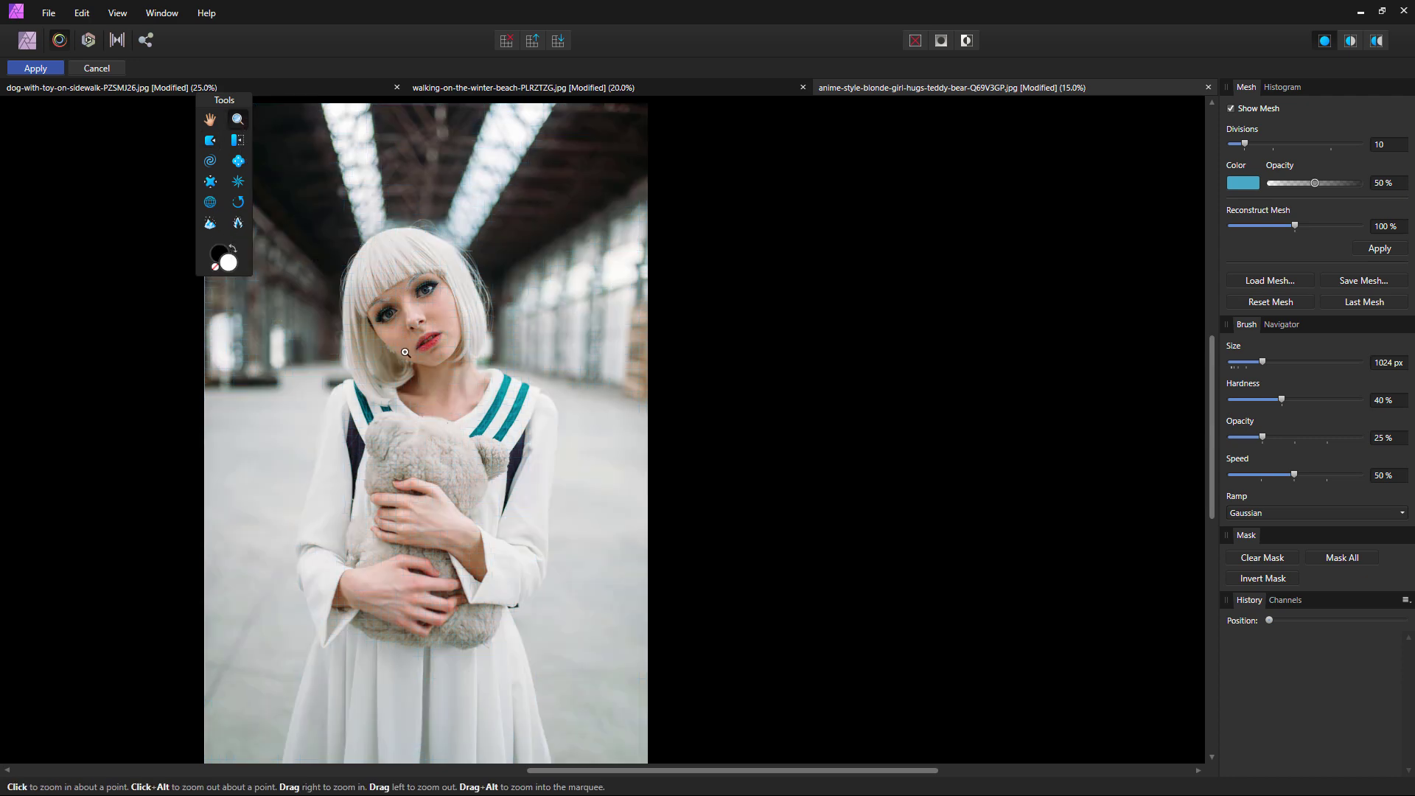
drag(404, 353, 462, 386)
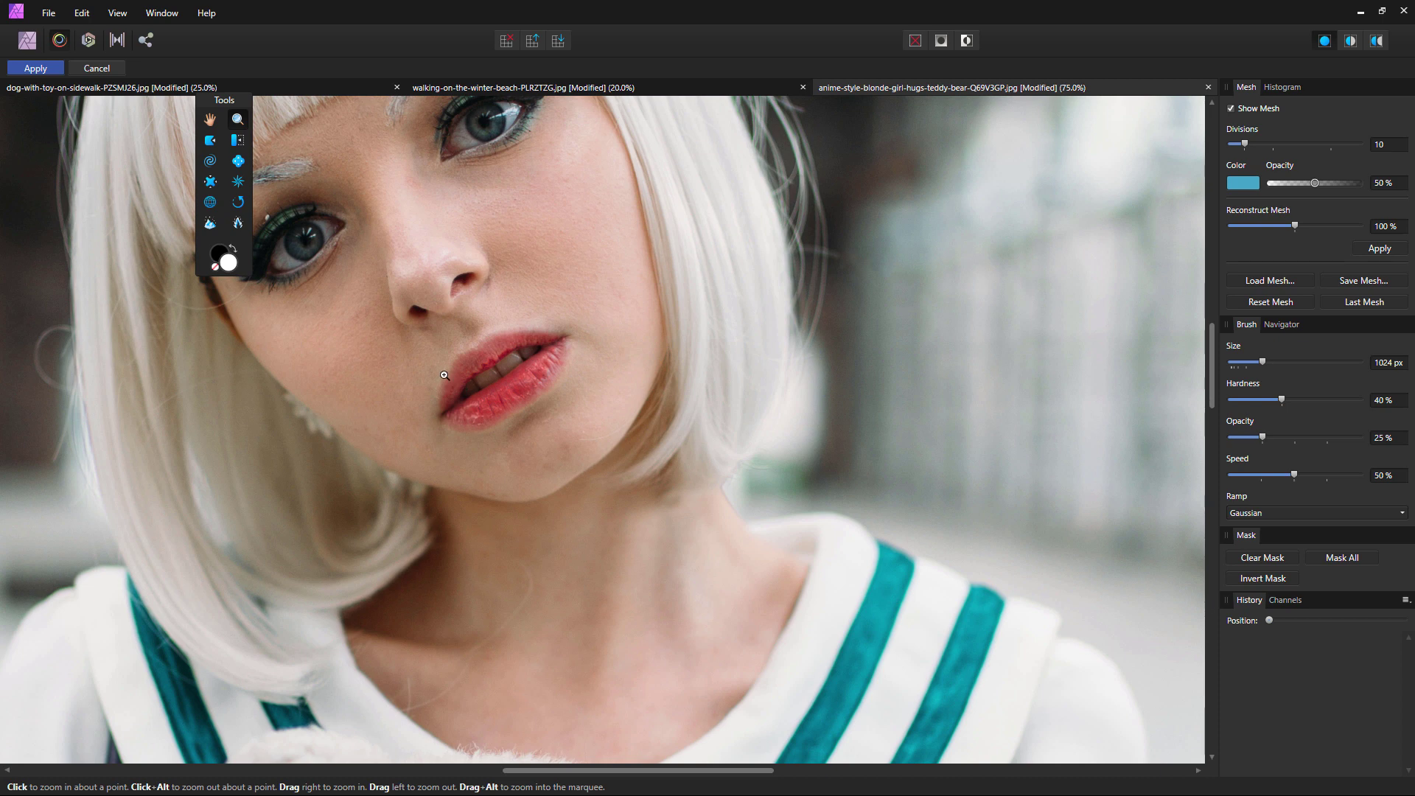
click(210, 140)
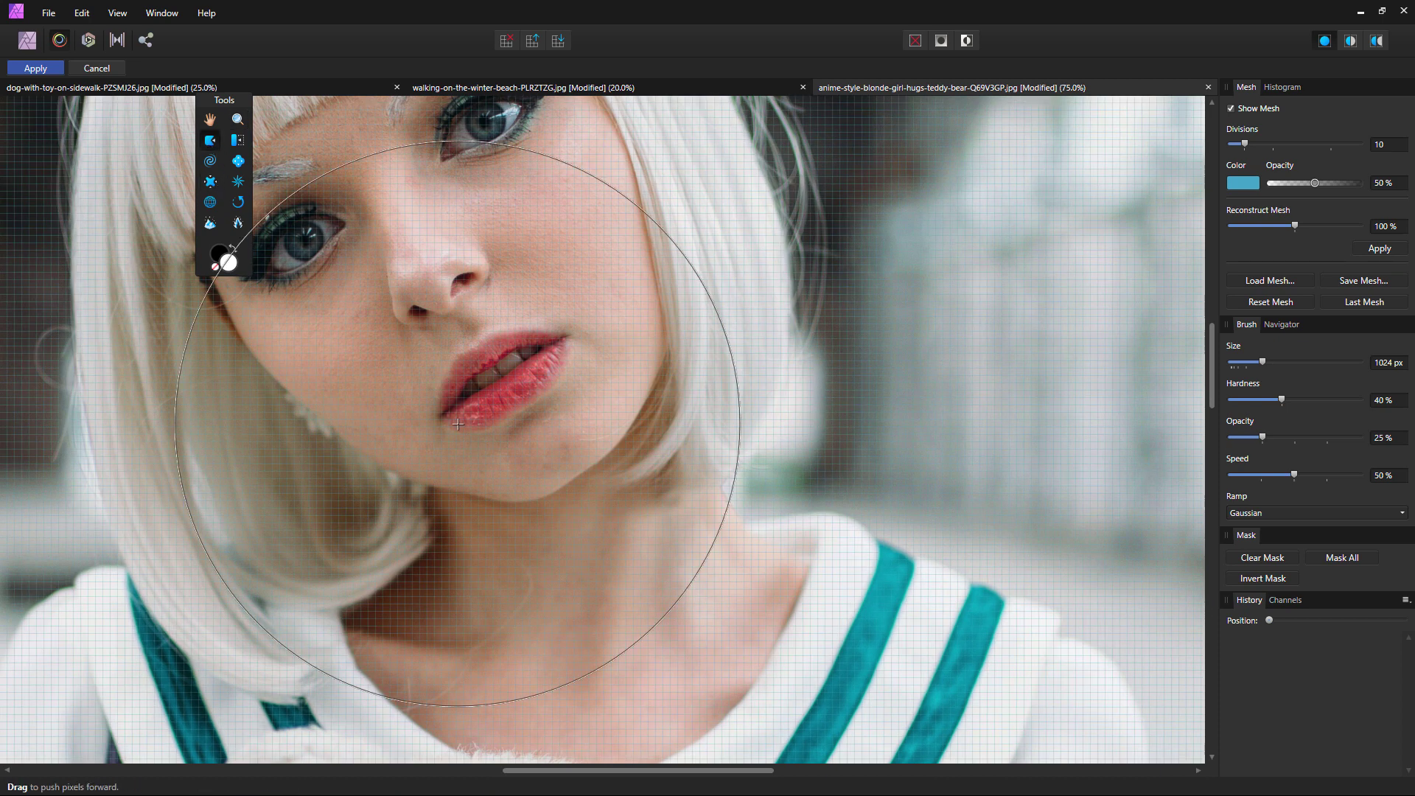
key(bracketleft)
key(bracketleft)
key(bracketleft)
key(bracketleft)
key(bracketleft)
key(bracketleft)
key(bracketleft)
key(bracketleft)
- Nudge both corners of the girl's mouth slightly outward and upward with the Liquify Push Forward tool
drag(447, 417, 441, 409)
drag(445, 416, 440, 409)
drag(443, 415, 439, 408)
drag(563, 341, 571, 335)
drag(566, 340, 573, 333)
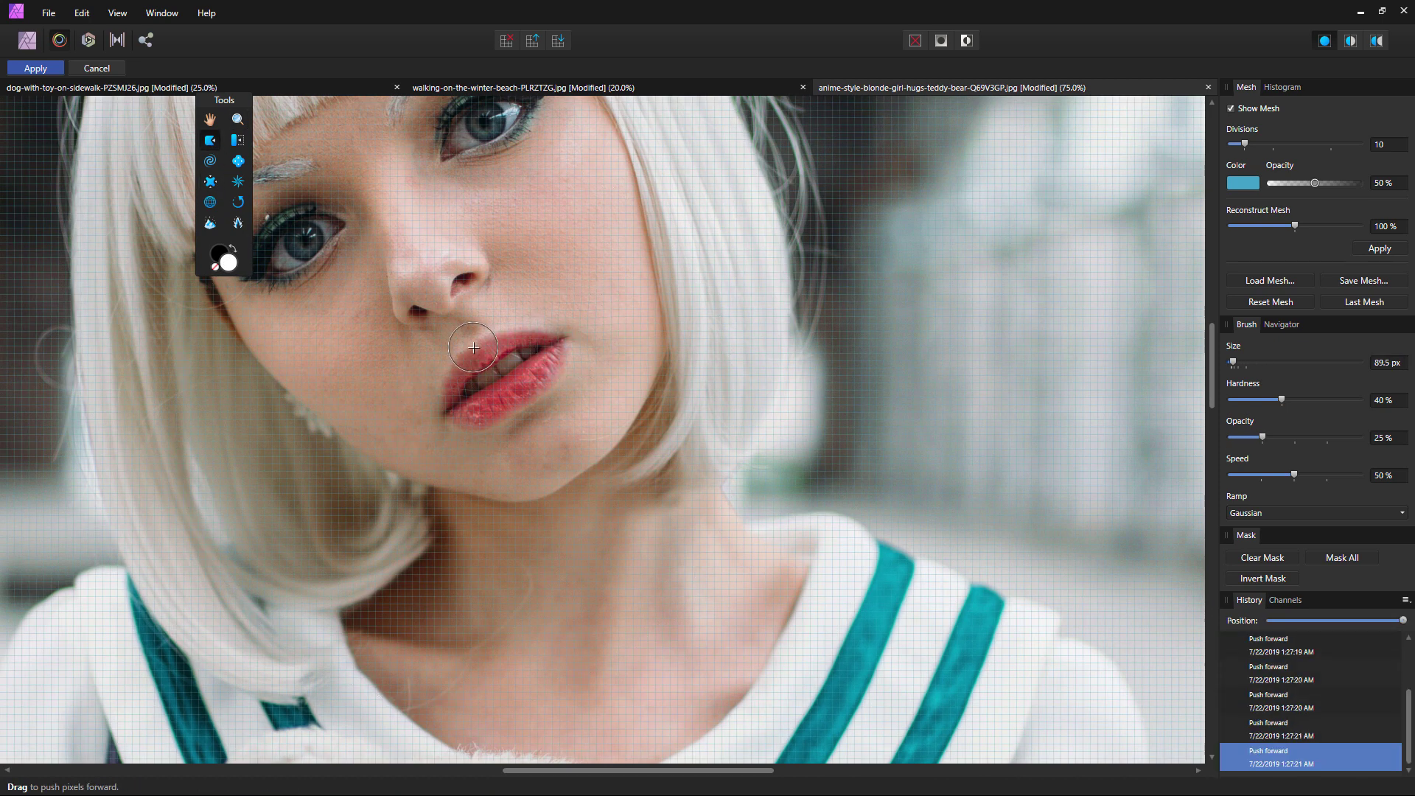
- Push the lower lip inward and refine the upper lip with a larger Push Forward brush, and apply the Liquify changes
drag(521, 413, 513, 408)
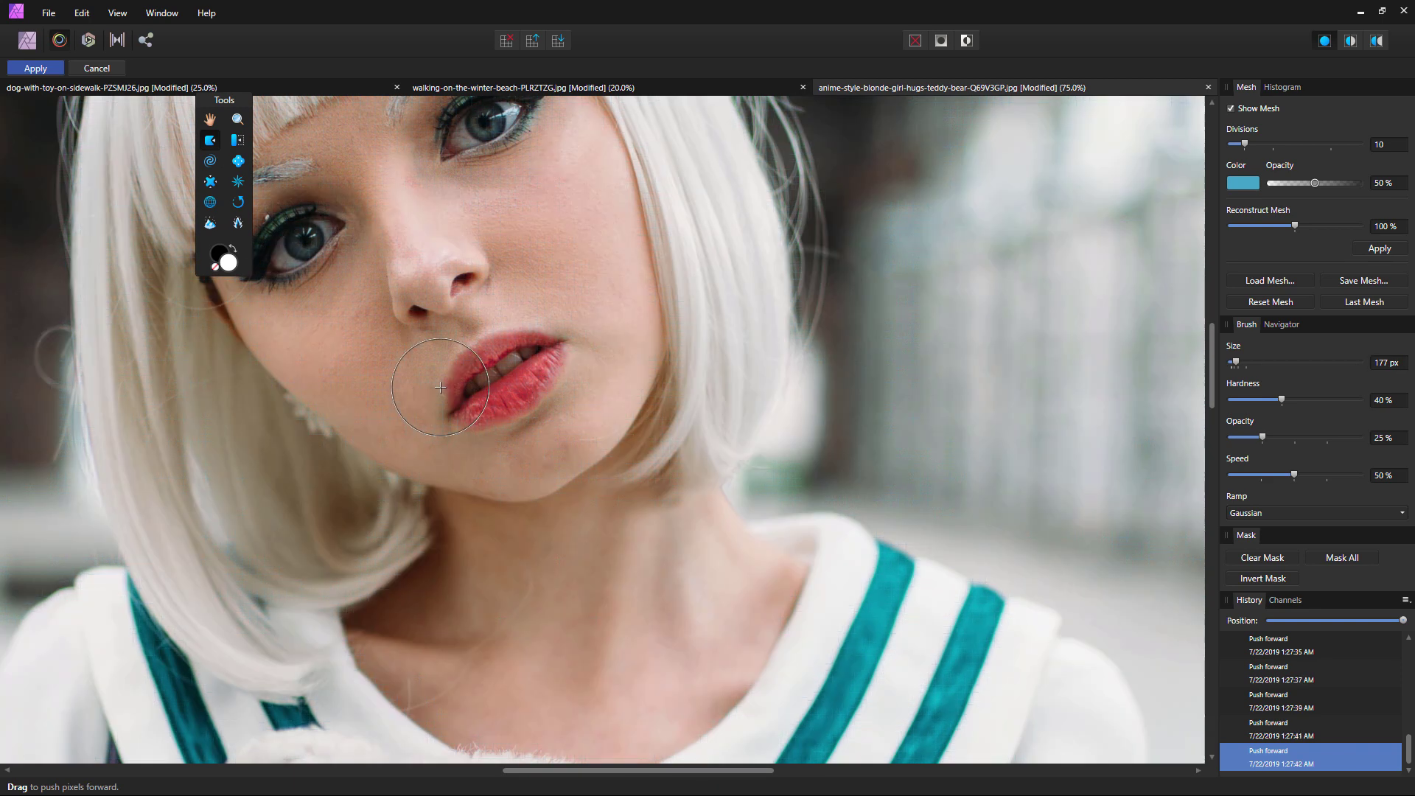
drag(441, 387, 442, 381)
mouse_move(486, 353)
mouse_down()
mouse_move(524, 325)
mouse_move(557, 326)
mouse_up()
key(bracketright)
key(bracketright)
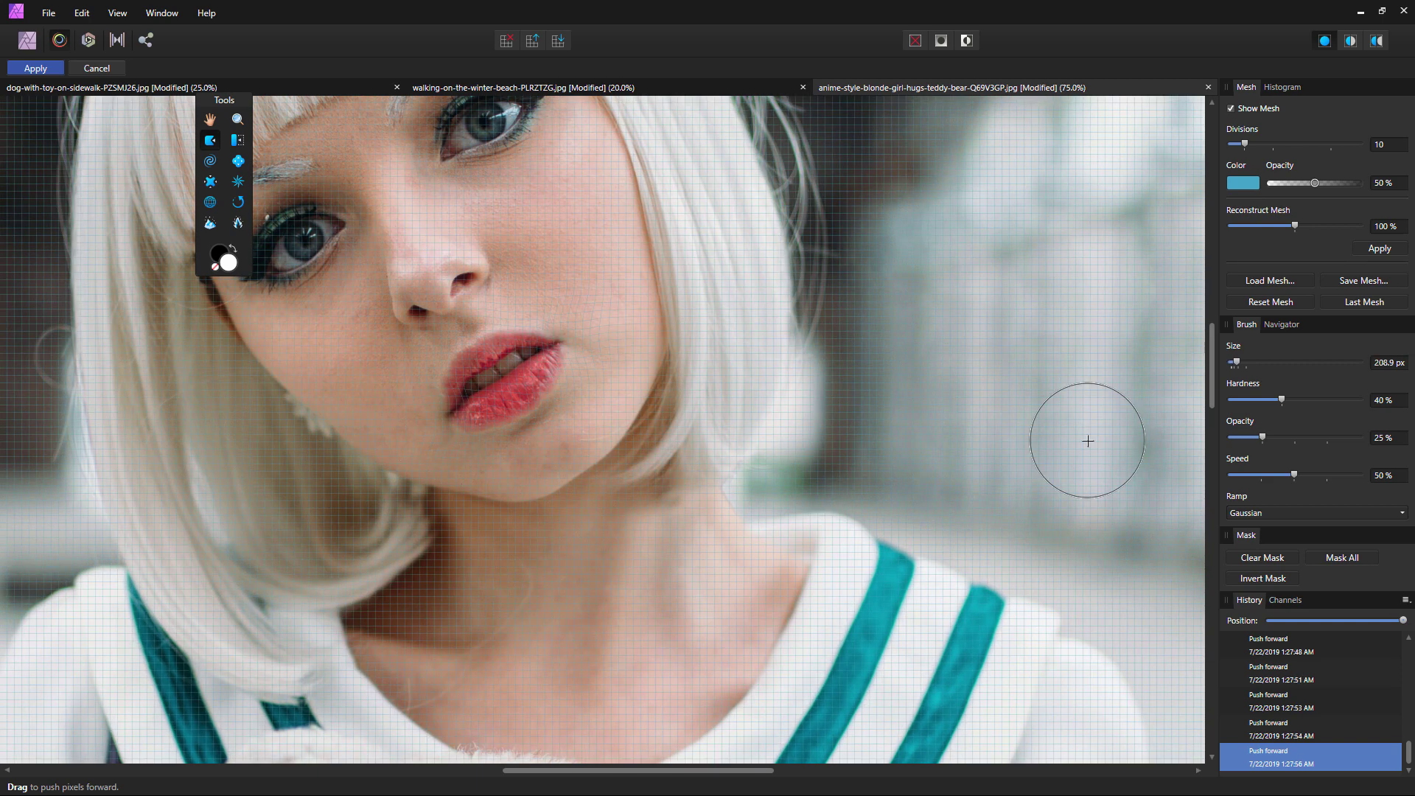
click(35, 67)
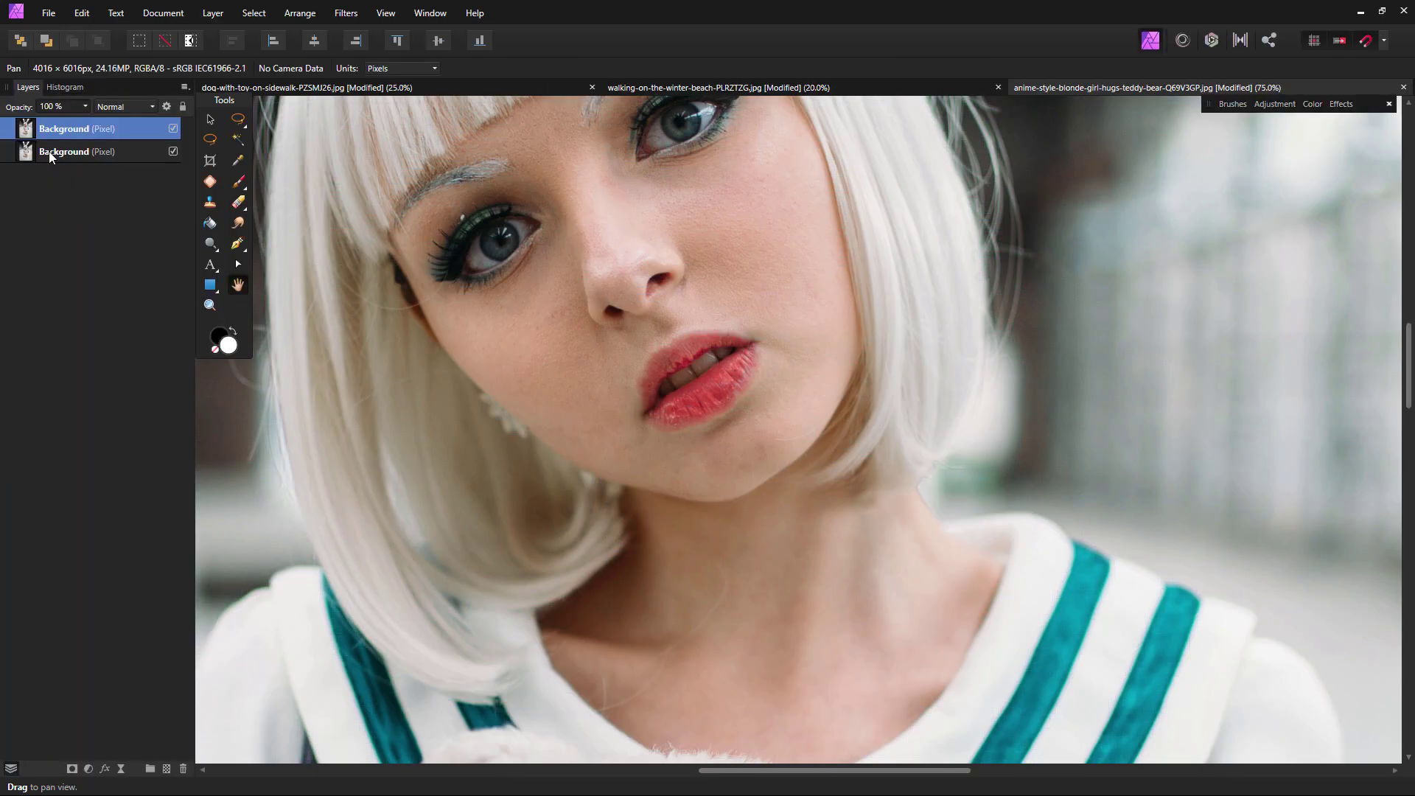
- Draw a freehand selection around the enlarged face, covering both eyes, the nose and the mouth, and copy it
drag(723, 348, 681, 401)
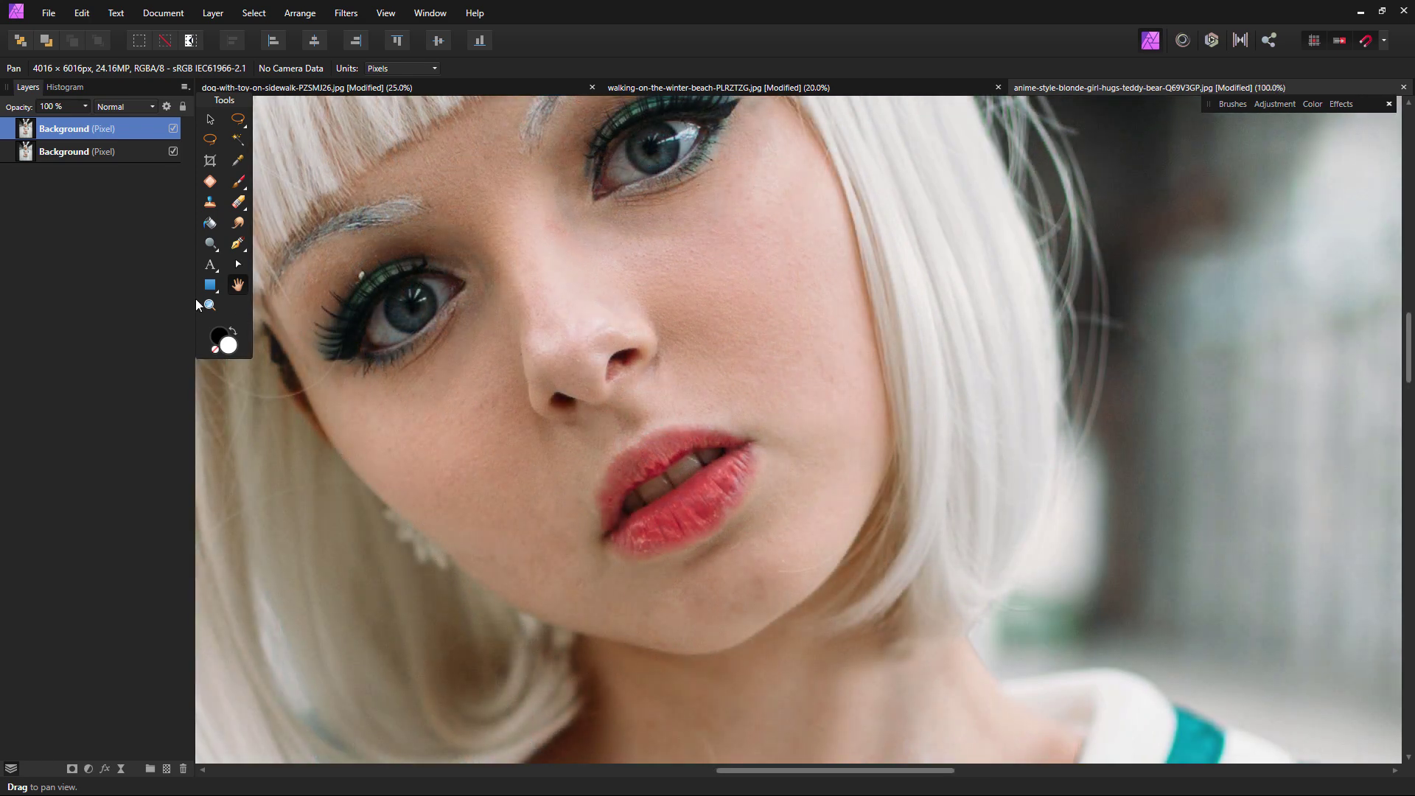
click(209, 304)
alt+click(455, 348)
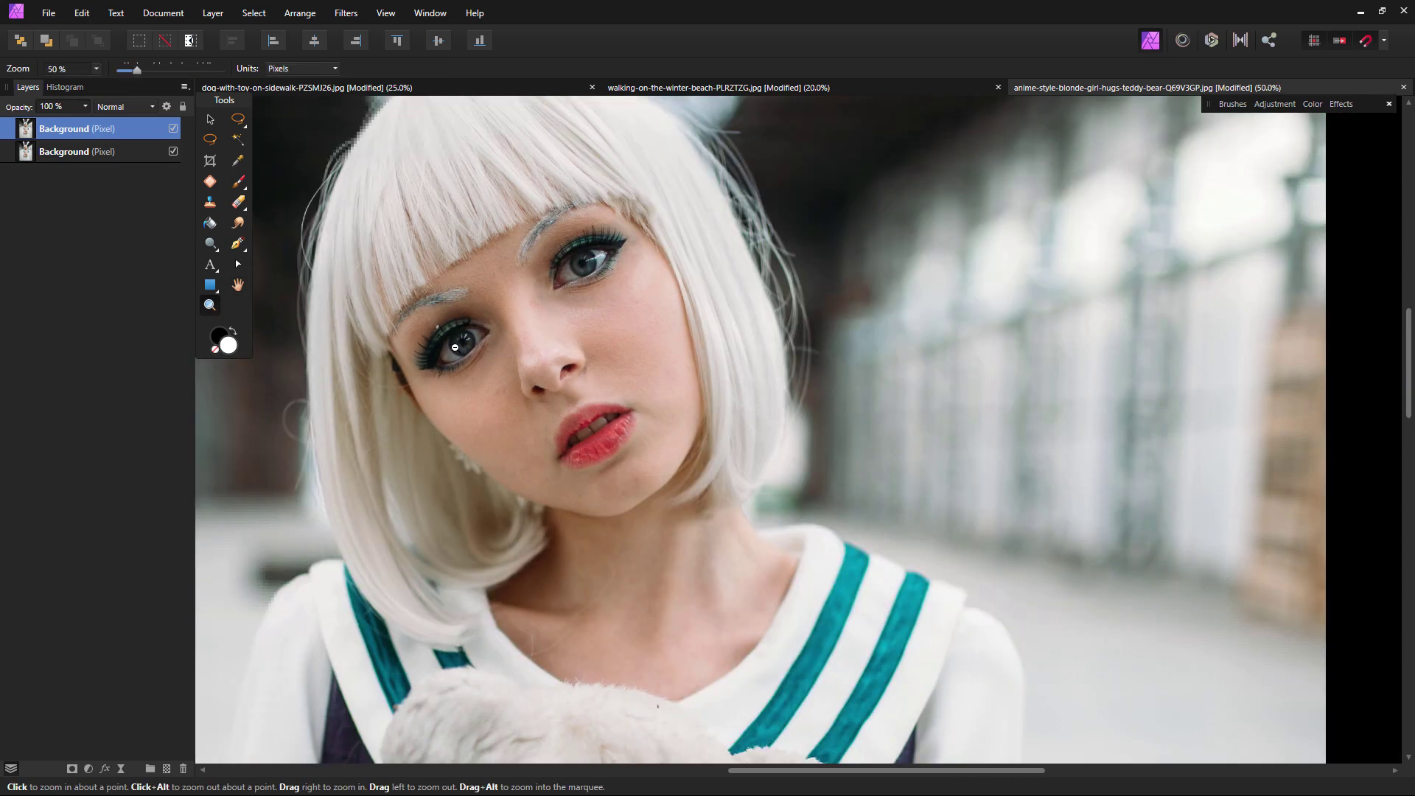
click(210, 139)
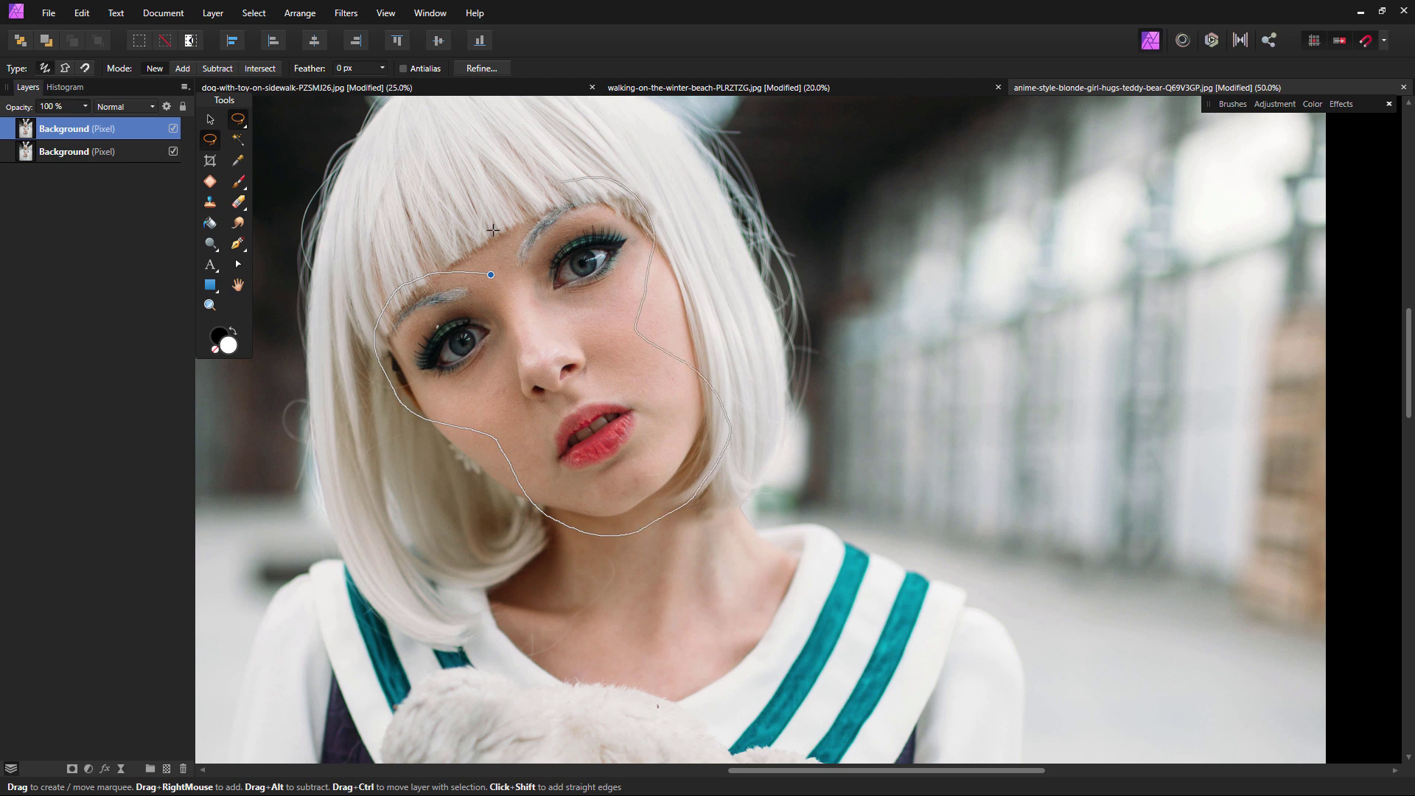
drag(492, 230, 488, 275)
click(81, 13)
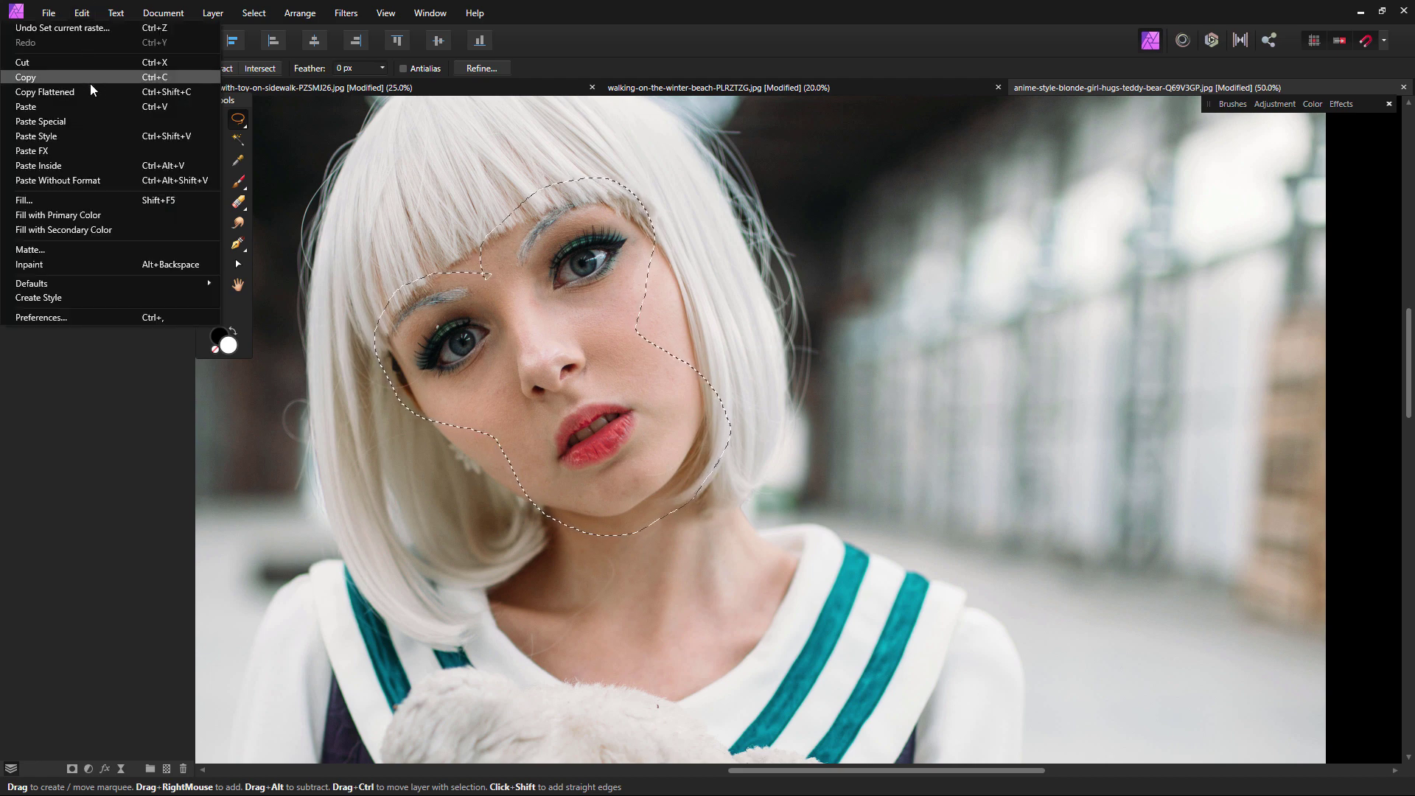
click(90, 83)
- Hide the enlarged Background layer, paste the copied face as a new layer and move it beside the girl's head
key(ctrl+v)
click(174, 128)
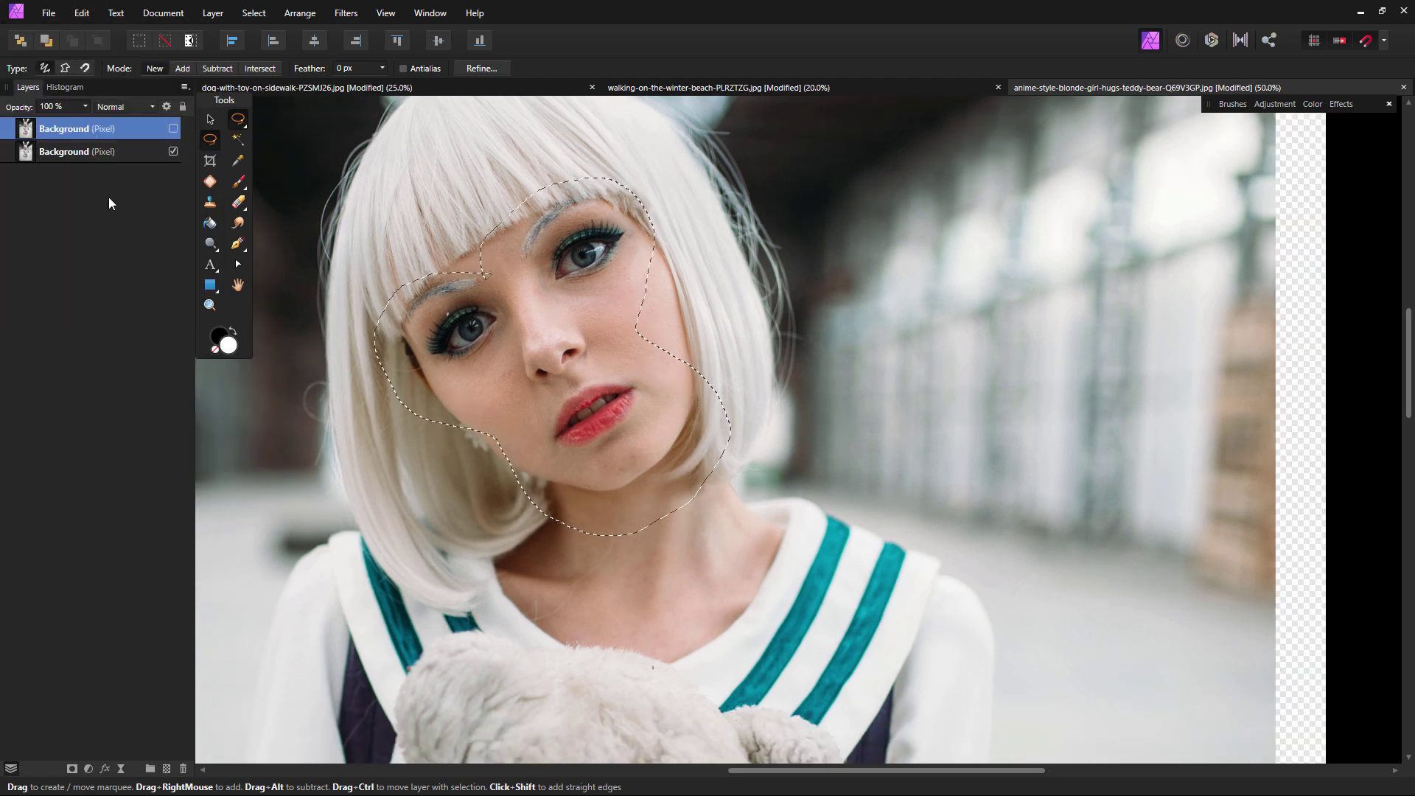
click(82, 12)
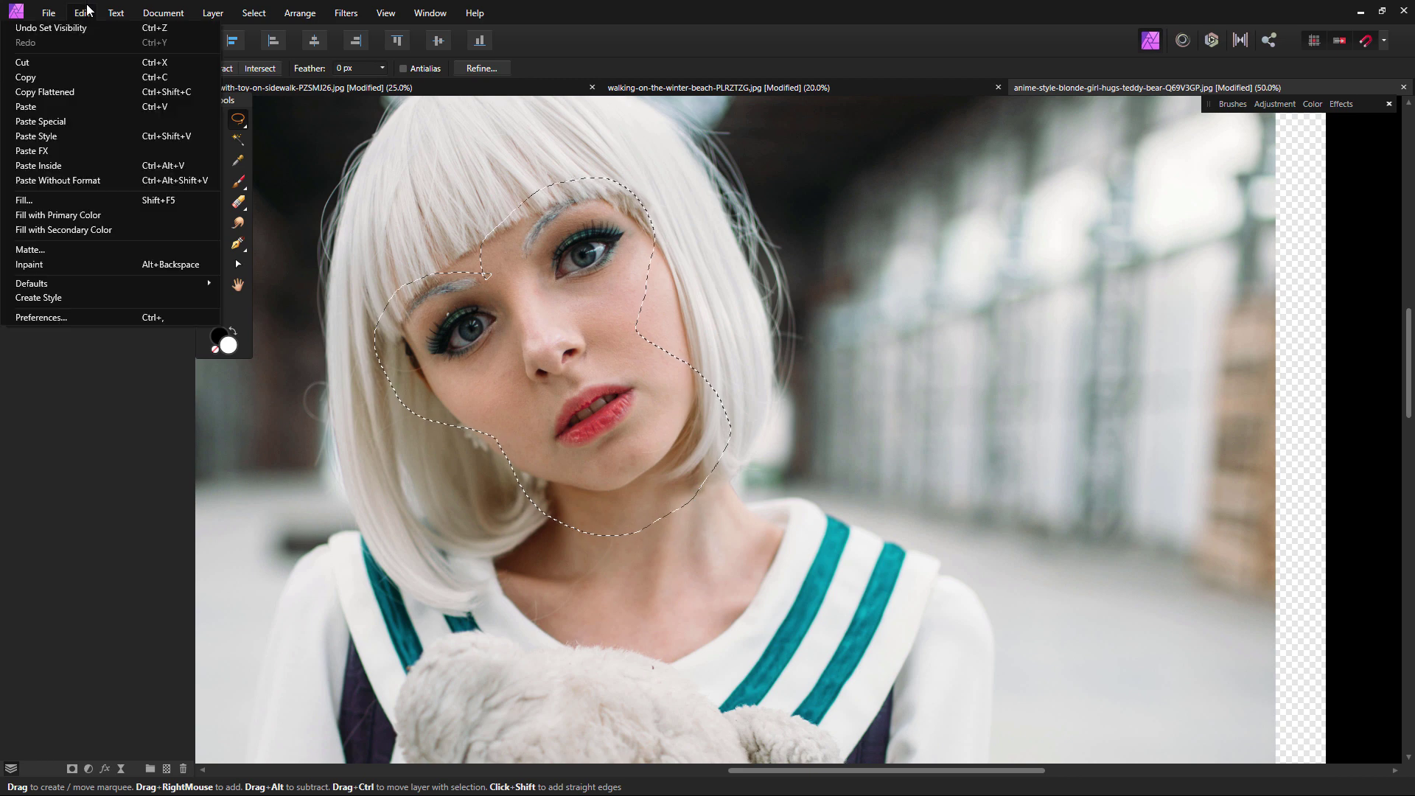
click(93, 106)
click(210, 121)
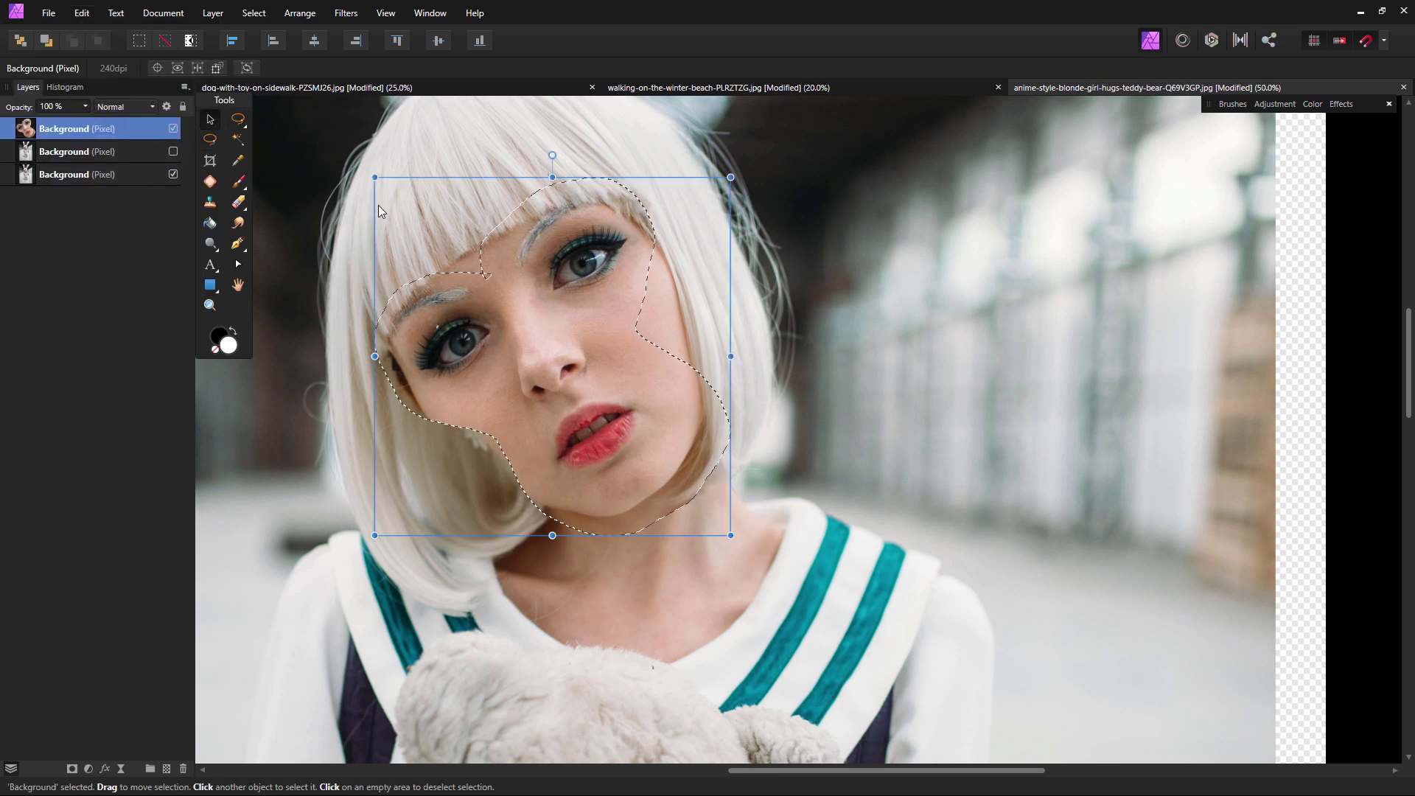
drag(677, 375, 1134, 300)
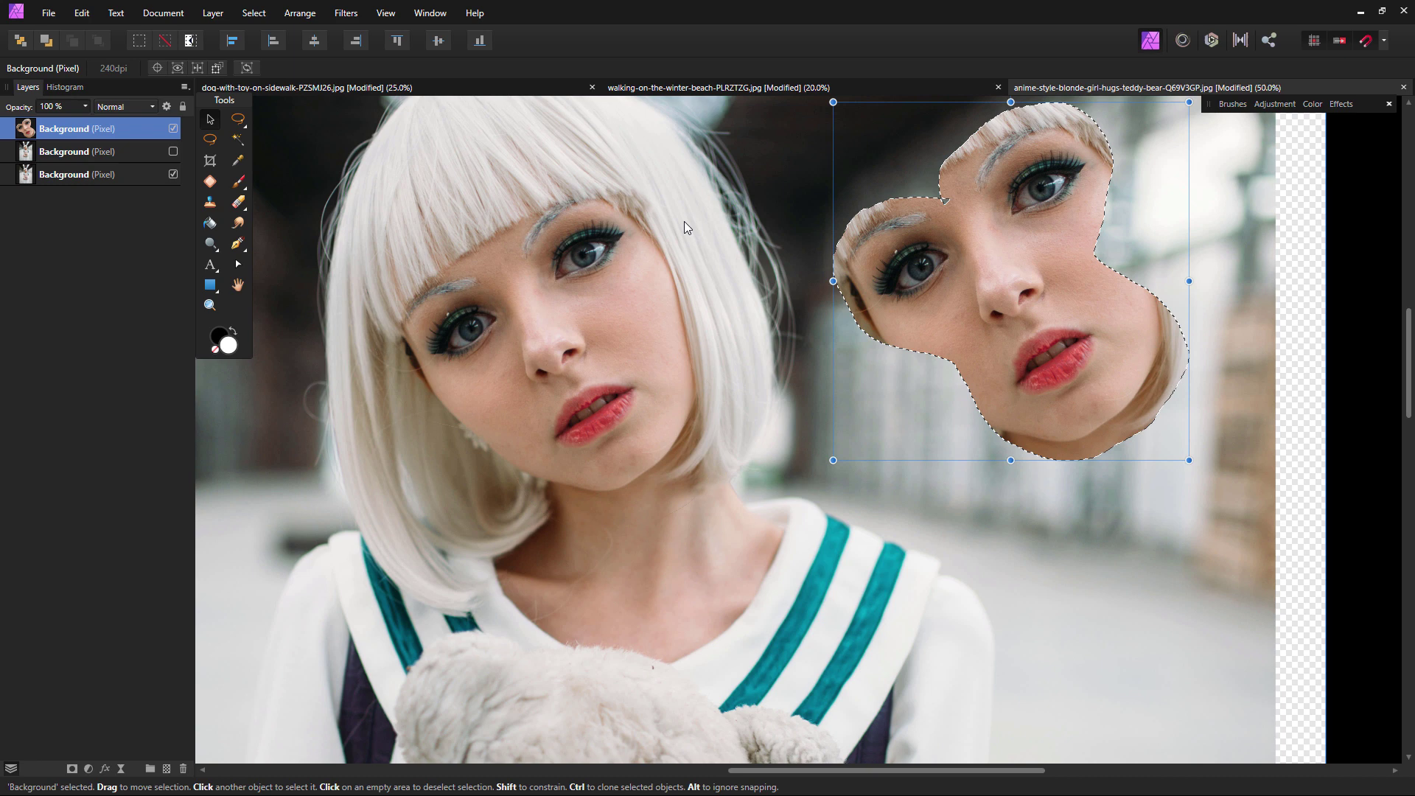
- Select the left-hand eye of the pasted face piece freehand, cut it out and paste it as its own layer
click(238, 119)
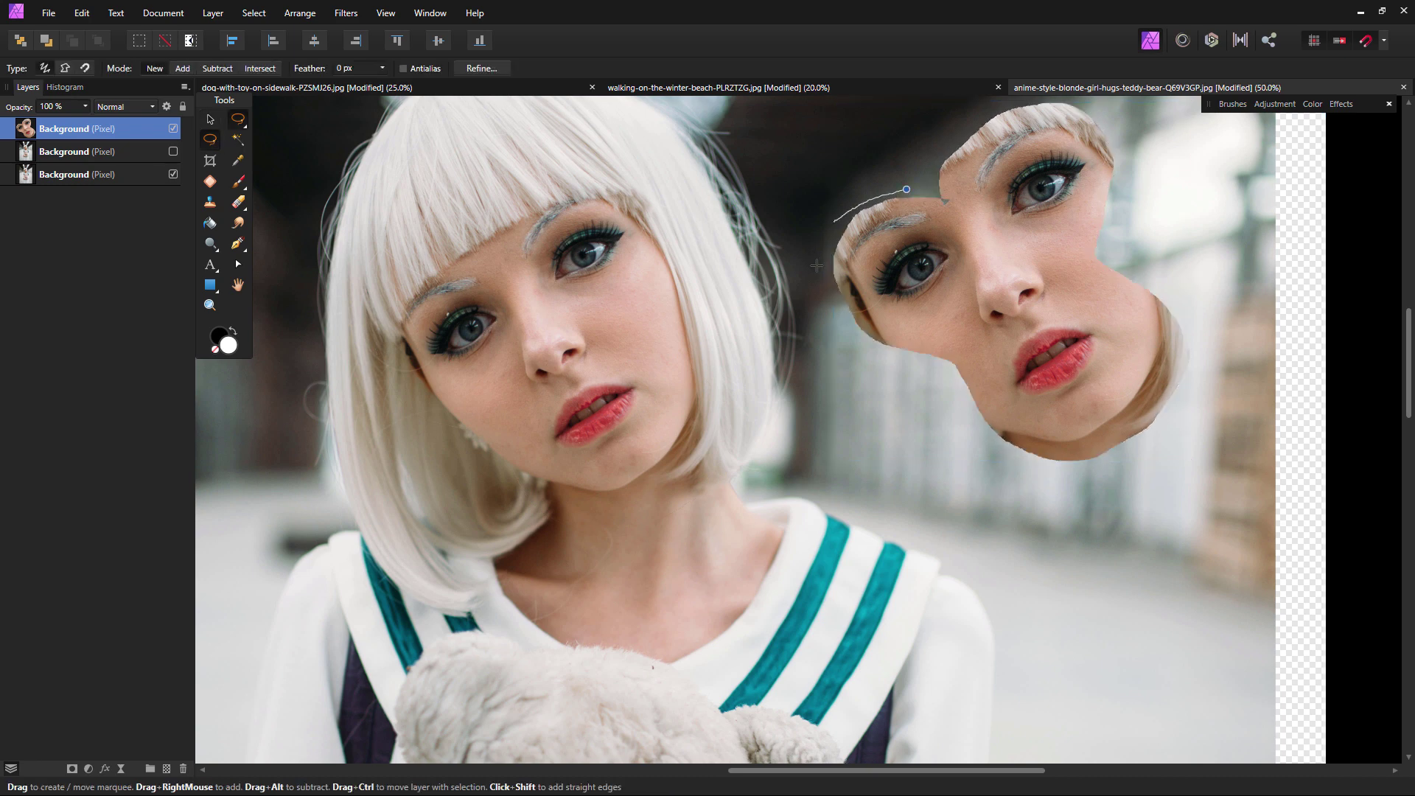
click(78, 15)
click(81, 61)
click(81, 13)
click(94, 106)
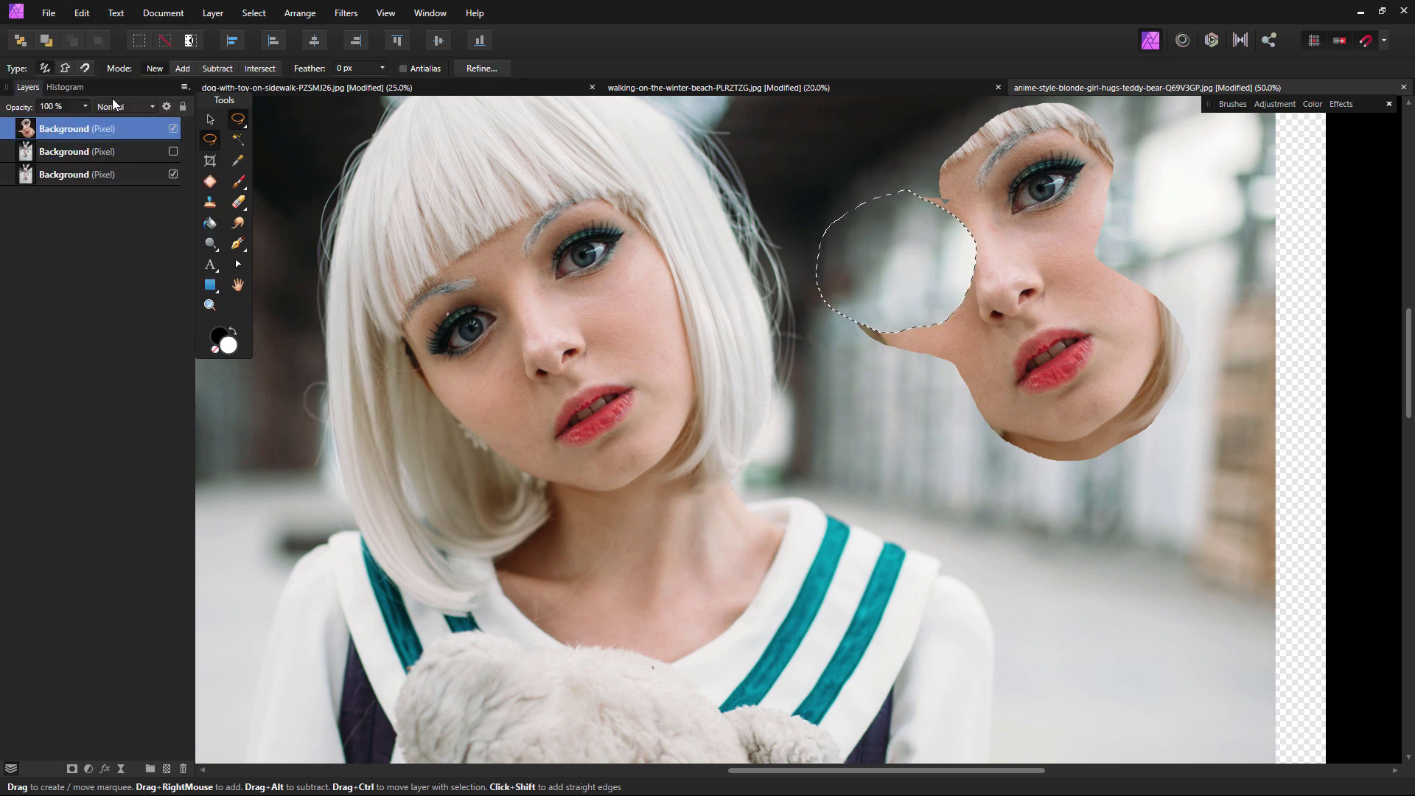
- Move the cut-out eye over the girl's matching eye, aligning it with the layer opacity lowered to 64 %
click(210, 118)
drag(921, 265, 584, 356)
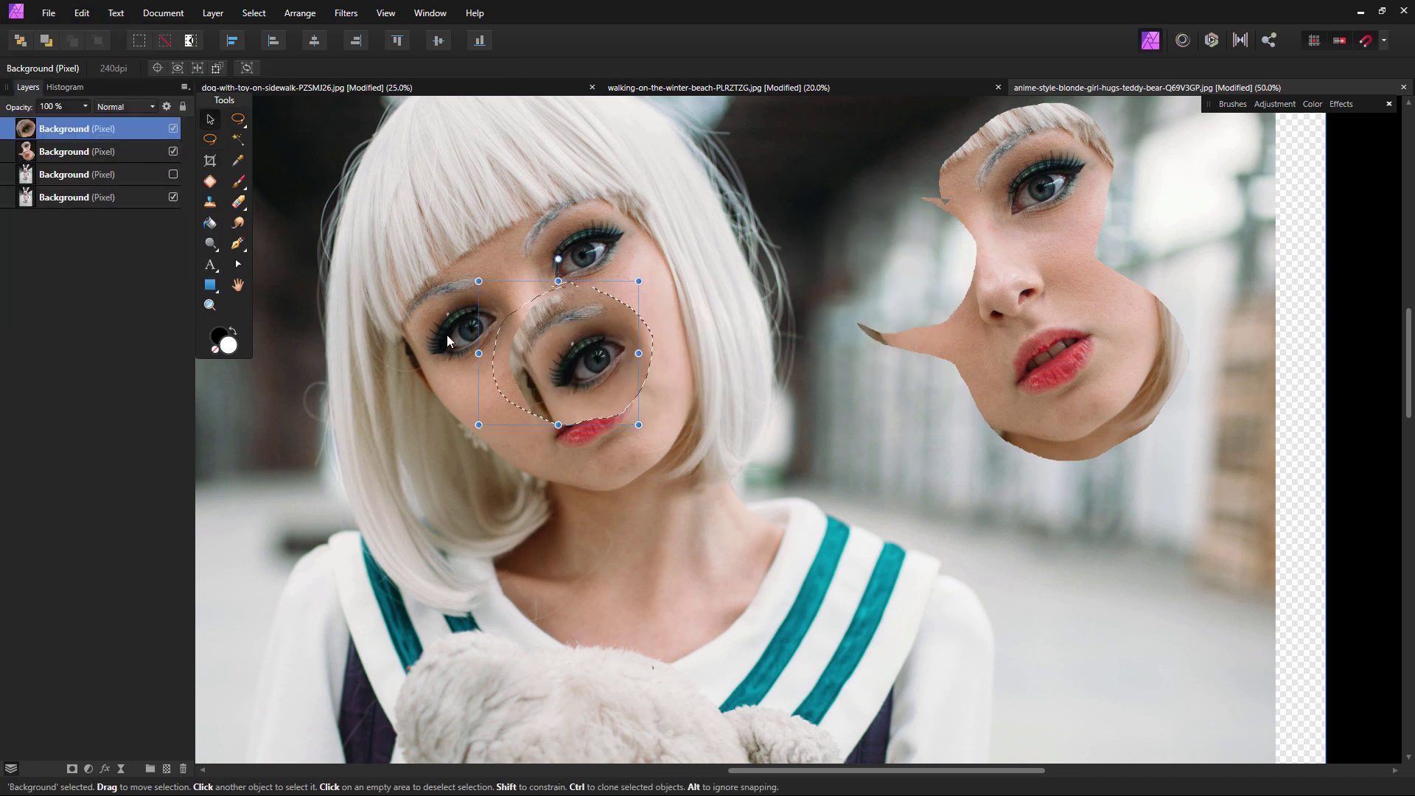
drag(447, 335, 451, 333)
key(z)
click(445, 339)
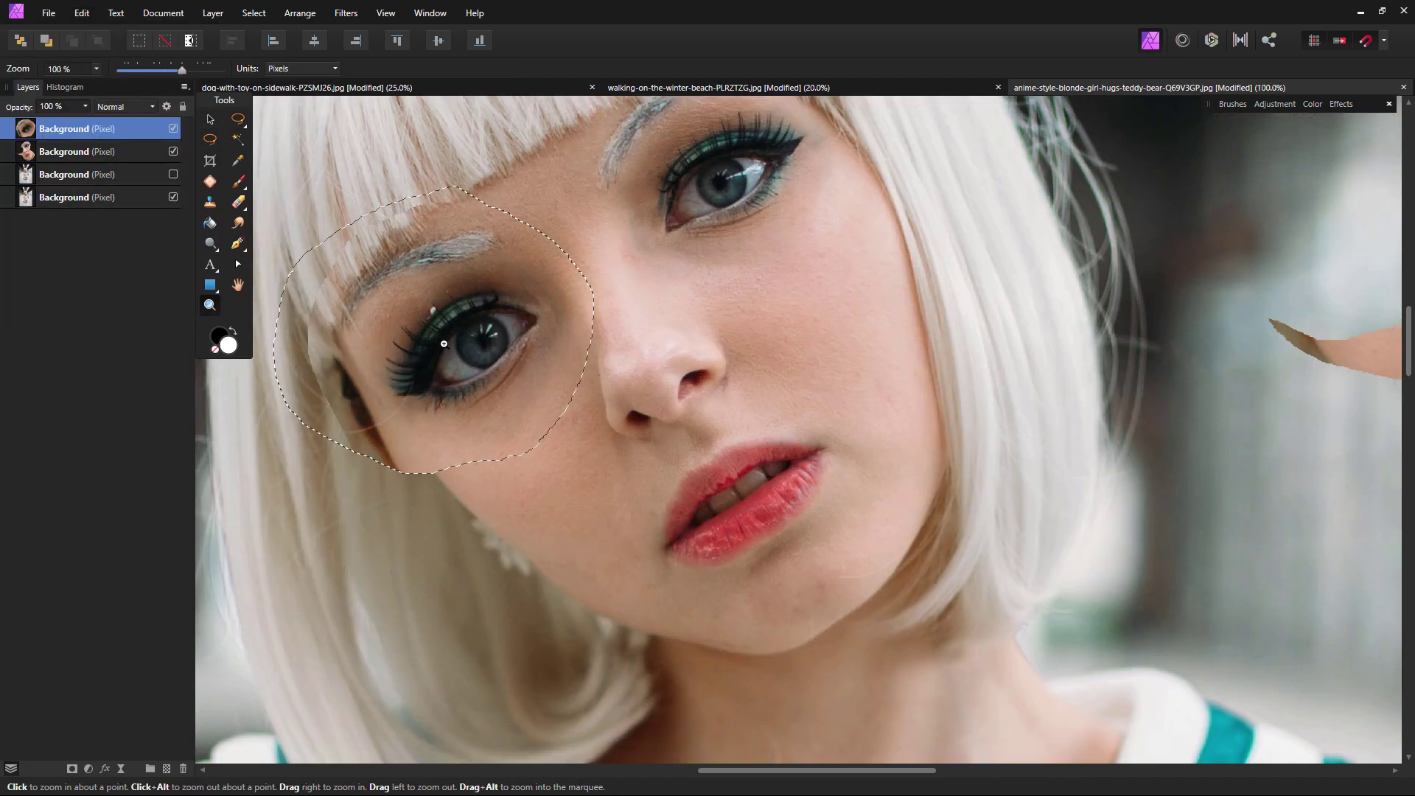
click(444, 344)
key(6)
key(8)
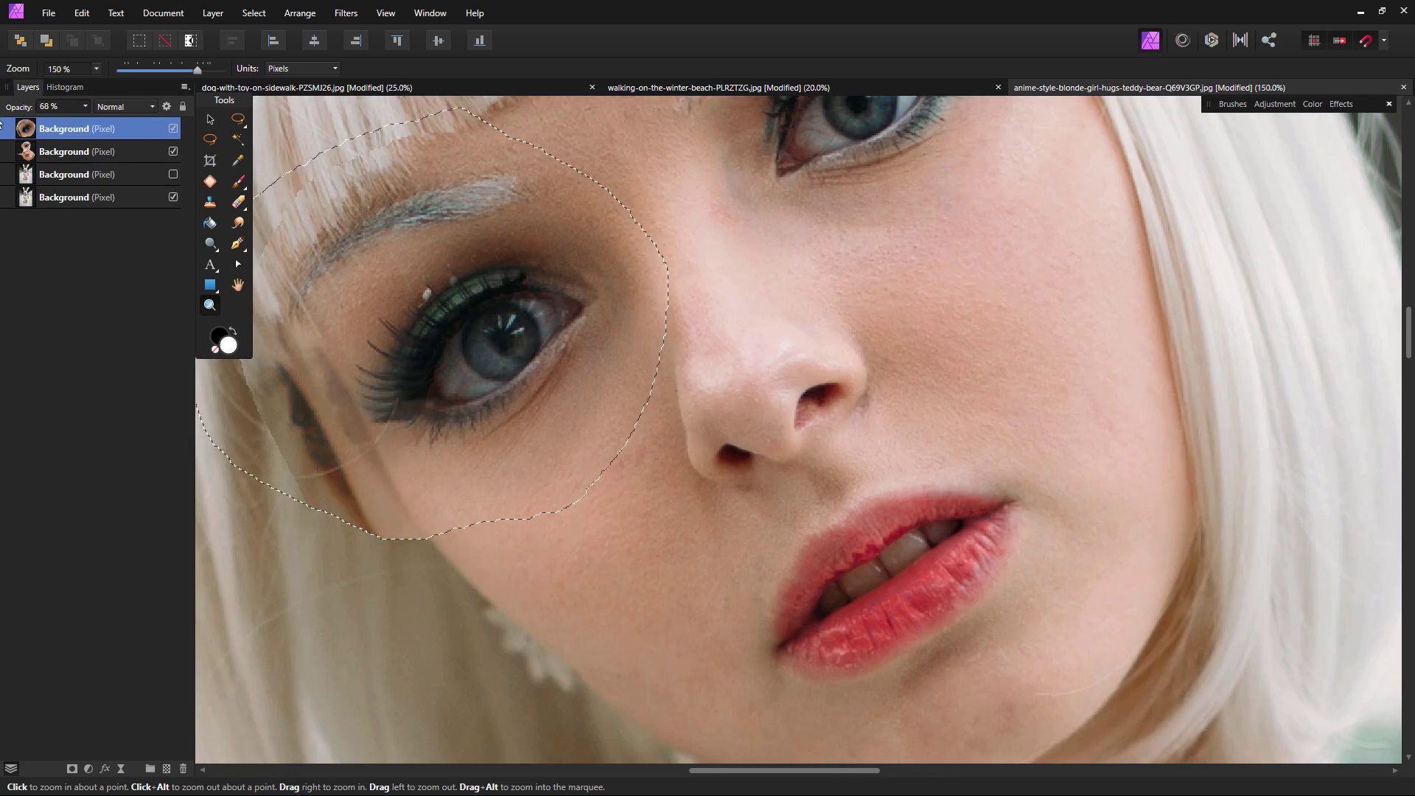
drag(1, 122, 0, 123)
key(v)
mouse_move(539, 337)
mouse_down()
mouse_move(556, 356)
mouse_move(560, 330)
mouse_up()
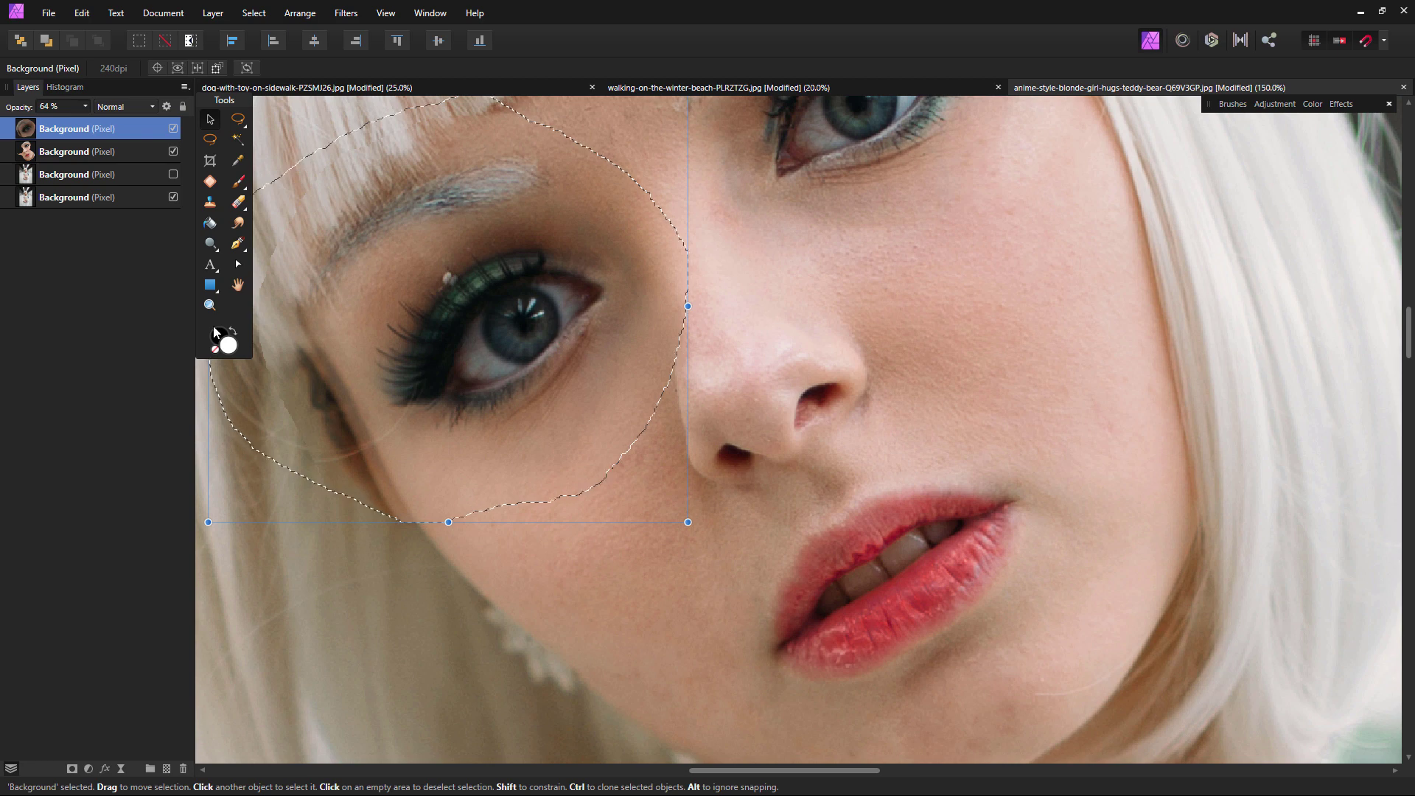
- Clear the selection, erase the eye layer's hard edges with a 124.8 px soft eraser, and restore its opacity to 100 %
click(238, 202)
click(210, 139)
click(350, 171)
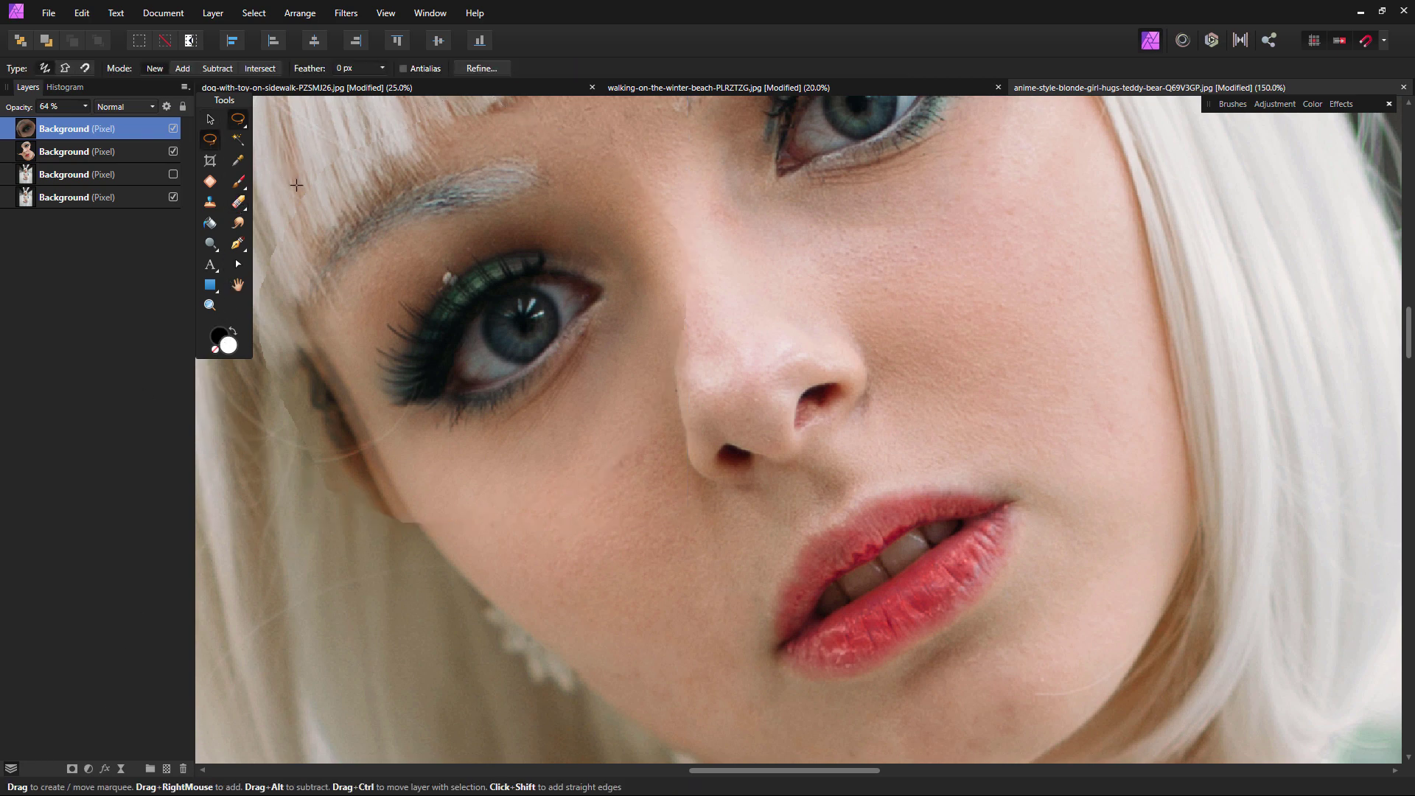
click(238, 202)
drag(538, 245, 722, 289)
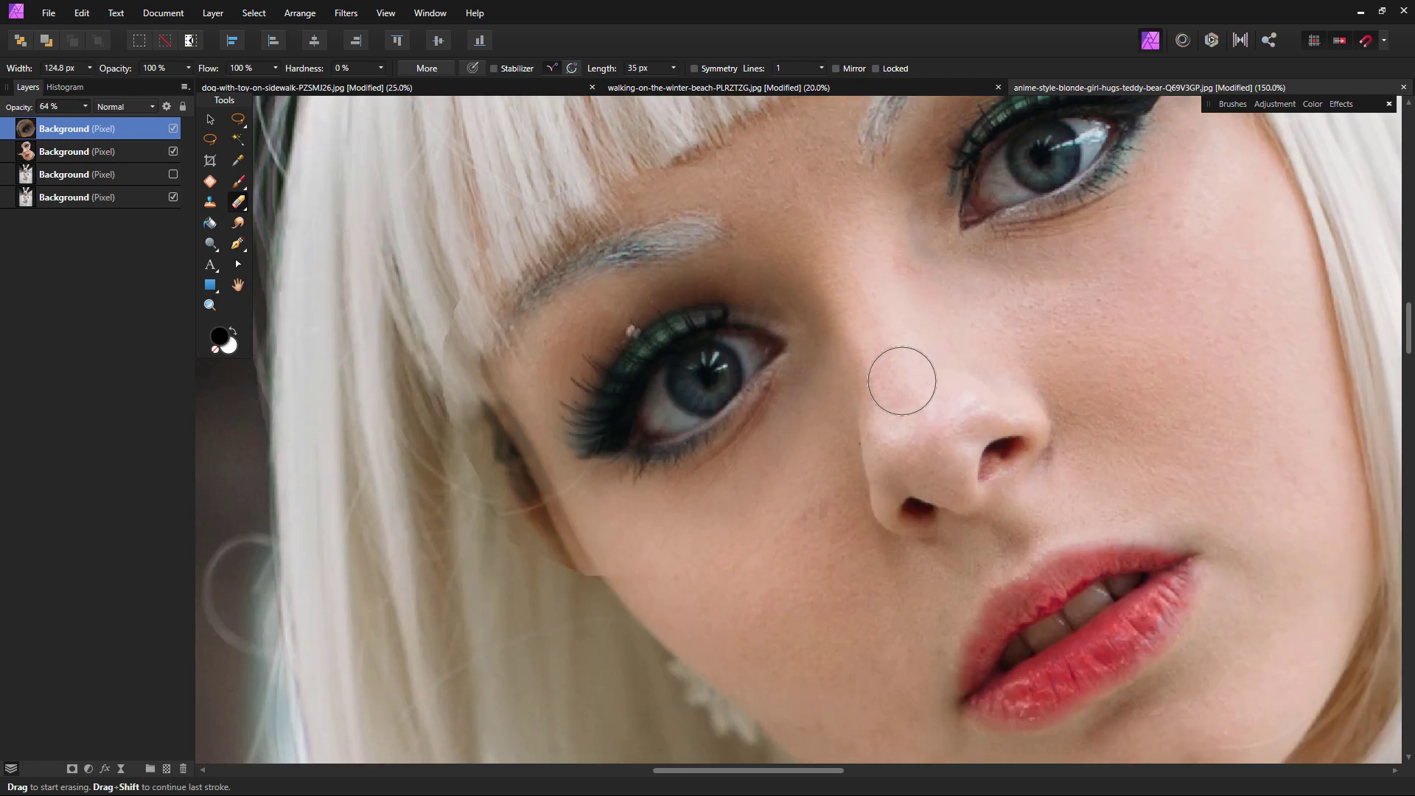
mouse_move(458, 272)
mouse_down()
mouse_move(487, 426)
mouse_move(455, 306)
mouse_move(635, 184)
mouse_up()
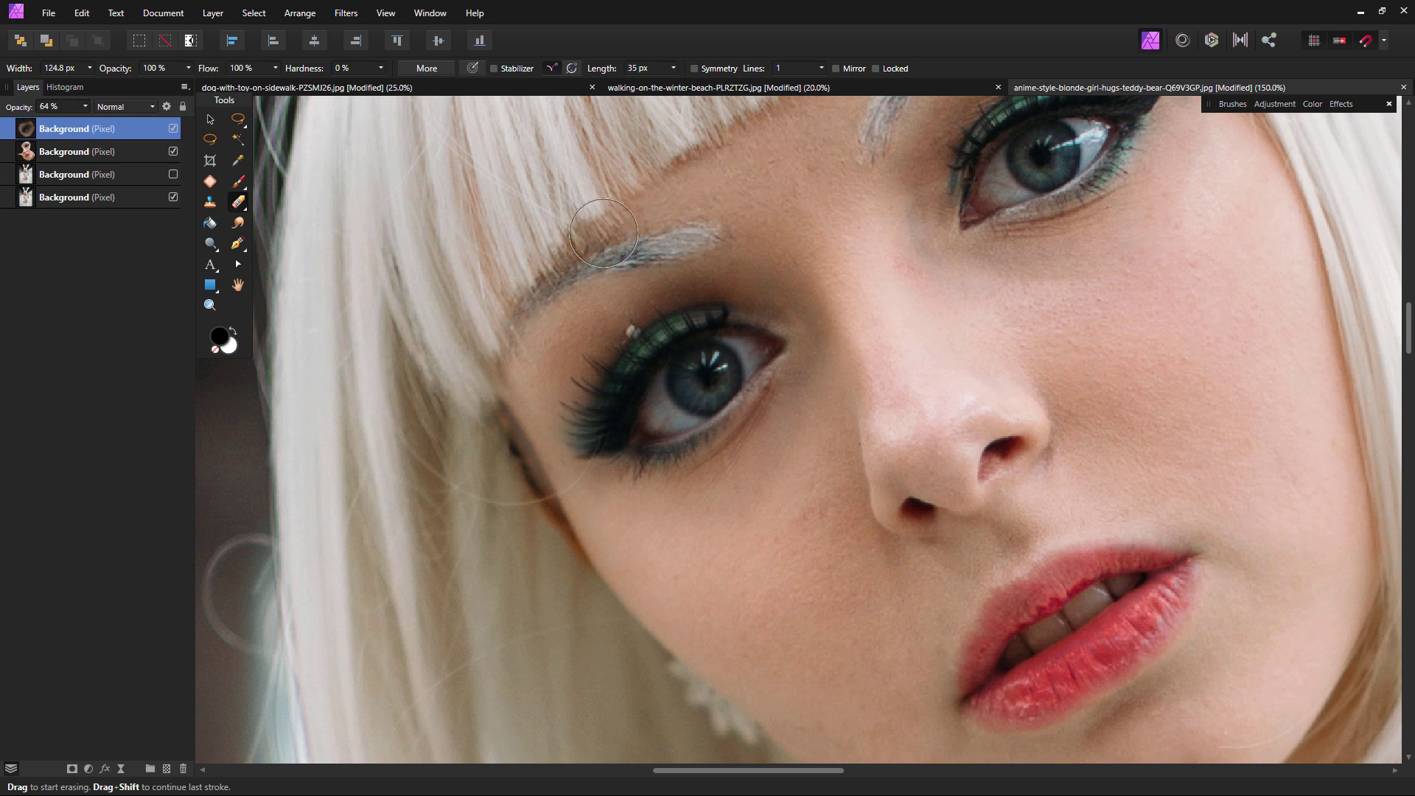
drag(14, 112, 51, 112)
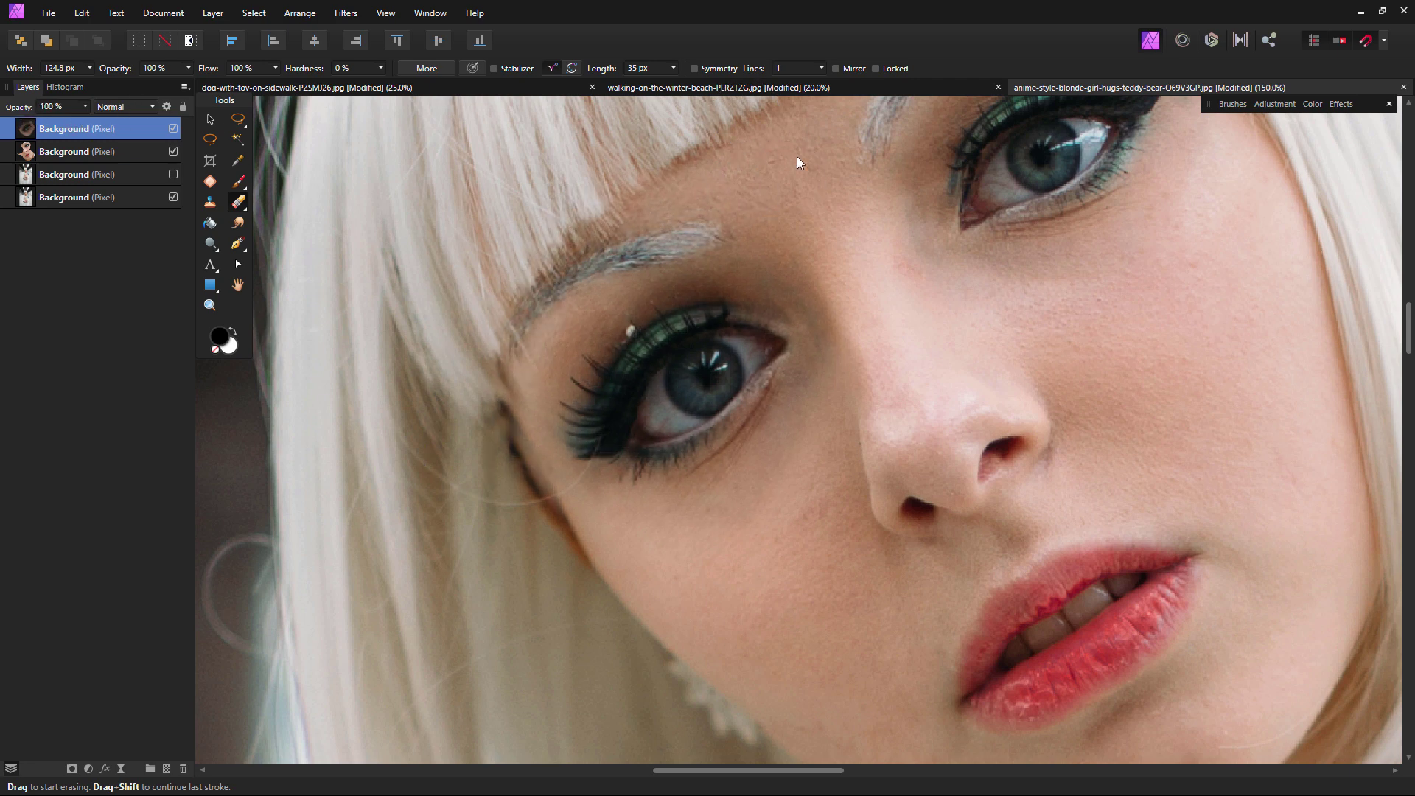
drag(533, 431, 541, 486)
- Cut the other eye from the face piece into its own layer, place it over the girl's matching eye and blend its edges
click(210, 305)
drag(348, 258, 280, 258)
click(82, 13)
click(73, 76)
drag(534, 313, 656, 313)
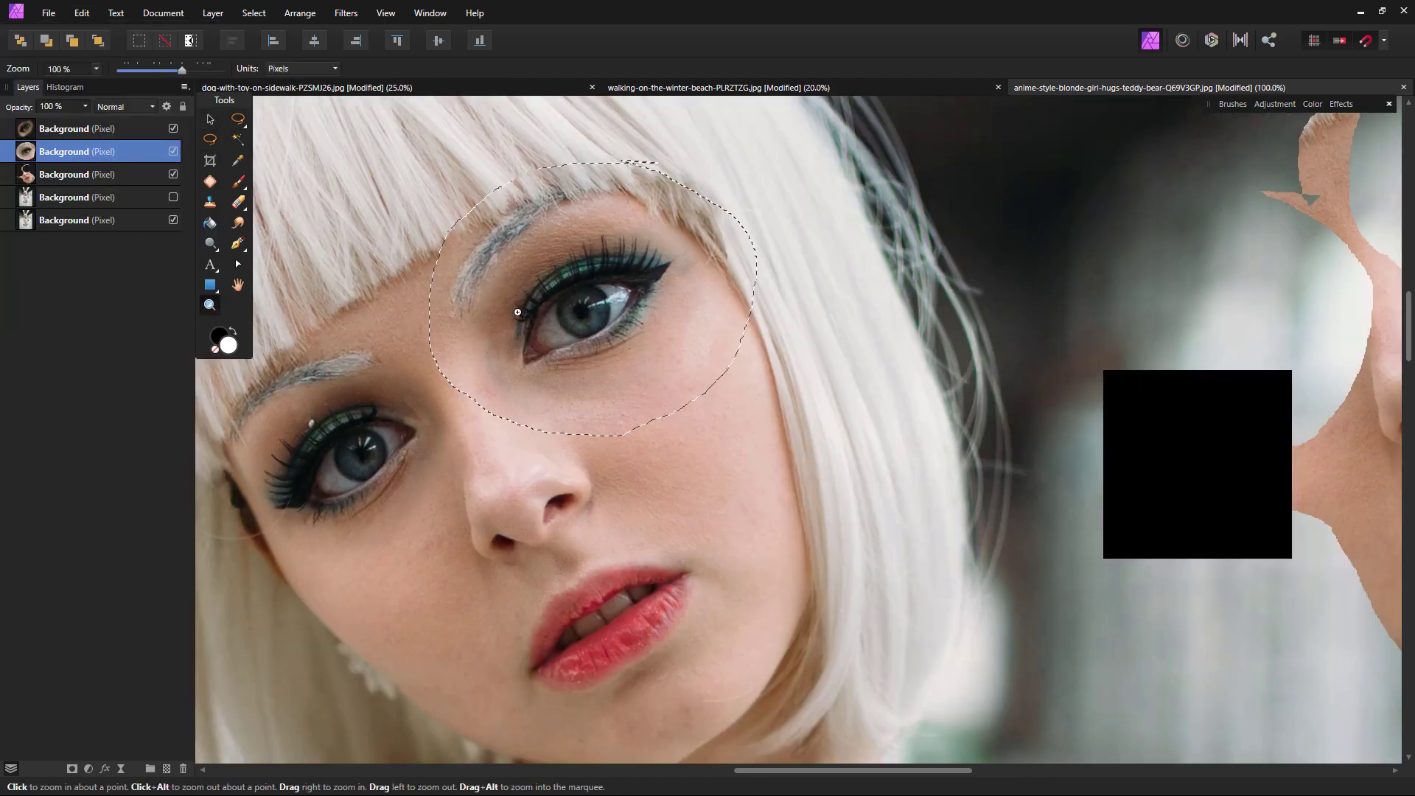
key(ctrl+d)
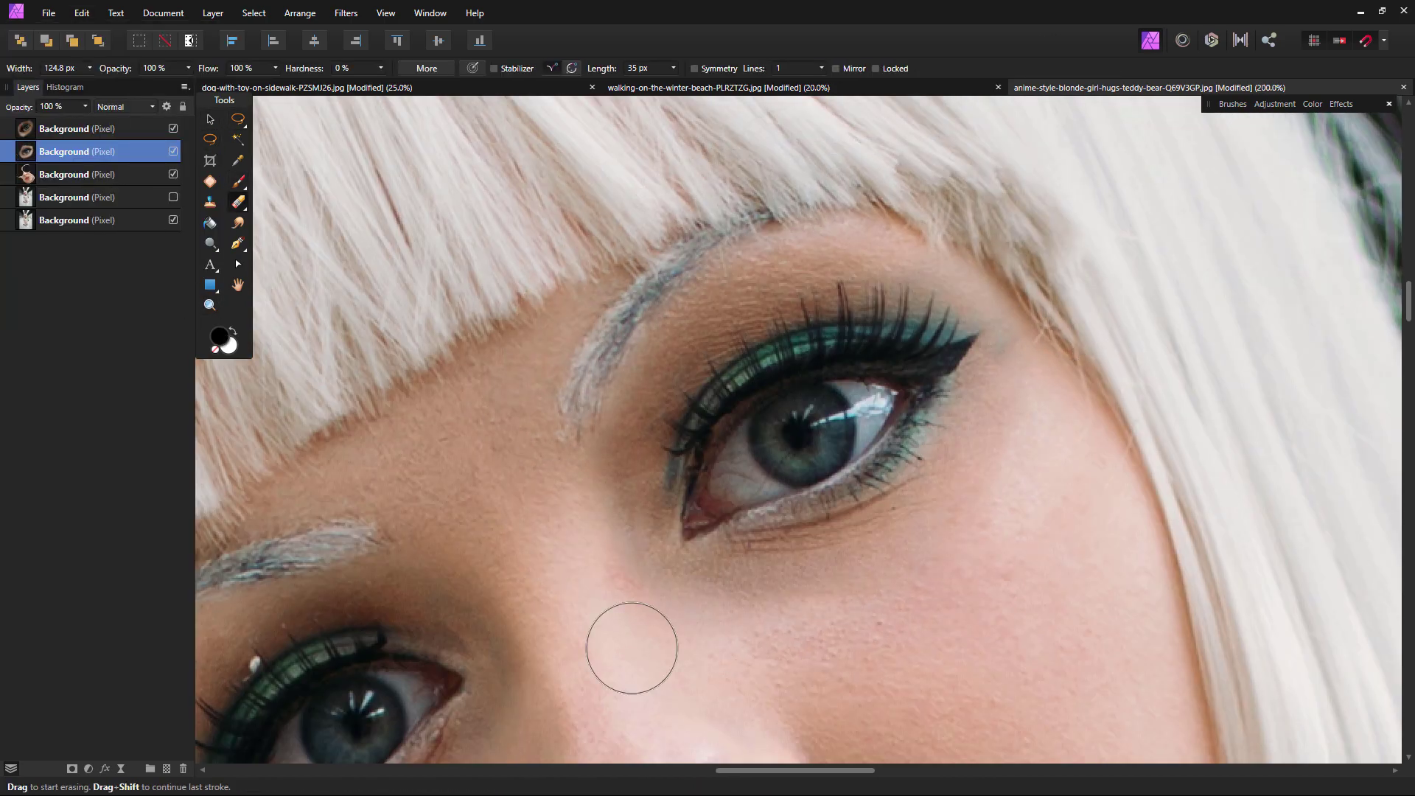
- Cut the mouth from the face piece into its own layer, place it over the girl's mouth and soften its edges
click(95, 129)
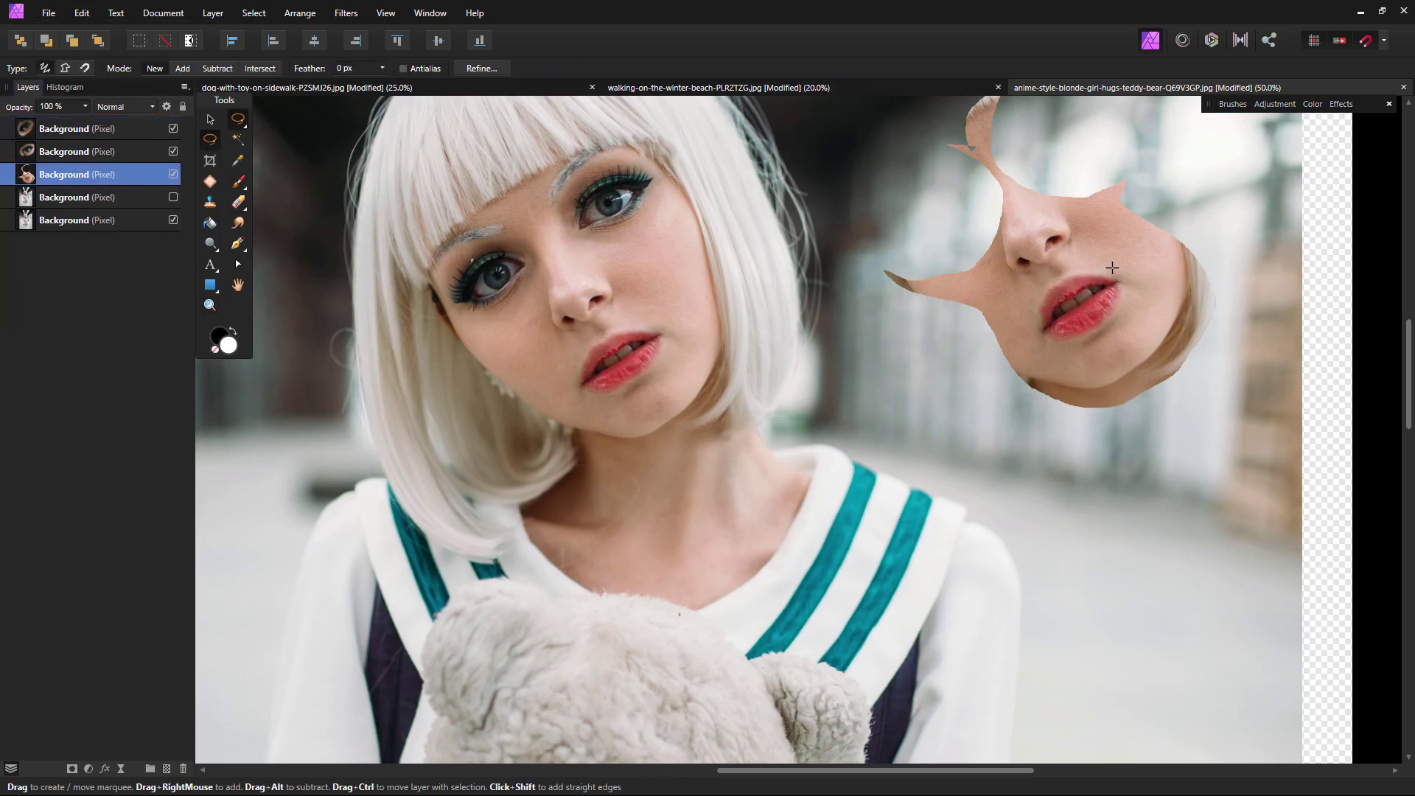
key(ctrl+v)
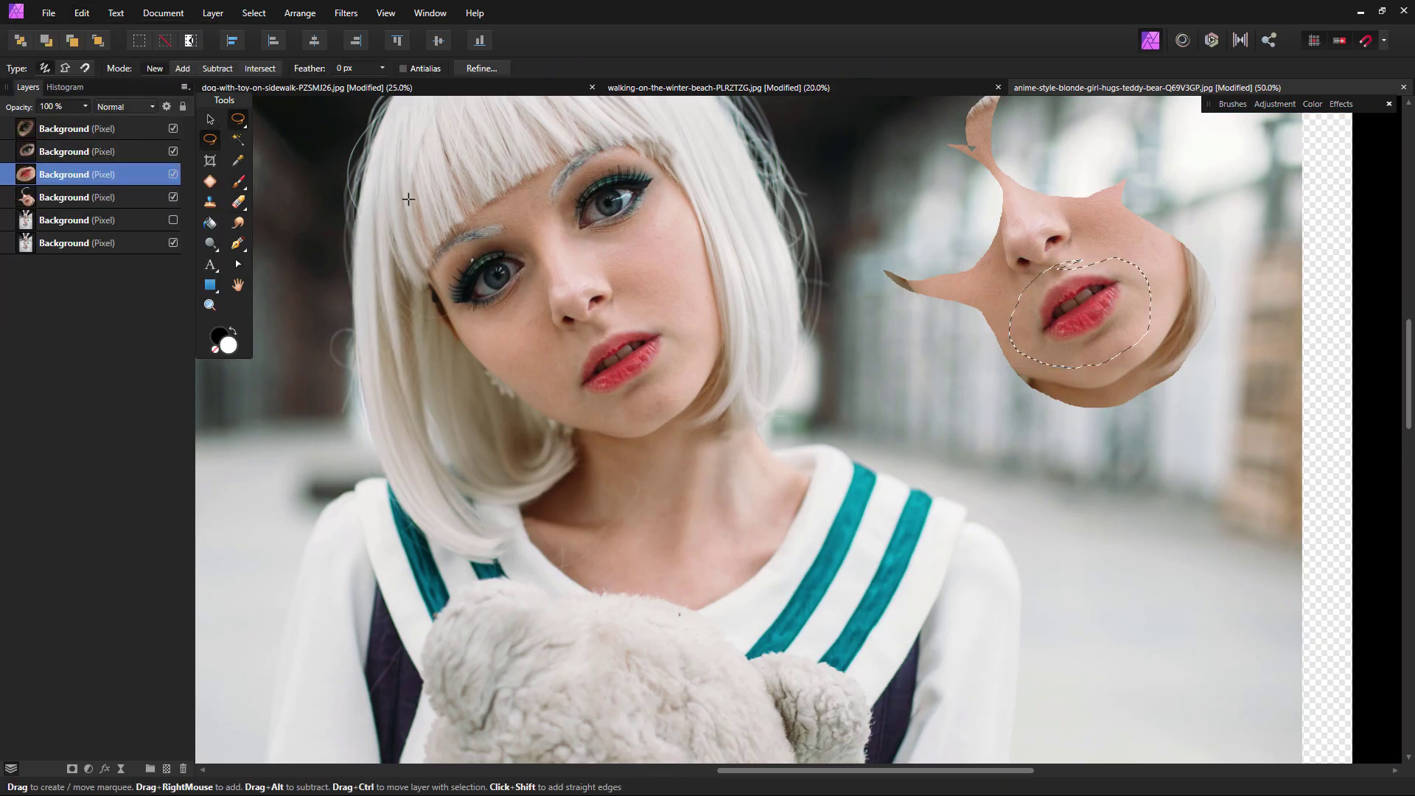
scroll(601, 357, up, 3)
key(e)
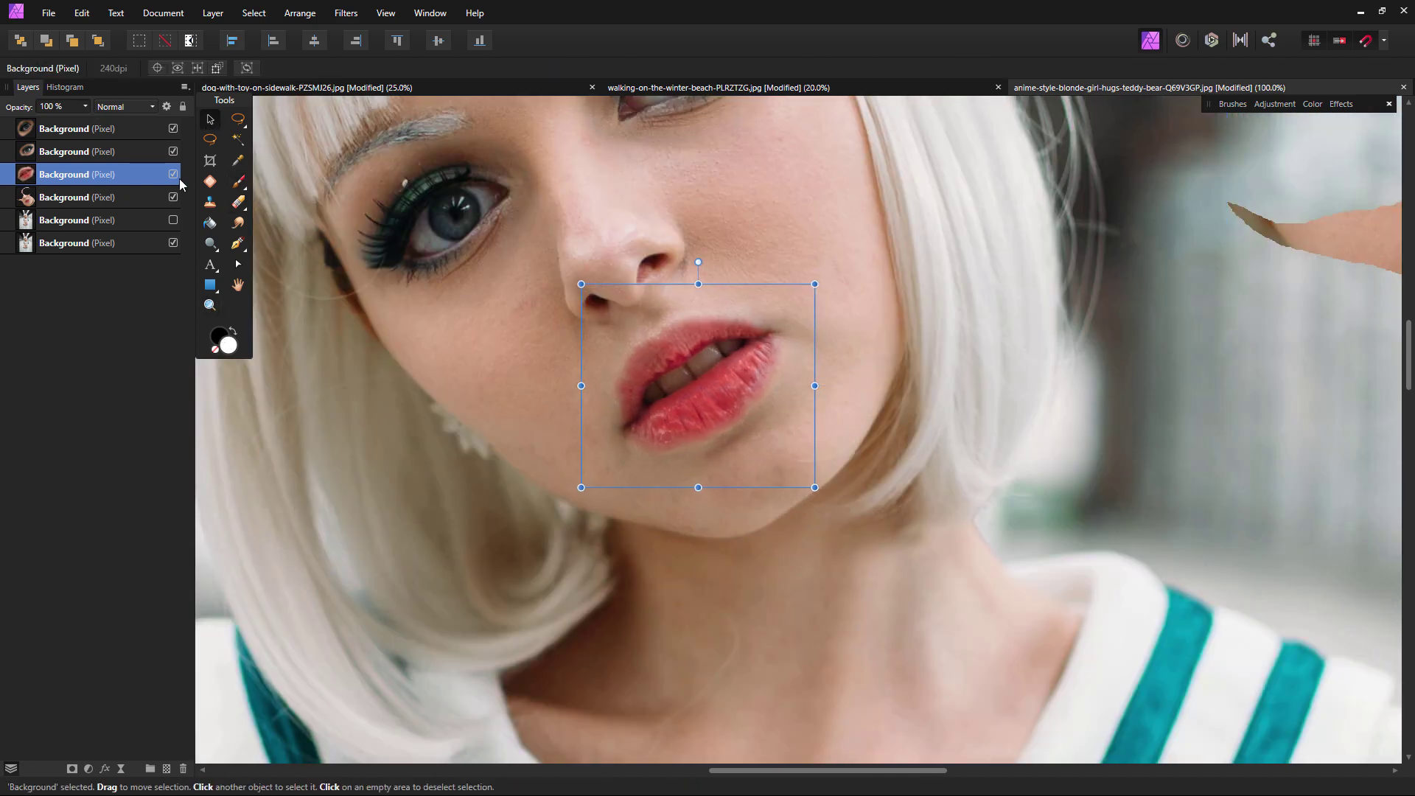
- Delete the leftover face piece and select the visible Background layer underneath
scroll(743, 467, up, 5)
scroll(742, 467, down, 8)
click(157, 220)
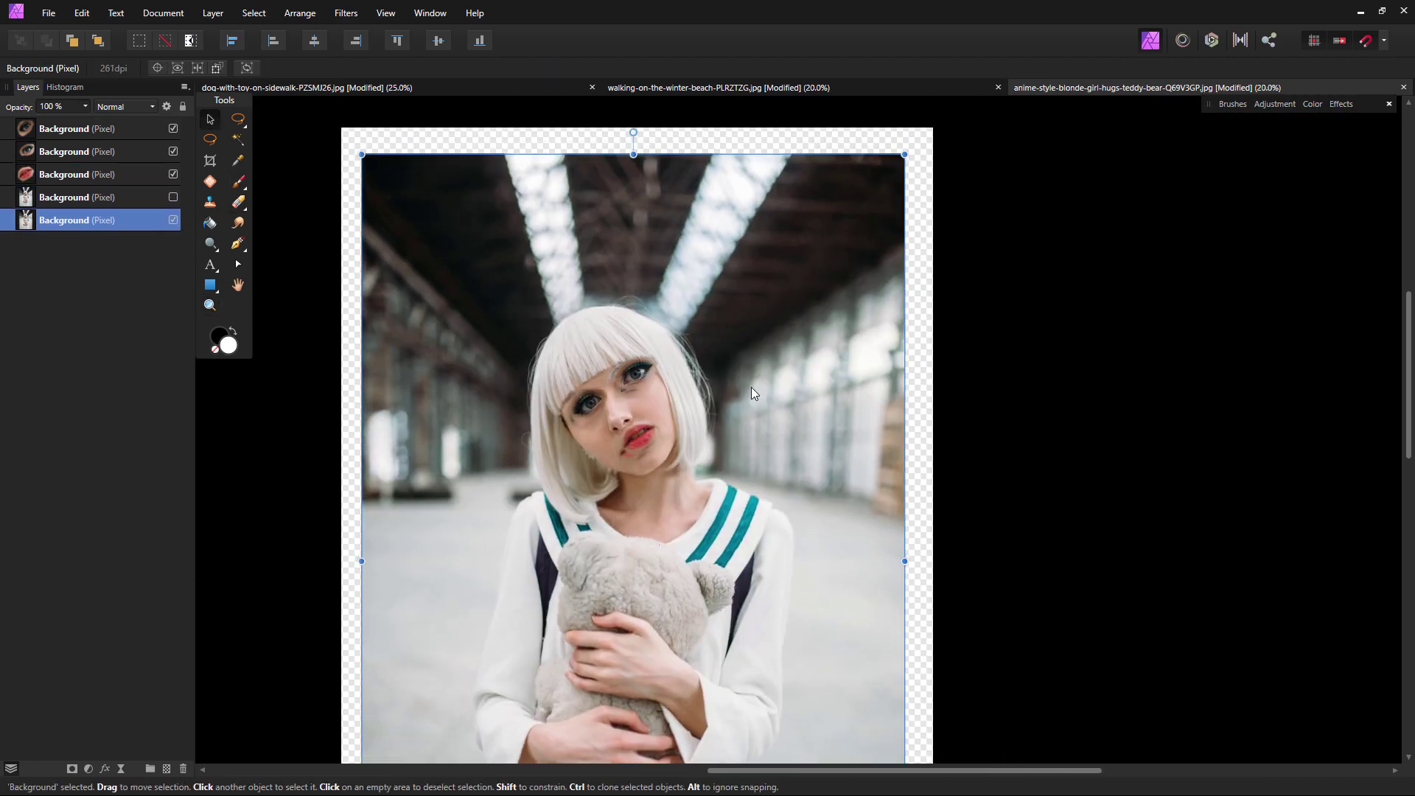
- Select the enlarged mouth layer and nudge it slightly up and to the left on the girl's face
scroll(619, 424, up, 4)
click(555, 349)
scroll(531, 343, up, 2)
click(913, 113)
scroll(913, 114, up, 1)
click(900, 621)
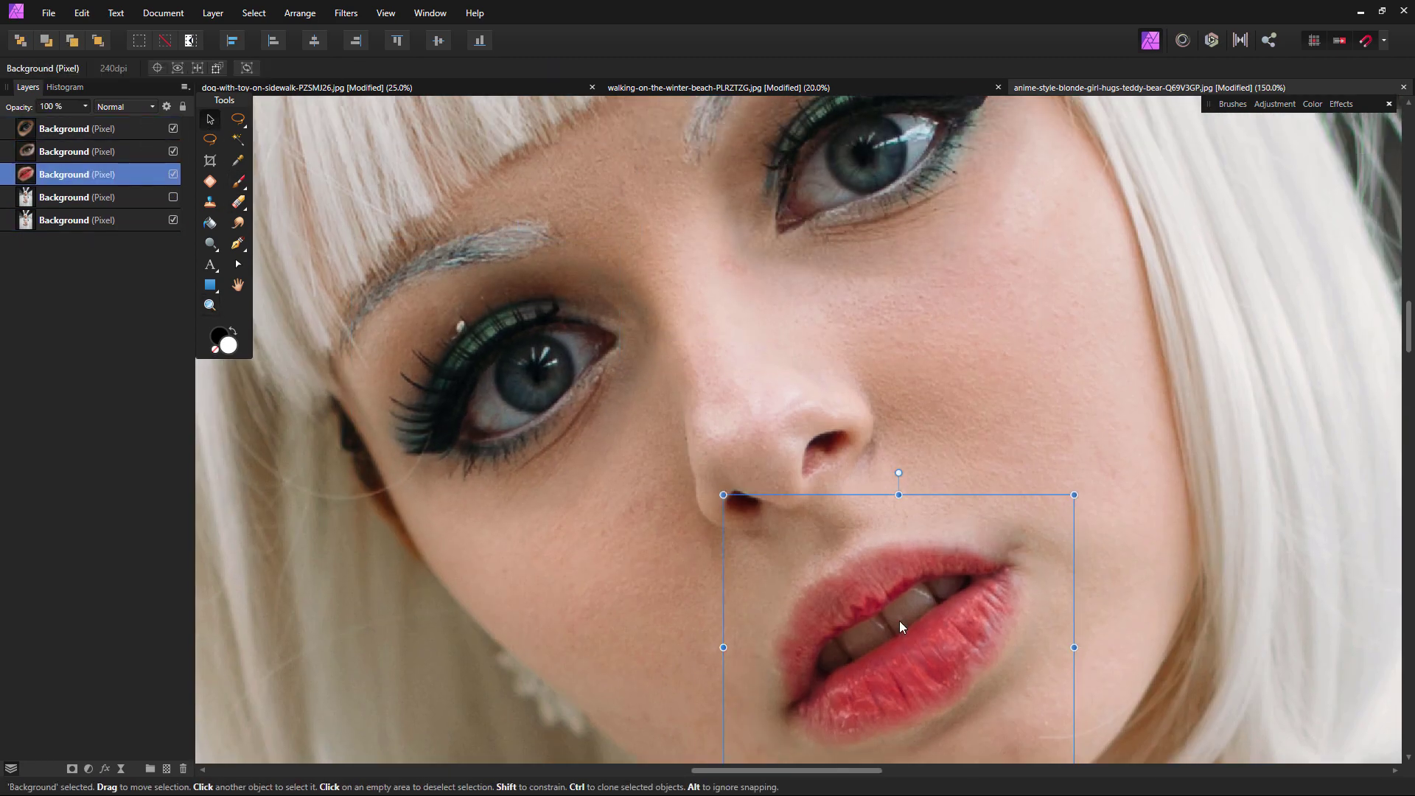
key(e)
key(v)
drag(900, 627, 890, 607)
key(z)
scroll(616, 309, down, 5)
key(v)
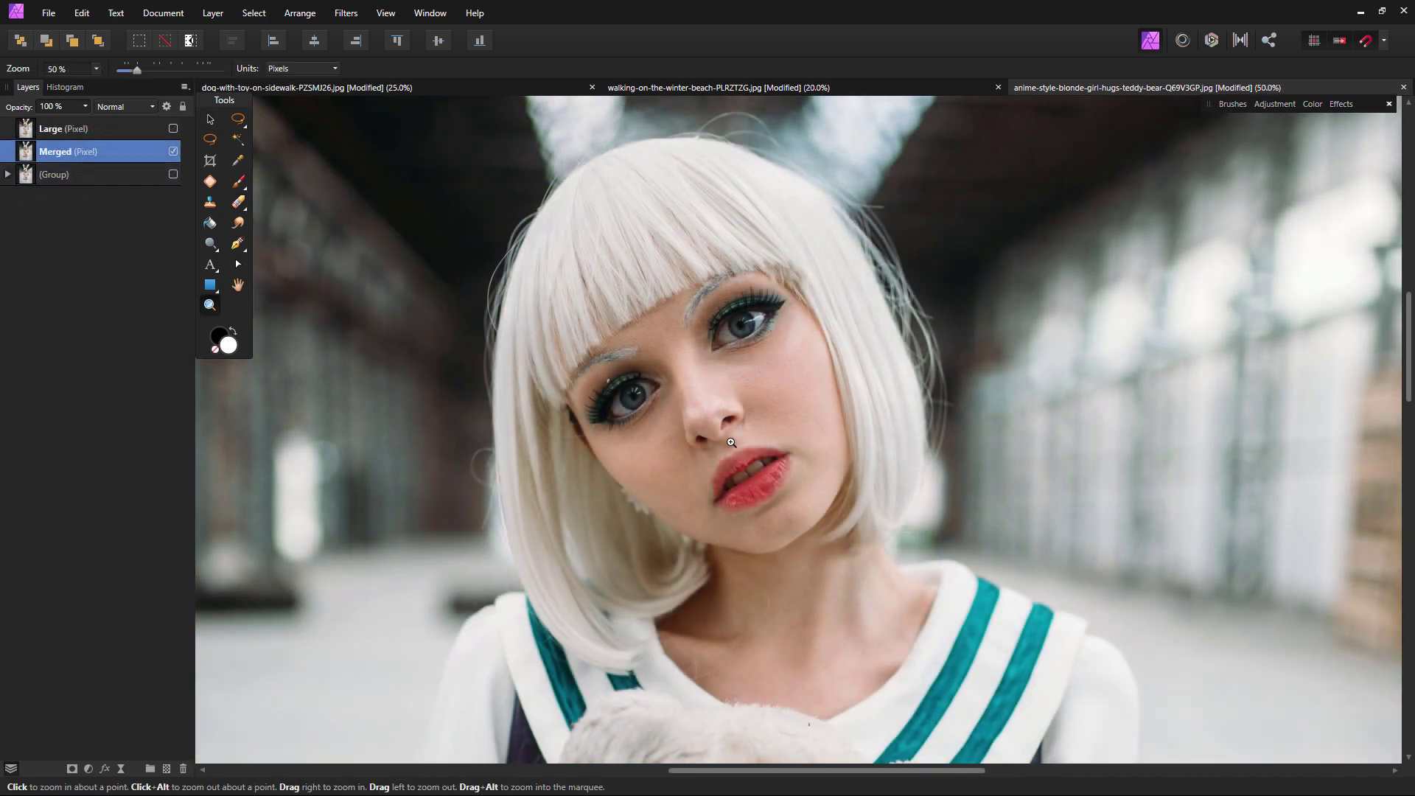
- Open the Merged layer in the Liquify Persona and choose the Push Forward tool for the nose
click(731, 442)
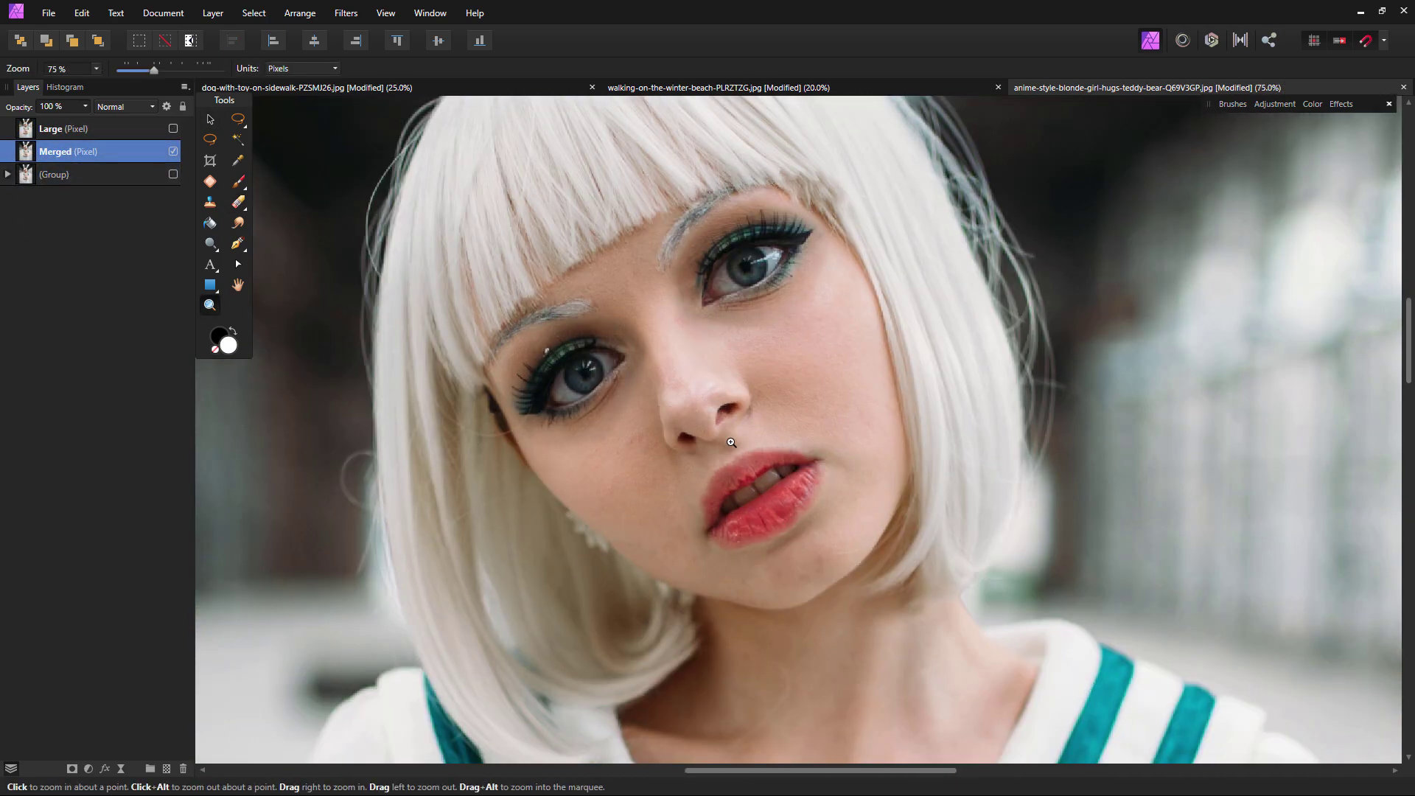
drag(732, 415, 685, 472)
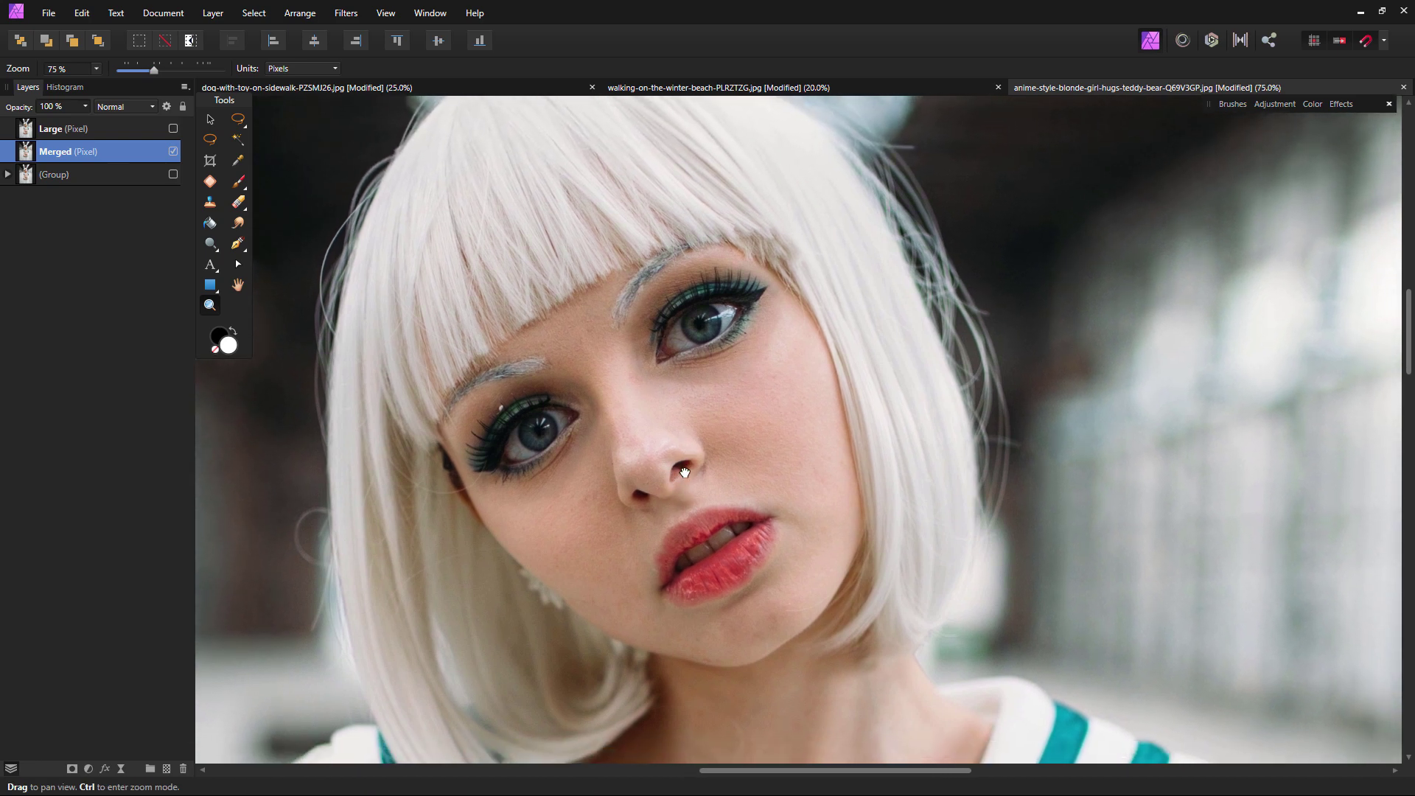
click(1183, 41)
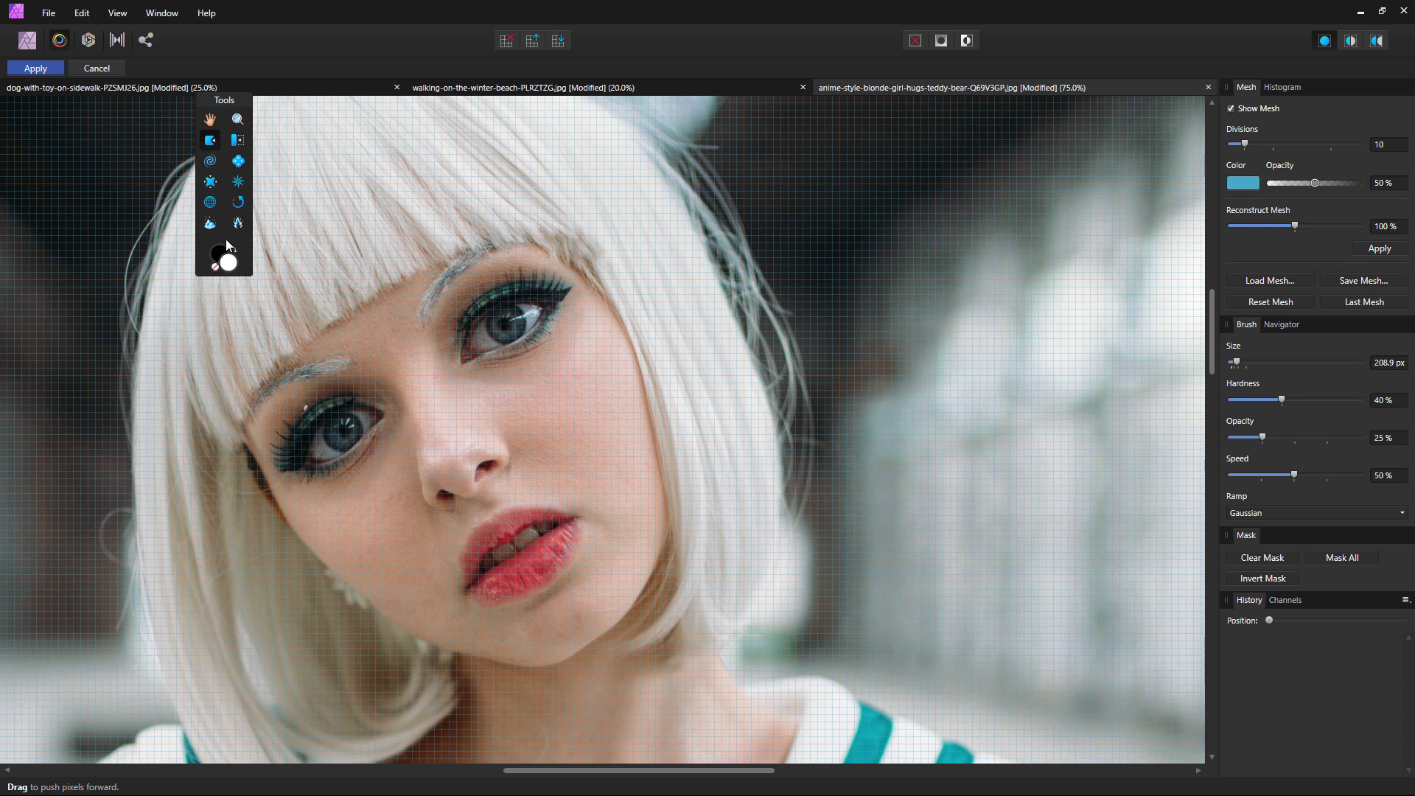
click(237, 119)
click(428, 521)
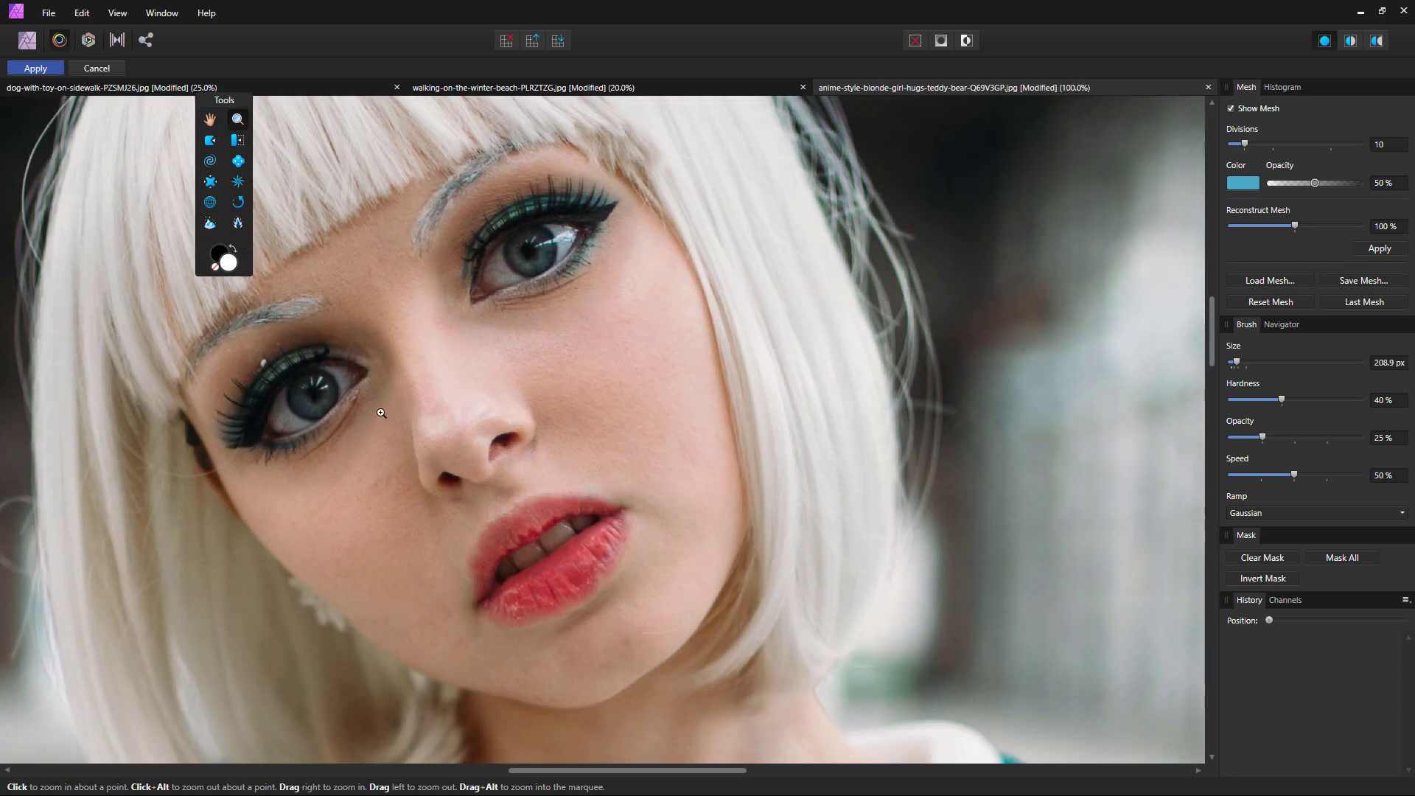
click(211, 140)
- Push the sides and underside of the nose slightly inward, using Push Forward brush sizes of 208.9 px and 109.1 px
drag(408, 505, 411, 489)
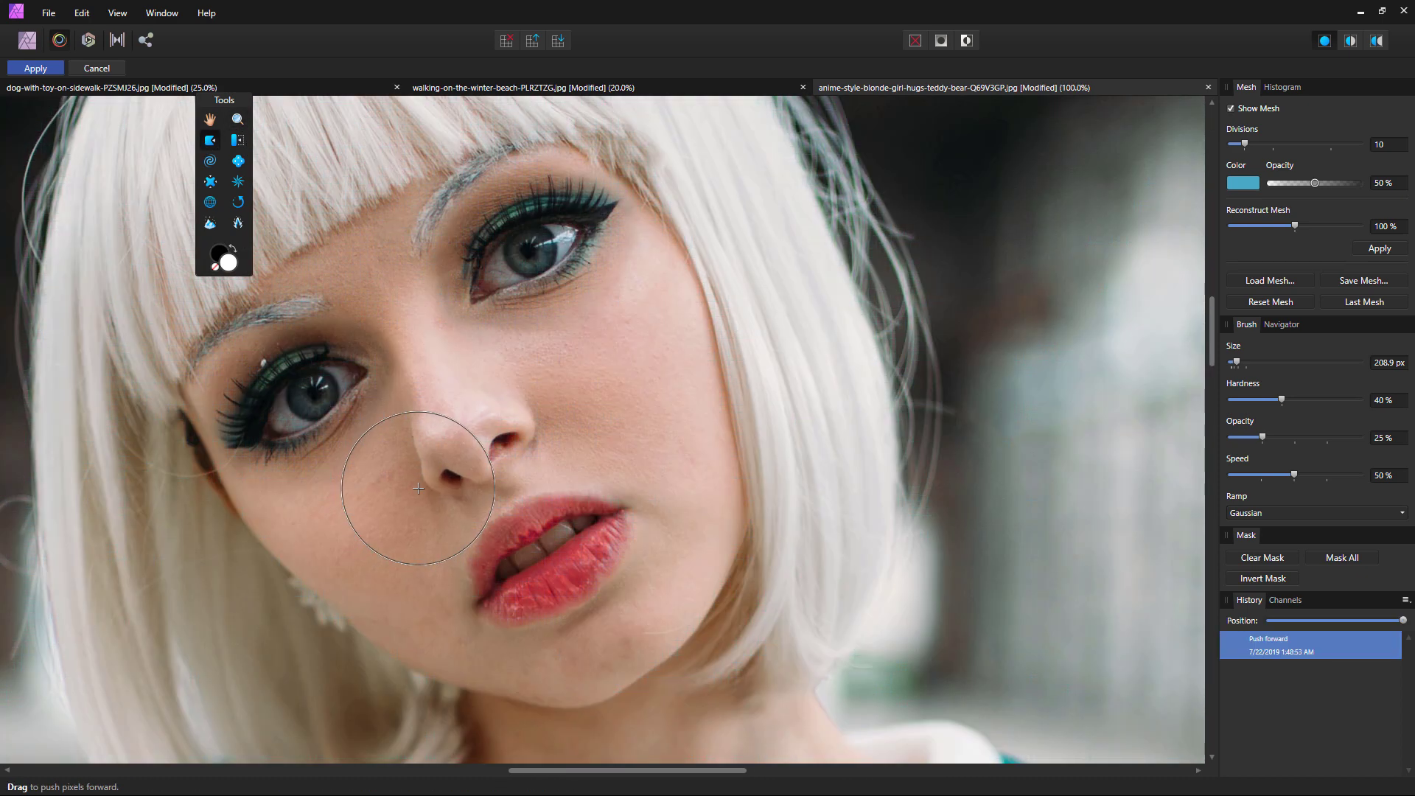
drag(528, 402, 524, 415)
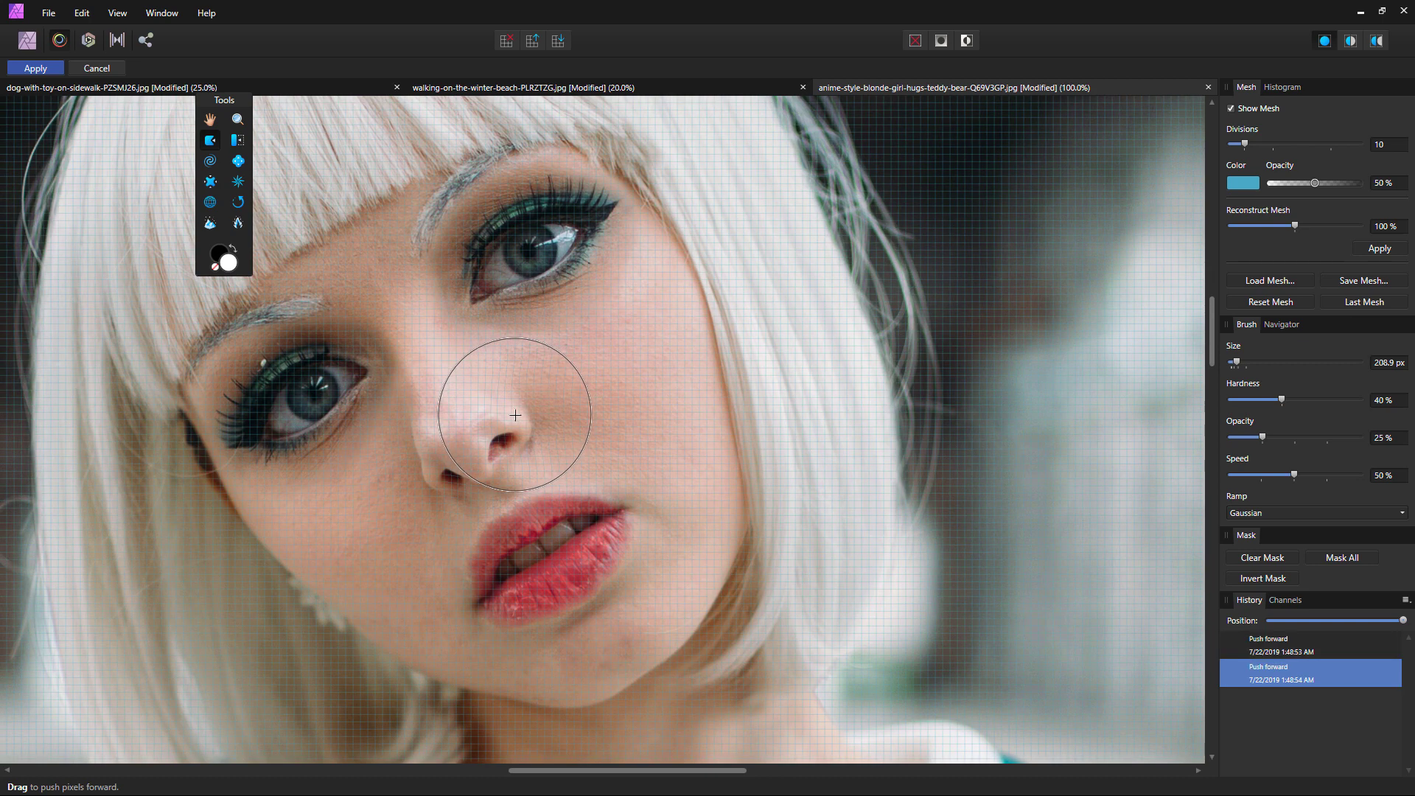
drag(487, 484, 485, 477)
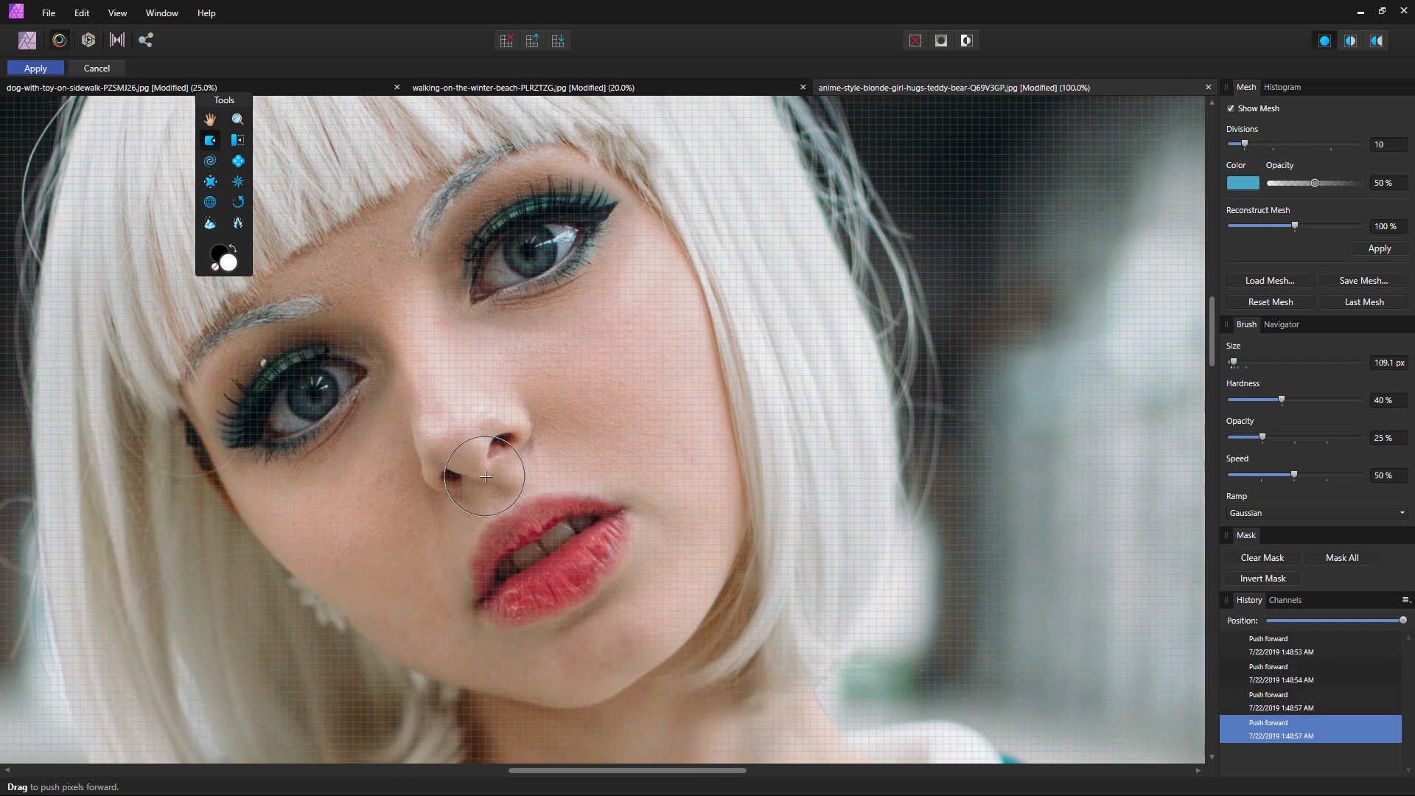
- Refine both sides of the nose inward with Push Forward strokes at varying brush sizes, and undo the last stroke
key(bracketright)
drag(420, 443, 424, 432)
key(bracketleft)
key(bracketleft)
drag(417, 492, 431, 475)
drag(541, 434, 527, 435)
key(bracketleft)
key(ctrl+z)
- Push the tip of the nose upward with the Push Forward tool, starting from a 125.8 px brush
key(z)
alt+click(461, 464)
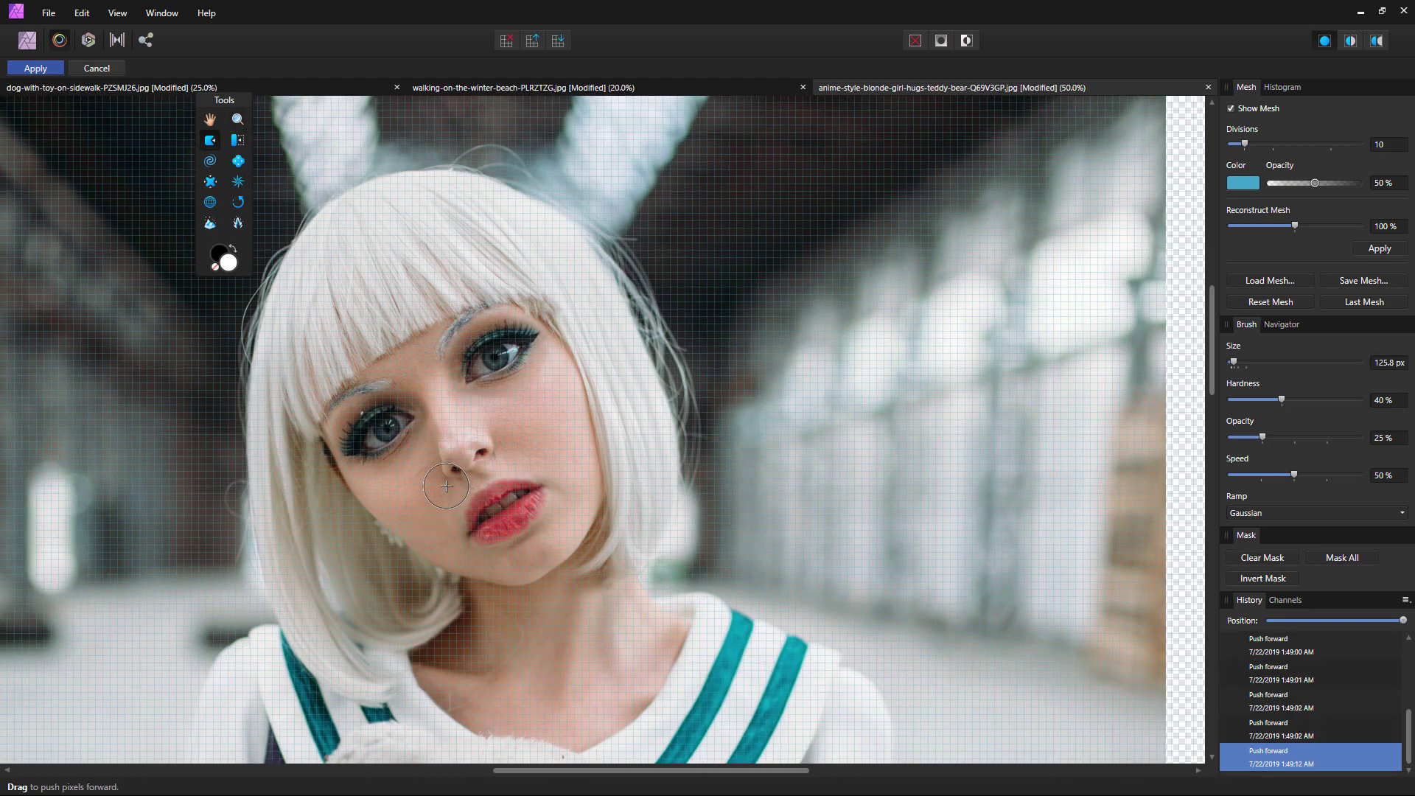
mouse_move(479, 472)
mouse_down()
mouse_move(456, 454)
mouse_move(487, 453)
mouse_up()
key(bracketright)
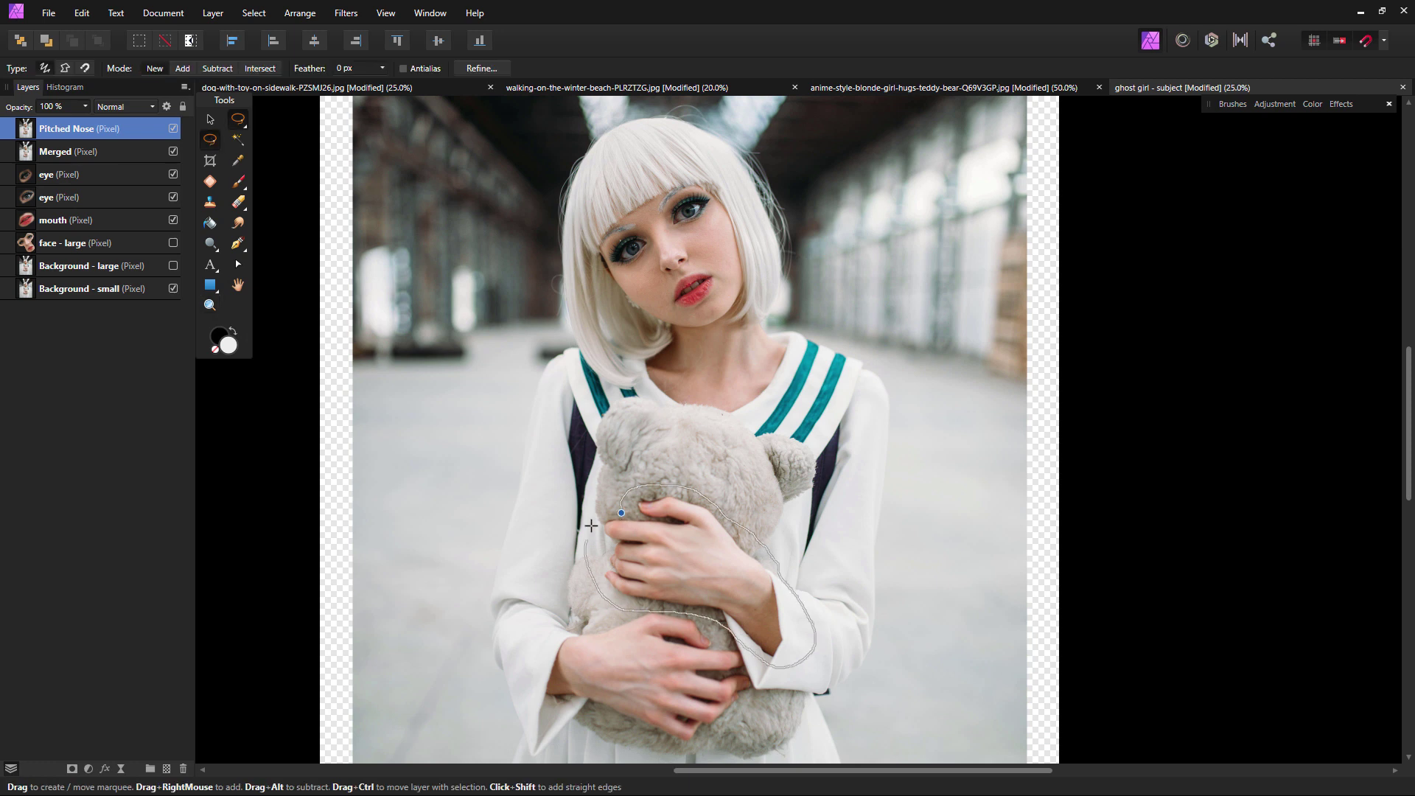
- Outline the girl's upper hand with a freehand selection and copy it from the Pitched Nose layer to its own layer
drag(591, 525, 620, 511)
click(81, 13)
click(115, 77)
key(ctrl+v)
- Outline the lower hand on the Pitched Nose layer with a freehand selection and copy it to its own layer
click(139, 152)
mouse_move(566, 616)
mouse_down()
mouse_move(615, 614)
mouse_move(748, 648)
mouse_move(634, 748)
mouse_move(556, 626)
mouse_up()
click(82, 13)
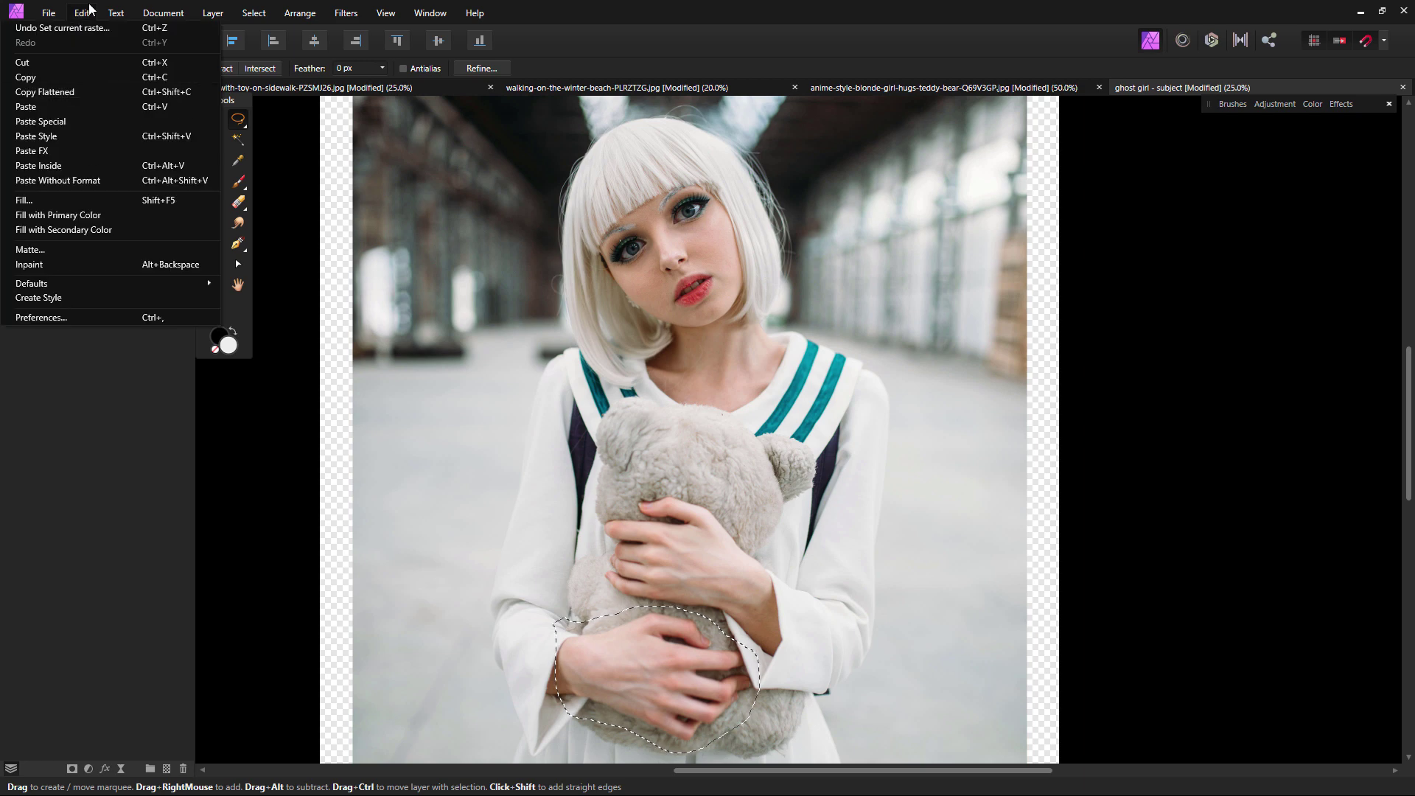
click(117, 77)
key(ctrl+v)
- Select both copied hand layers, move them together away from the bear and scale them down
shift+click(111, 129)
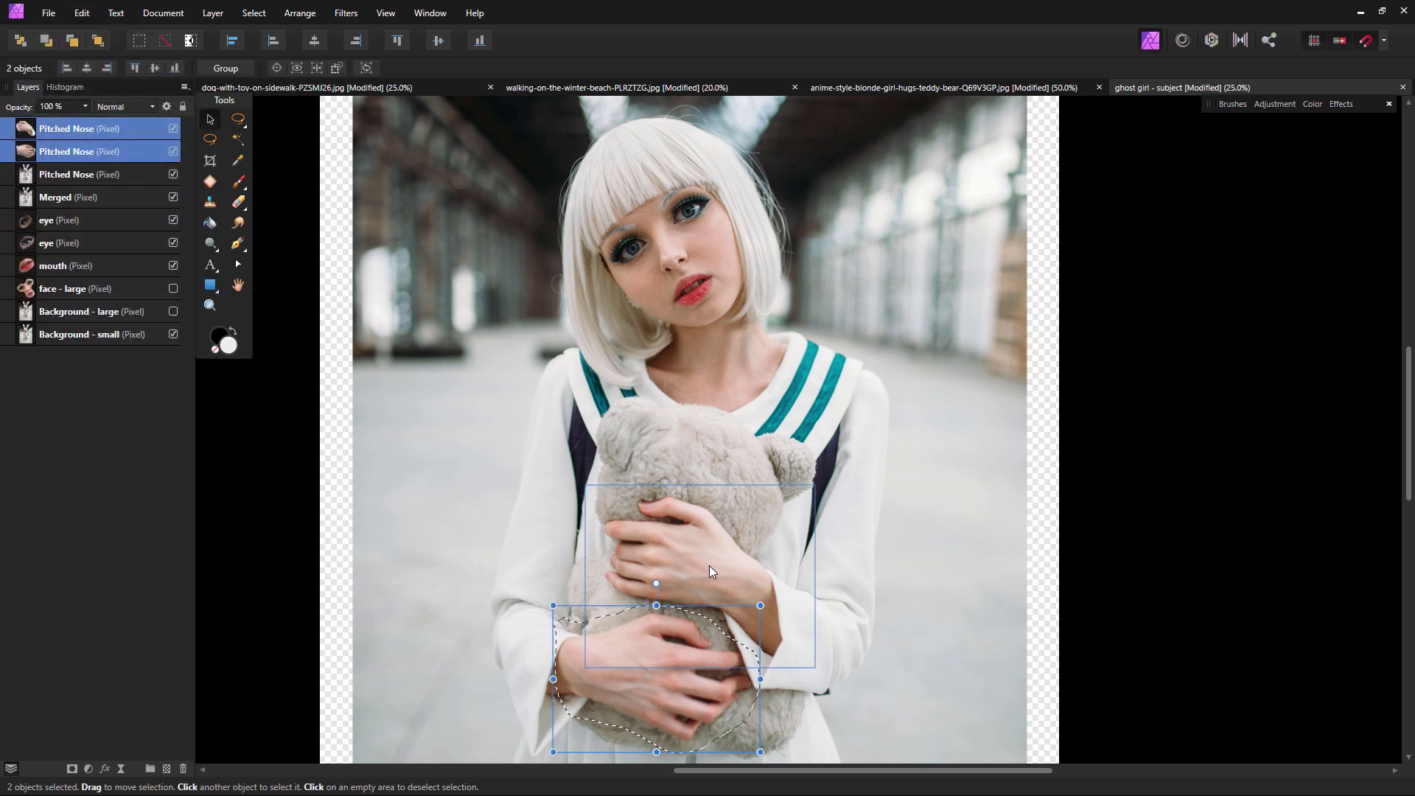
click(210, 120)
drag(682, 516, 523, 243)
drag(657, 473, 616, 406)
- Place the smaller lower and upper hands over their original counterparts on the bear and fine-tune the upper hand's position
drag(508, 378, 665, 695)
click(503, 512)
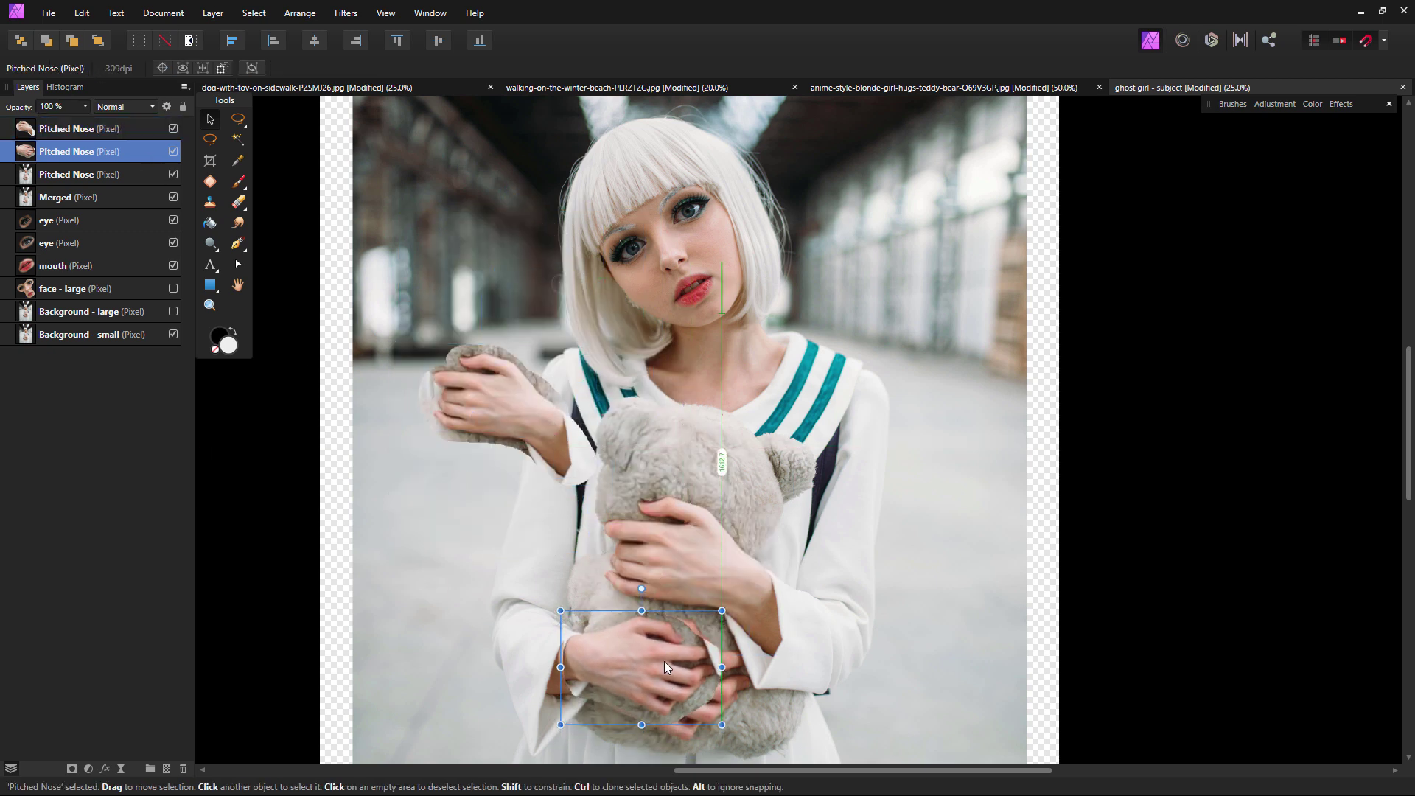
click(550, 426)
drag(549, 426, 762, 588)
click(210, 304)
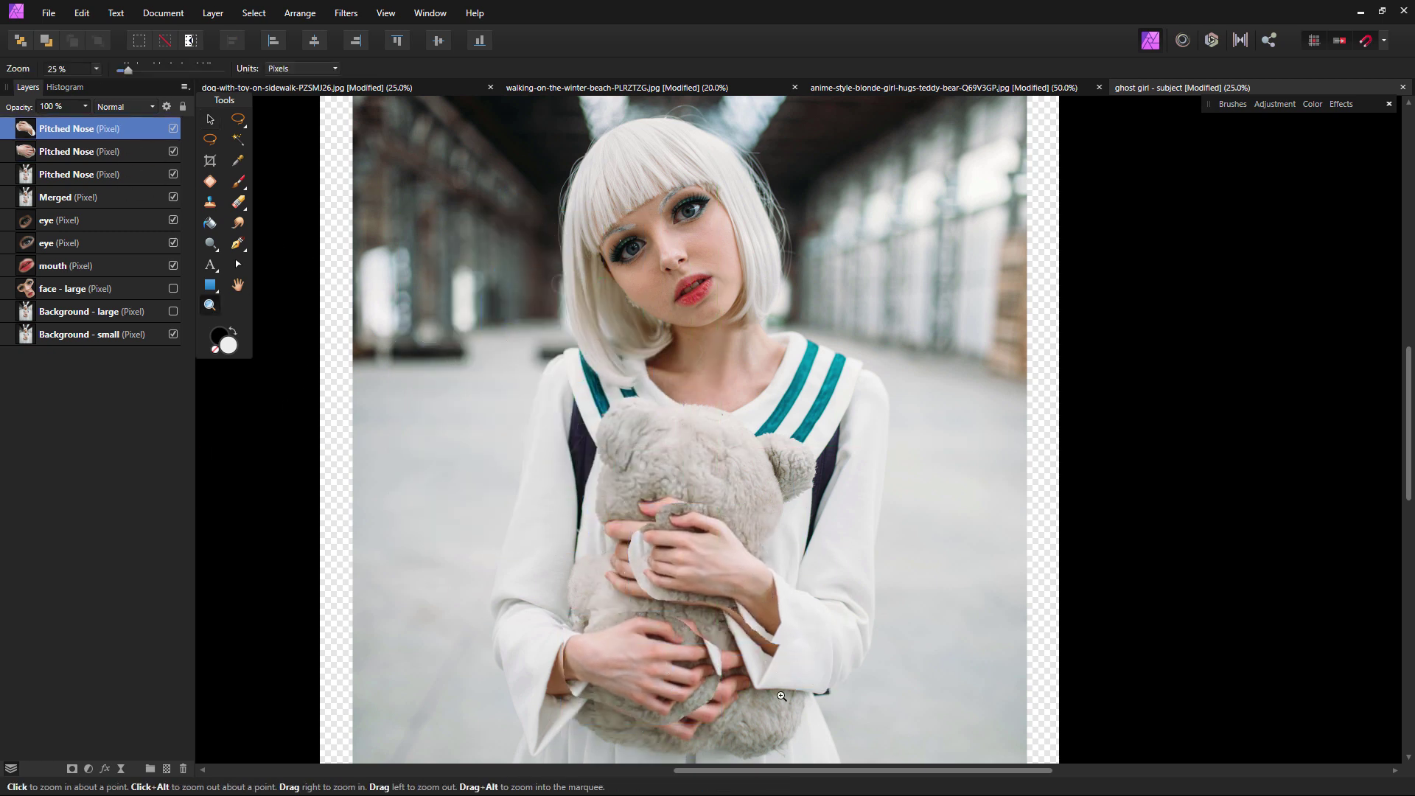
click(771, 582)
click(770, 583)
click(210, 119)
drag(787, 471, 773, 468)
- Erase the surplus fur and fabric around the copied upper hand with the Erase Brush, starting at 124.8 px
click(238, 202)
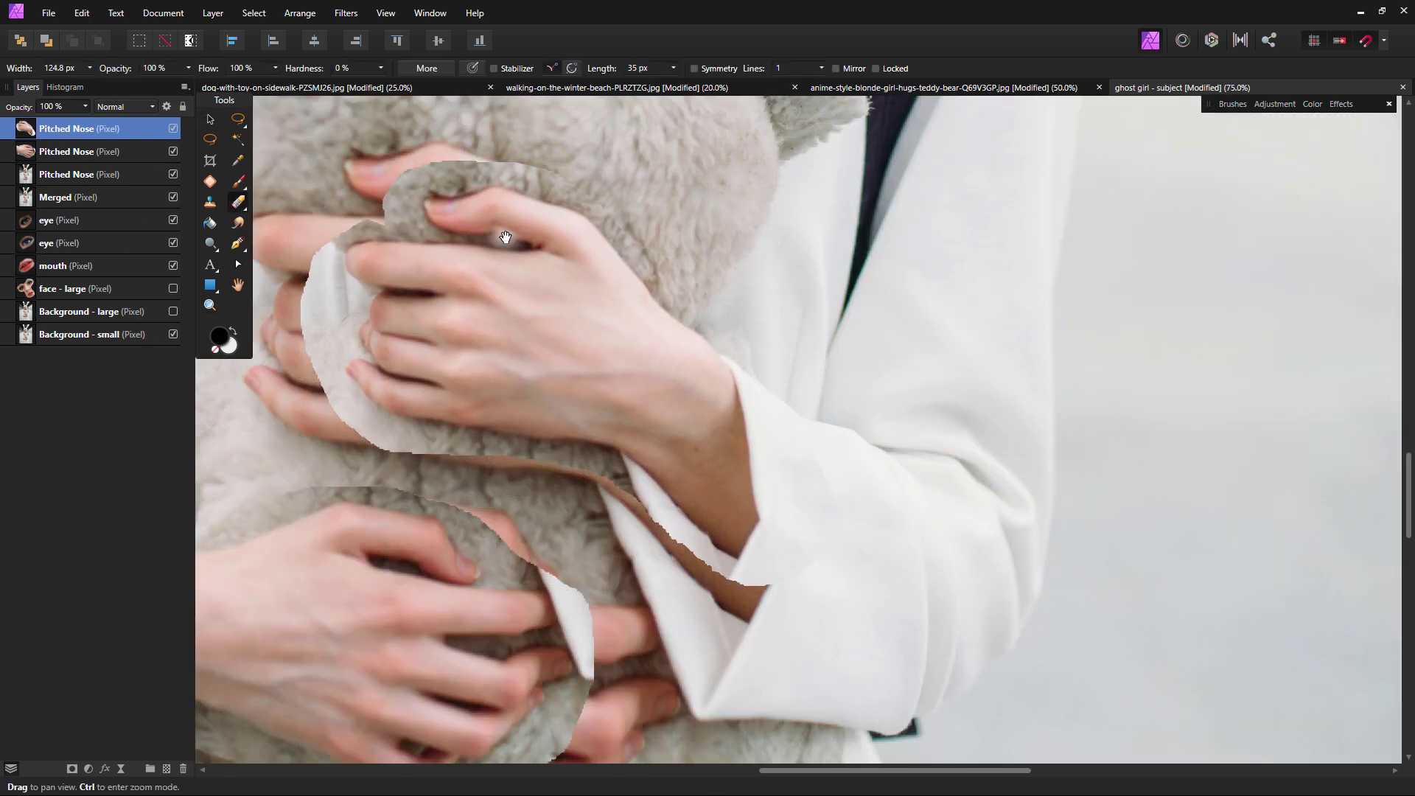
drag(506, 236, 616, 332)
mouse_move(574, 251)
mouse_down()
mouse_move(484, 279)
mouse_move(465, 228)
mouse_up()
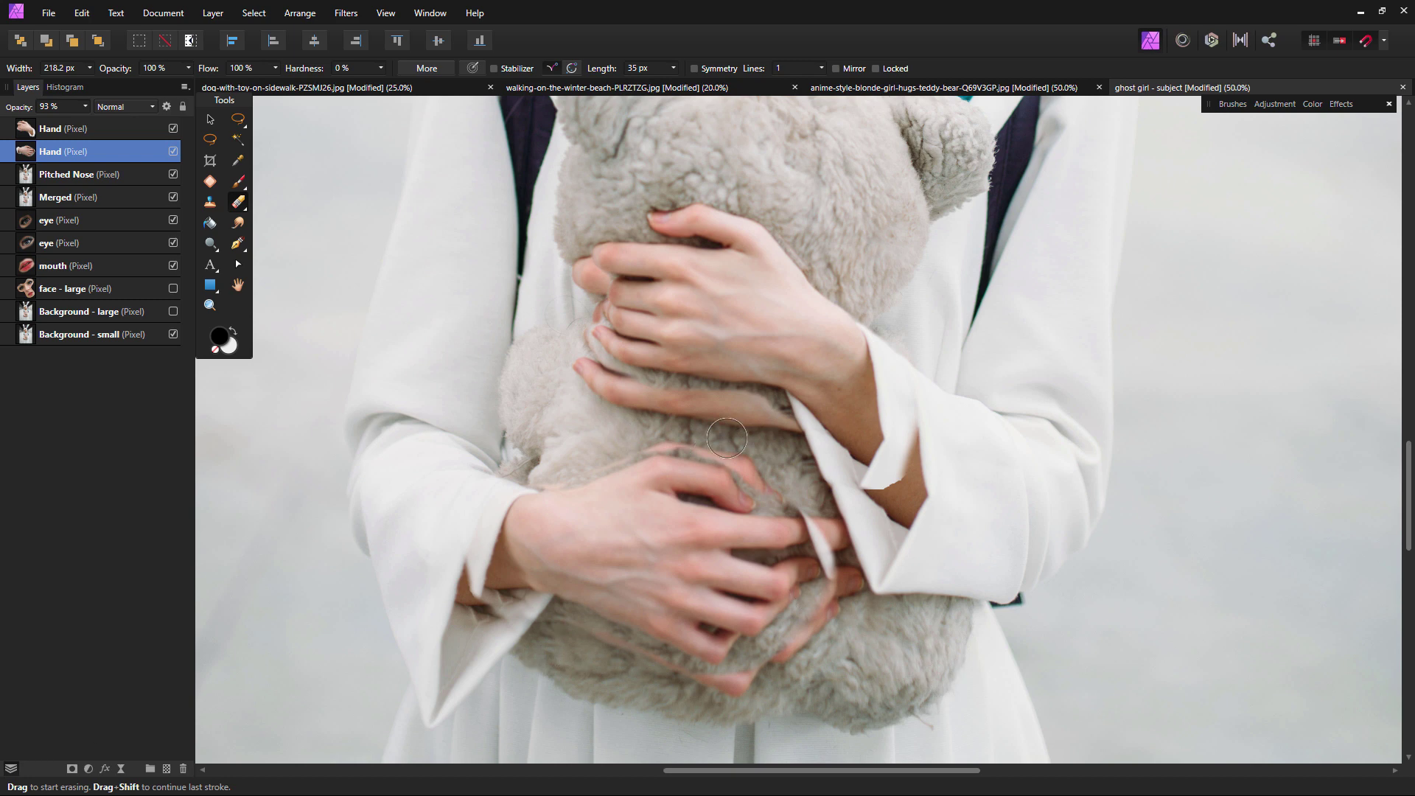
- Clone bear fur over the original fingers showing between the hands on the Pitched Nose layer, using a 174 px Clone Brush
key(z)
click(689, 422)
click(654, 400)
key(space)
drag(667, 435, 621, 477)
click(132, 174)
click(210, 202)
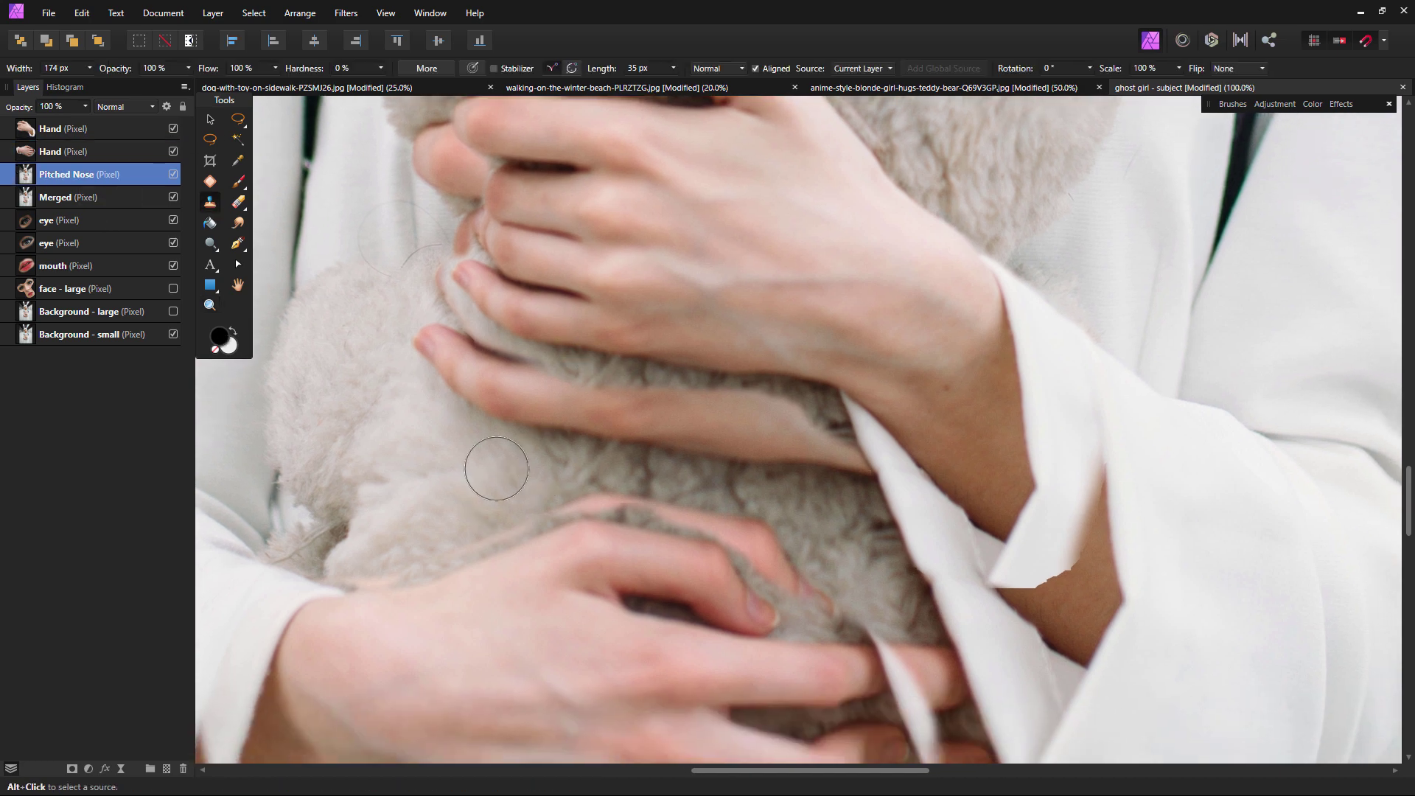
scroll(911, 545, down, 5)
mouse_move(854, 487)
mouse_down()
mouse_move(811, 575)
mouse_move(888, 479)
mouse_up()
mouse_move(704, 633)
mouse_down()
mouse_move(596, 617)
mouse_move(584, 634)
mouse_move(566, 612)
mouse_move(597, 655)
mouse_move(450, 559)
mouse_move(459, 645)
mouse_move(342, 521)
mouse_up()
- Resample nearby areas and clone over the leftover skin above the lower hand and along the sleeve edge
alt+click(998, 545)
drag(880, 412, 922, 486)
drag(827, 432, 863, 670)
alt+click(815, 453)
mouse_move(801, 482)
mouse_down()
mouse_move(740, 430)
mouse_move(692, 459)
mouse_move(856, 614)
mouse_up()
click(656, 420)
- Clone fur over the leftover original fingertips beside the upper hand with the 174 px brush
alt+click(478, 409)
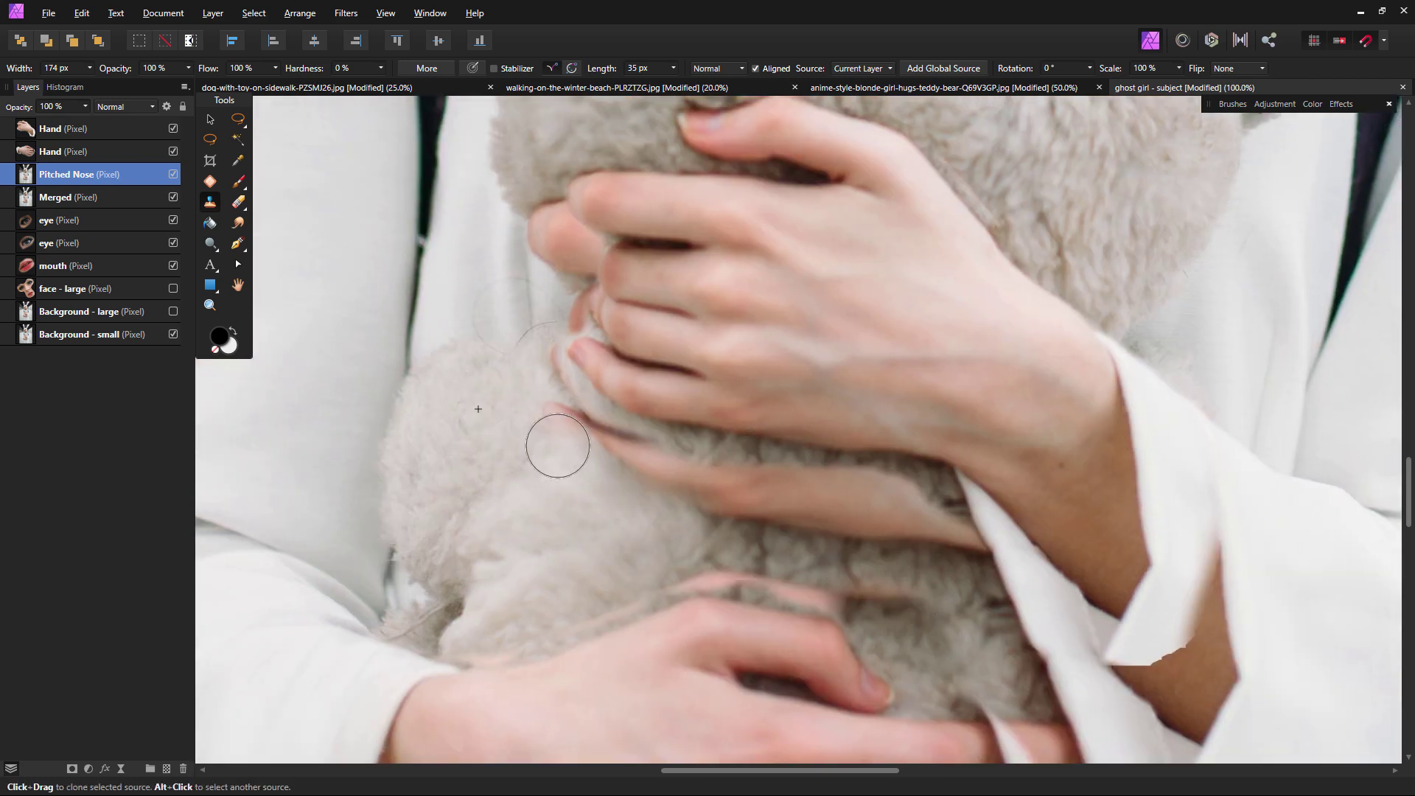
mouse_move(558, 445)
mouse_down()
mouse_move(583, 428)
mouse_move(510, 600)
mouse_up()
mouse_move(510, 320)
mouse_down()
mouse_move(575, 328)
mouse_move(569, 381)
mouse_up()
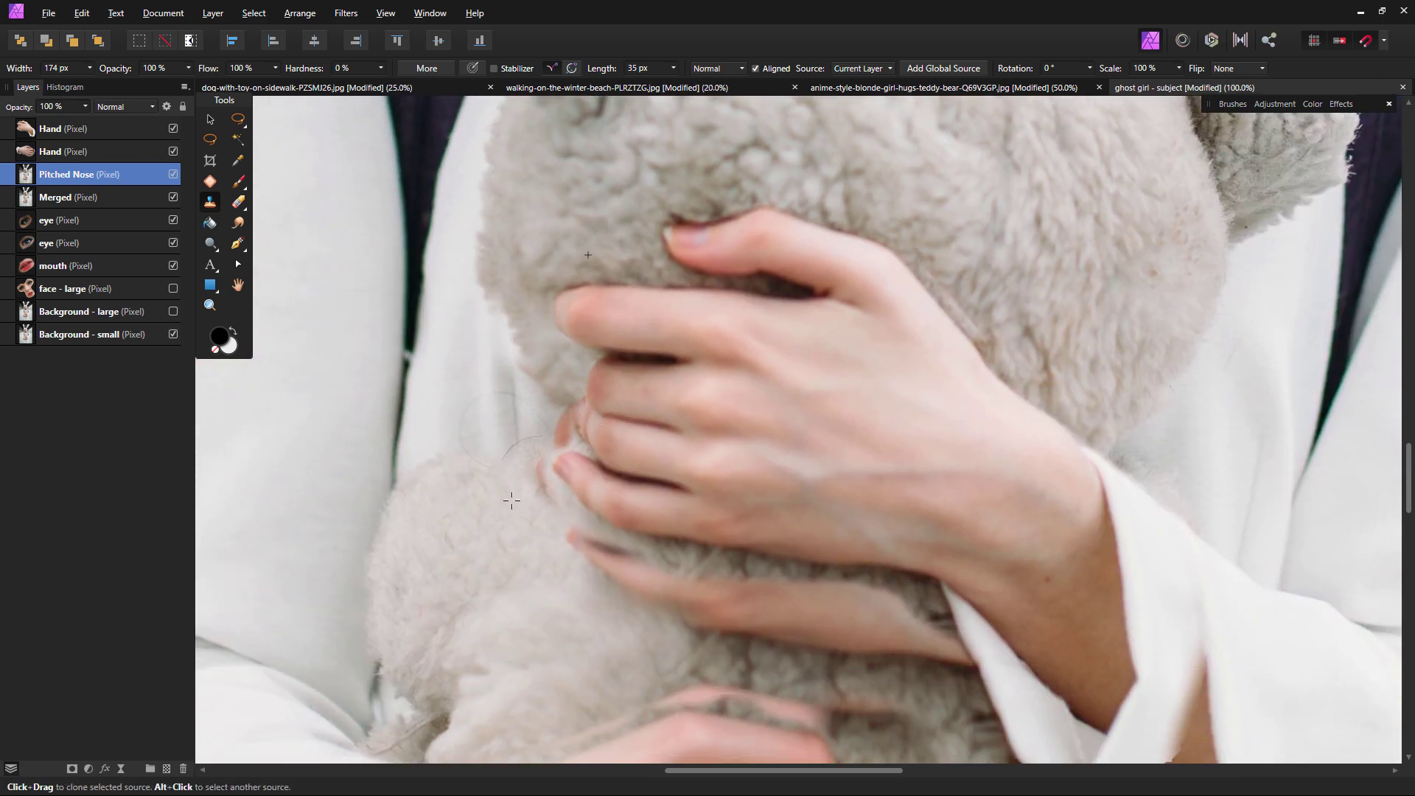
alt+click(511, 496)
click(548, 465)
alt+click(521, 469)
drag(543, 516, 568, 426)
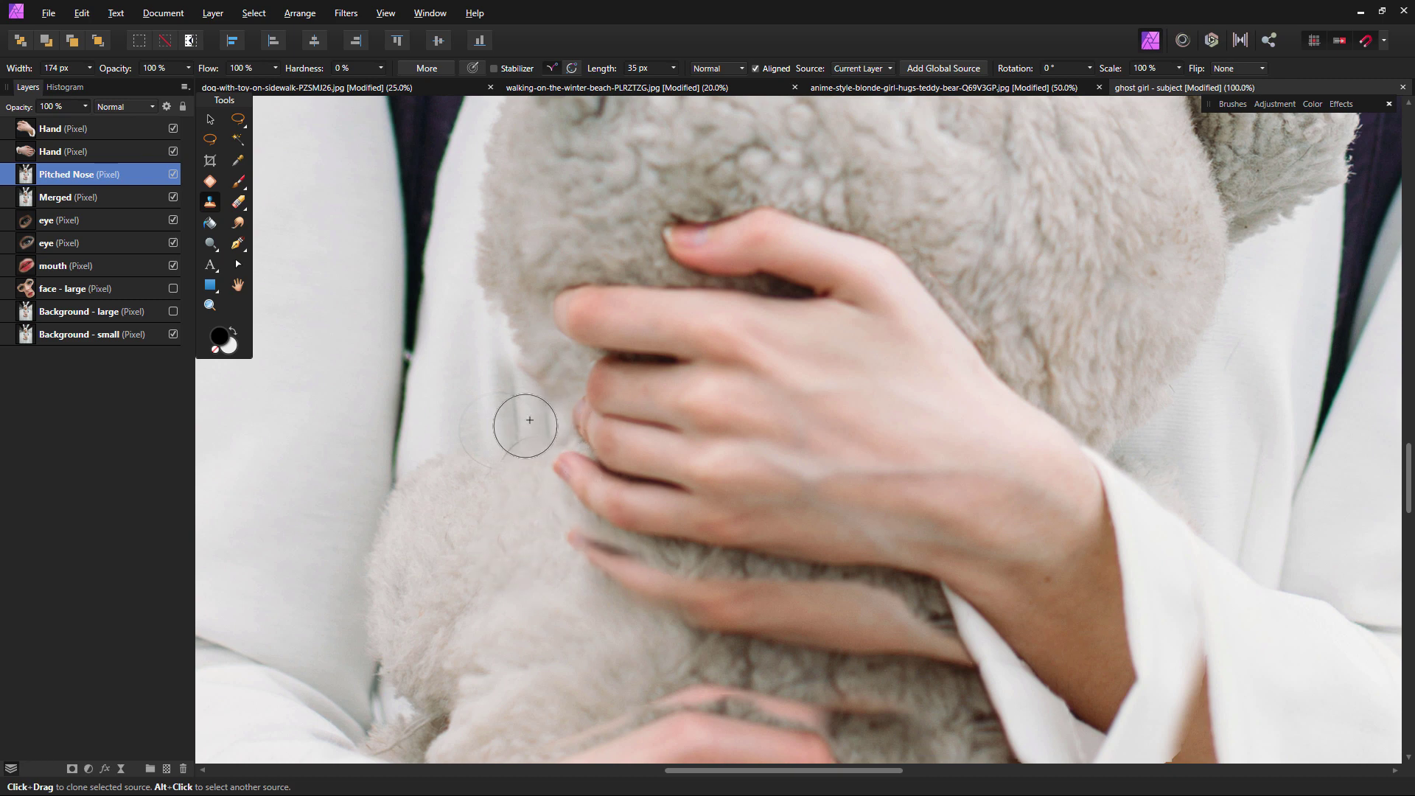
drag(530, 362, 480, 530)
- Select the upper Hand layer and choose the Erase Brush Tool
drag(942, 470, 740, 344)
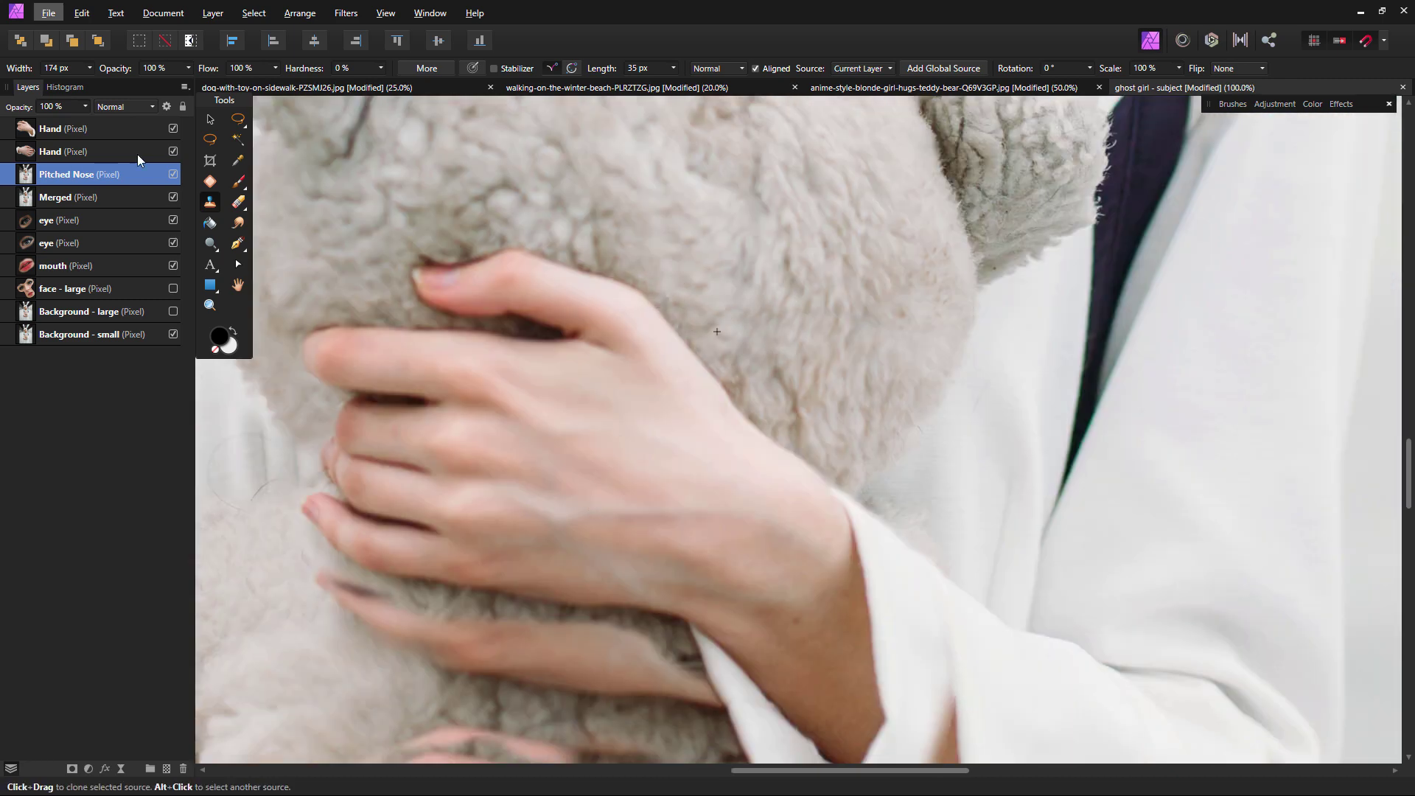
click(132, 129)
click(237, 201)
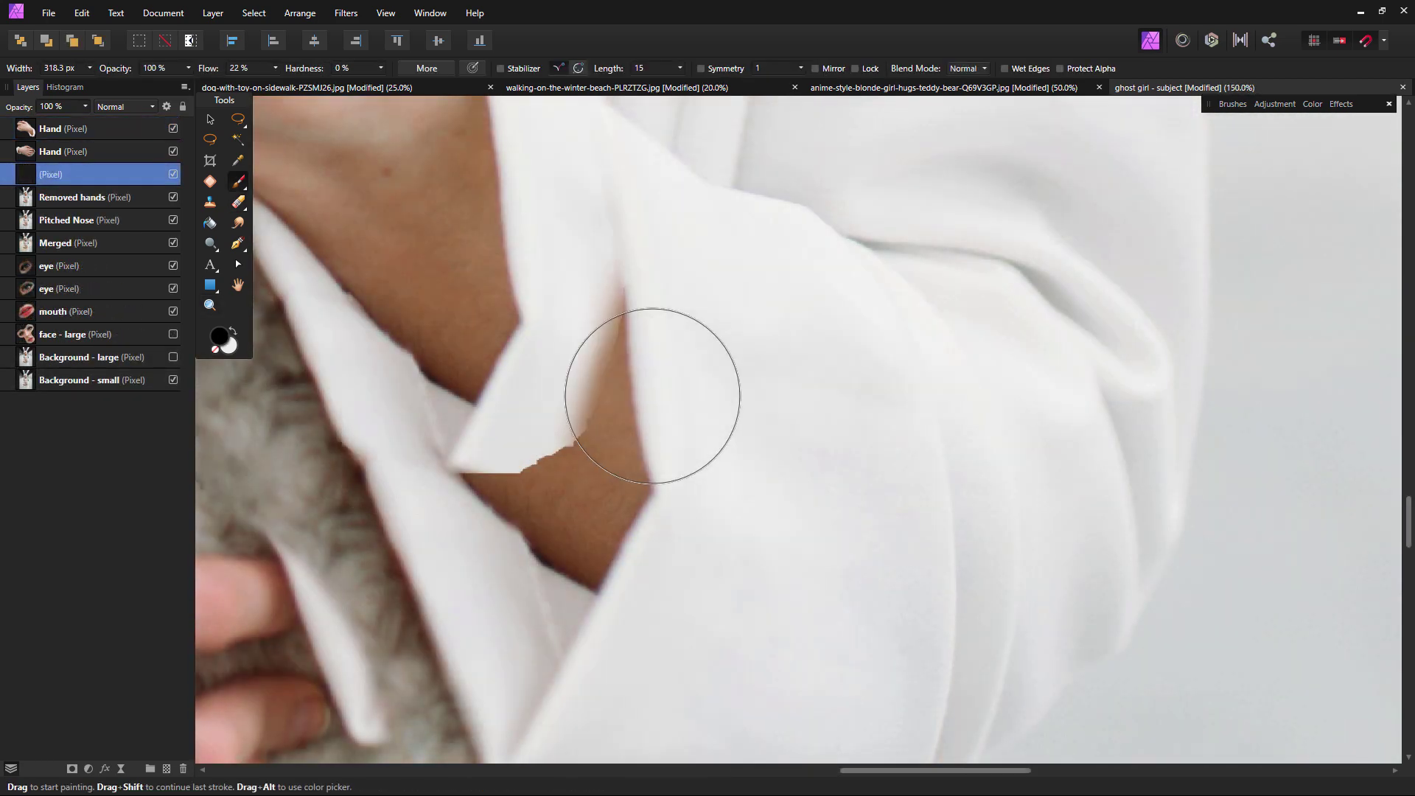
- Sample the sleeve's white and paint over the exposed original arm on the blank layer with a 102 px brush at 22% flow
alt+click(677, 407)
key(bracketleft)
key(bracketleft)
key(bracketleft)
key(bracketleft)
key(bracketleft)
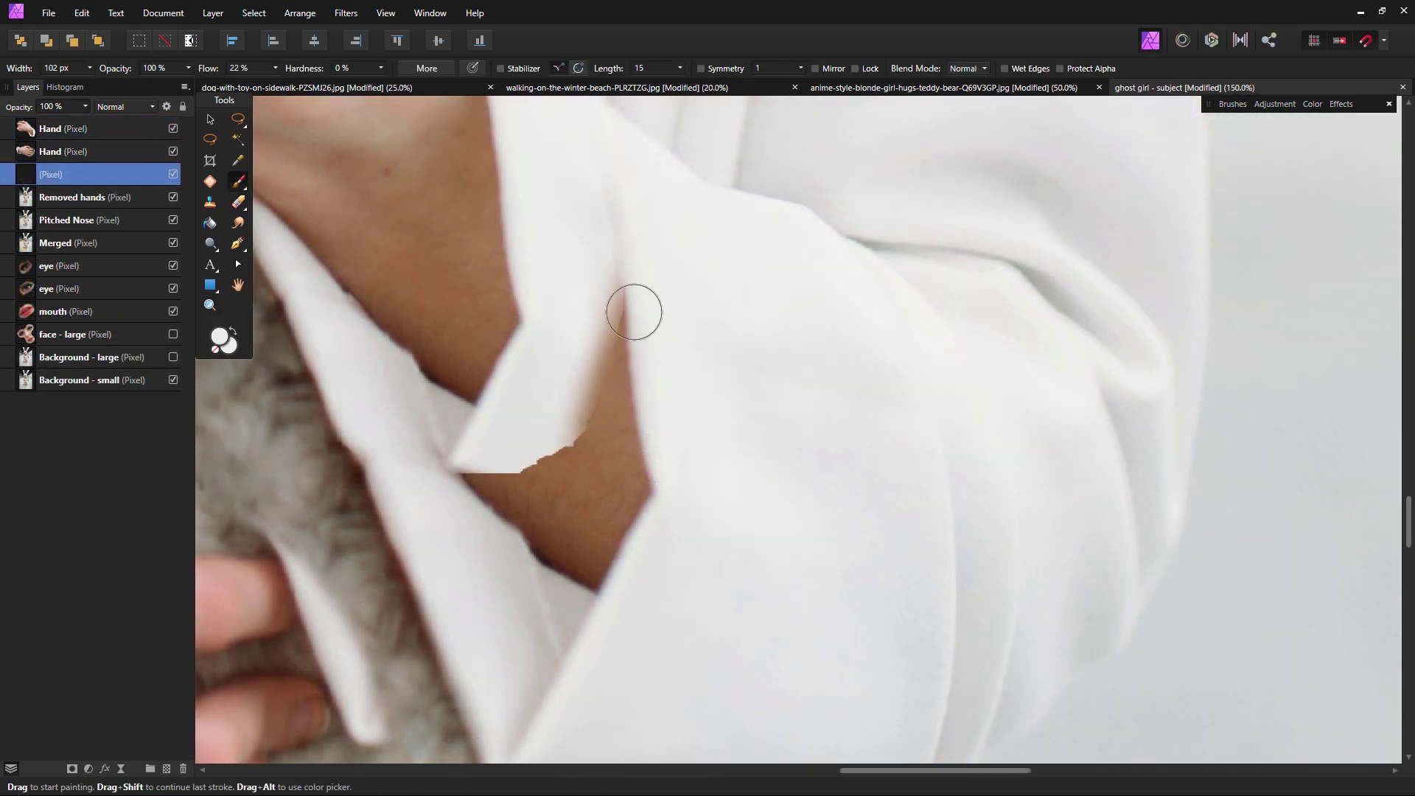
drag(639, 310, 568, 553)
- Paint resampled sleeve tones over the remaining skin and the ragged lower end of the upper hand's cuff
alt+click(442, 502)
mouse_move(530, 501)
mouse_down()
mouse_move(550, 701)
mouse_move(546, 526)
mouse_move(516, 663)
mouse_up()
mouse_move(464, 486)
mouse_down()
mouse_move(578, 360)
mouse_move(597, 398)
mouse_move(1253, 162)
mouse_up()
mouse_move(538, 190)
mouse_down()
mouse_move(366, 644)
mouse_move(448, 438)
mouse_up()
alt+click(472, 457)
alt+click(442, 420)
mouse_move(511, 347)
mouse_down()
mouse_move(464, 398)
mouse_move(395, 582)
mouse_up()
- Refine the cuff's edges and folds with a smaller brush and freshly sampled sleeve shades
key(bracketleft)
key(bracketleft)
key(bracketleft)
key(bracketleft)
alt+click(516, 435)
drag(499, 449, 555, 371)
alt+click(482, 479)
mouse_move(435, 530)
mouse_down()
mouse_move(518, 360)
mouse_move(612, 361)
mouse_up()
mouse_move(601, 390)
mouse_down()
mouse_move(477, 635)
mouse_move(595, 413)
mouse_up()
- Clone fur over the pink remnant above the lower hand on the Removed hands layer, enlarging the brush from 174 to 264.7 px
key(z)
drag(595, 479, 442, 479)
drag(704, 391, 811, 390)
click(85, 197)
key(s)
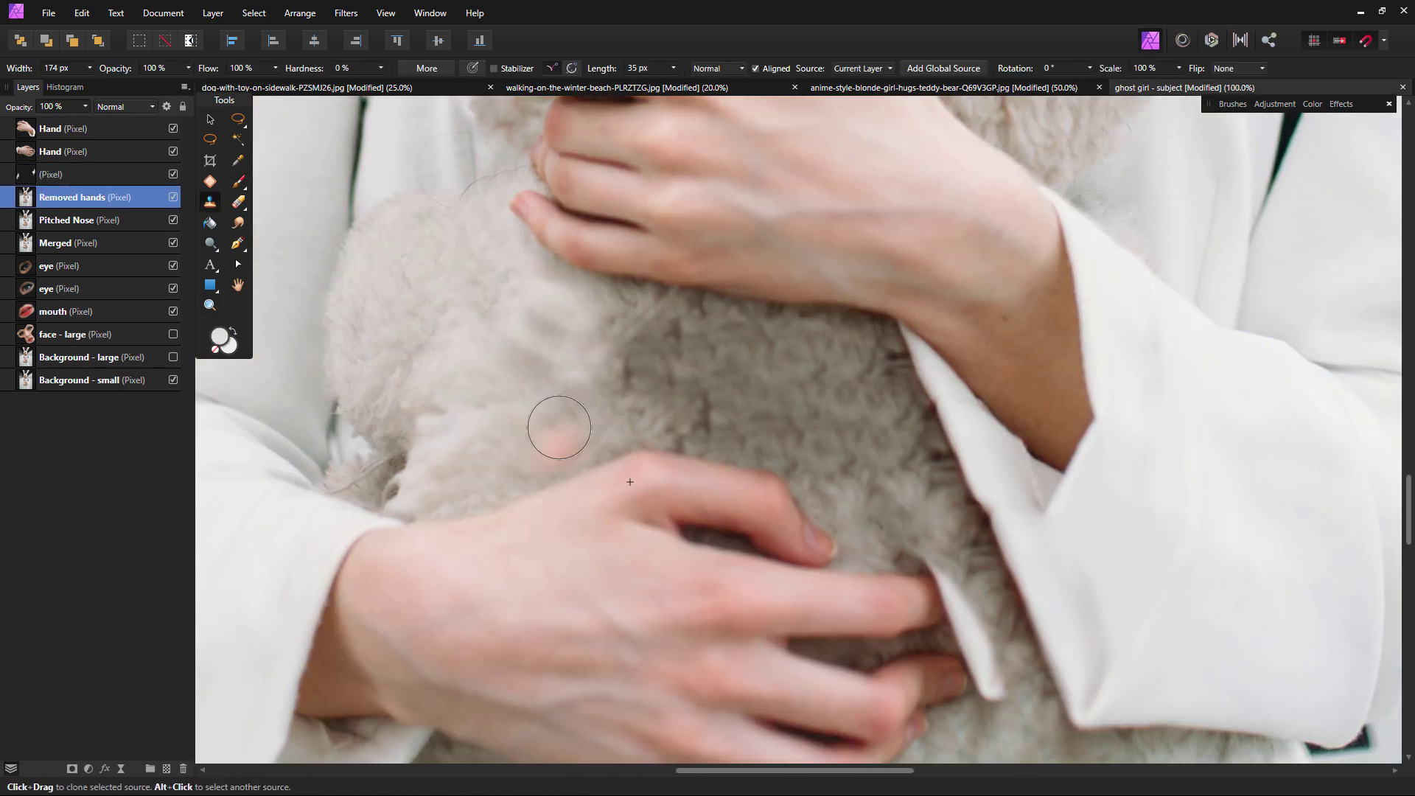
alt+click(557, 426)
drag(558, 426, 434, 434)
key(bracketright)
key(bracketright)
key(bracketright)
key(bracketright)
mouse_move(540, 413)
mouse_down()
mouse_move(612, 382)
mouse_move(497, 447)
mouse_up()
- Check the lower Hand layer by toggling its visibility and erase the sleeve remnant at its fingertips
drag(680, 455, 594, 334)
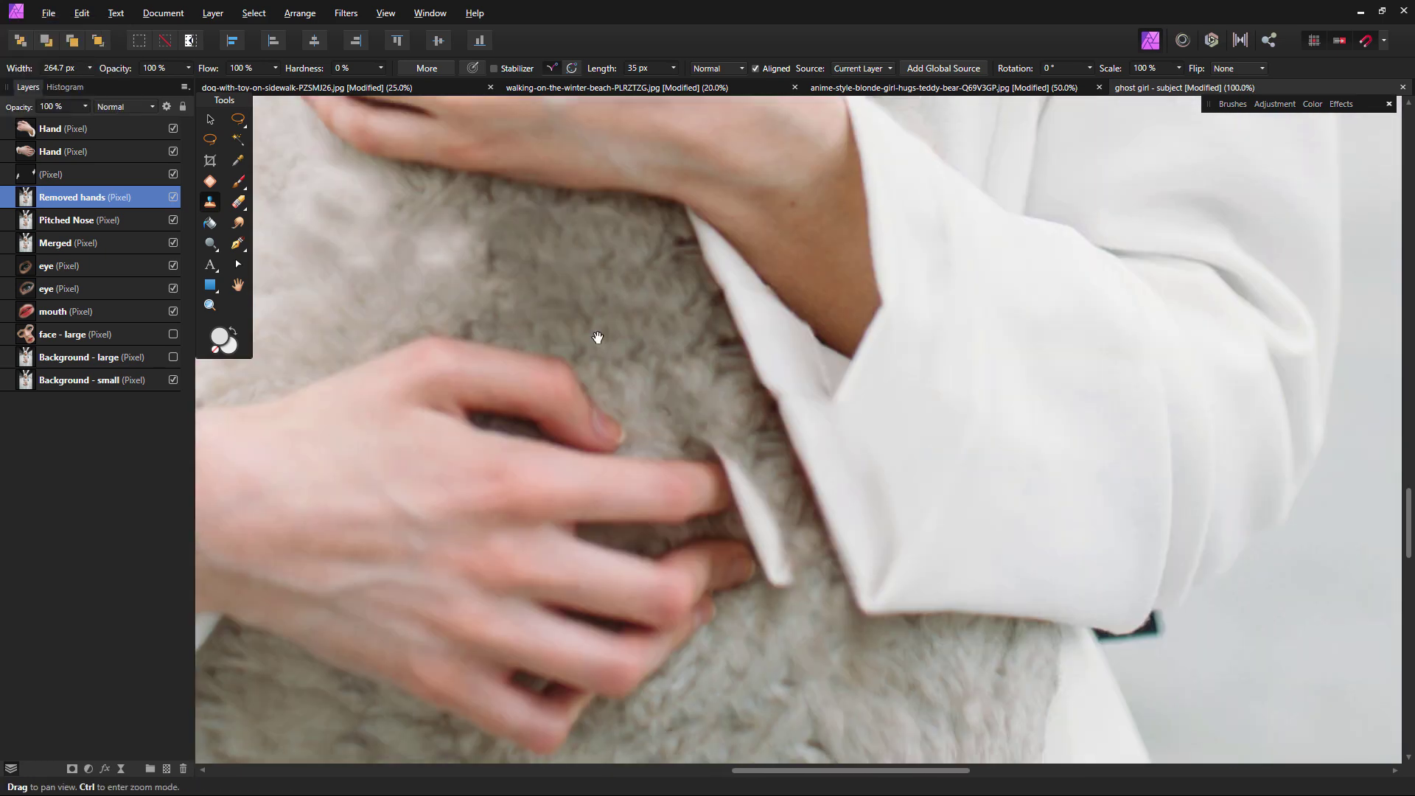
drag(841, 615, 726, 468)
click(173, 151)
click(173, 151)
click(84, 151)
click(239, 181)
click(239, 202)
drag(618, 313, 657, 460)
- Return to the Removed hands layer with the Clone Brush and reduce the brush below 264.7 px for the white sleeve remnant
click(109, 197)
key(s)
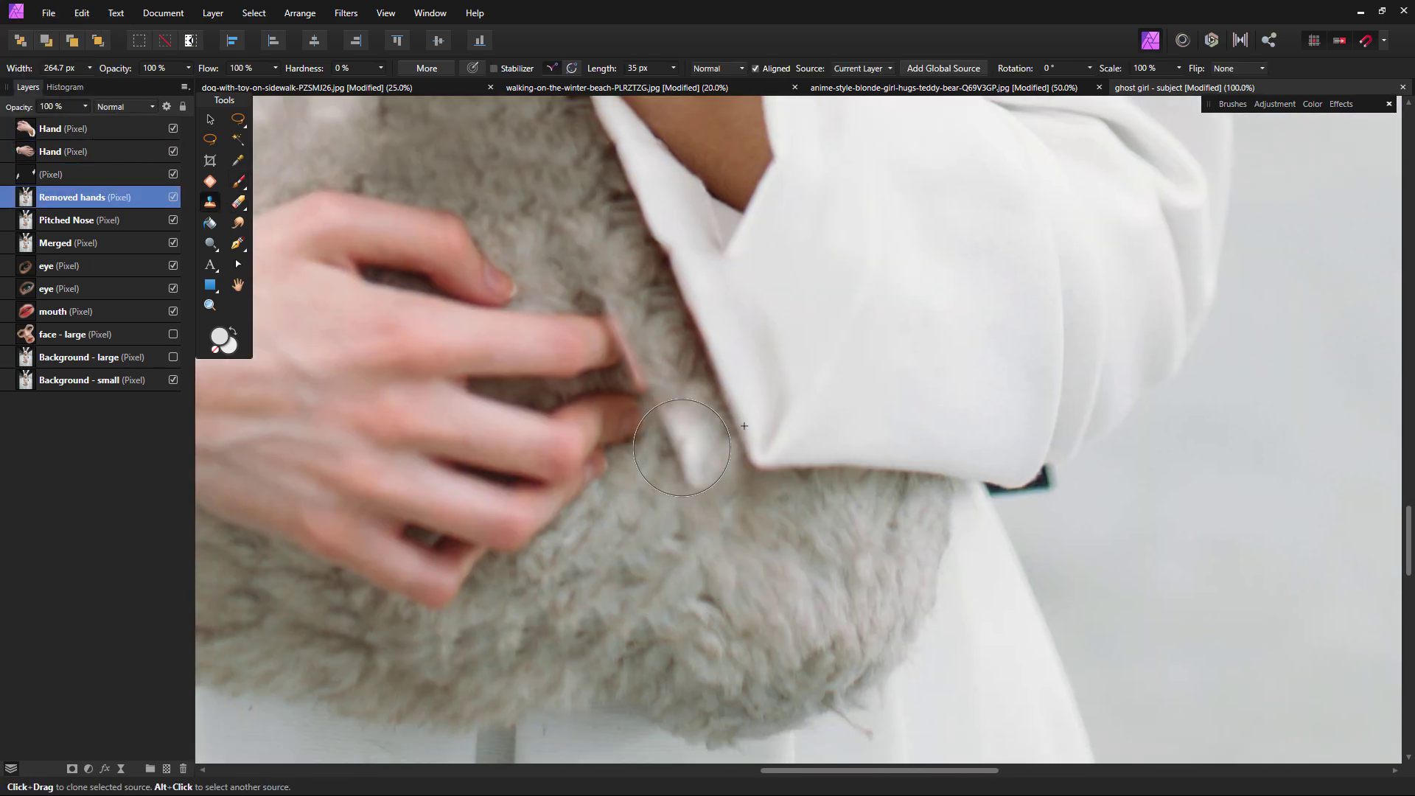
key(bracketleft)
key(bracketleft)
key(bracketleft)
key(bracketleft)
- Clean up the lower hand's fingertip edges on its Hand layer and clone fur around them on the Removed hands layer
click(117, 156)
mouse_move(614, 317)
mouse_down()
mouse_move(639, 377)
mouse_move(592, 302)
mouse_move(555, 176)
mouse_up()
click(237, 199)
click(85, 197)
key(s)
drag(568, 418, 774, 744)
drag(395, 123, 582, 383)
mouse_move(773, 409)
mouse_down()
mouse_move(561, 338)
mouse_move(553, 244)
mouse_up()
ctrl+alt+click(553, 244)
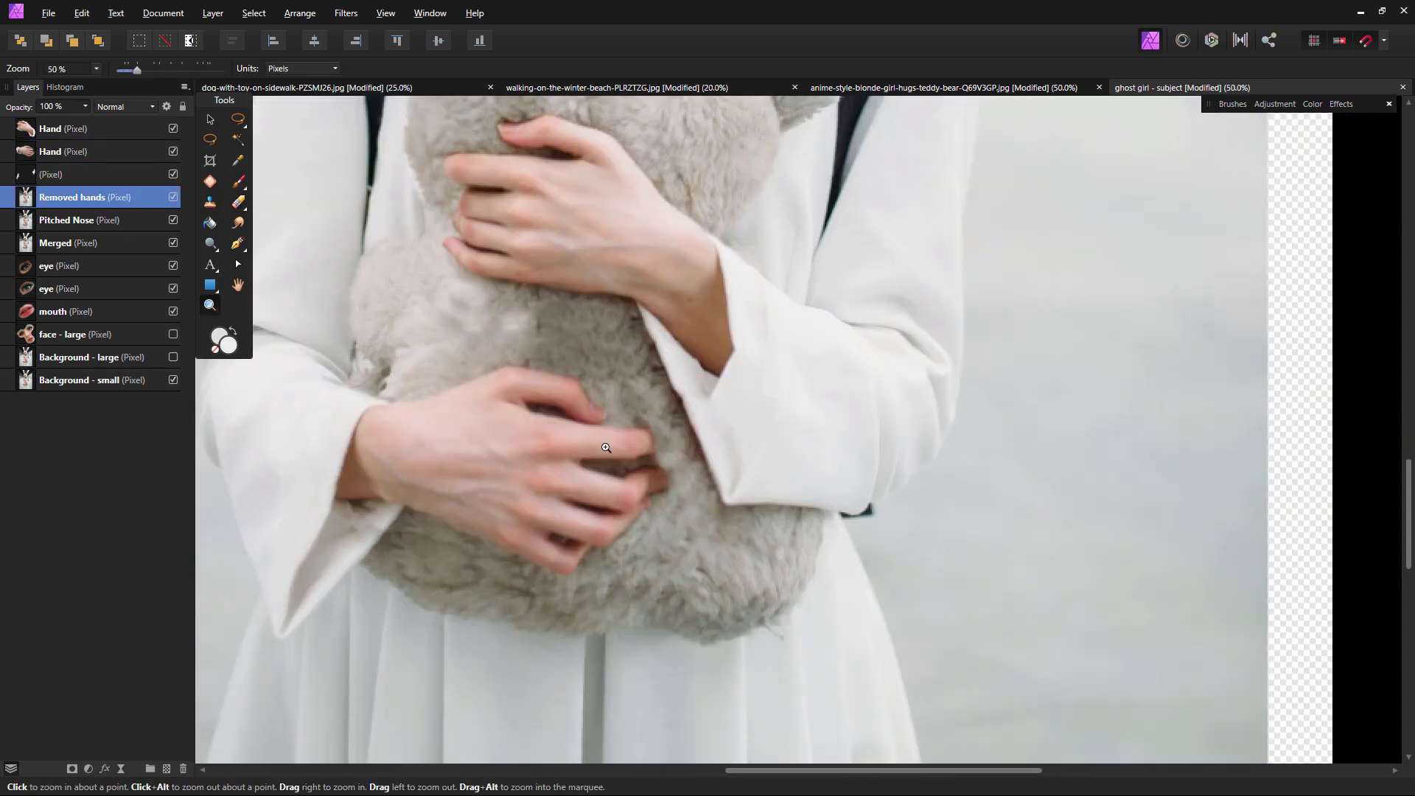
- Even out the bear's belly fur between the hands with a 155.8 px Clone Brush
key(bracketright)
key(bracketright)
key(bracketright)
drag(577, 332, 635, 360)
drag(670, 432, 660, 408)
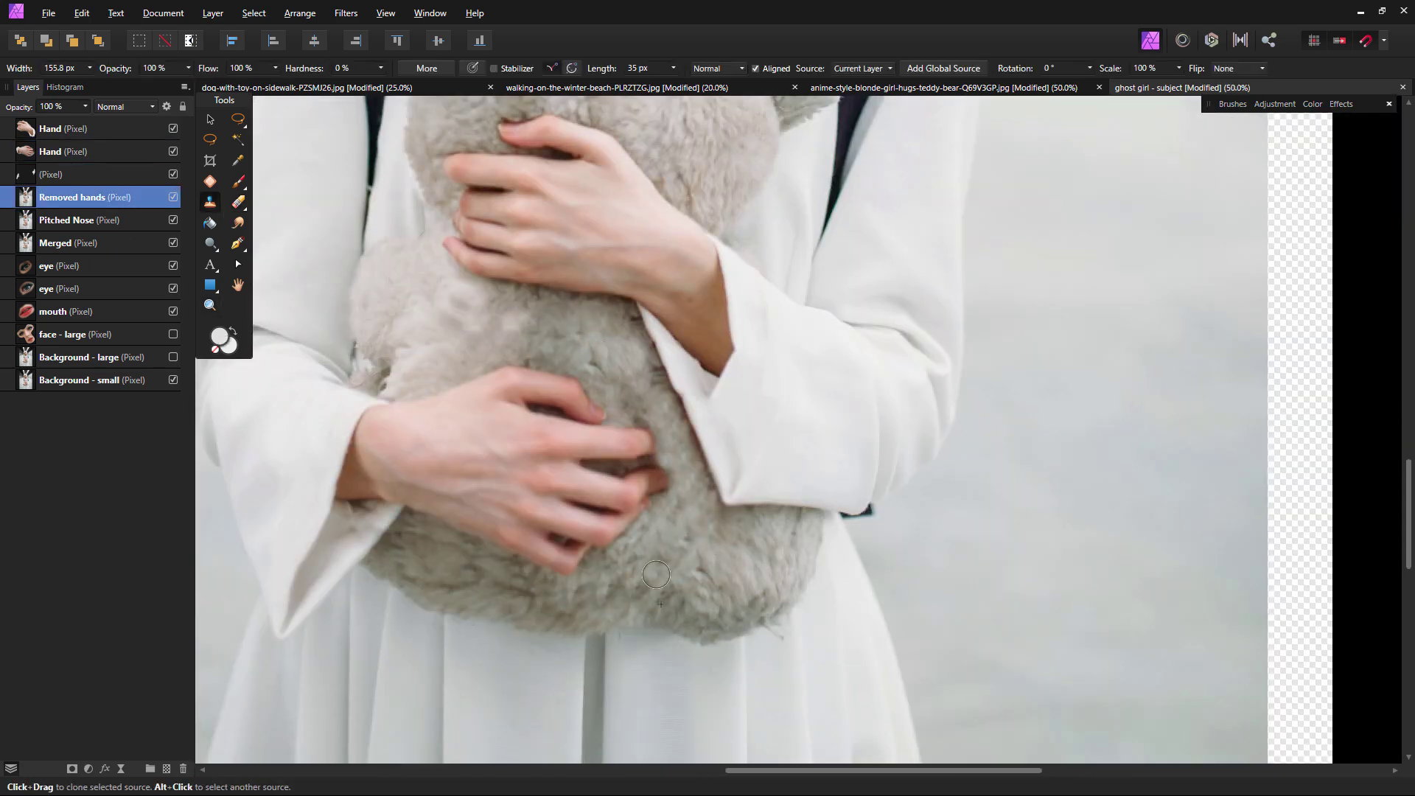
drag(493, 302, 585, 523)
- Group all layers from Background - small to the top Hand layer, duplicate the group and rasterize the duplicate
key(z)
alt+click(482, 416)
click(114, 375)
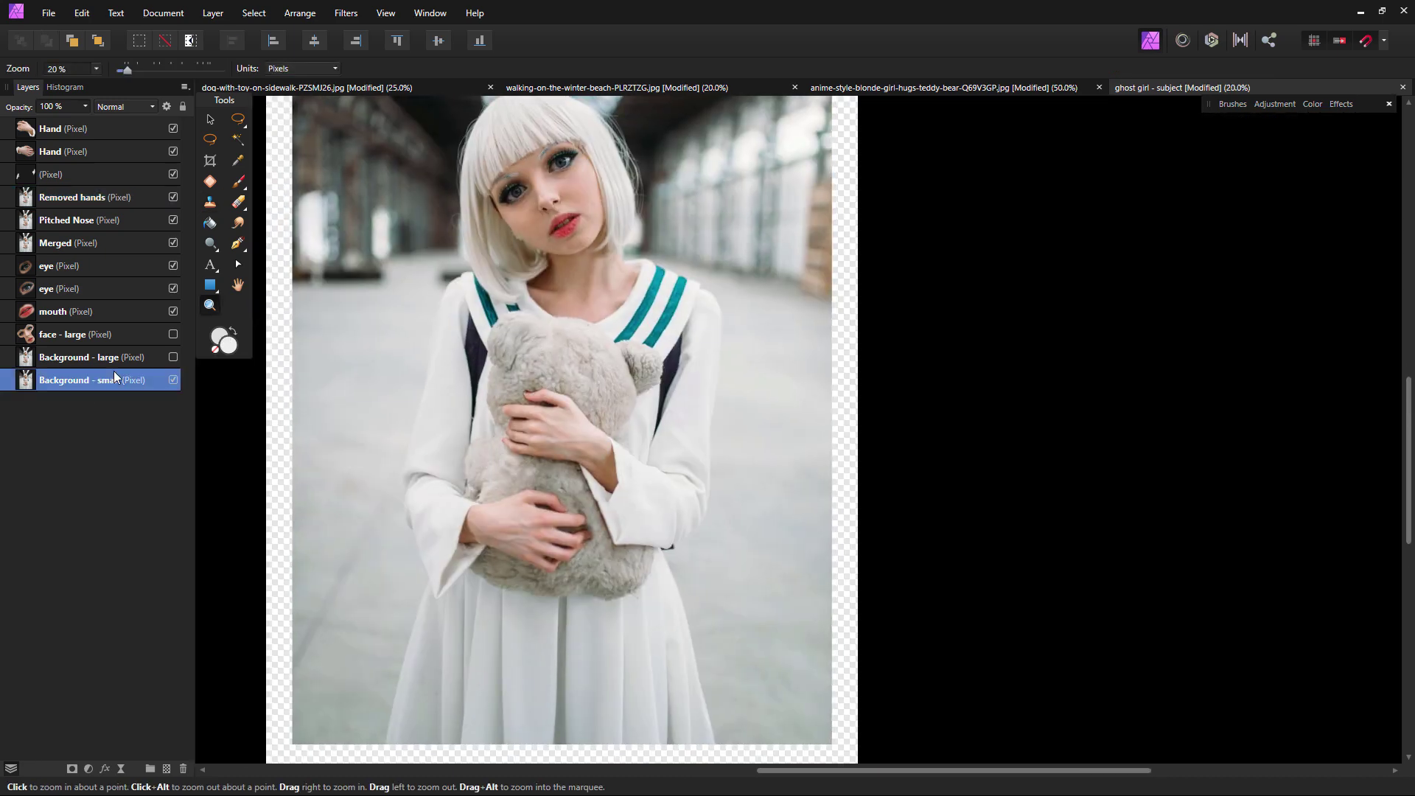
shift+click(105, 128)
key(ctrl+g)
key(ctrl+j)
right_click(100, 130)
click(96, 331)
- Hide the topmost full-image copy and duplicate the girl's selected head to a new layer
click(172, 129)
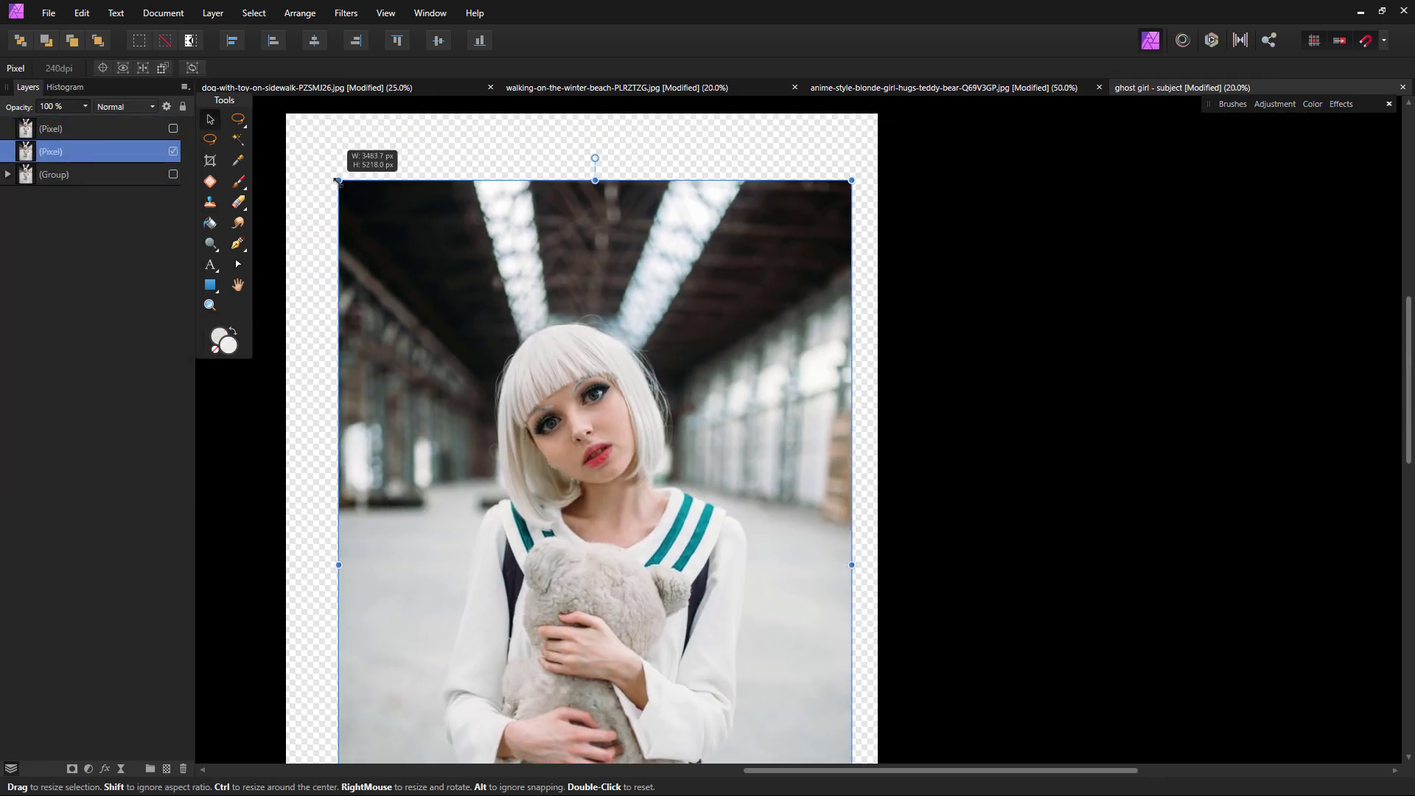
click(173, 128)
key(ctrl+j)
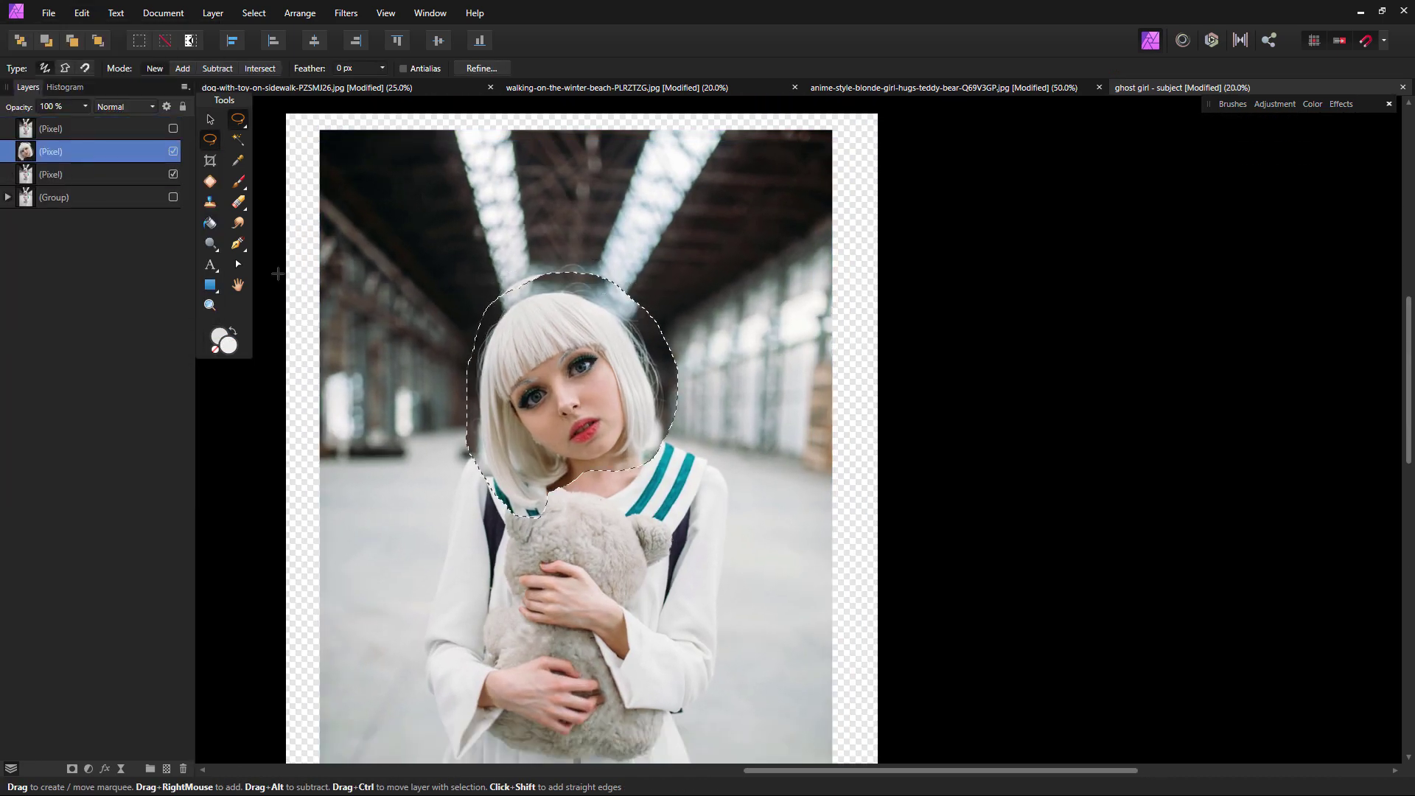
- Deselect and adjust the copied head's placement slightly upward over the original head
key(v)
key(ctrl+d)
drag(597, 493, 591, 473)
scroll(591, 473, up, 3)
drag(694, 303, 688, 294)
drag(706, 352, 703, 343)
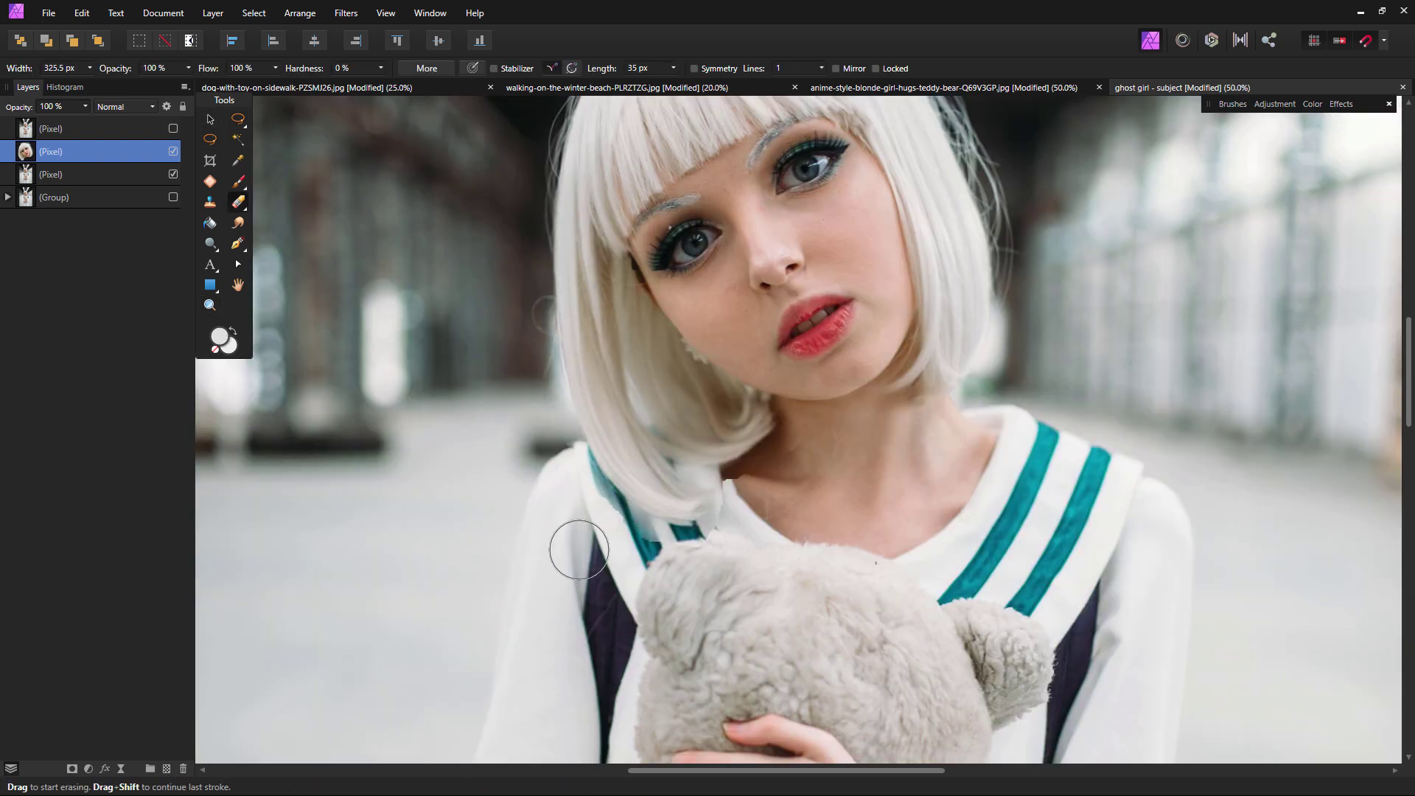
- Erase the copied head's lower edge around the hair tips and collar, reducing the brush to 219.6 px
key([)
key([)
key([)
drag(606, 486, 743, 534)
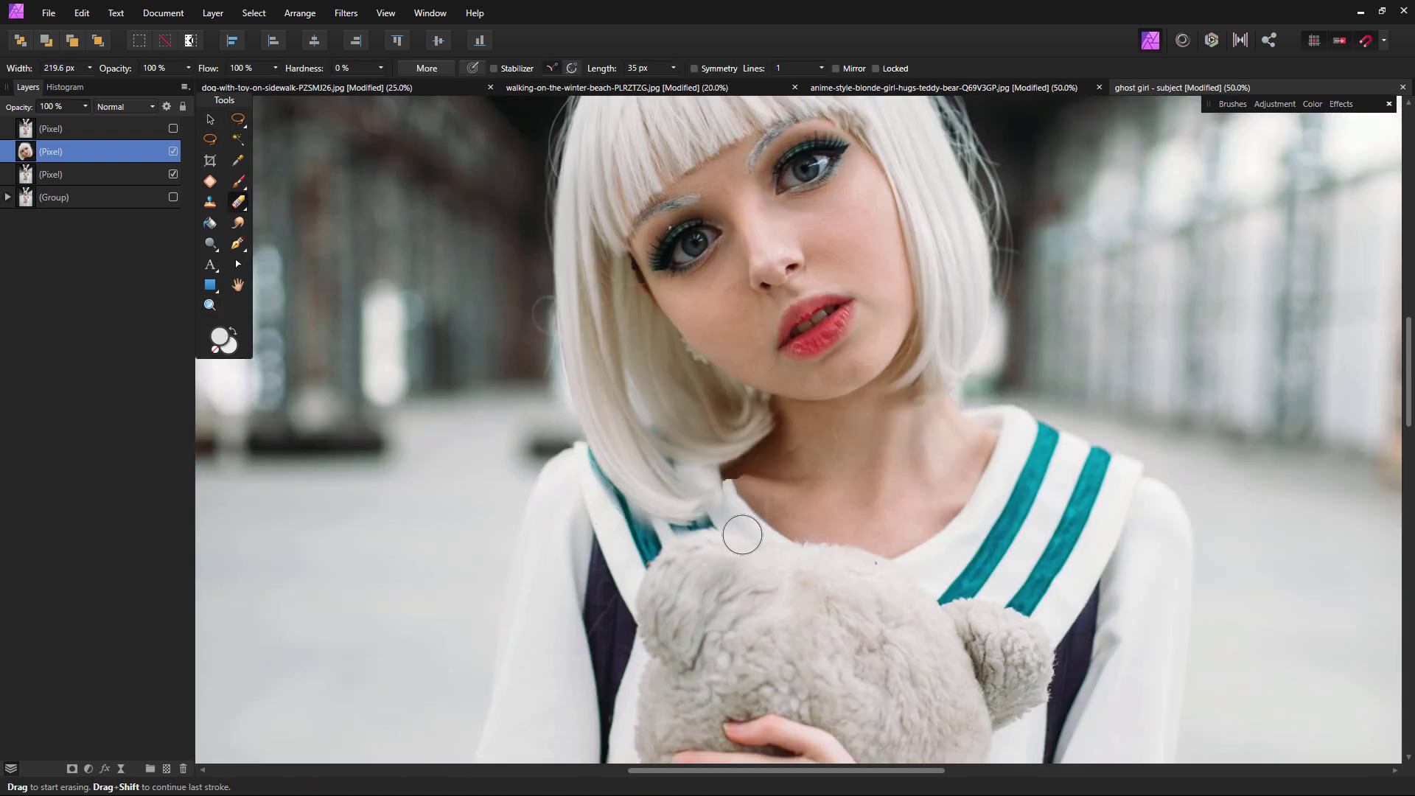
- Shift the copied head slightly down and sideways, and erase its lower edge along the neck and collar with a roughly 205 px brush
key(v)
drag(836, 322, 851, 334)
key(e)
mouse_move(751, 496)
mouse_down()
mouse_move(843, 458)
mouse_move(980, 437)
mouse_up()
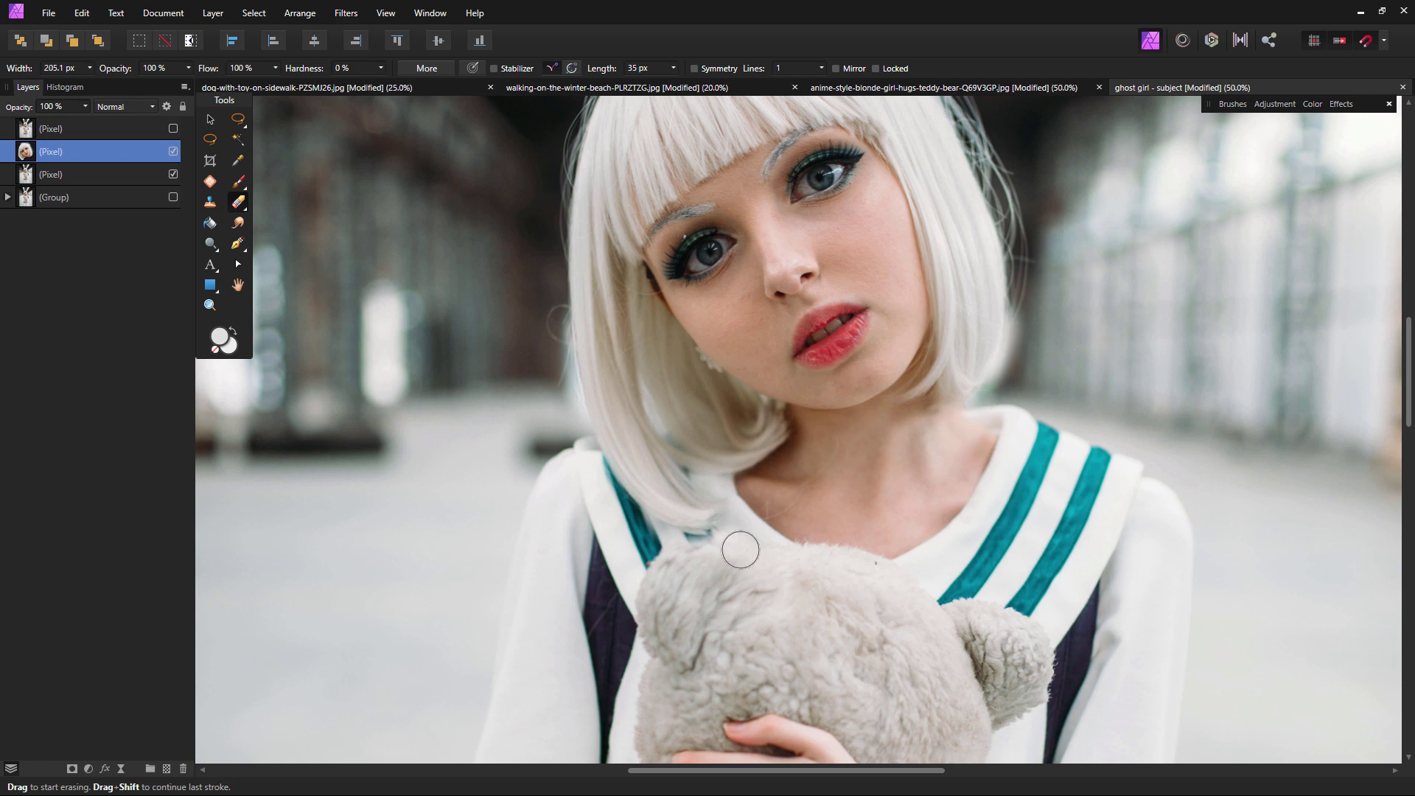
key(])
mouse_move(741, 550)
mouse_down()
mouse_move(718, 528)
mouse_move(594, 497)
mouse_move(586, 440)
mouse_move(757, 540)
mouse_up()
- Compare the image with and without the copied head, and nudge the head sideways and scale it down slightly
click(173, 151)
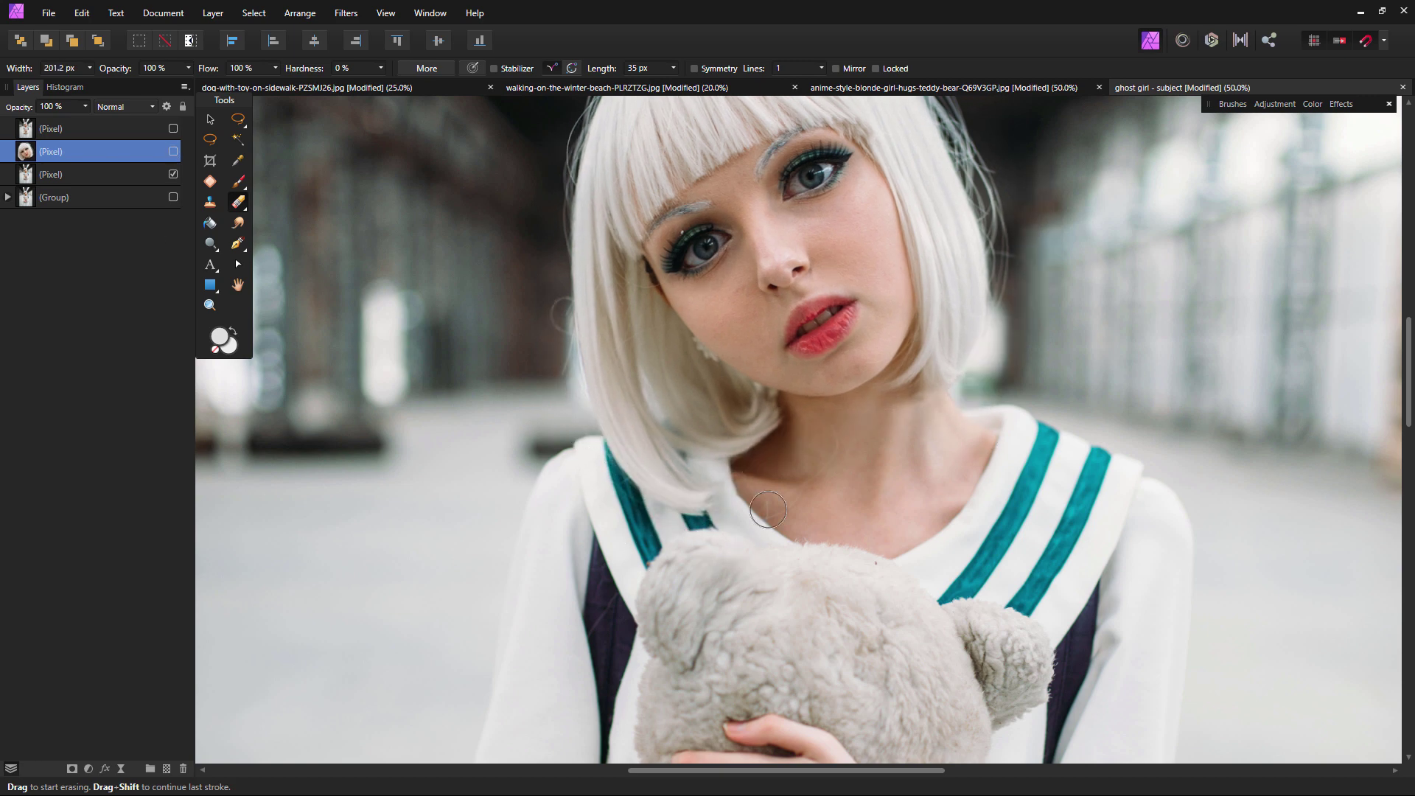
click(173, 150)
click(173, 151)
click(173, 150)
key(v)
drag(877, 355, 873, 355)
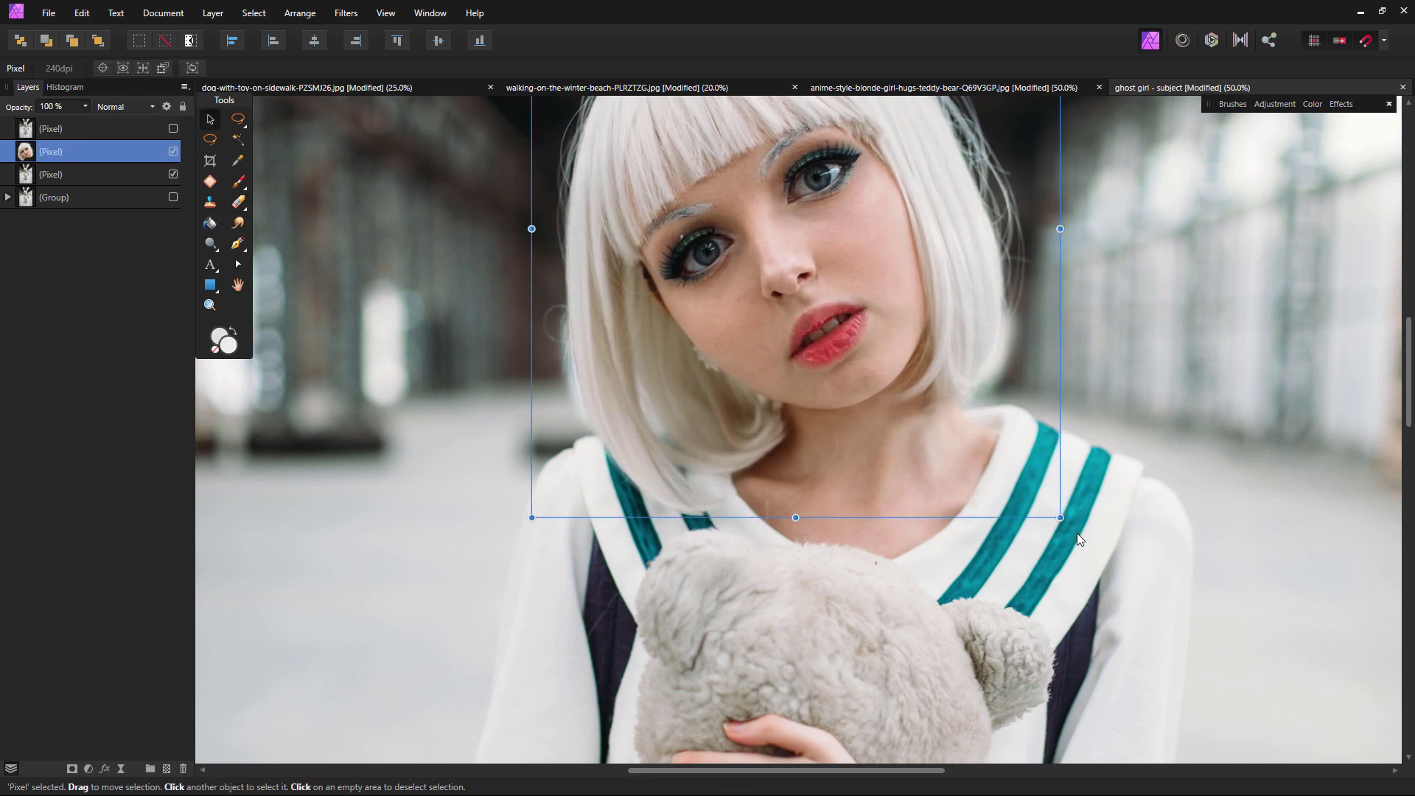
drag(1060, 518, 1053, 511)
key(z)
drag(522, 269, 152, 153)
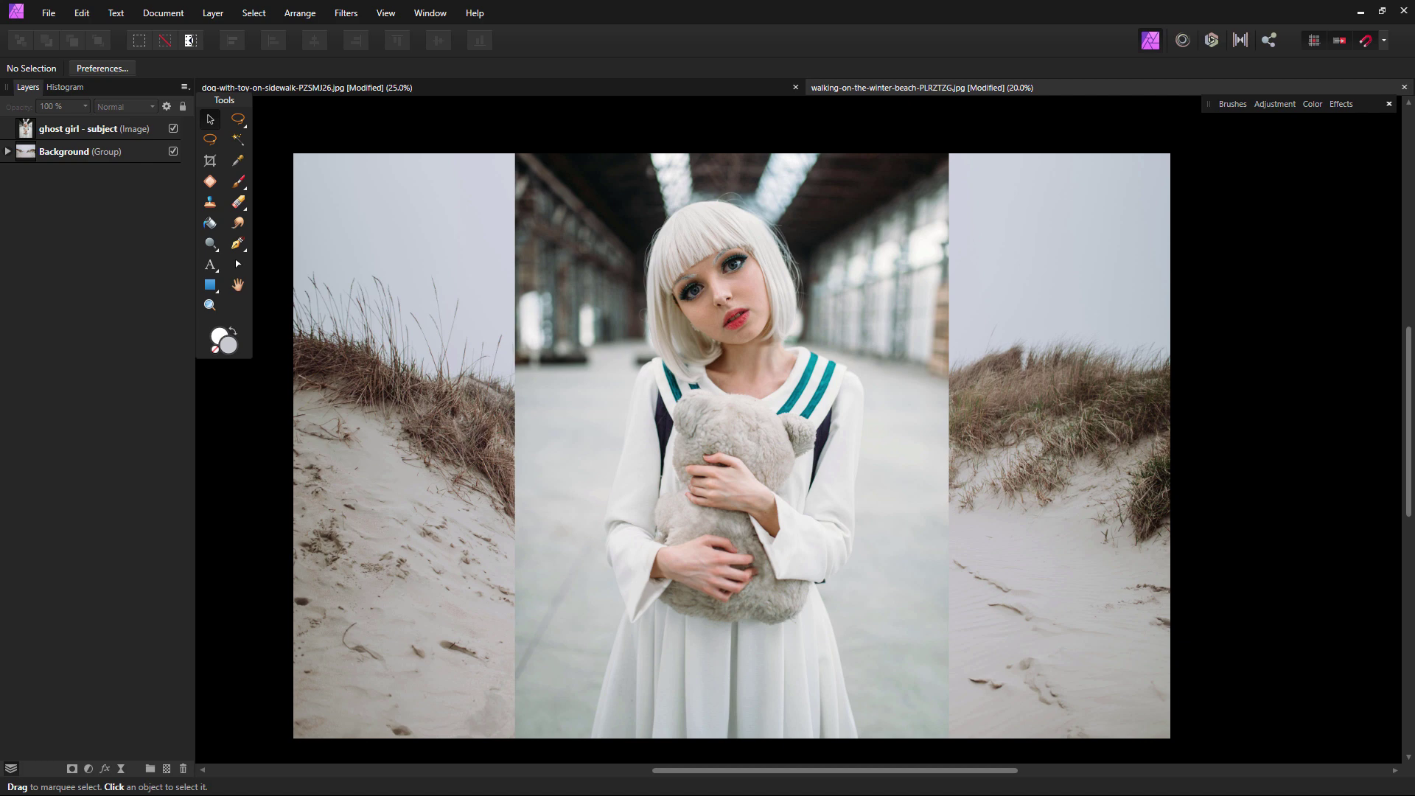
- Trace the girl's body with the Pen tool, starting at the collar and shoulder, and mask the subject image to that outline
click(211, 305)
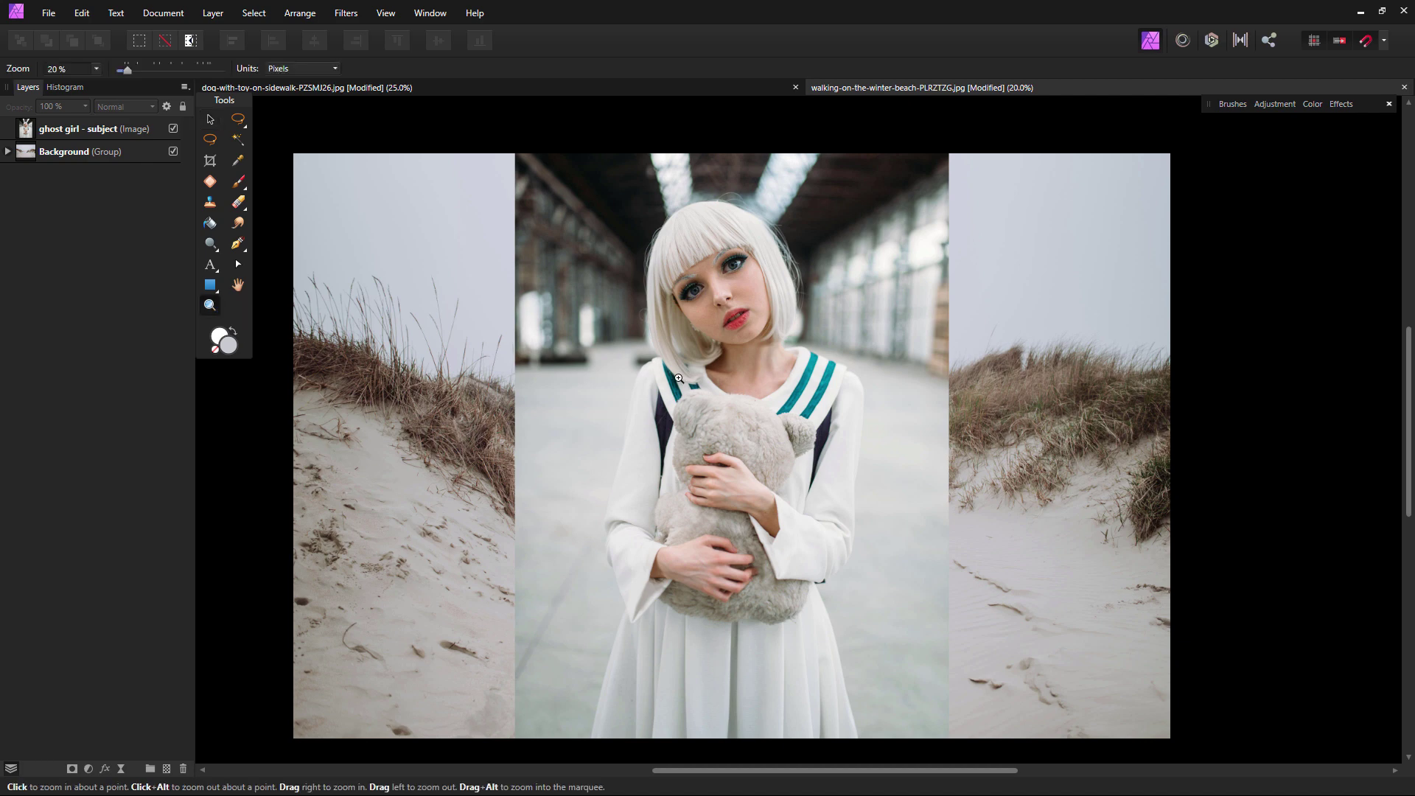
click(679, 367)
click(679, 367)
click(634, 364)
click(593, 344)
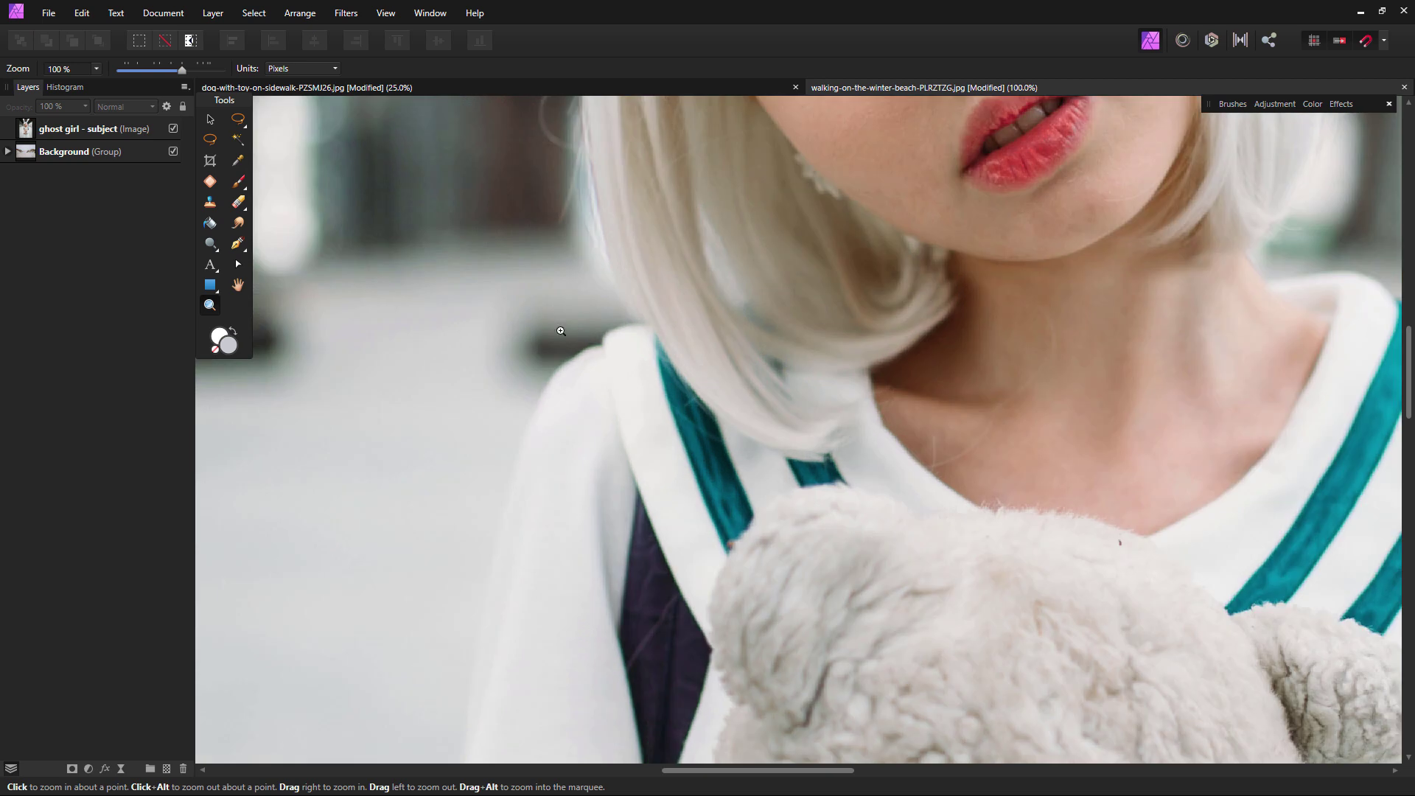
click(237, 243)
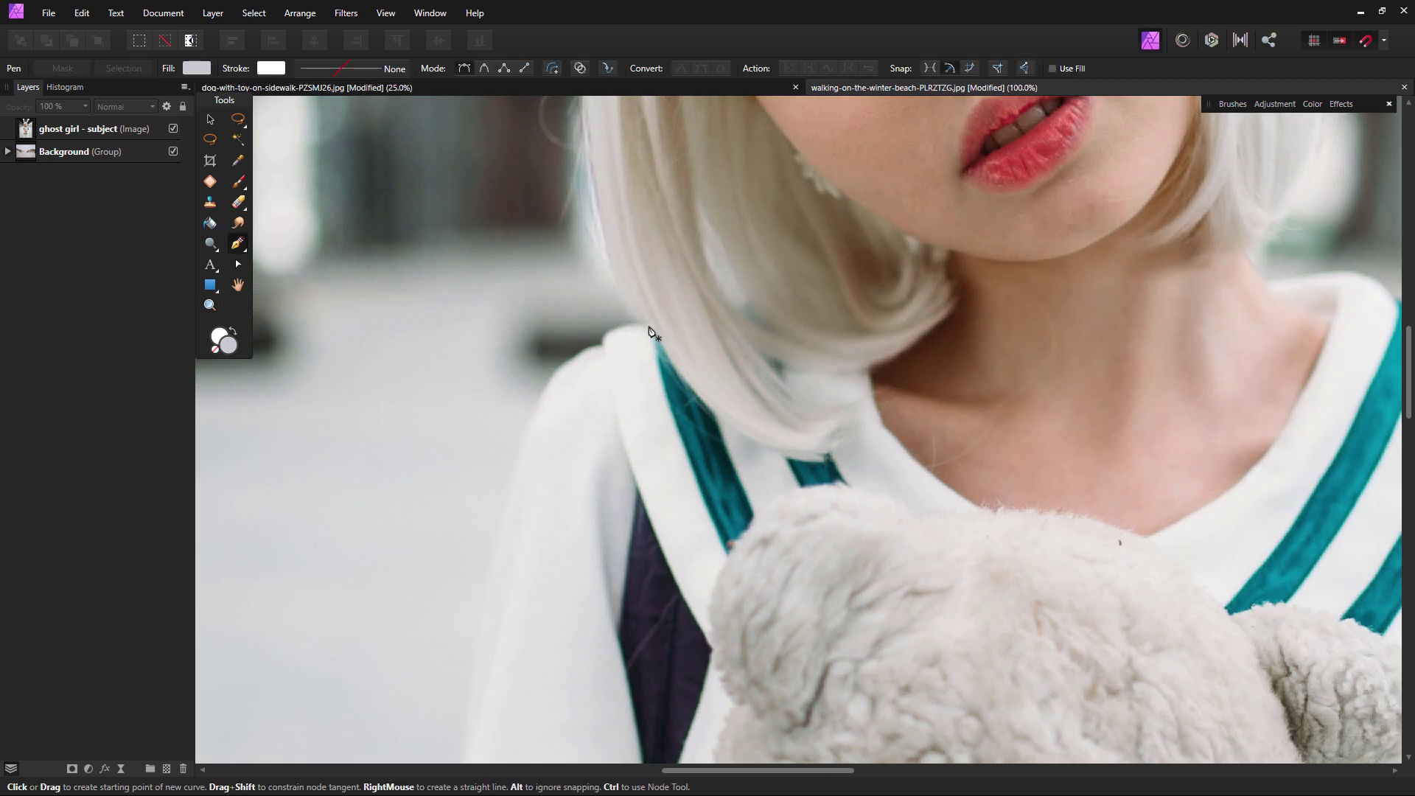
click(649, 326)
drag(603, 358, 554, 371)
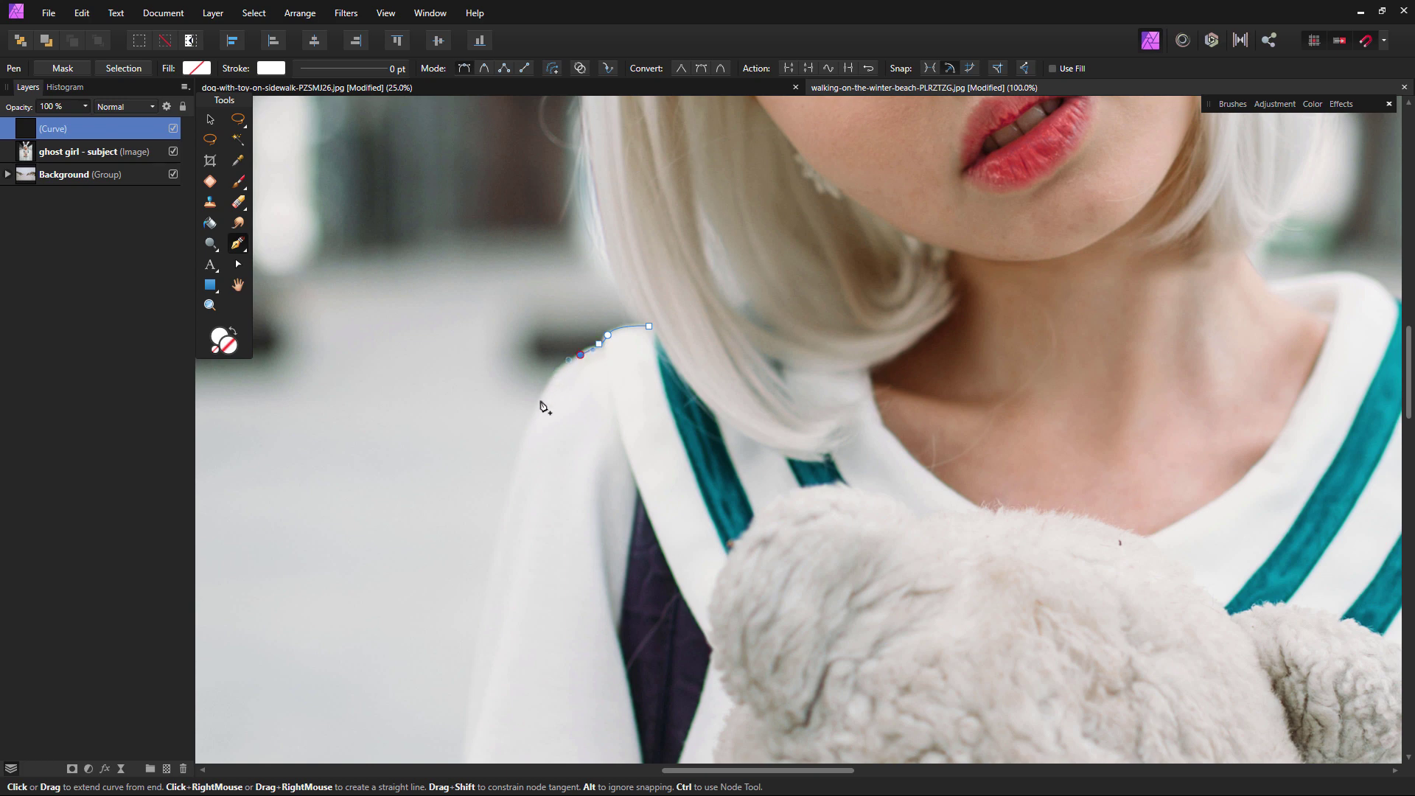
scroll(560, 294, down, 6)
drag(547, 322, 537, 466)
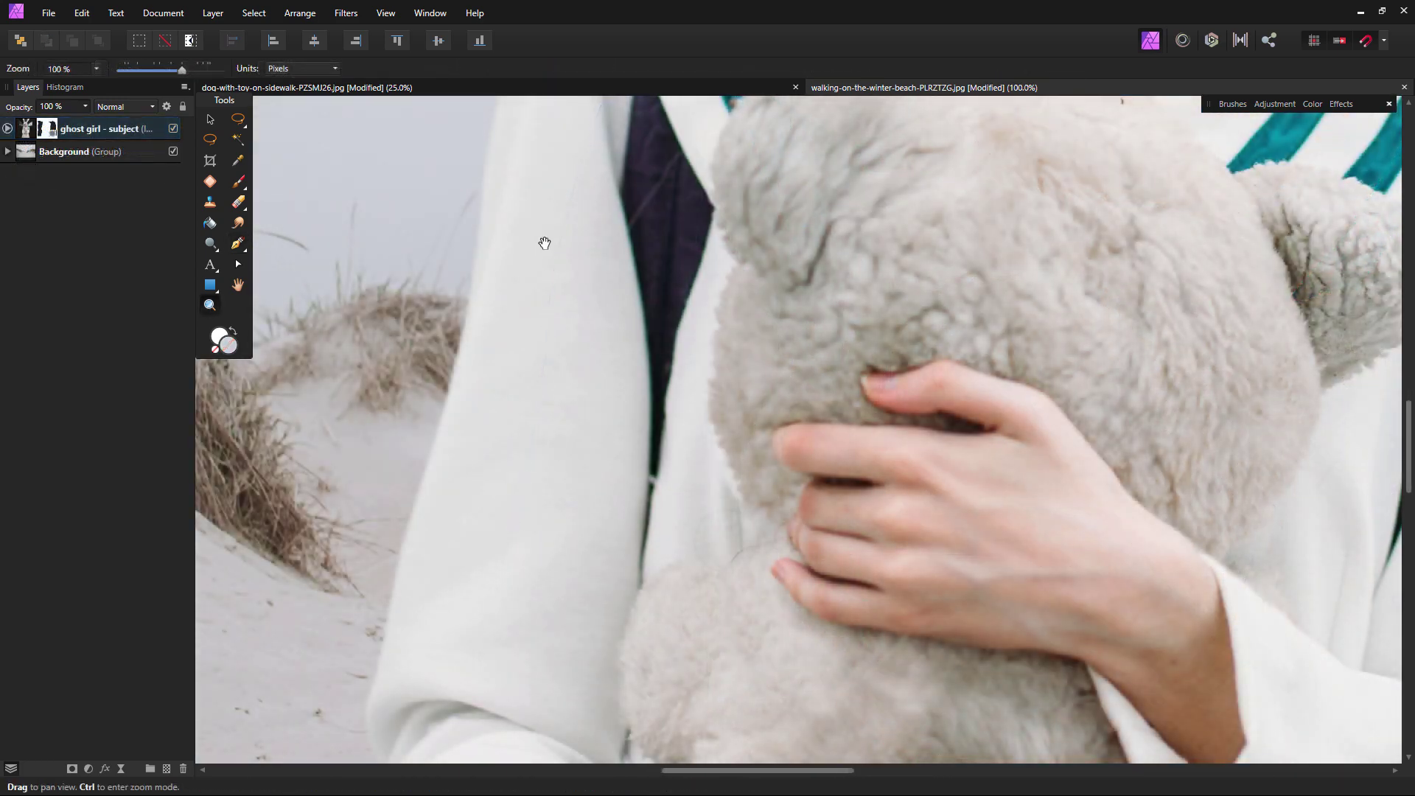
drag(543, 244, 144, 675)
drag(768, 648, 875, 643)
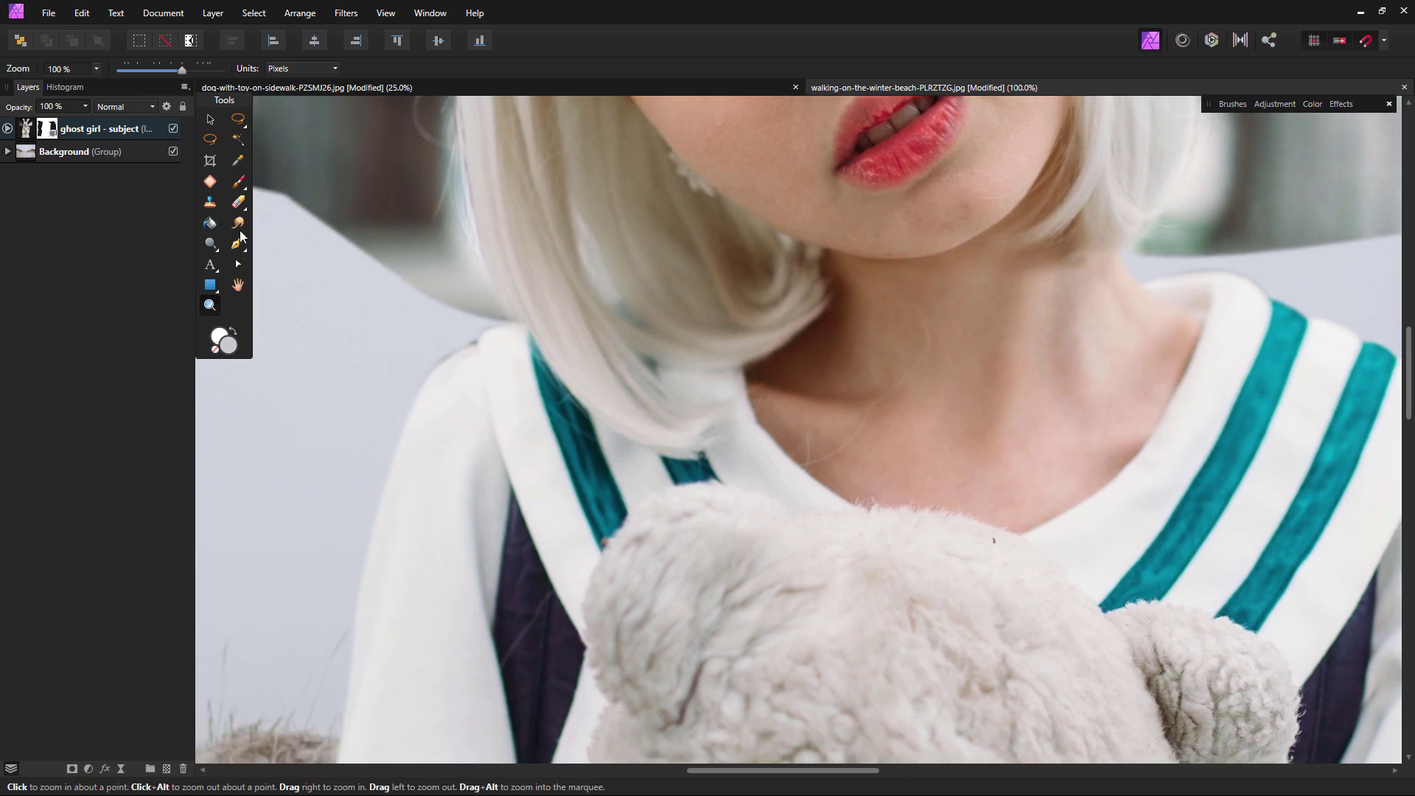
- Rasterize the ghost girl - subject layer, lasso the warehouse background around the head, and hide it with an inverted mask
right_click(145, 137)
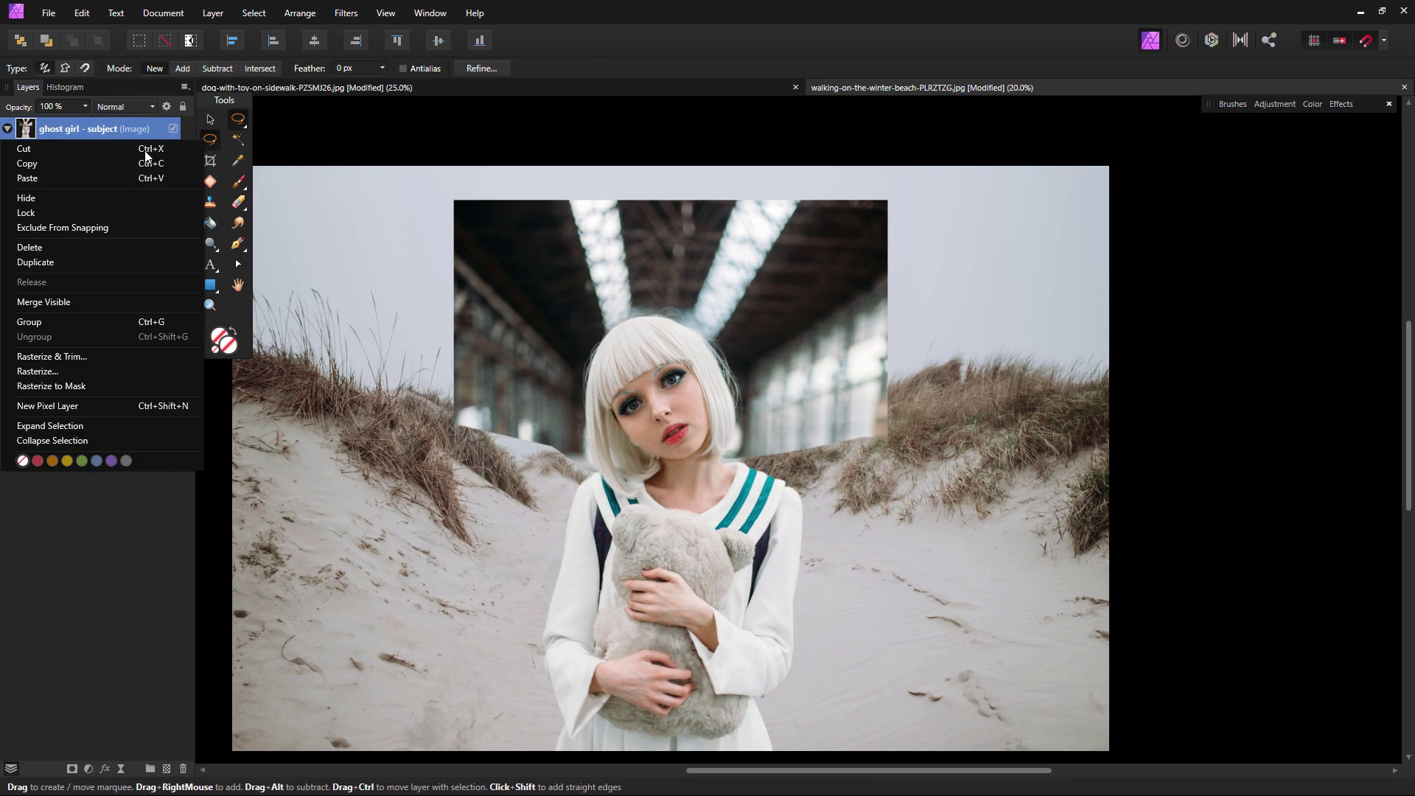
click(110, 373)
drag(585, 416, 606, 337)
mouse_move(722, 457)
mouse_down()
mouse_move(712, 351)
mouse_move(645, 319)
mouse_move(592, 366)
mouse_move(598, 467)
mouse_move(653, 174)
mouse_move(799, 479)
mouse_move(722, 457)
mouse_up()
click(72, 768)
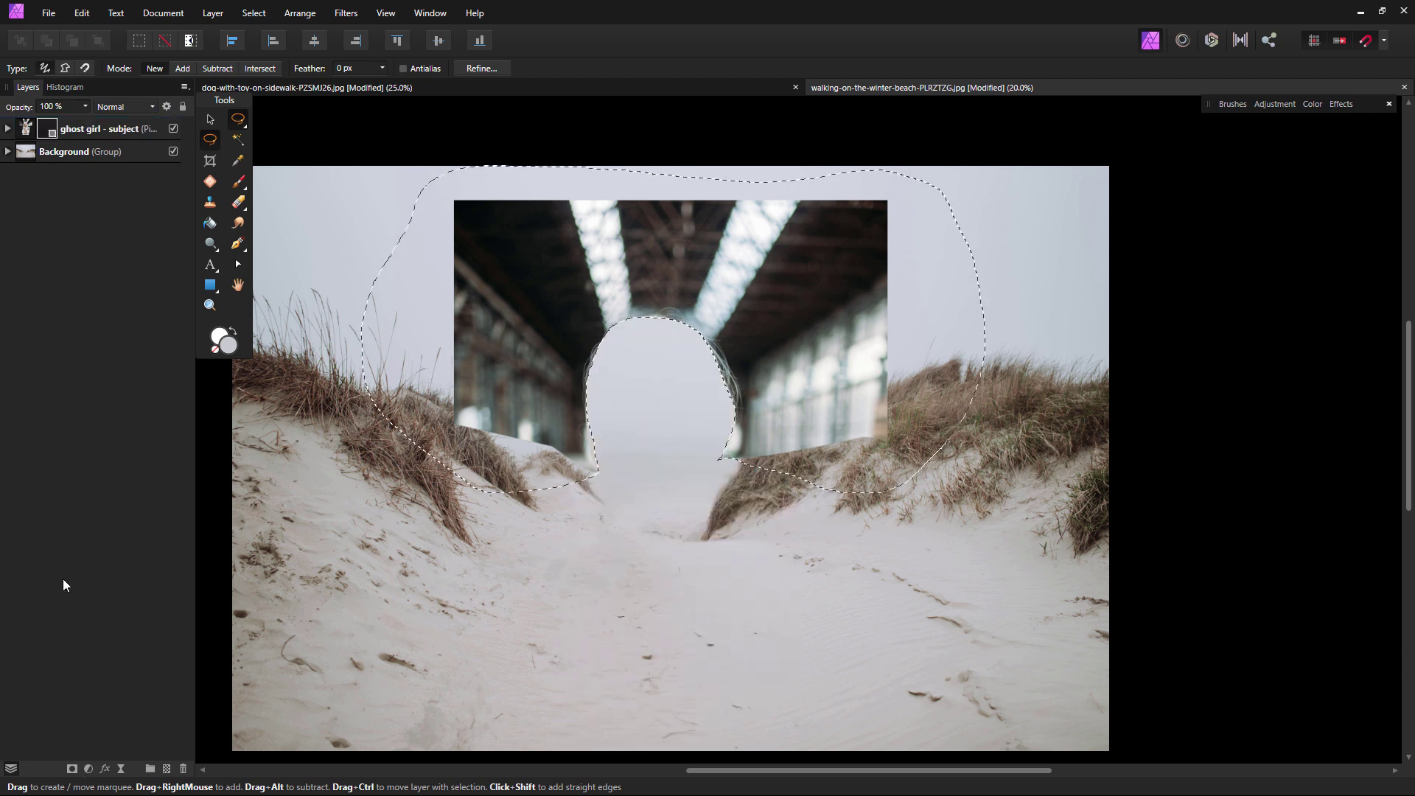
key(ctrl+d)
key(ctrl+i)
- Refine the subject's mask by brushing around the hair edges with a 50 px Matte brush, output to Mask
click(208, 120)
drag(732, 611, 741, 523)
key(z)
drag(644, 243, 723, 304)
right_click(47, 131)
click(62, 262)
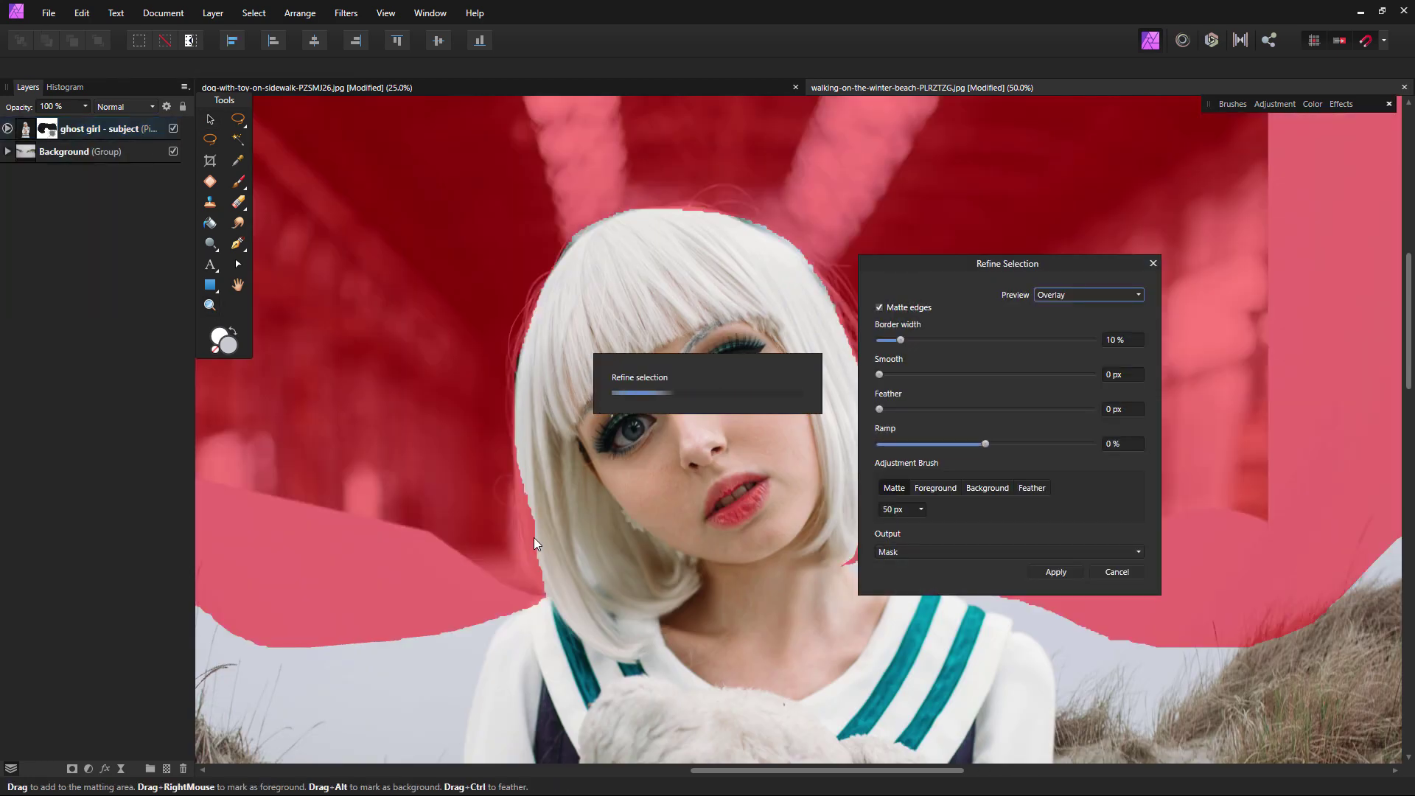
mouse_move(642, 200)
mouse_down()
mouse_move(855, 326)
mouse_move(699, 354)
mouse_up()
mouse_move(707, 579)
mouse_down()
mouse_move(696, 333)
mouse_move(545, 220)
mouse_move(347, 512)
mouse_move(373, 616)
mouse_up()
click(1055, 572)
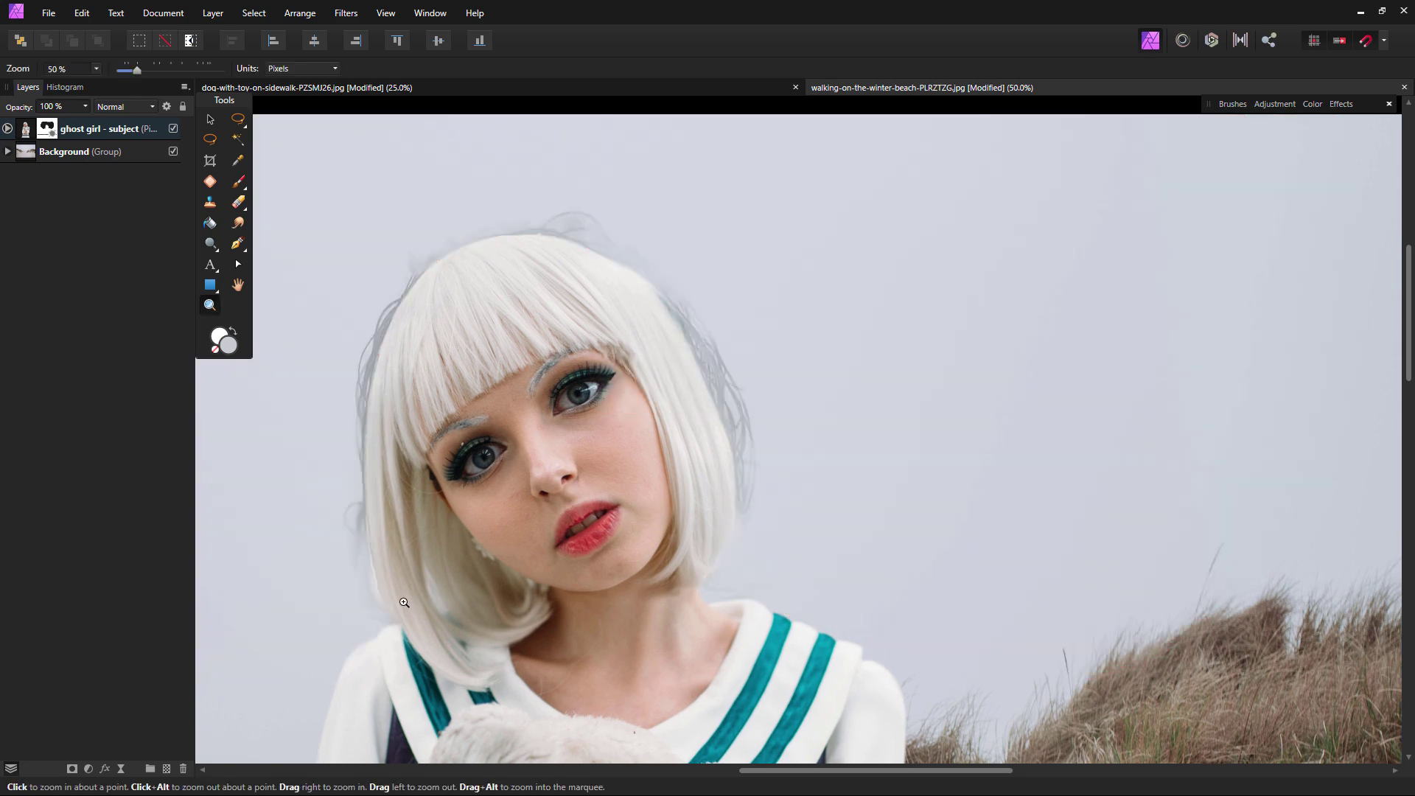
- Rasterize the masked ghost girl - subject layer, duplicate it, and add a mask to the duplicate
drag(551, 558, 644, 477)
click(641, 350)
key(h)
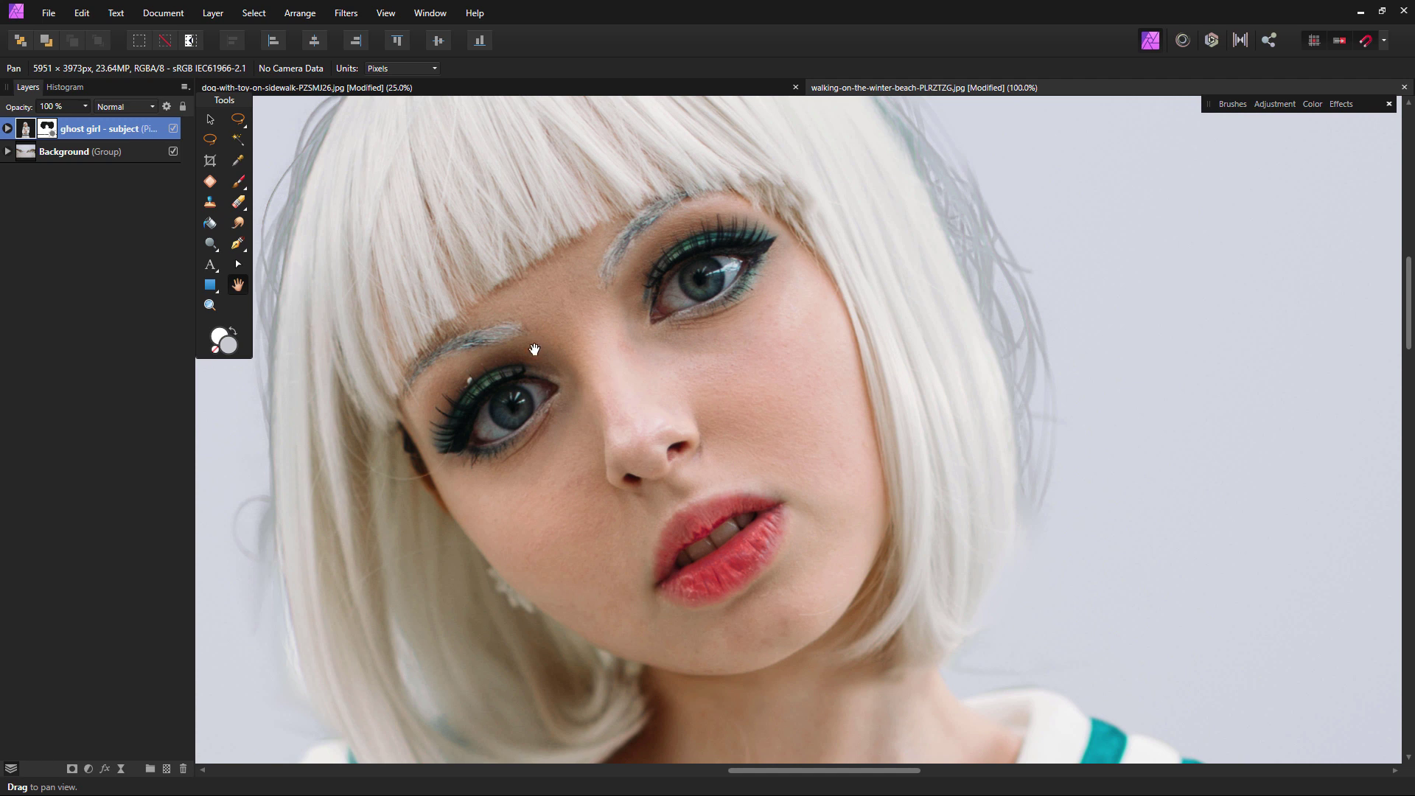
right_click(160, 137)
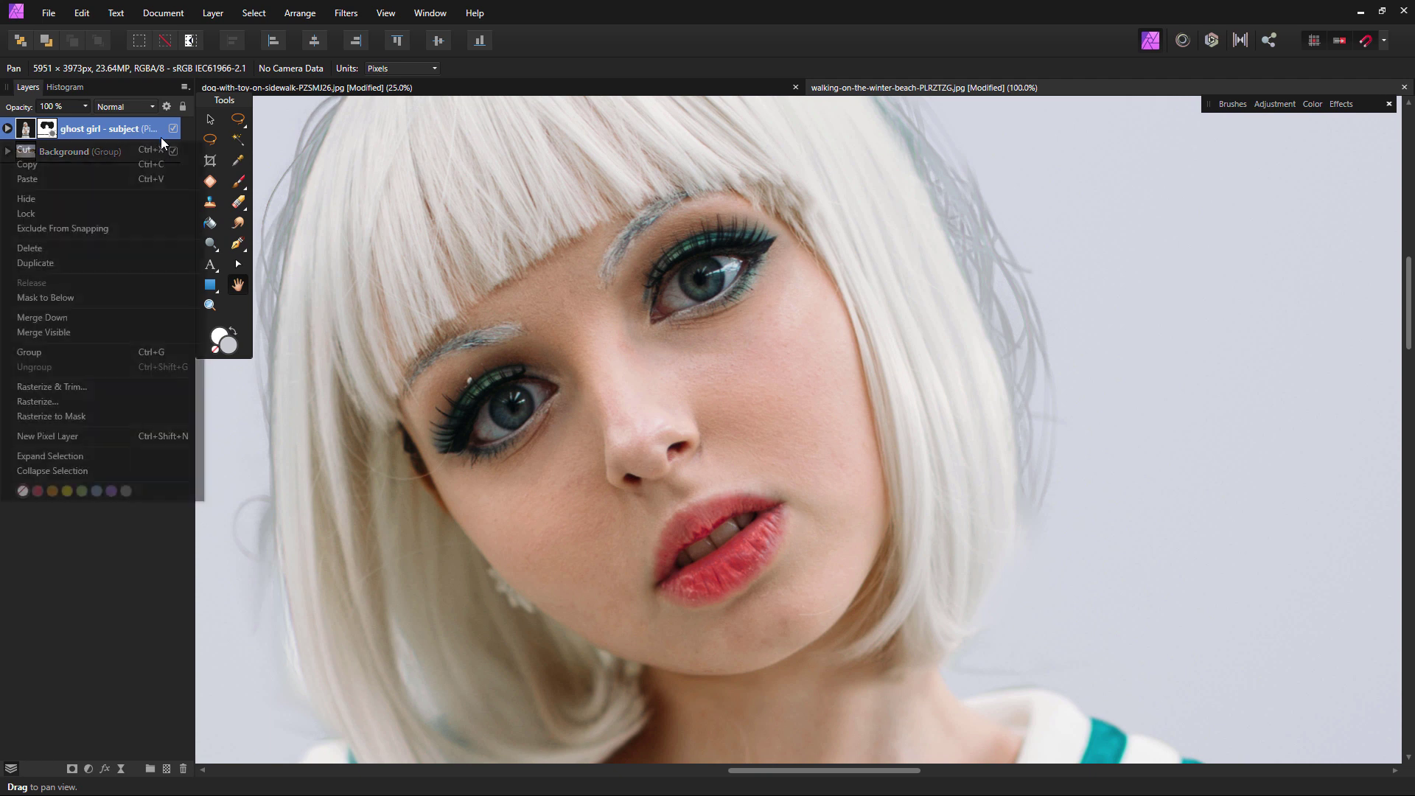
click(124, 400)
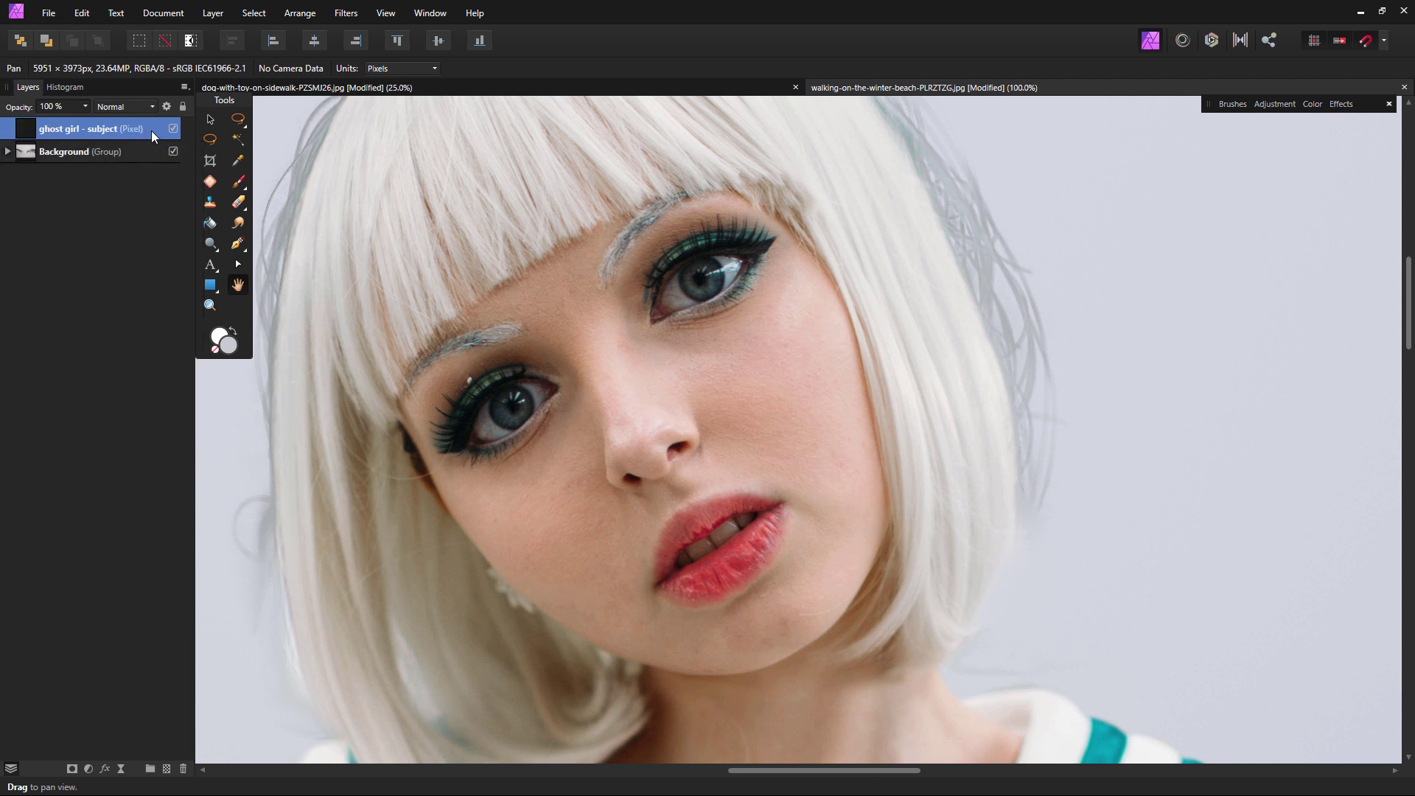
right_click(153, 132)
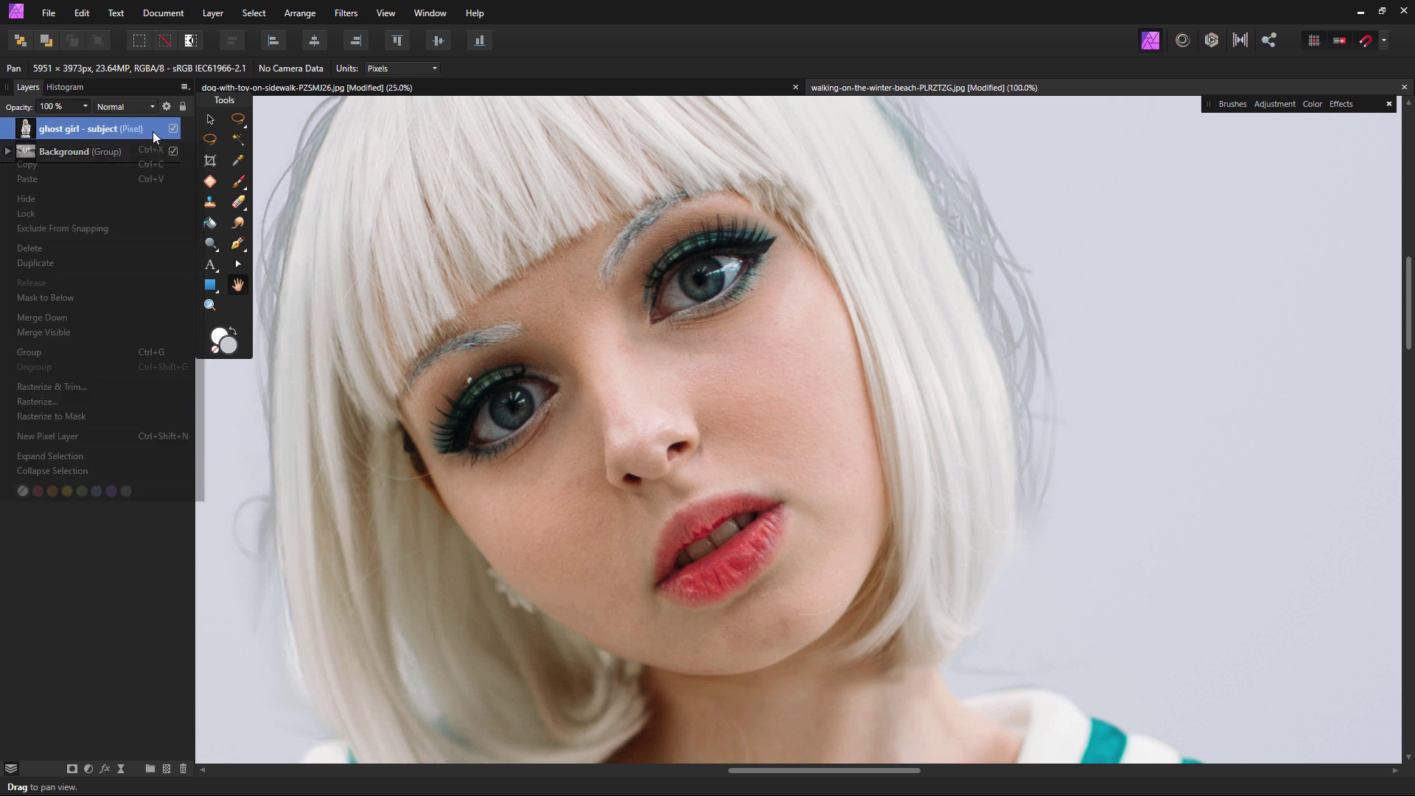
click(125, 262)
click(72, 770)
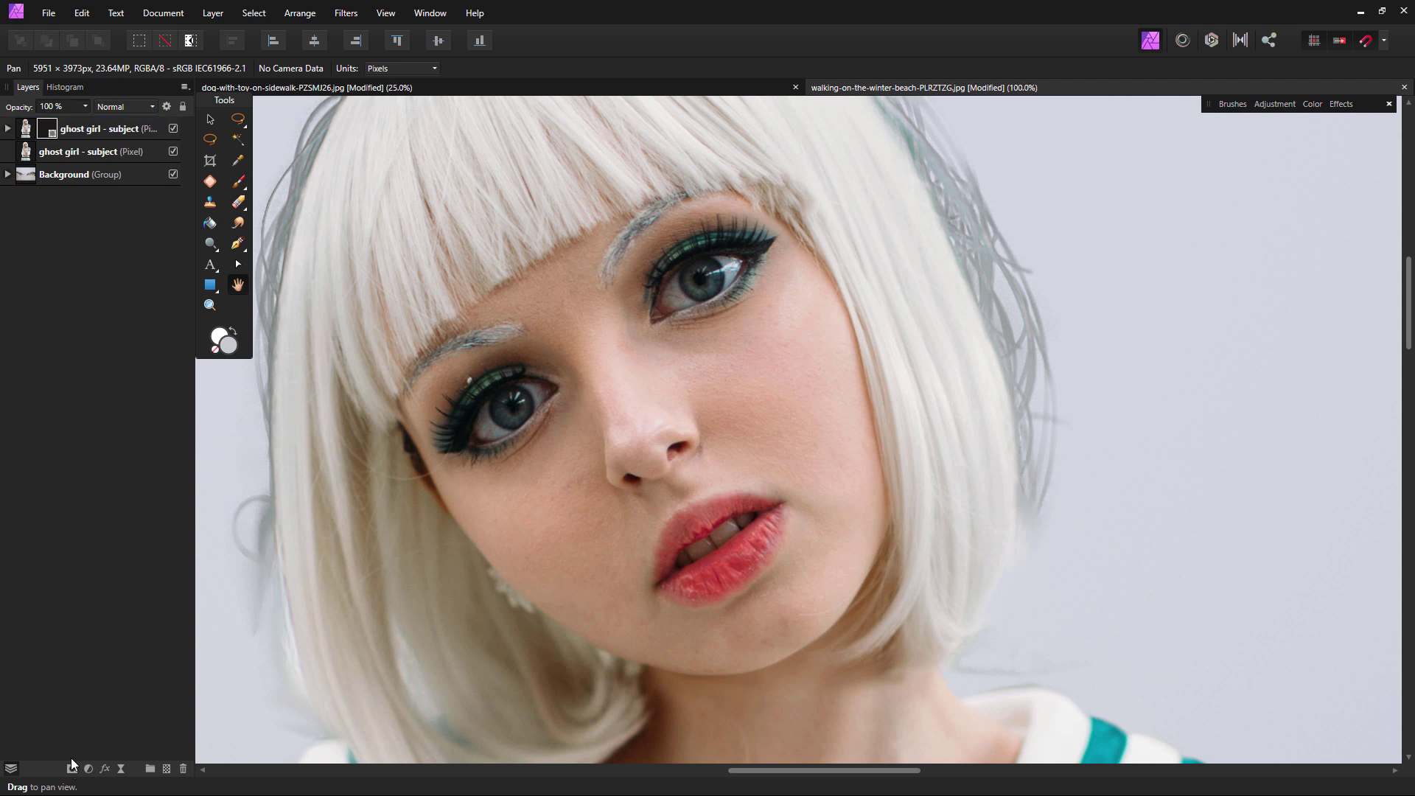
- Apply a Bilateral Blur with 19.1 px radius and 10 % tolerance to the duplicate's image rather than its mask
click(28, 132)
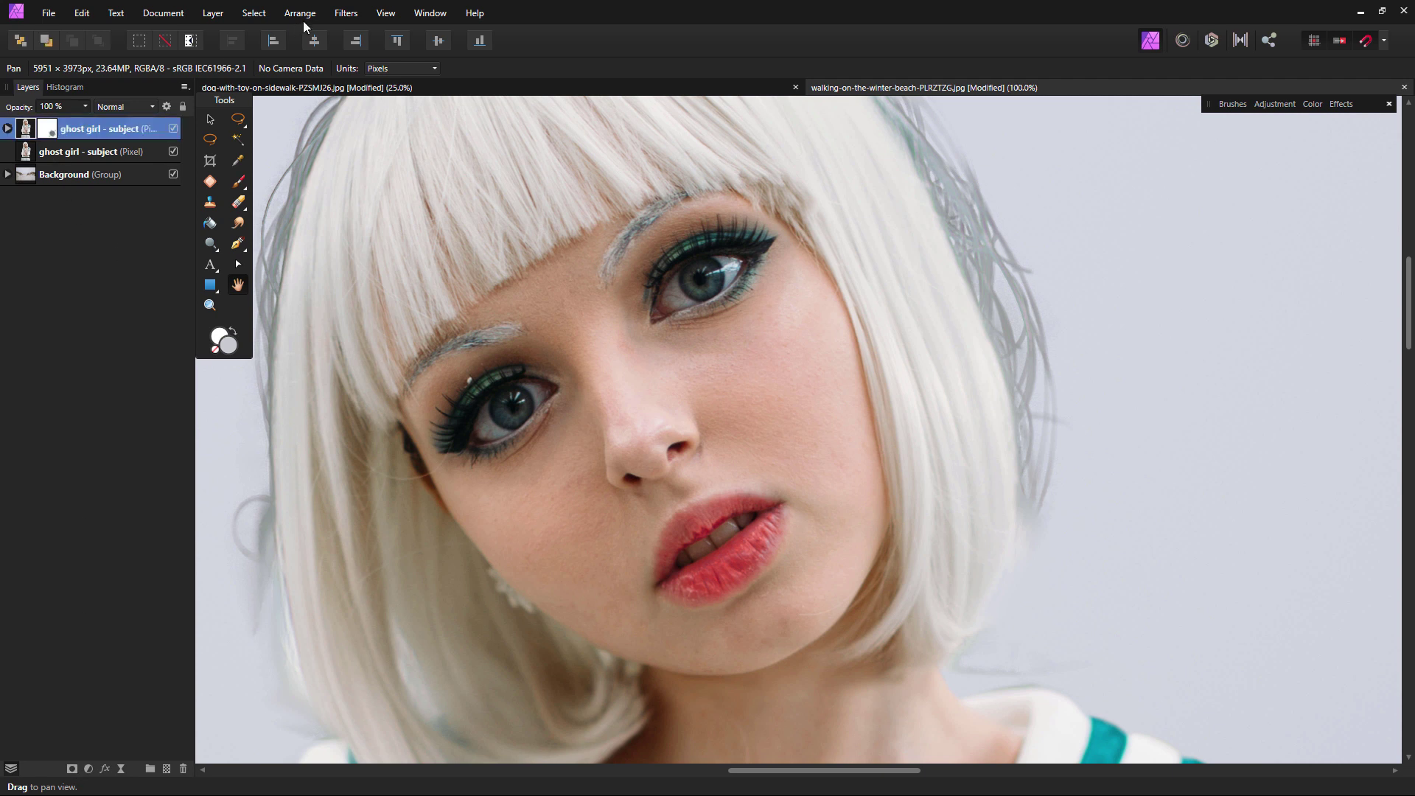
click(344, 13)
mouse_move(326, 50)
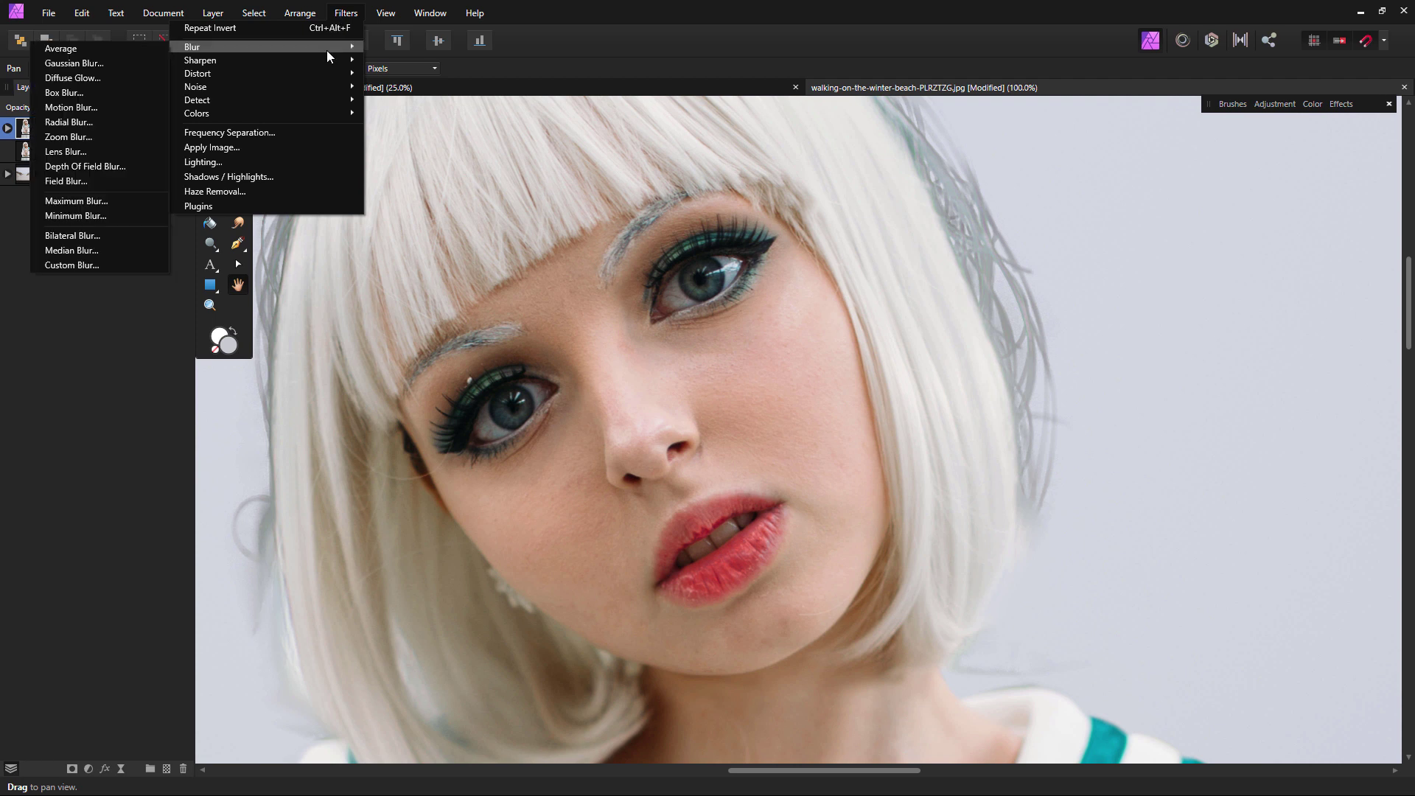
click(72, 236)
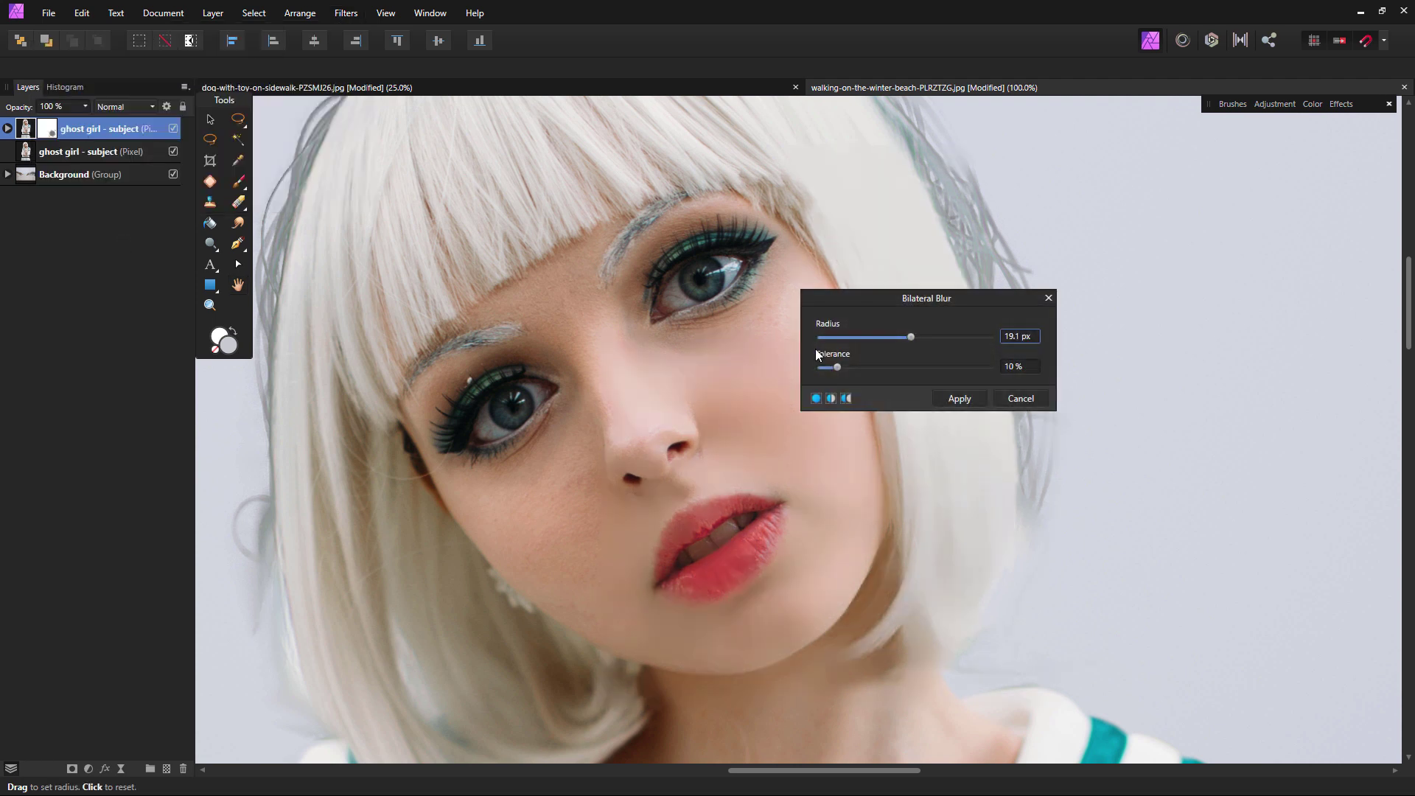
drag(916, 302, 935, 255)
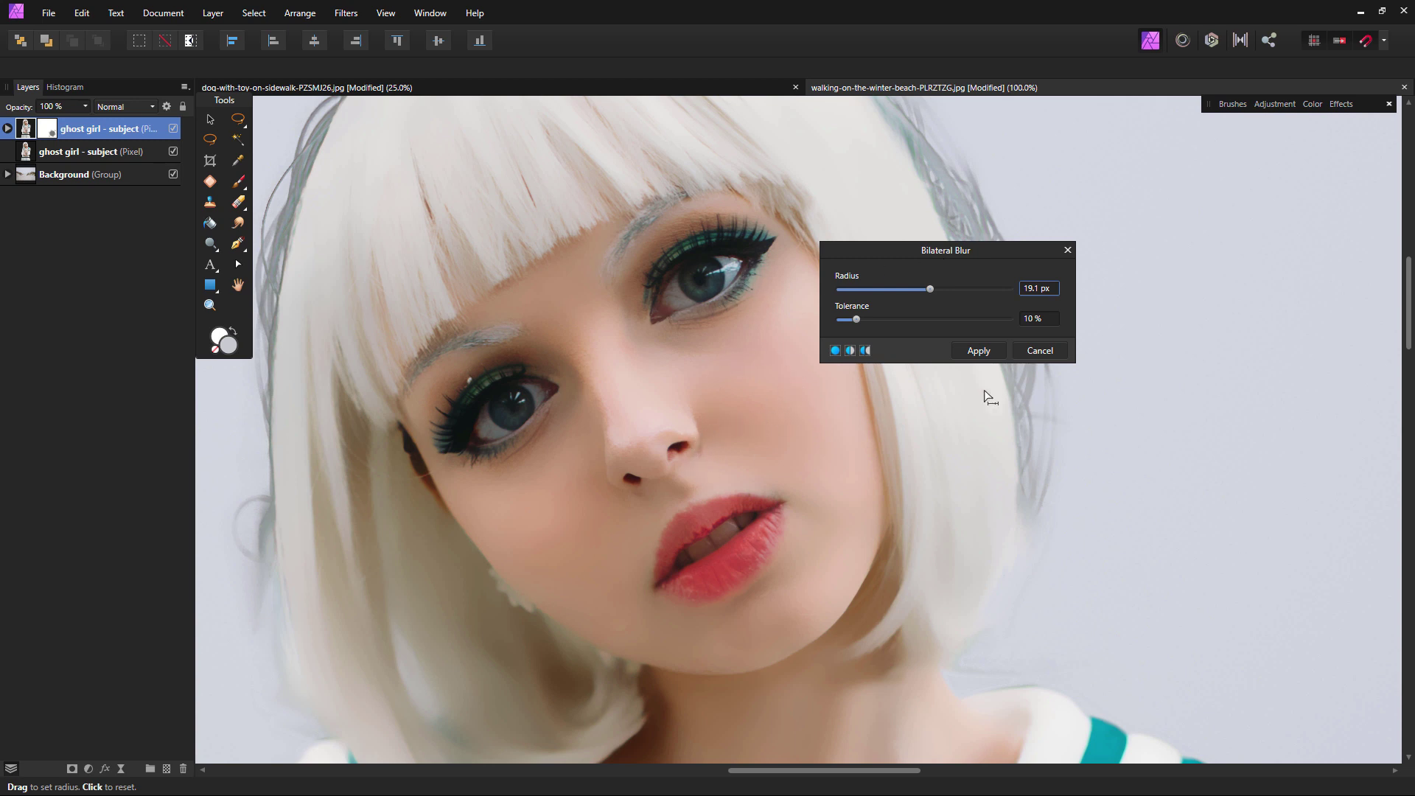
click(992, 352)
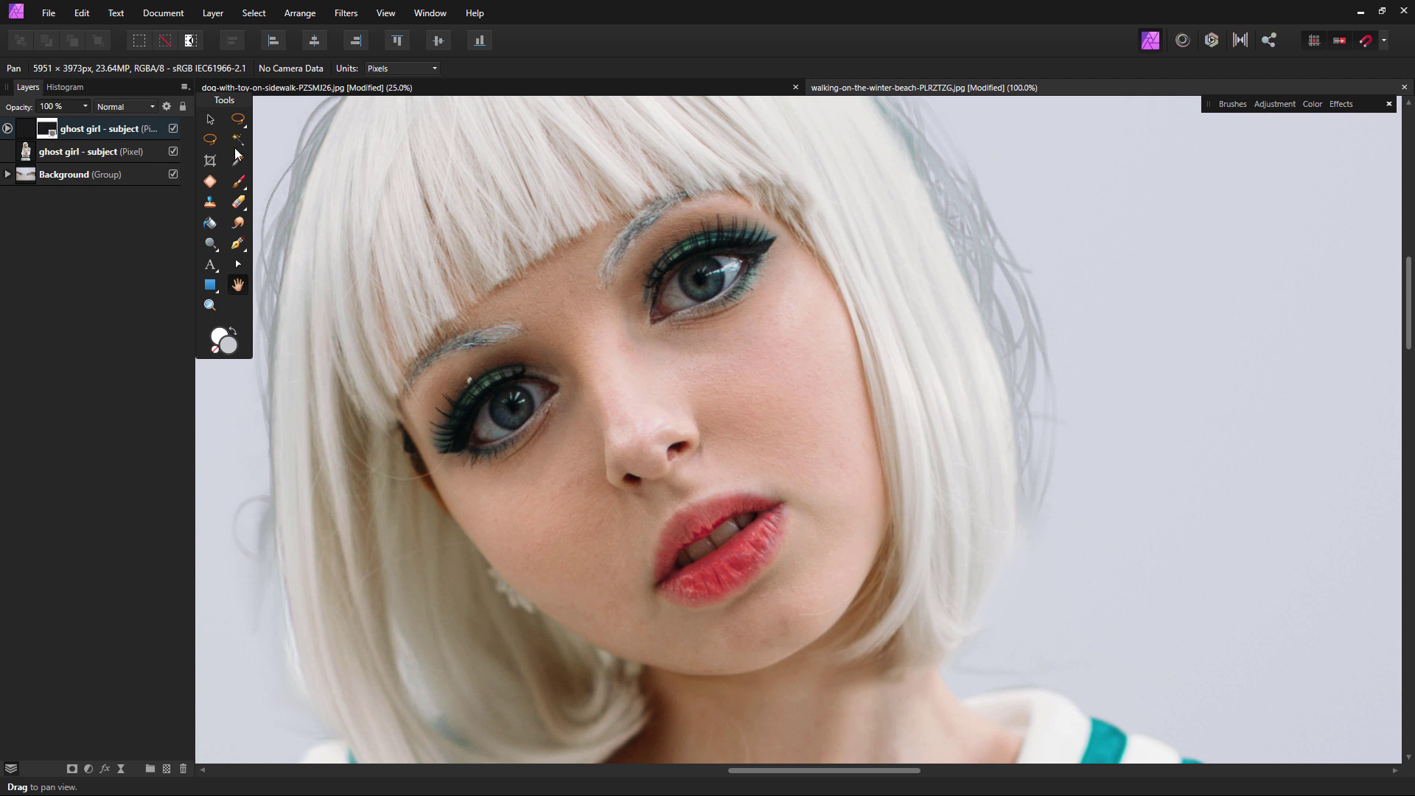
- Paint white on the duplicate's mask over the face and neck to reveal smoothed skin, reducing the brush to 59.1 px
click(239, 183)
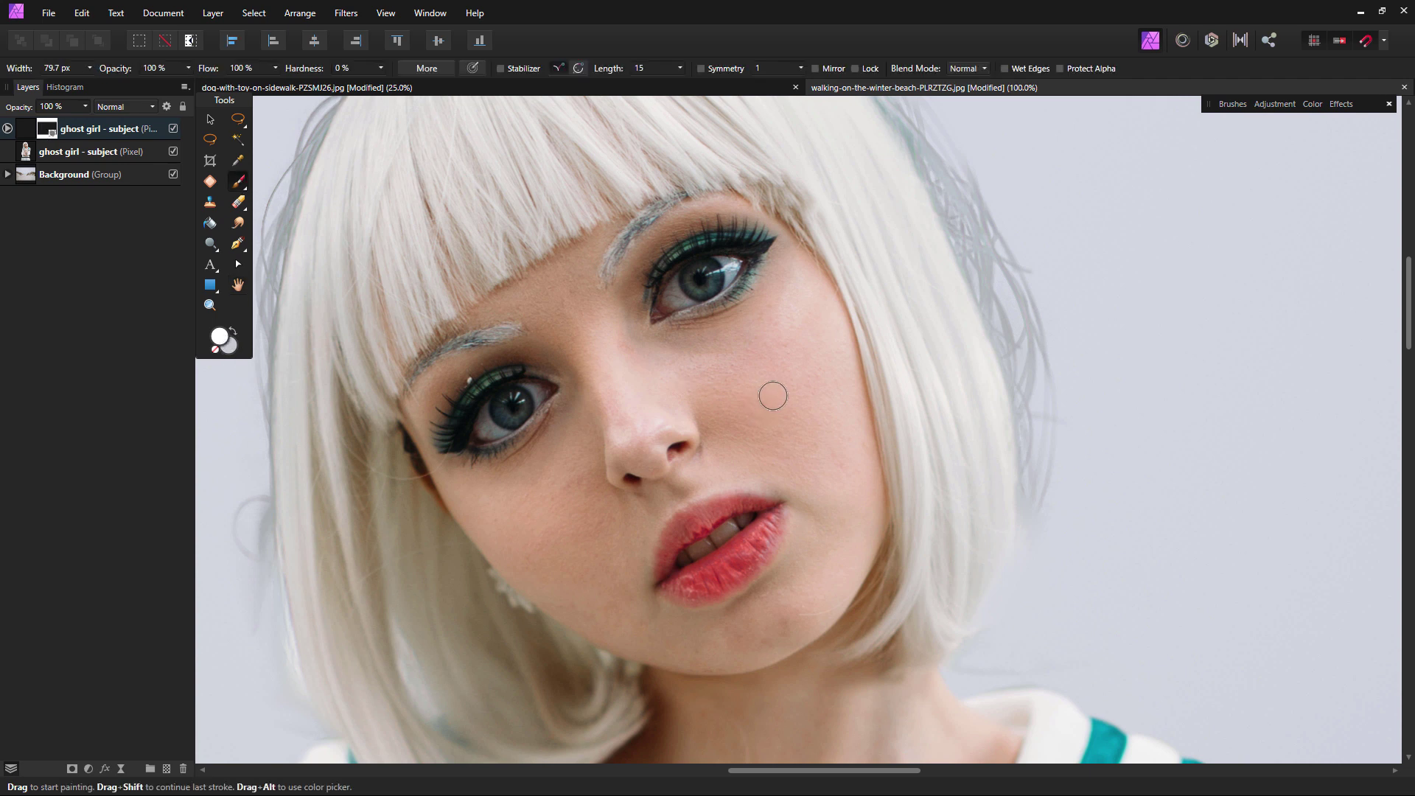
key(bracketright)
key(bracketright)
key(bracketright)
key(bracketright)
key(bracketright)
drag(764, 400, 723, 393)
key(bracketleft)
key(bracketleft)
key(bracketleft)
drag(705, 595, 663, 432)
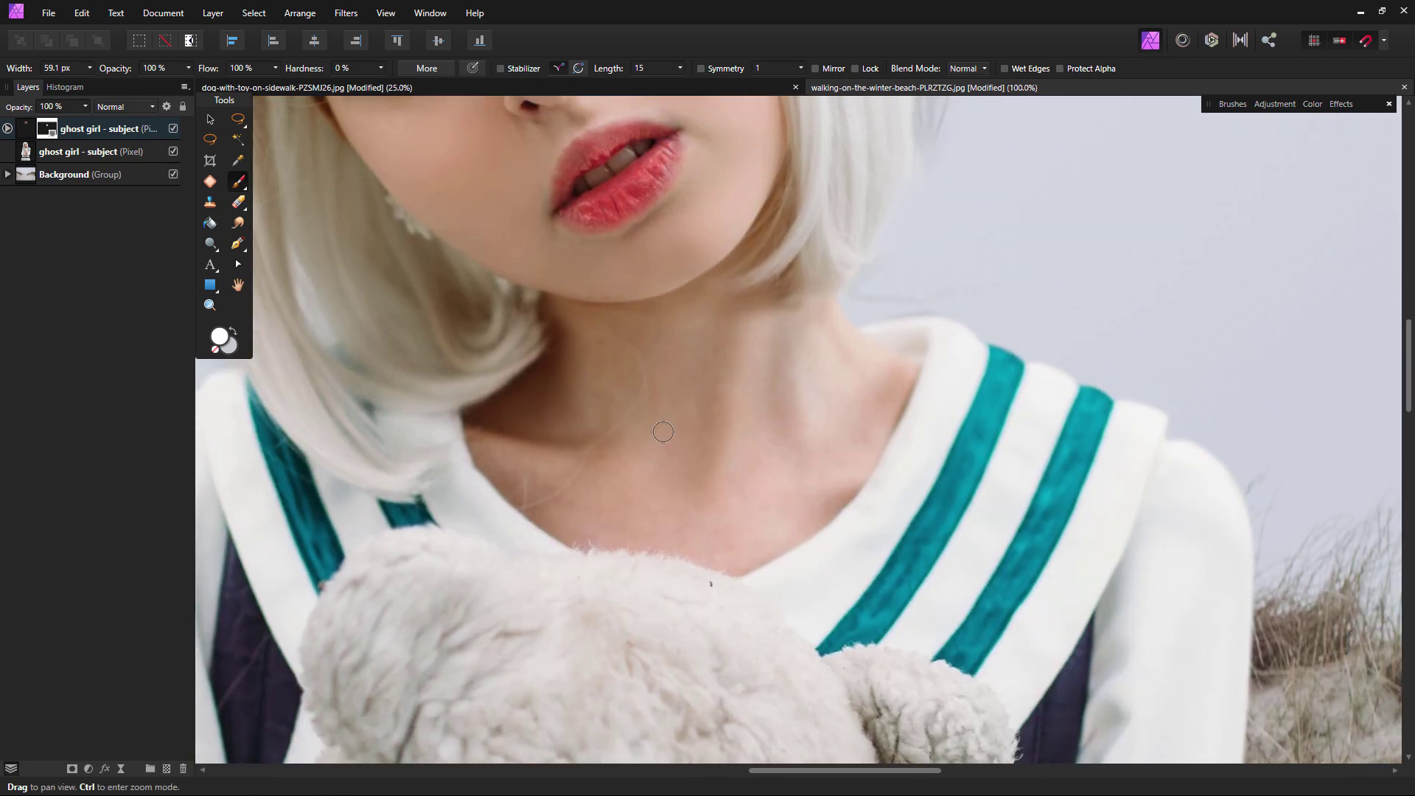
key(ctrl)
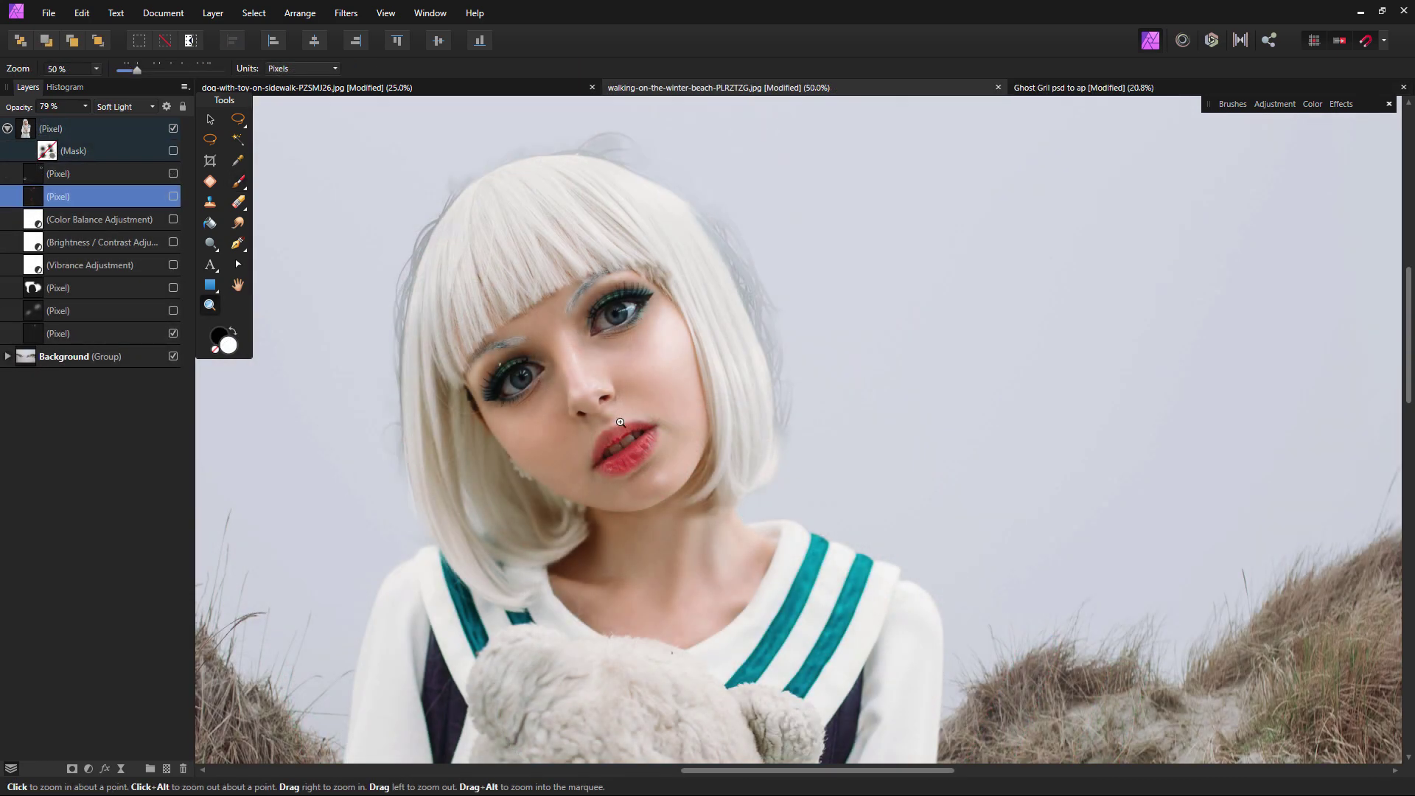
- Compare the image with and without the lowest overlay layer, and show the two Pixel layers directly above it
click(238, 286)
drag(610, 384, 586, 378)
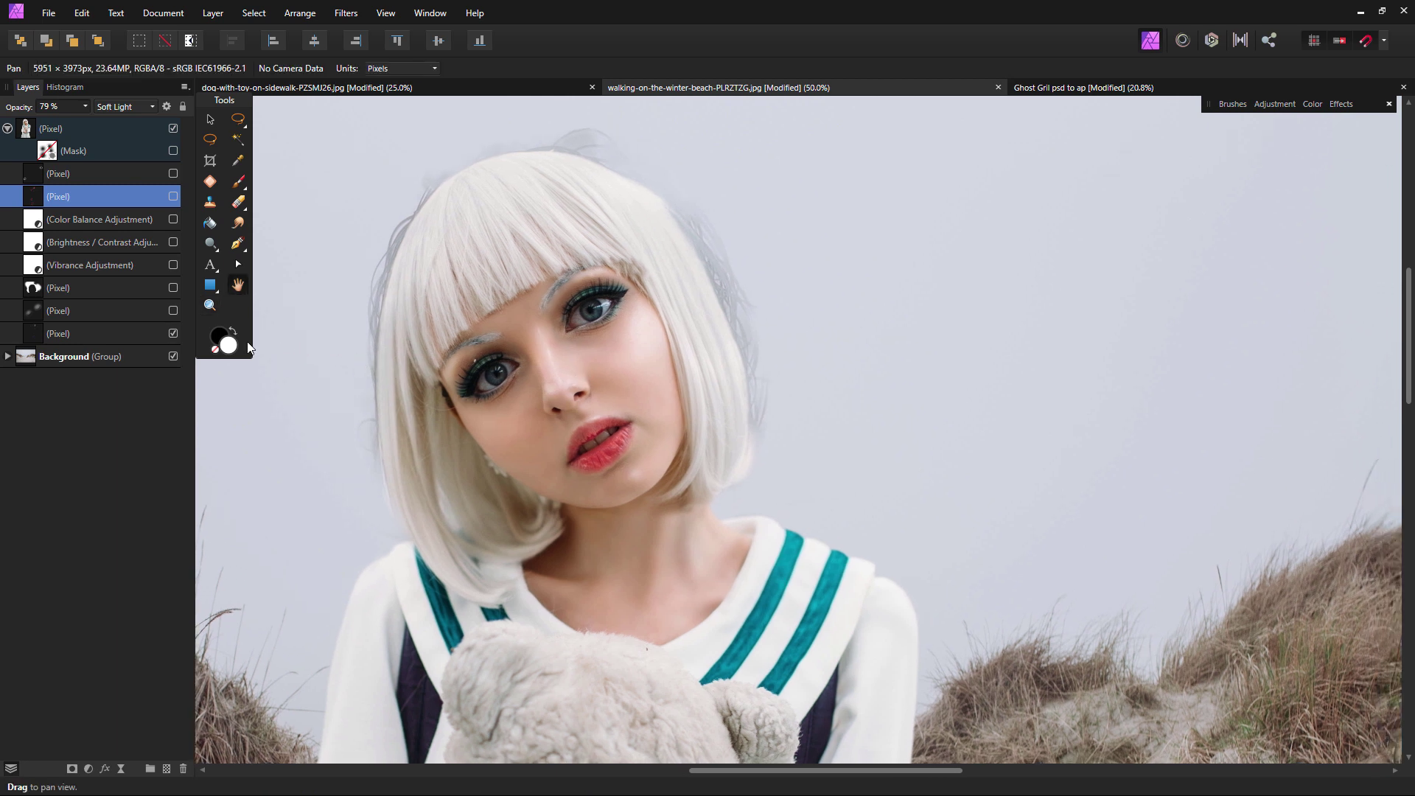
click(173, 334)
click(121, 333)
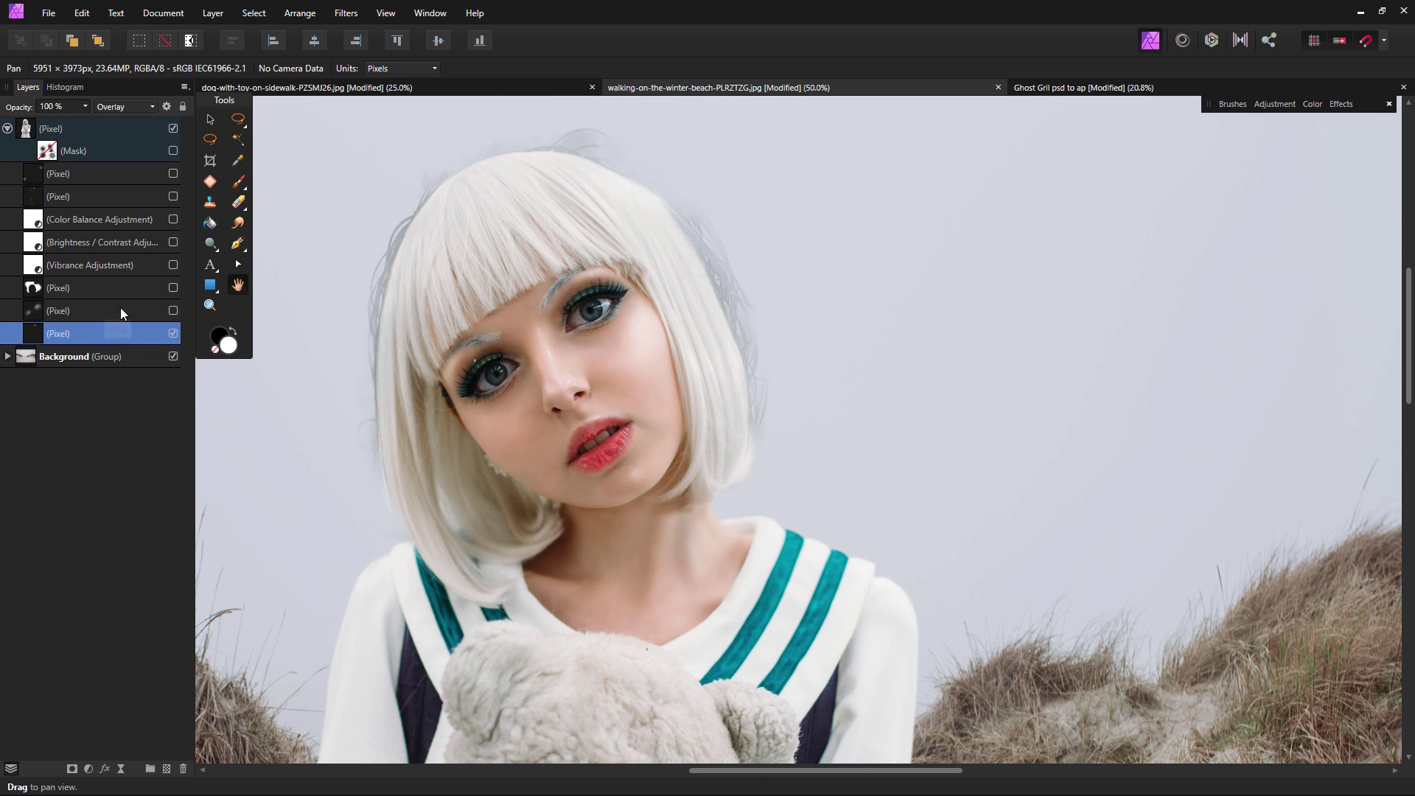
click(122, 310)
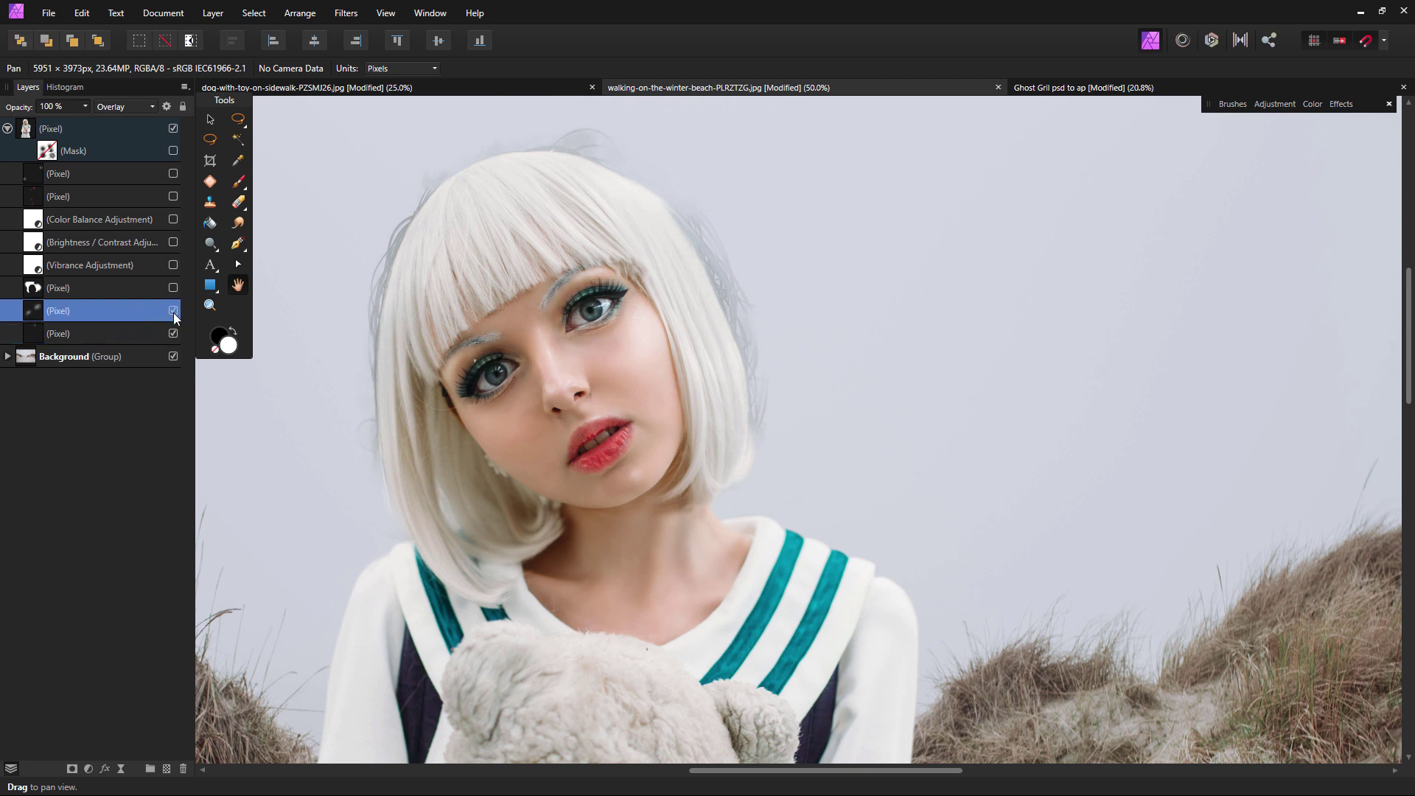
click(147, 289)
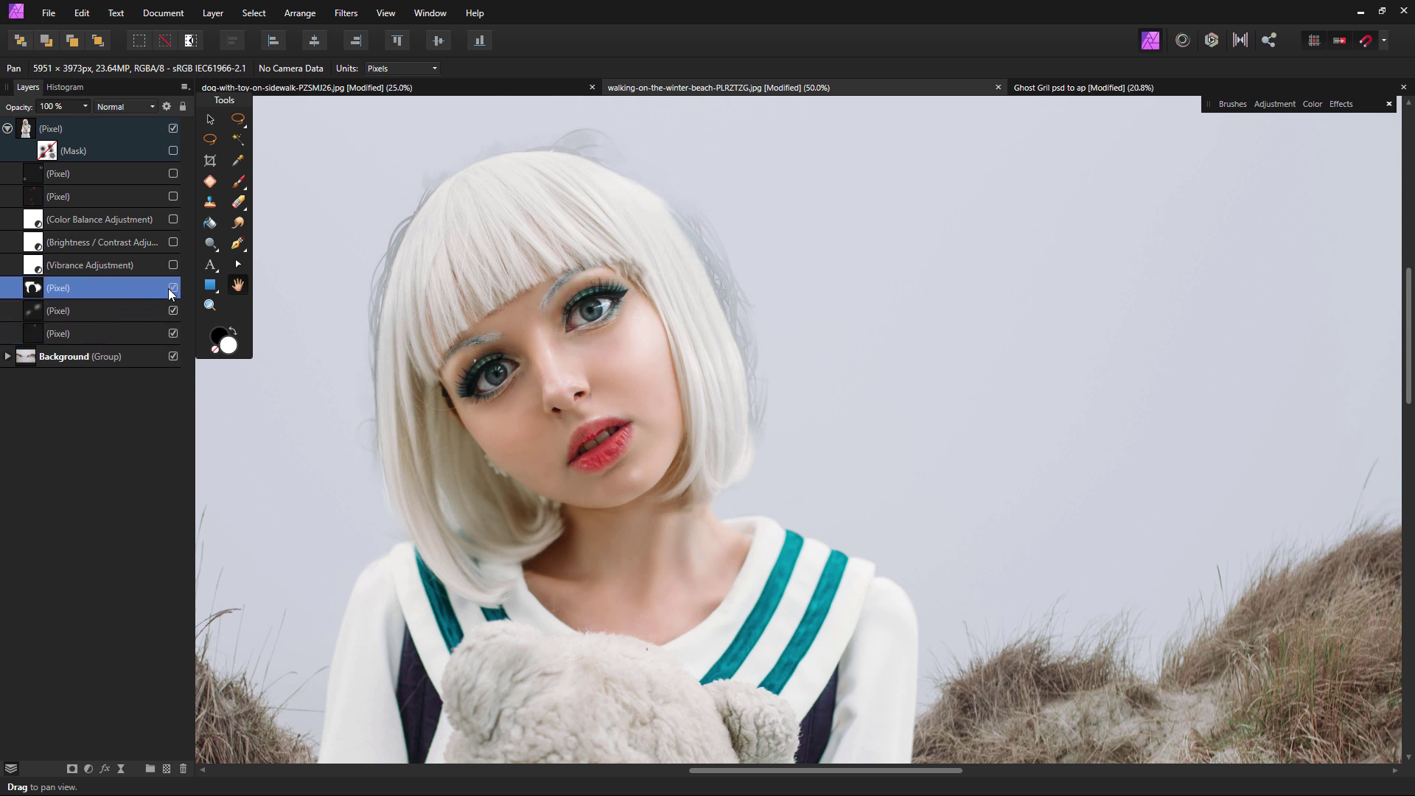
click(172, 289)
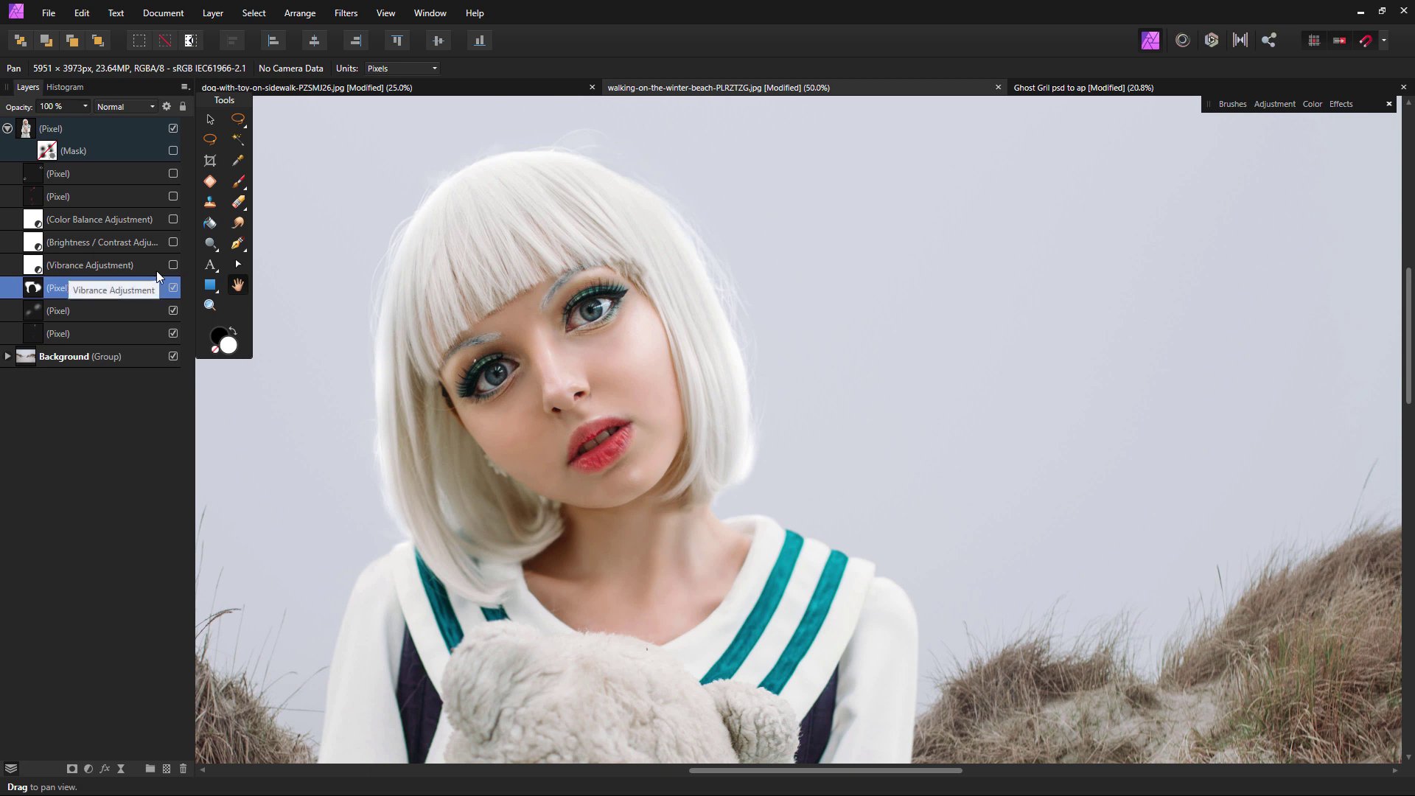
- Show the Vibrance, Brightness / Contrast and Color Balance adjustment layers
click(156, 270)
click(173, 268)
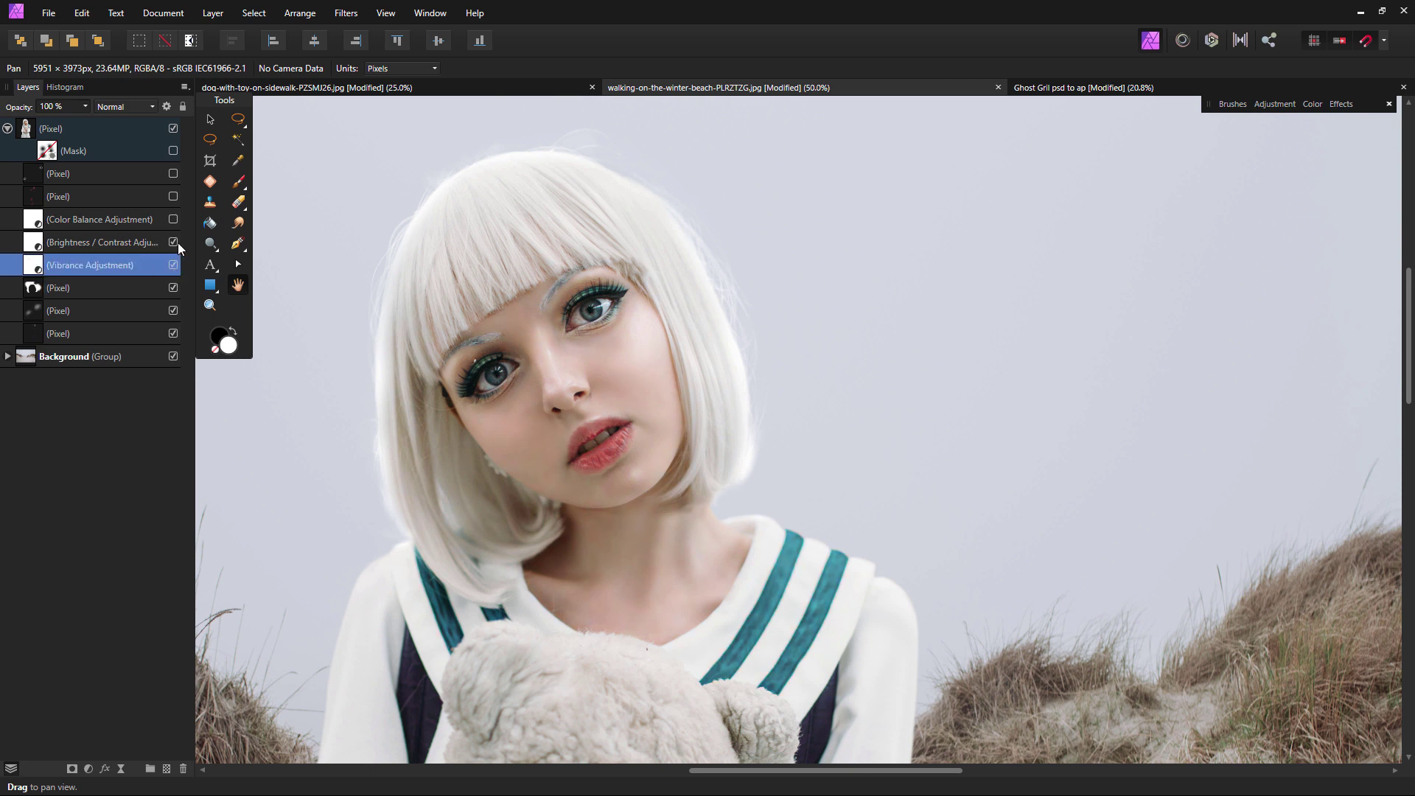
click(171, 219)
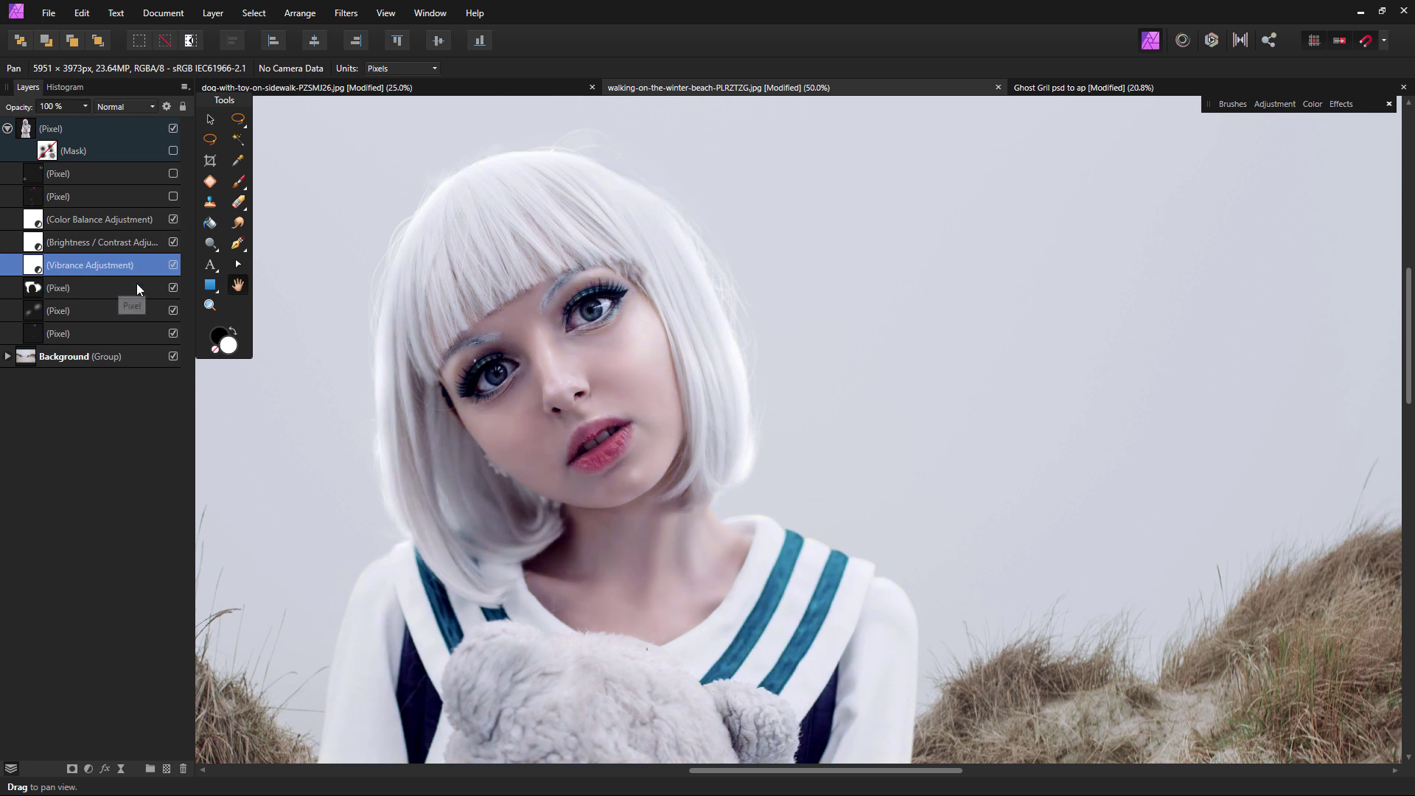
- Review the settings of the Vibrance, Brightness / Contrast and Color Balance adjustments, closing each one unchanged
double_click(34, 267)
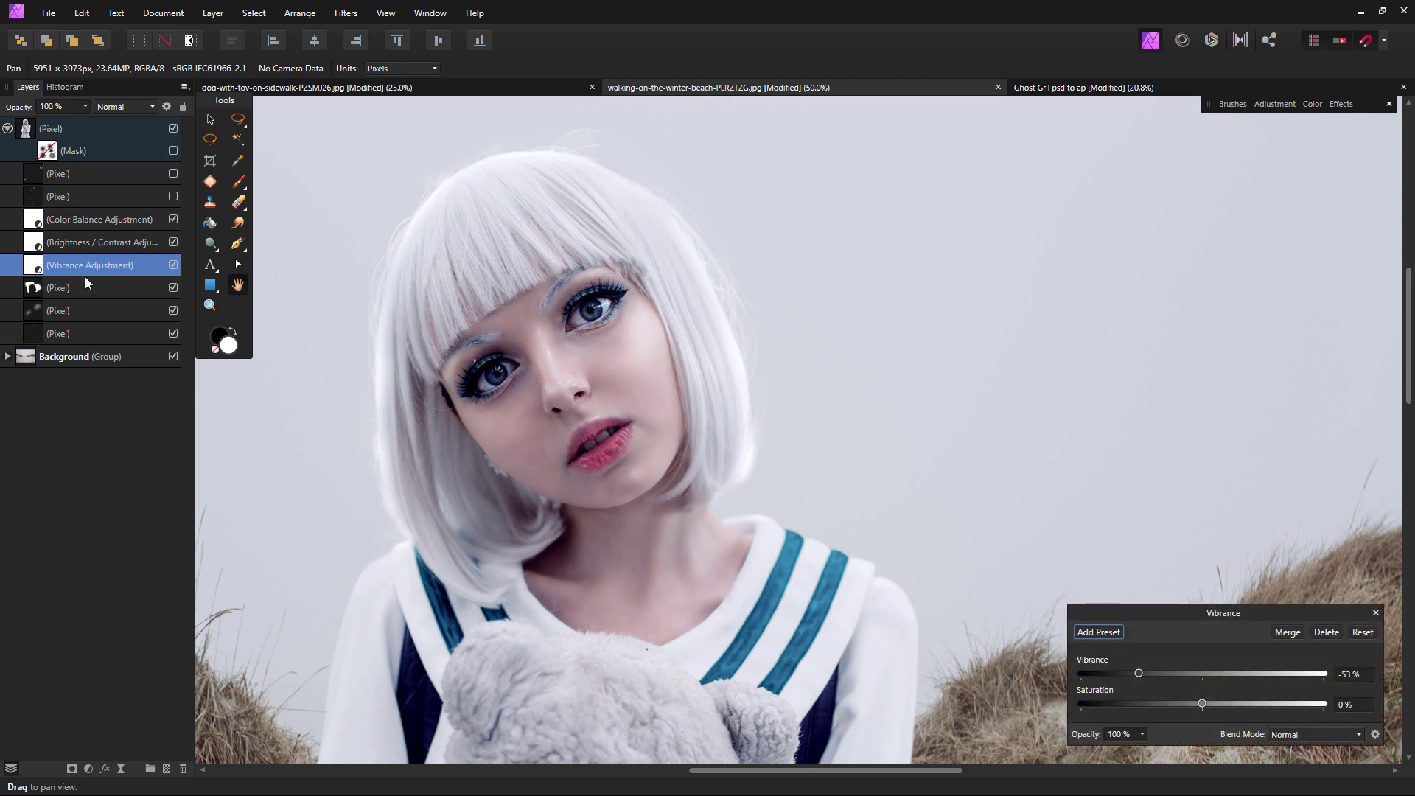
drag(1253, 617, 1075, 264)
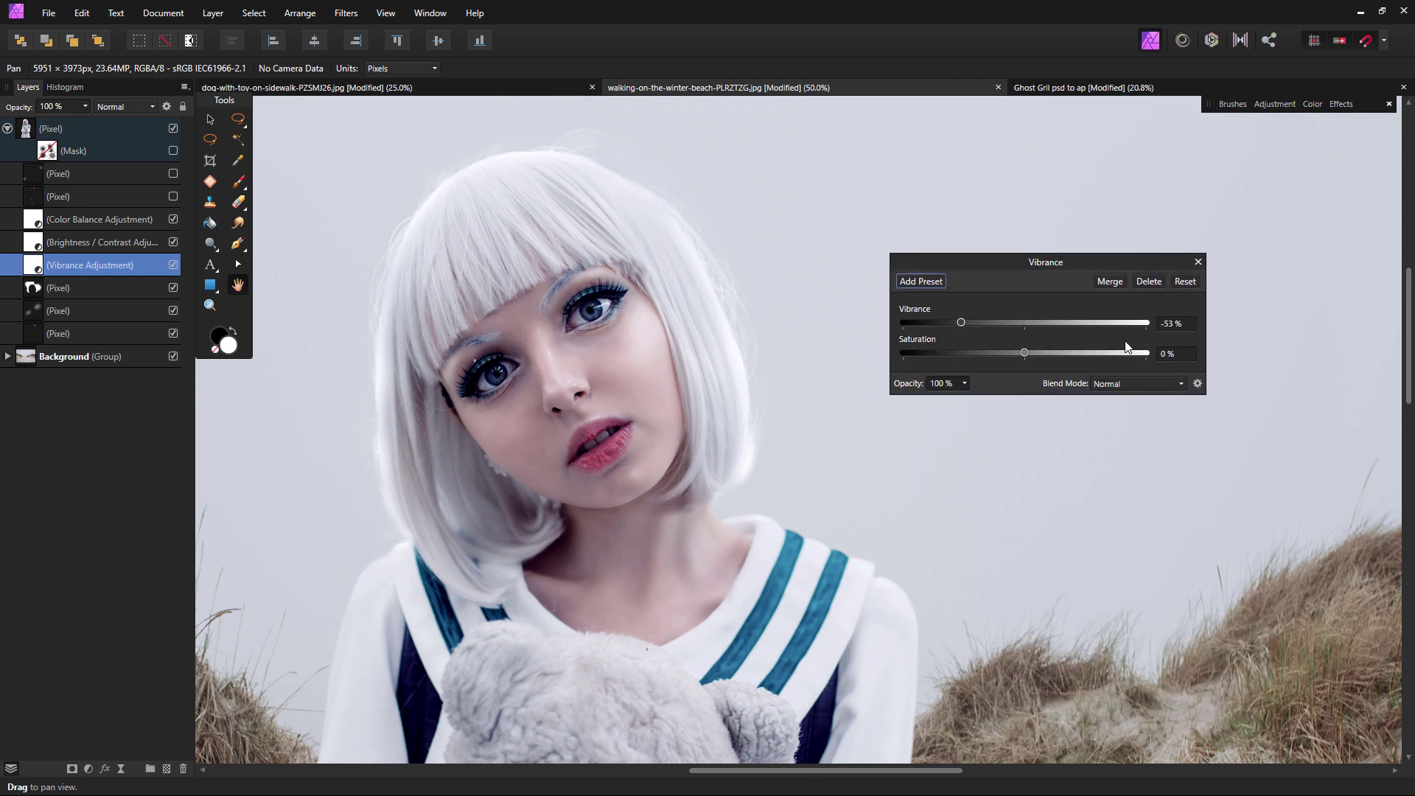
click(1198, 262)
double_click(29, 244)
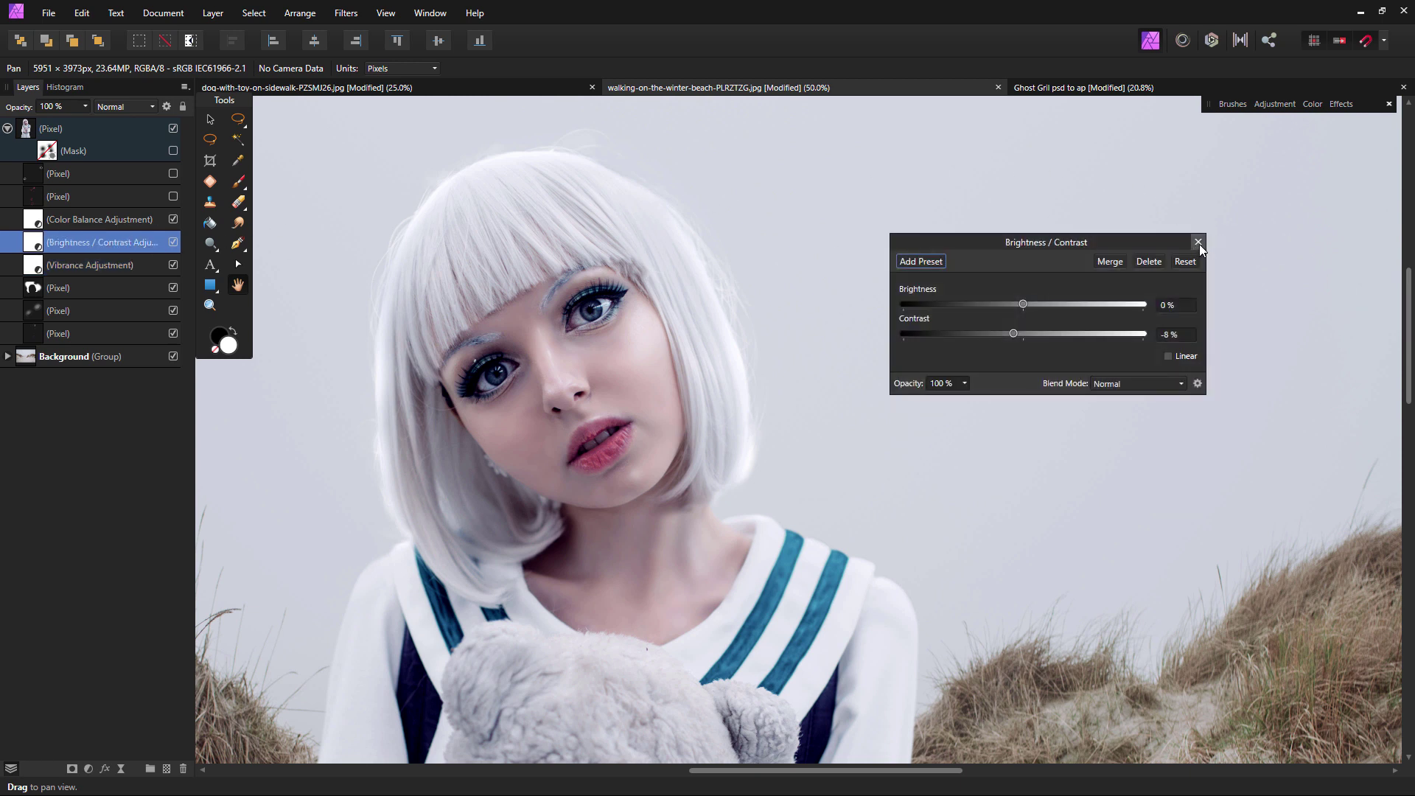
click(1198, 243)
double_click(32, 224)
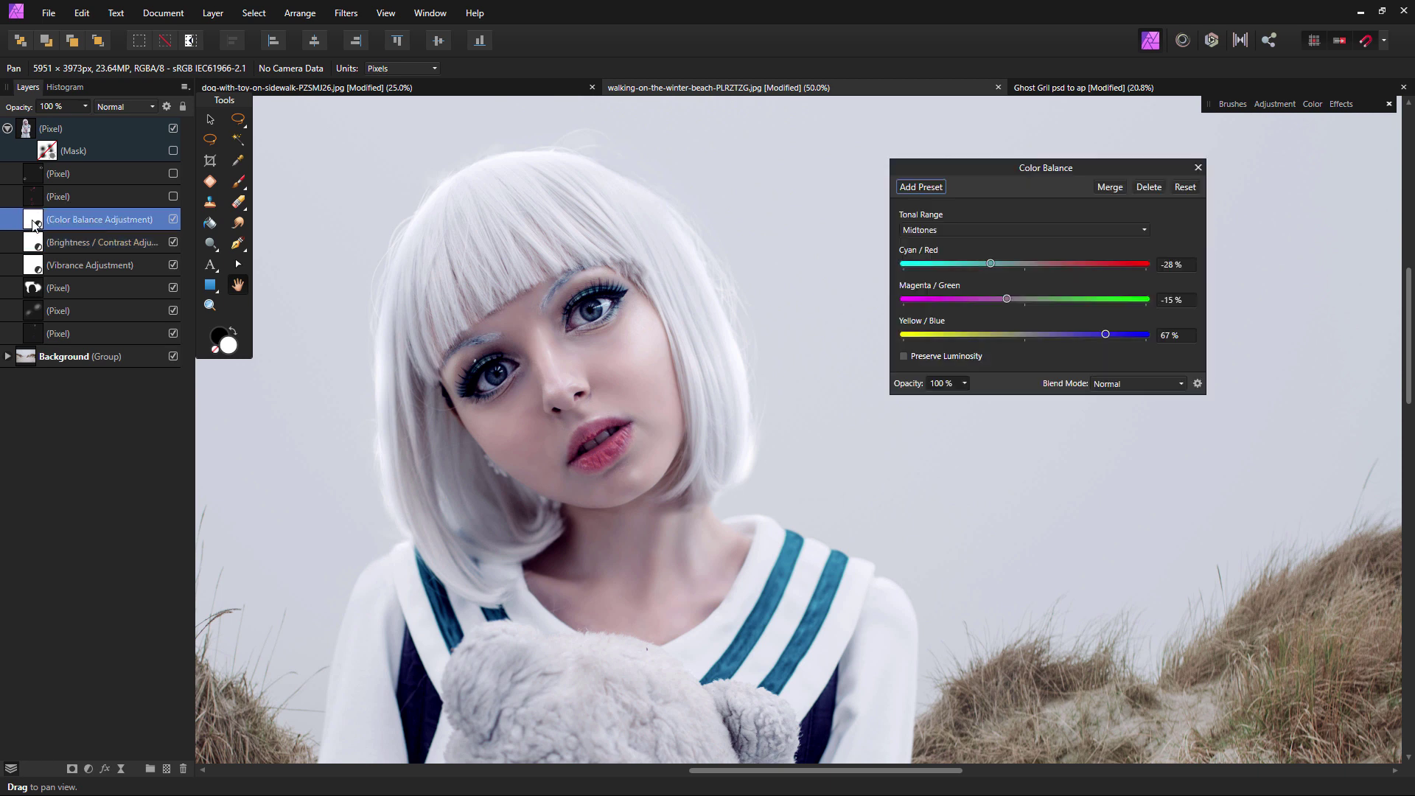
click(1199, 168)
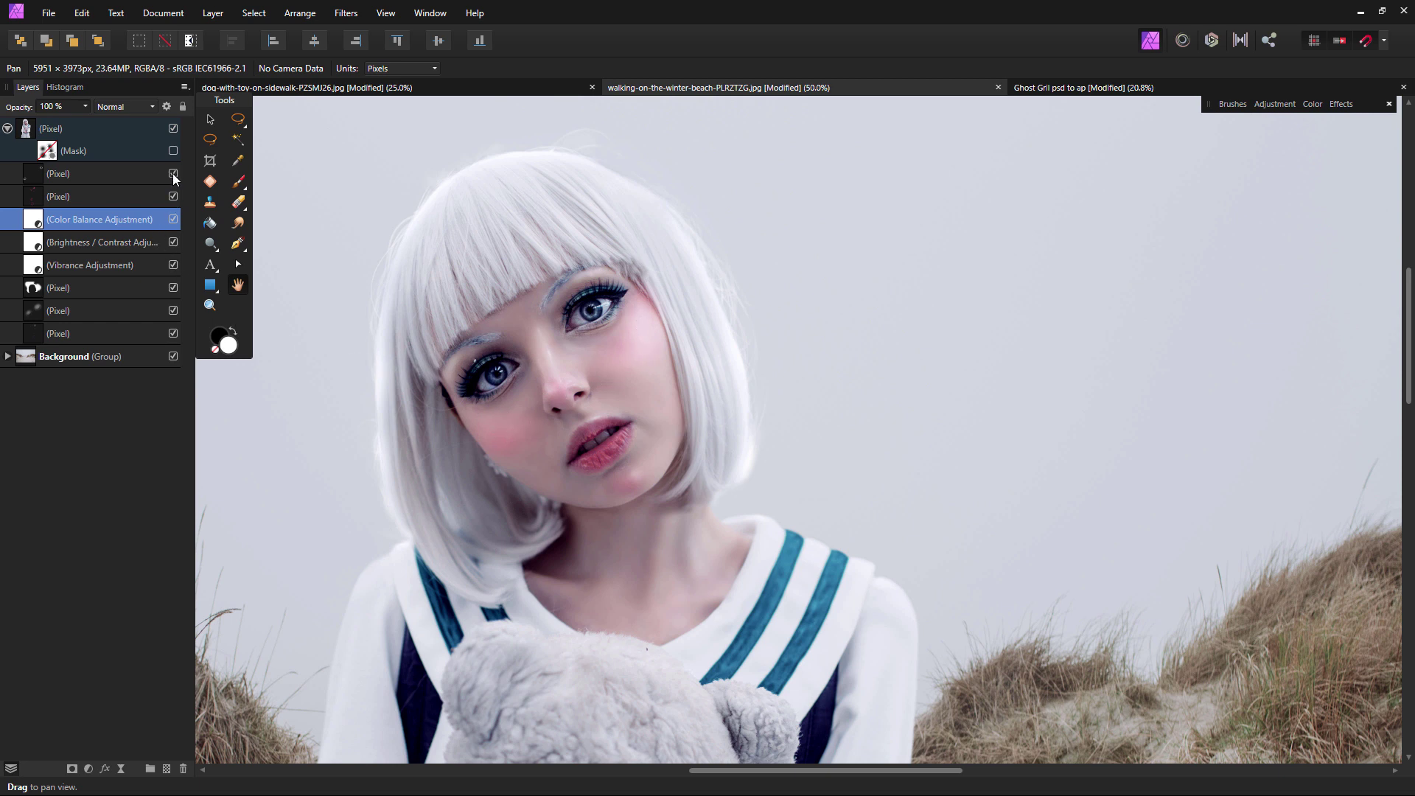
- Duplicate the topmost Overlay pixel layer inside the girl layer to strengthen the glow in the eyes
click(139, 176)
right_click(139, 177)
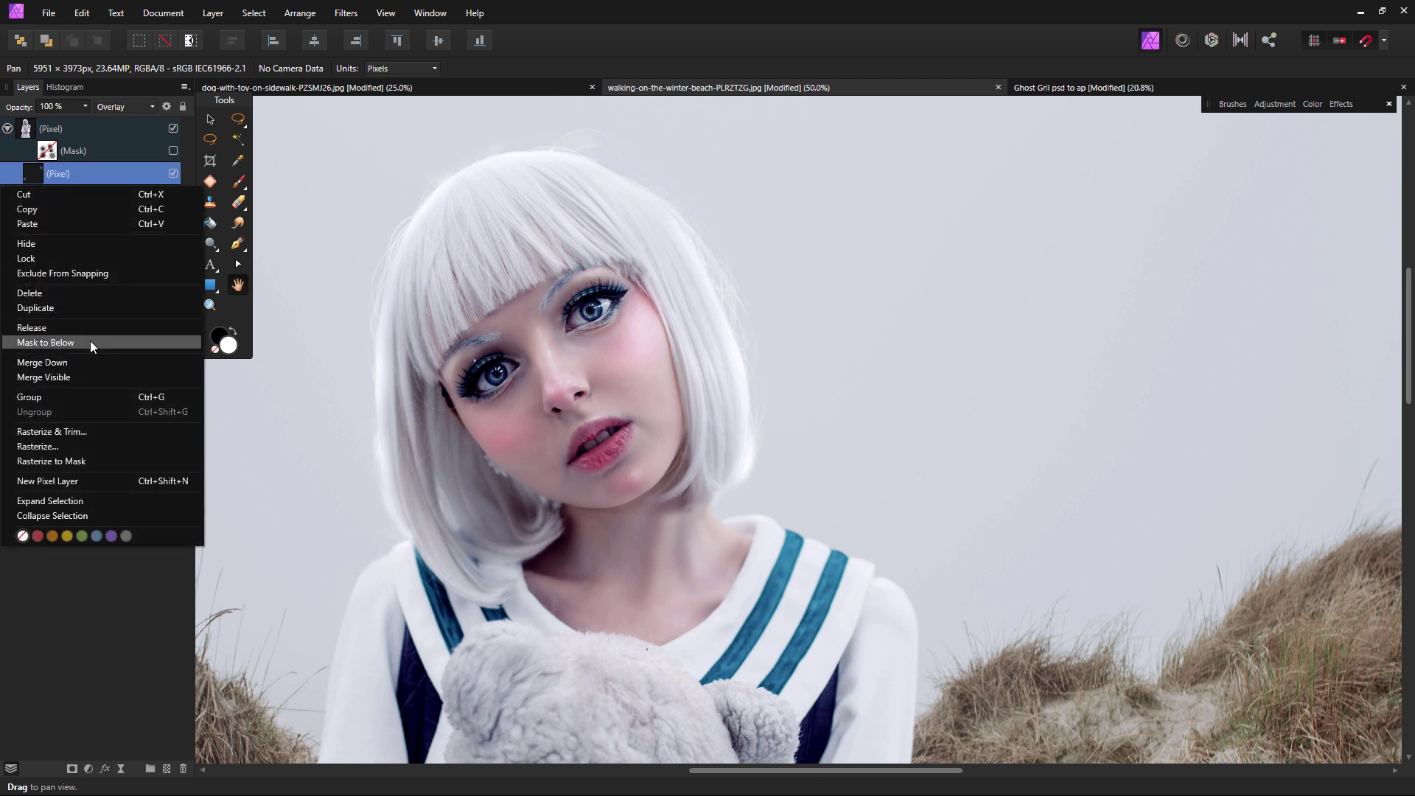
click(87, 308)
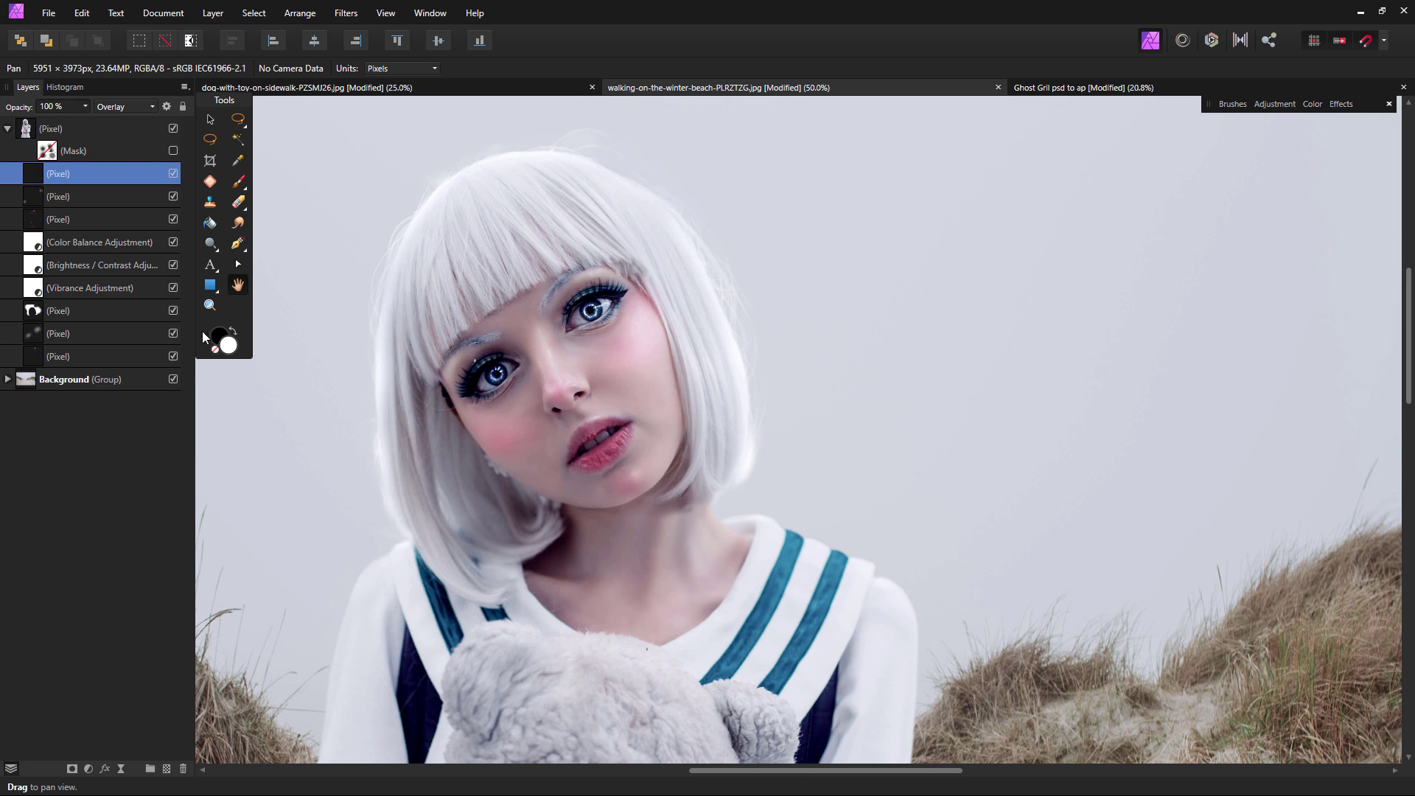
- Show the girl layer's mask and examine the faded edges of the dress, sleeves and shoulders
click(211, 301)
alt+click(560, 553)
alt+click(560, 552)
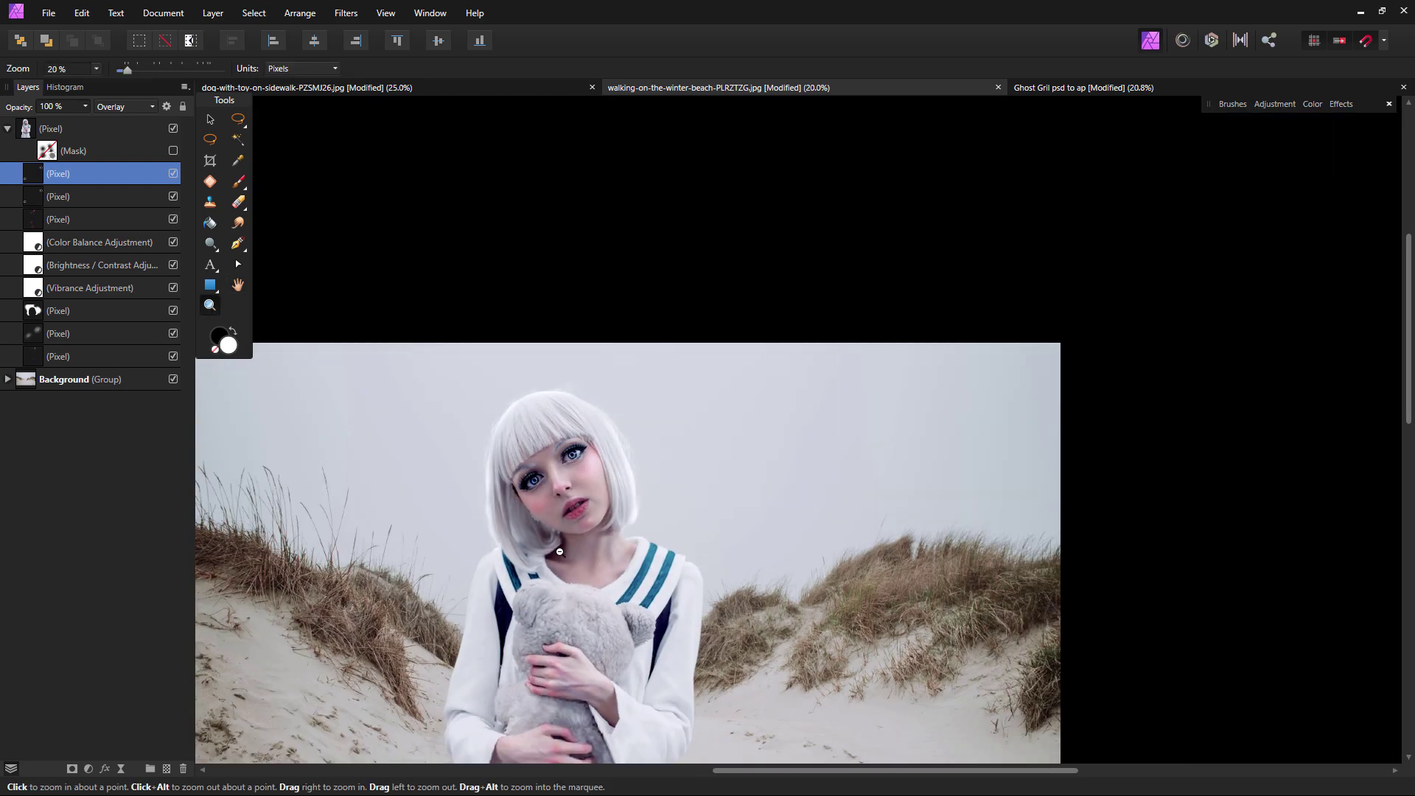
drag(587, 459, 589, 446)
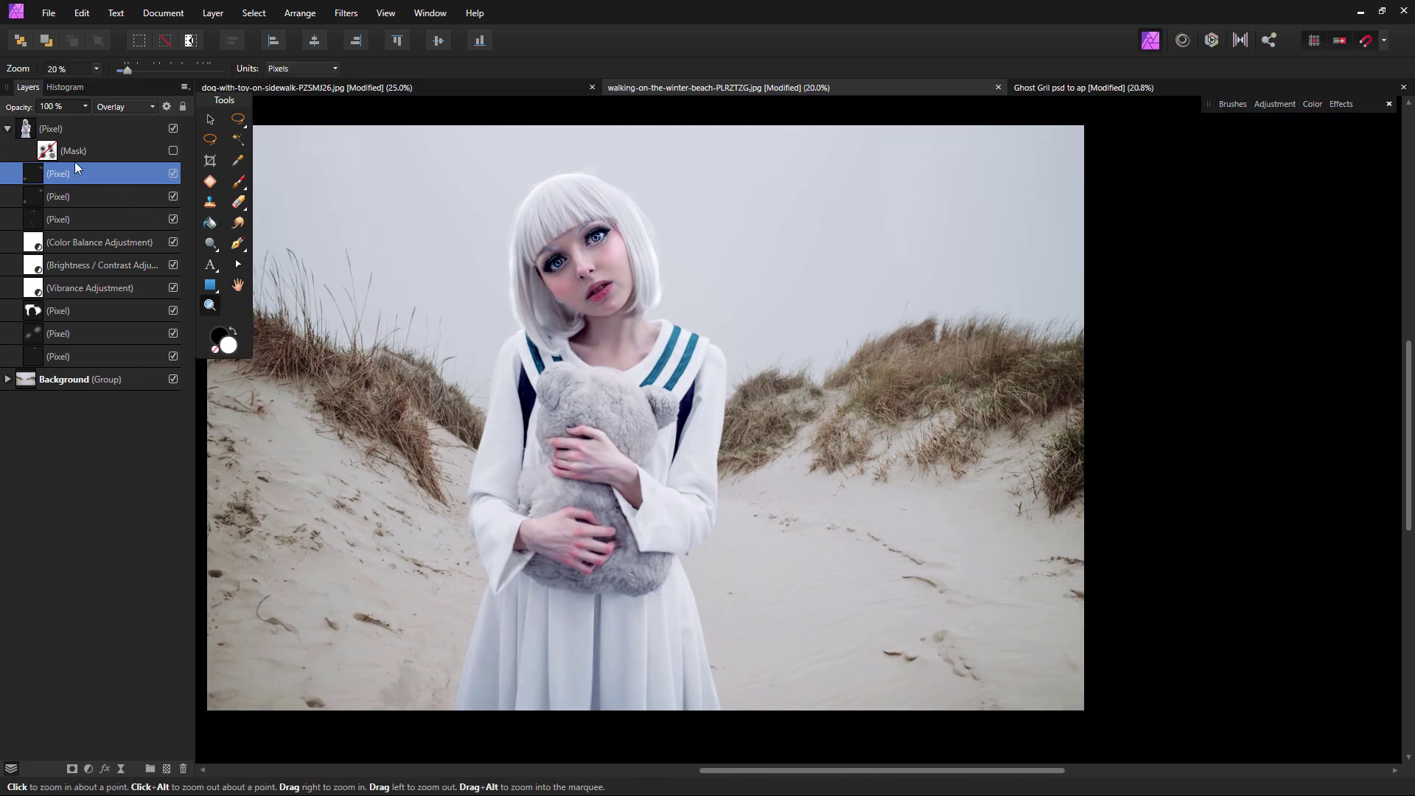
click(171, 151)
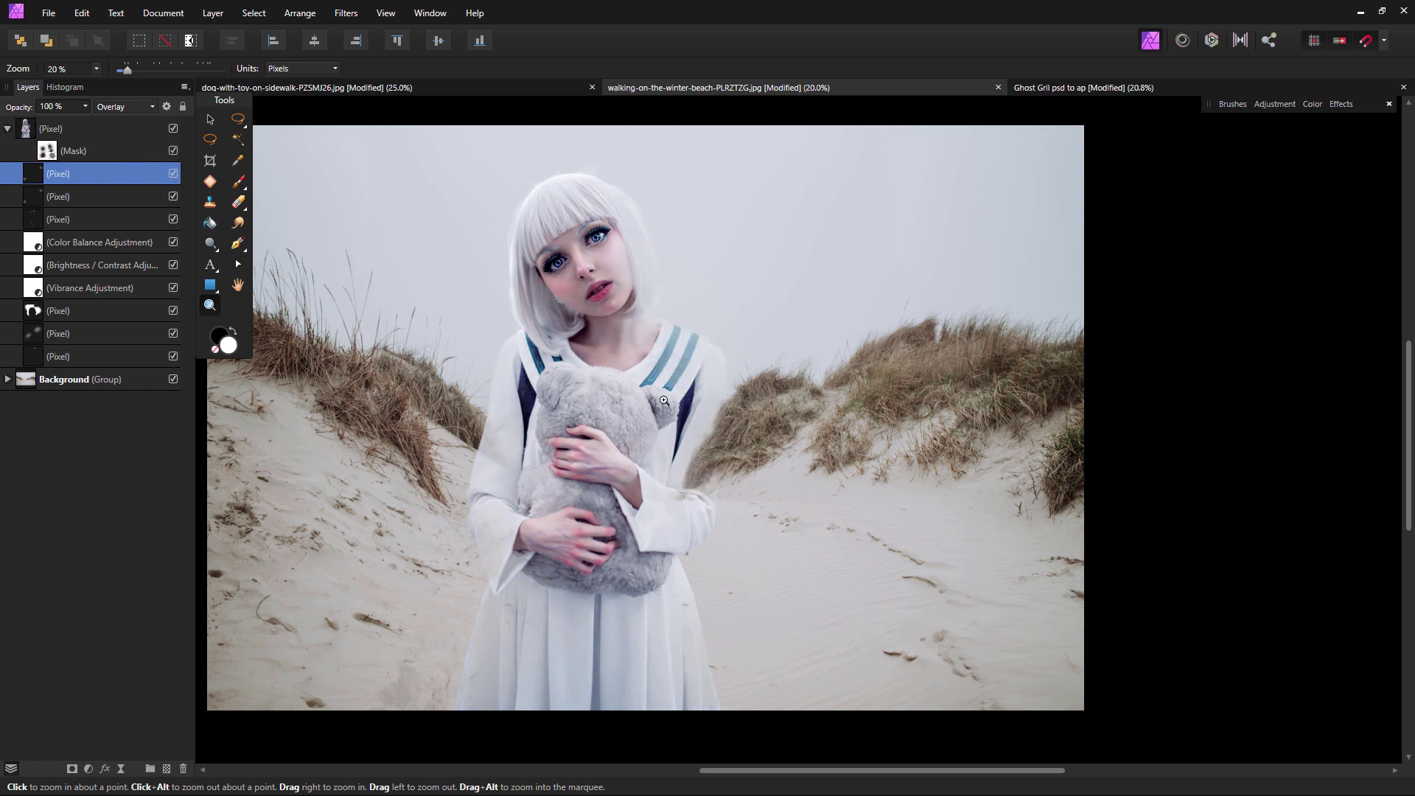
click(674, 689)
click(675, 661)
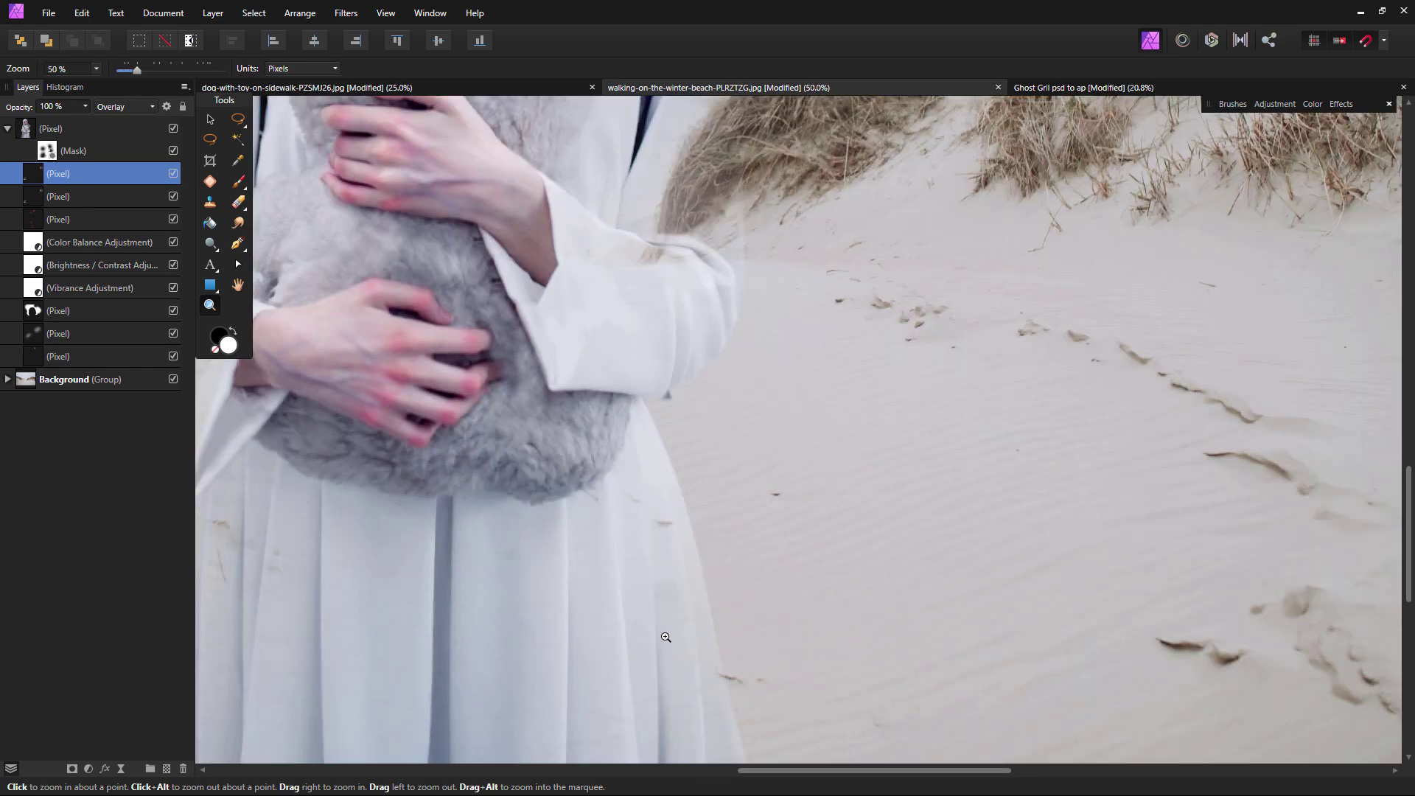
drag(708, 317, 688, 413)
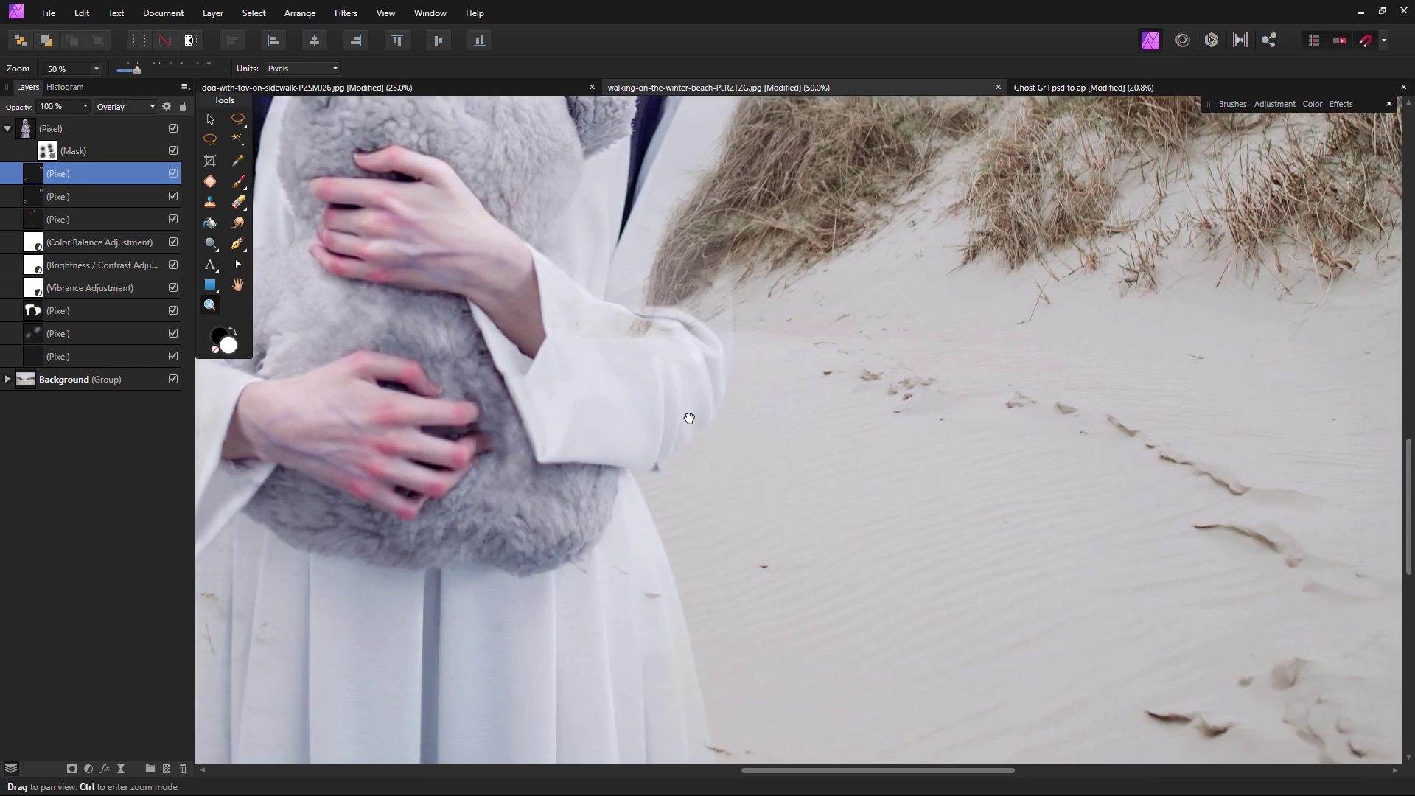
drag(565, 440, 779, 675)
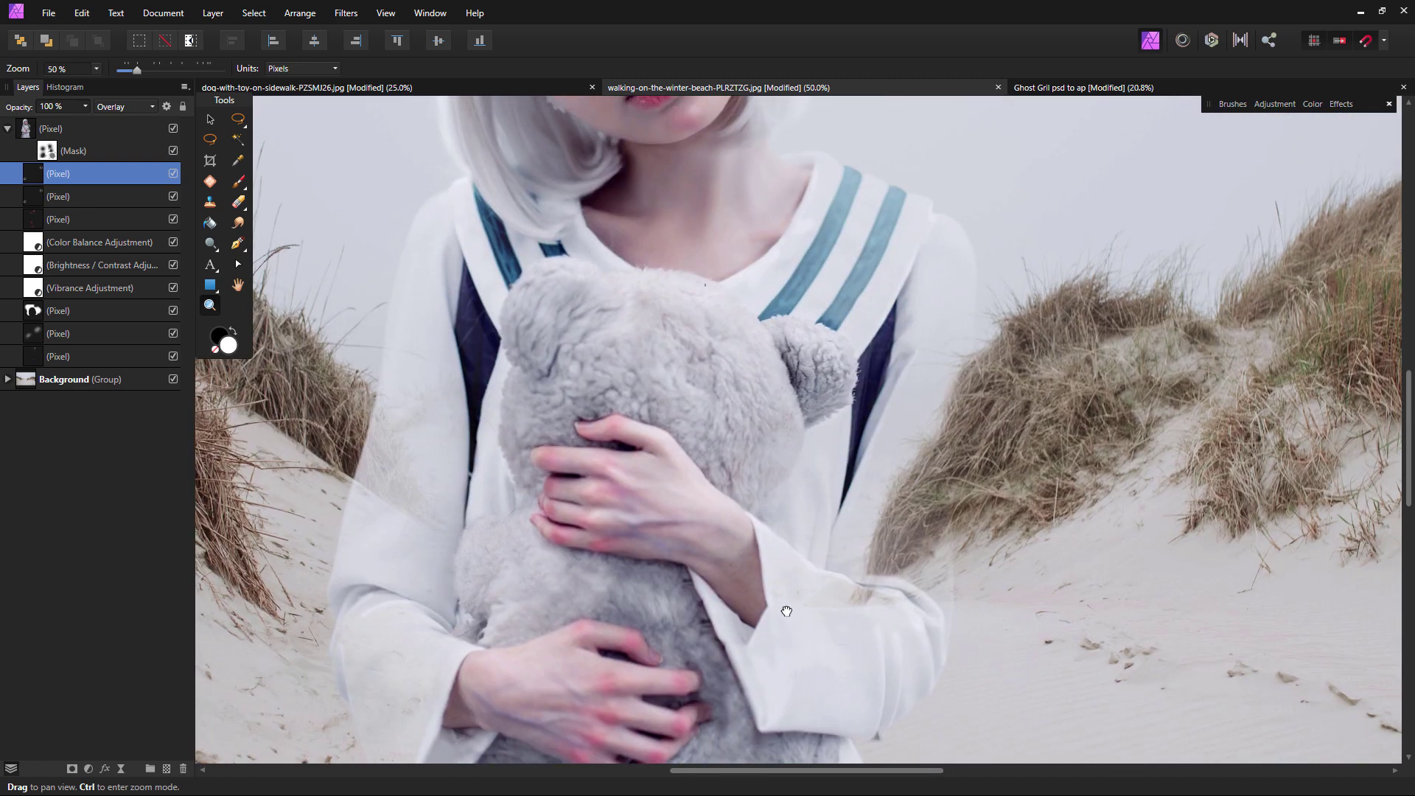
drag(787, 612, 742, 373)
click(789, 389)
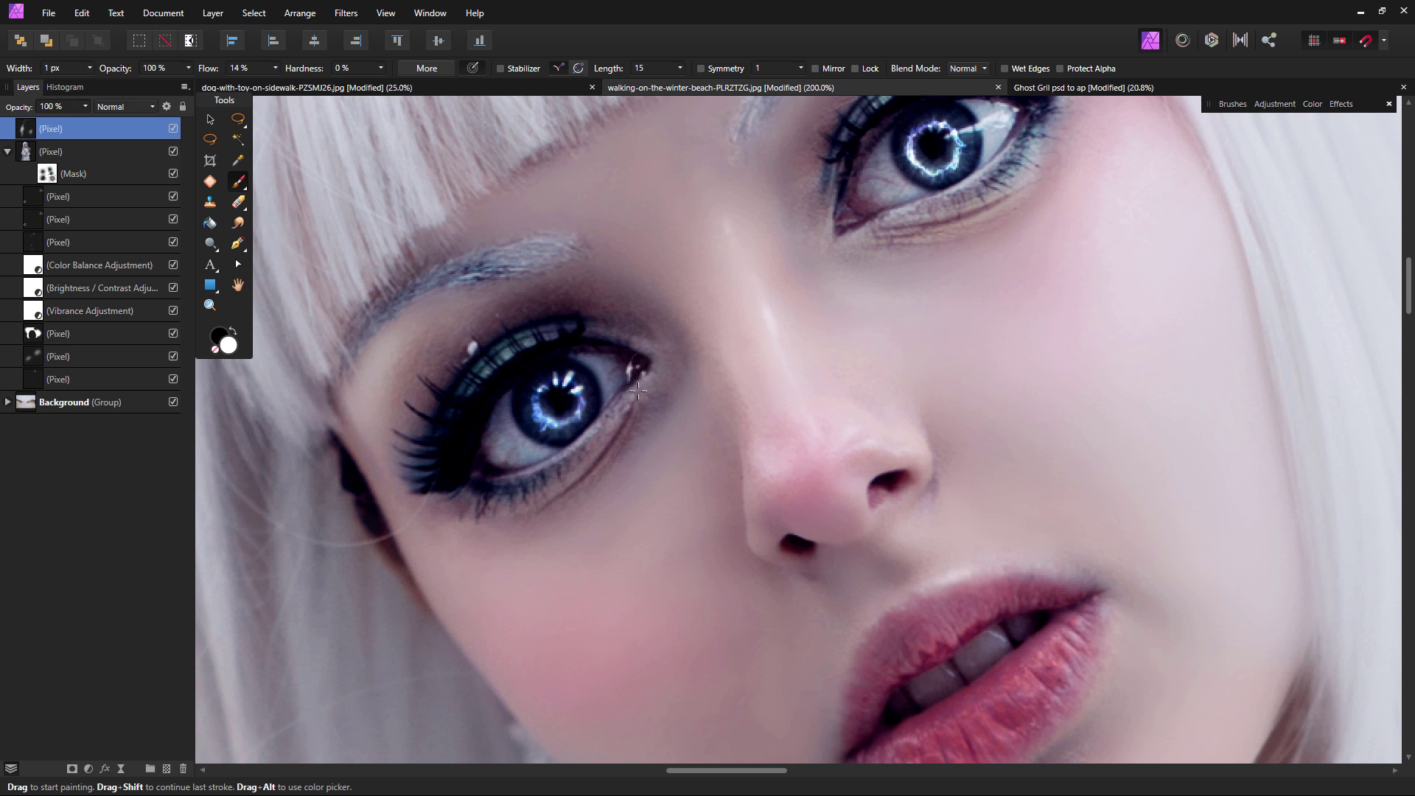
- Paint fine white tear highlights along the lower eyelids and corners of both eyes with a 1 px brush at 14% flow
drag(628, 381, 608, 413)
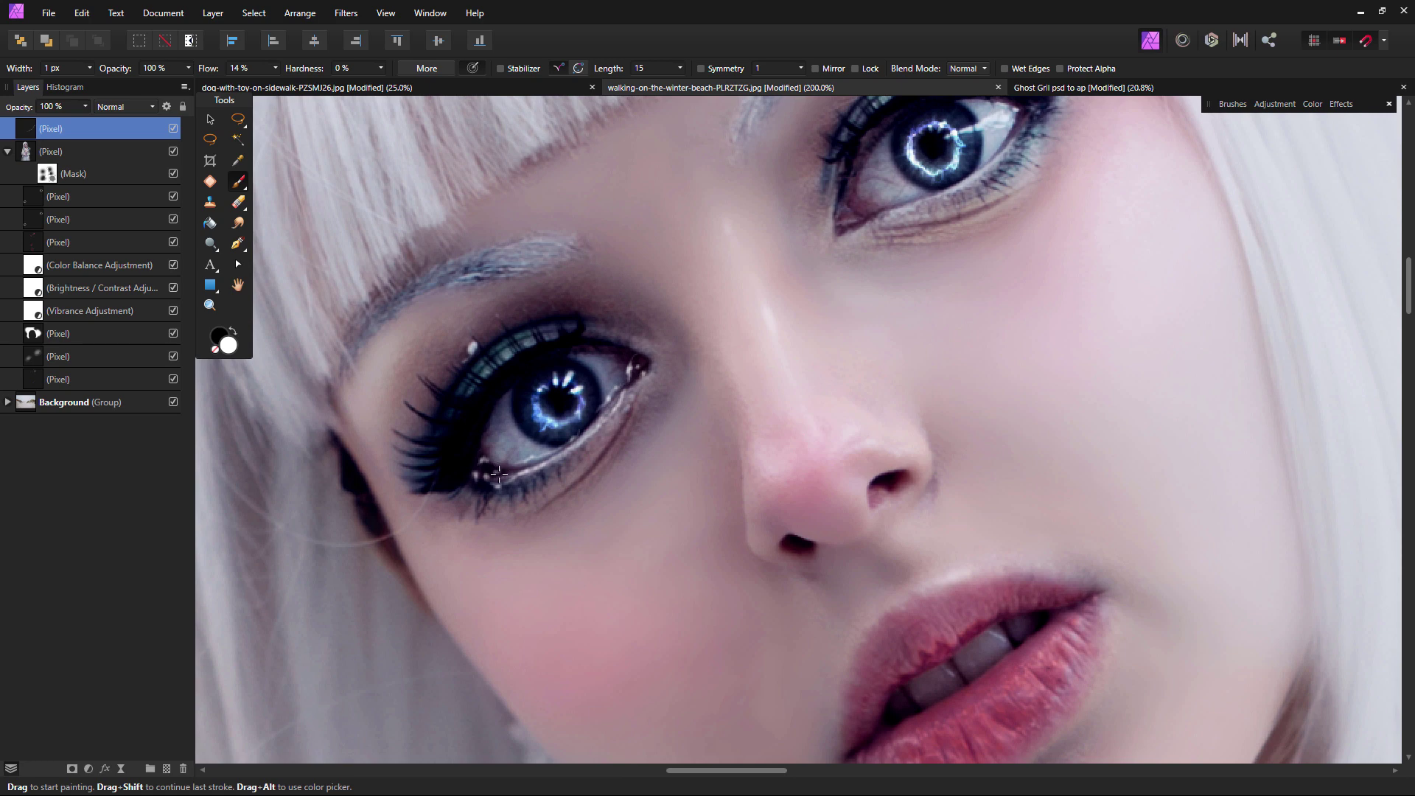
drag(1024, 123, 690, 329)
mouse_move(516, 418)
mouse_down()
mouse_move(509, 442)
mouse_move(667, 346)
mouse_up()
drag(634, 398, 527, 435)
key(ctrl+minus)
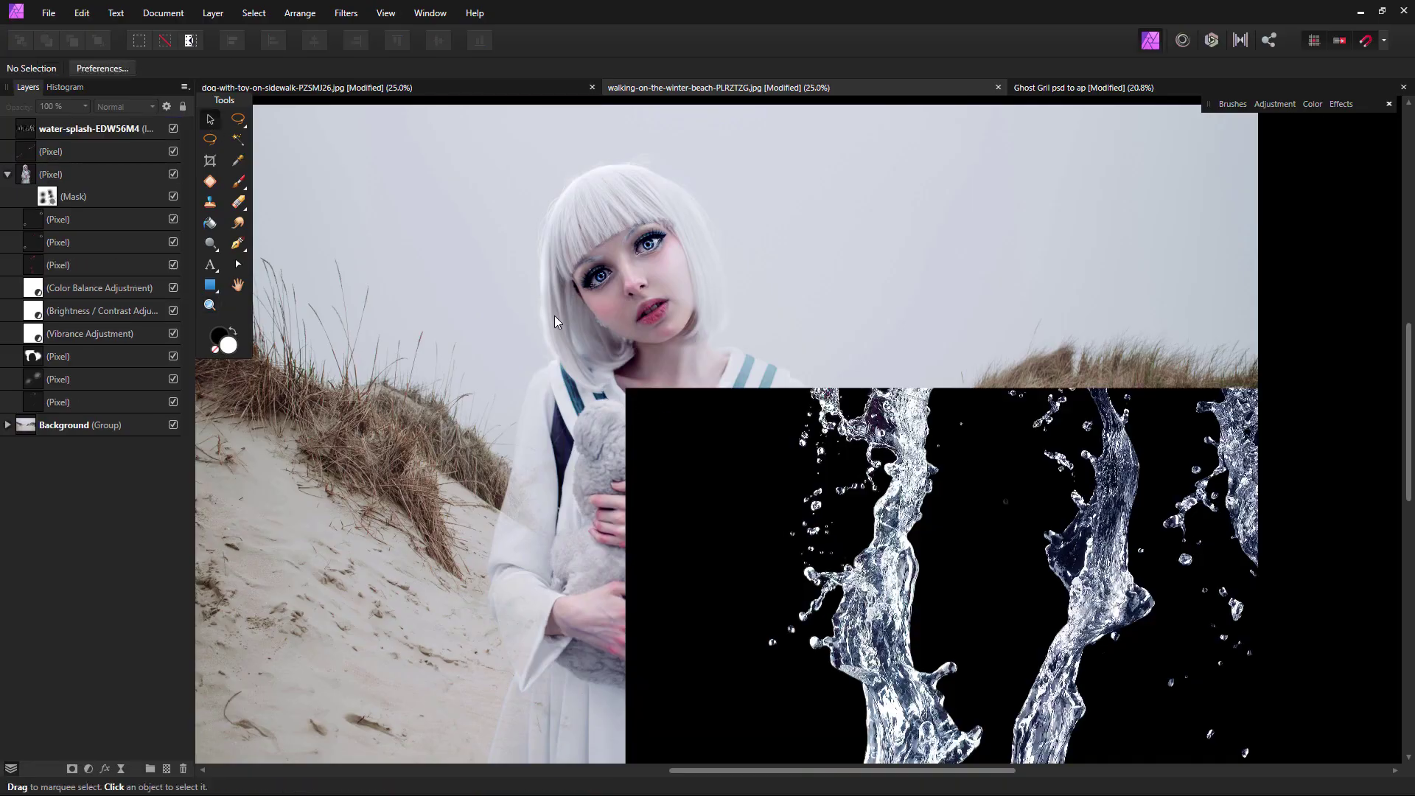
- Rasterize the water-splash layer and copy a freehand selection of its small droplets
mouse_move(554, 315)
mouse_down()
mouse_move(278, 151)
mouse_move(296, 234)
mouse_move(268, 290)
mouse_move(379, 322)
mouse_up()
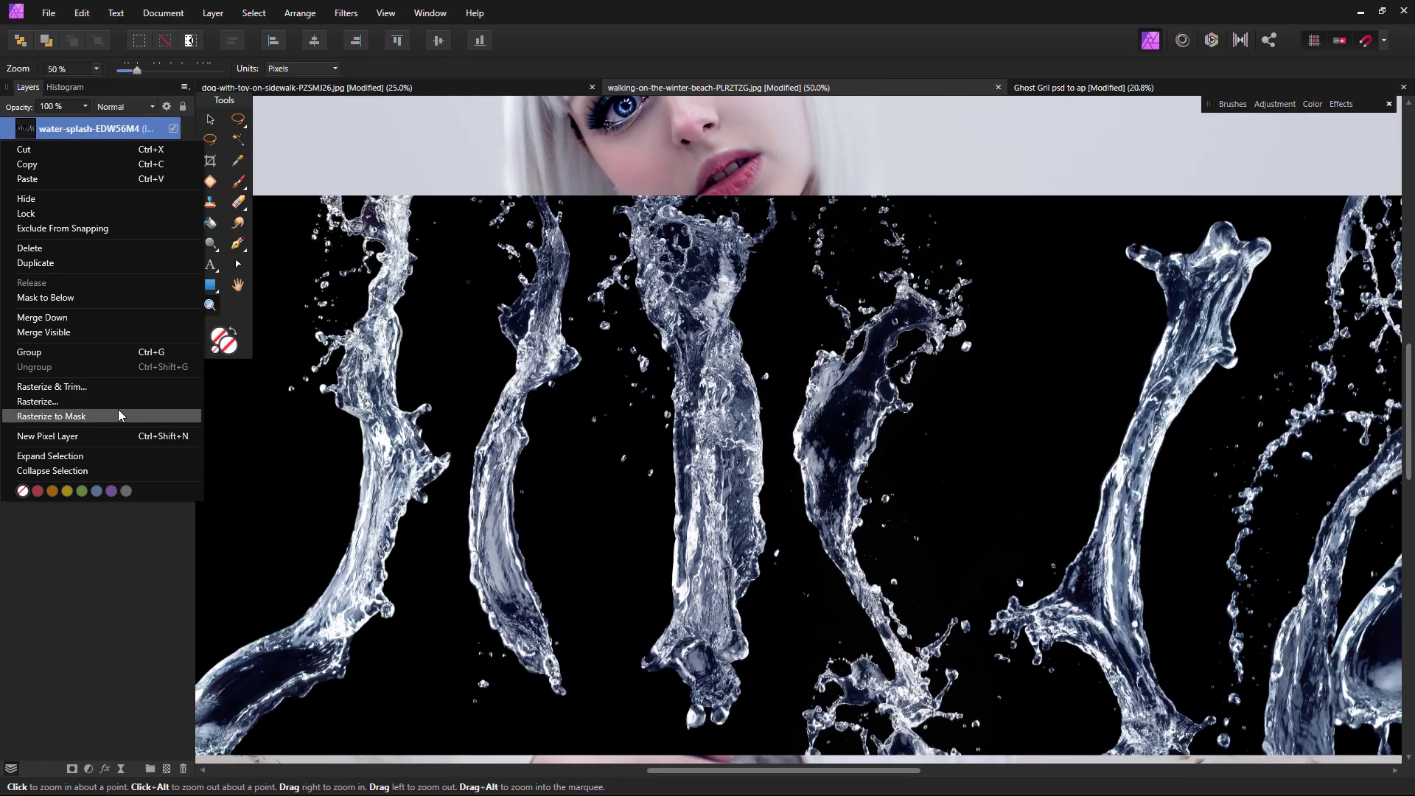
click(126, 411)
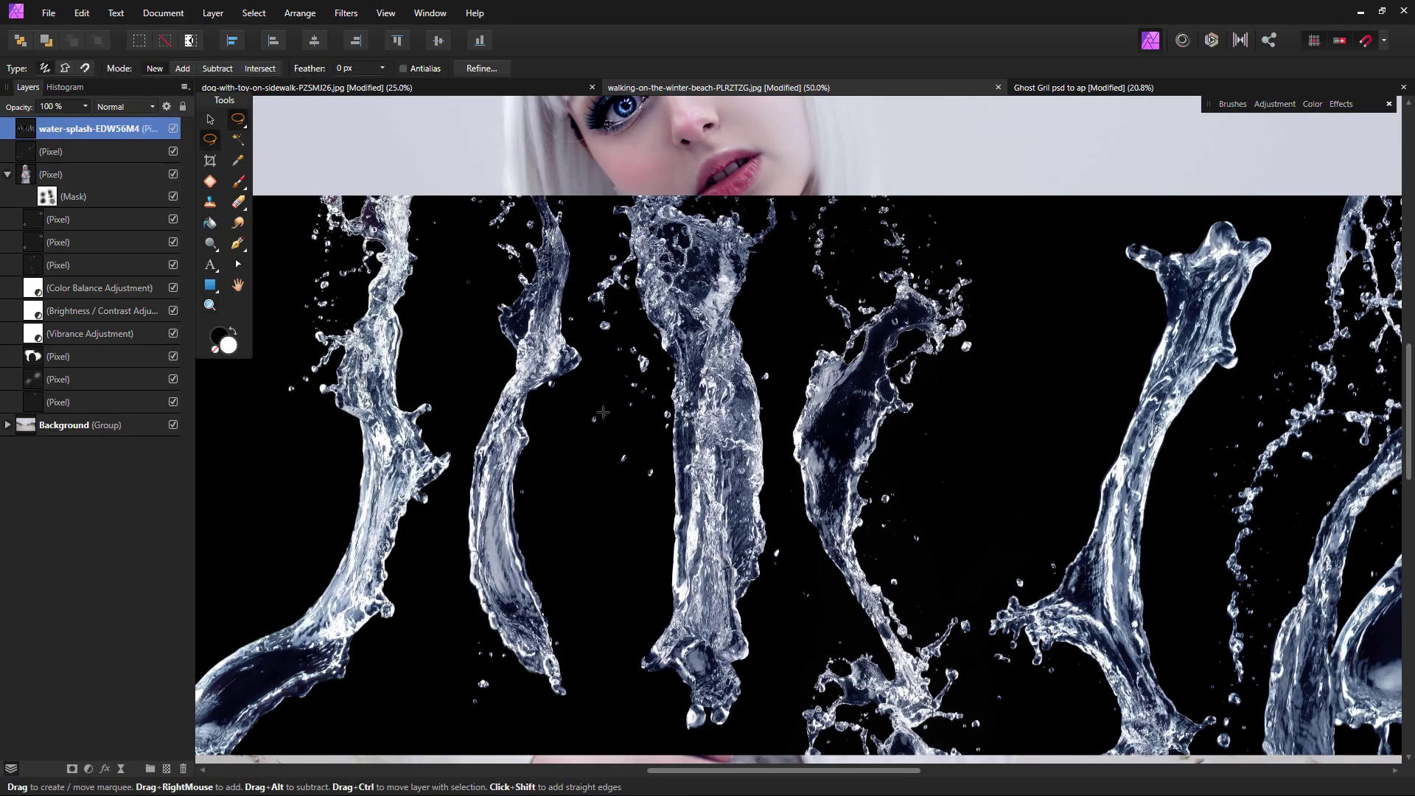
scroll(602, 413, up, 2)
mouse_move(811, 343)
mouse_down()
mouse_move(741, 465)
mouse_move(788, 410)
mouse_move(812, 345)
mouse_up()
click(82, 13)
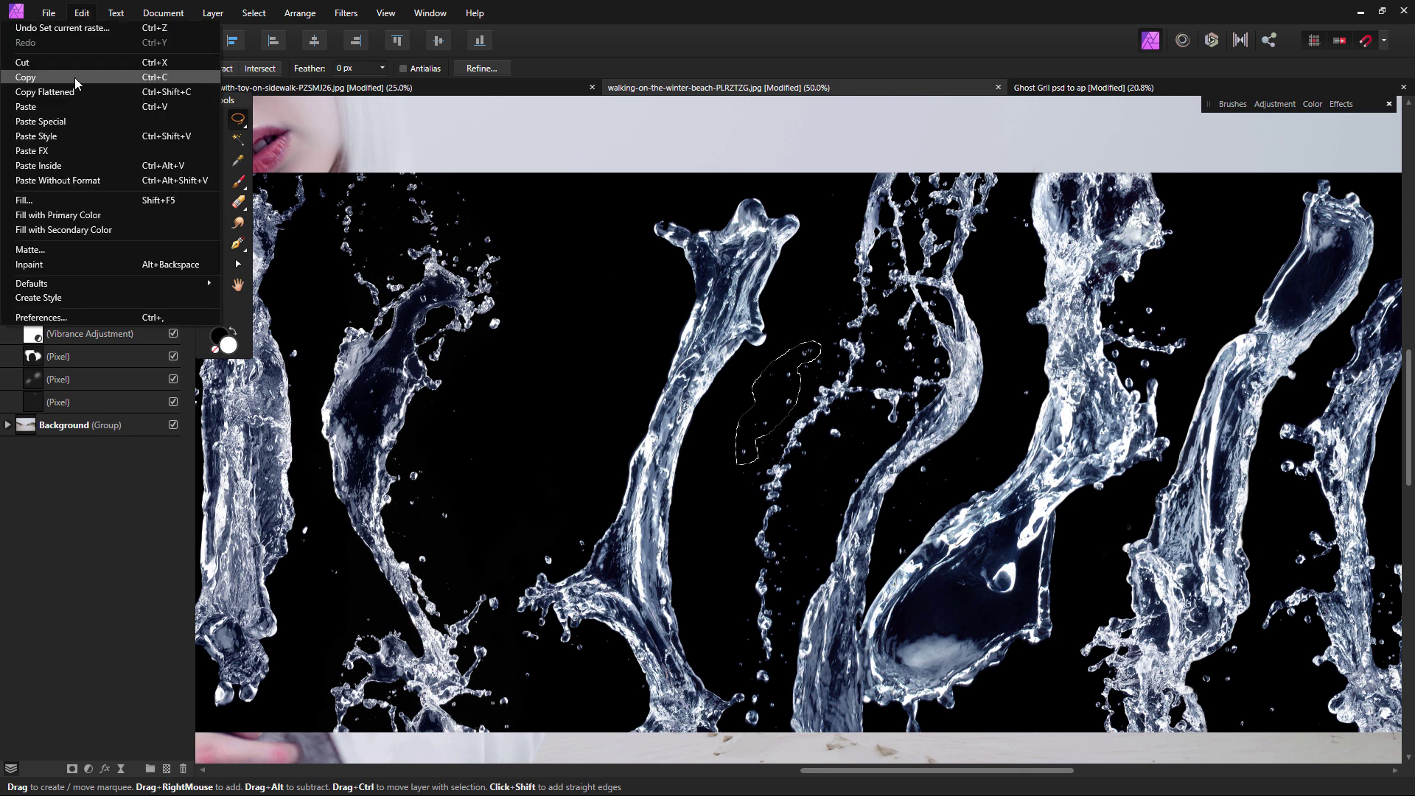
click(76, 76)
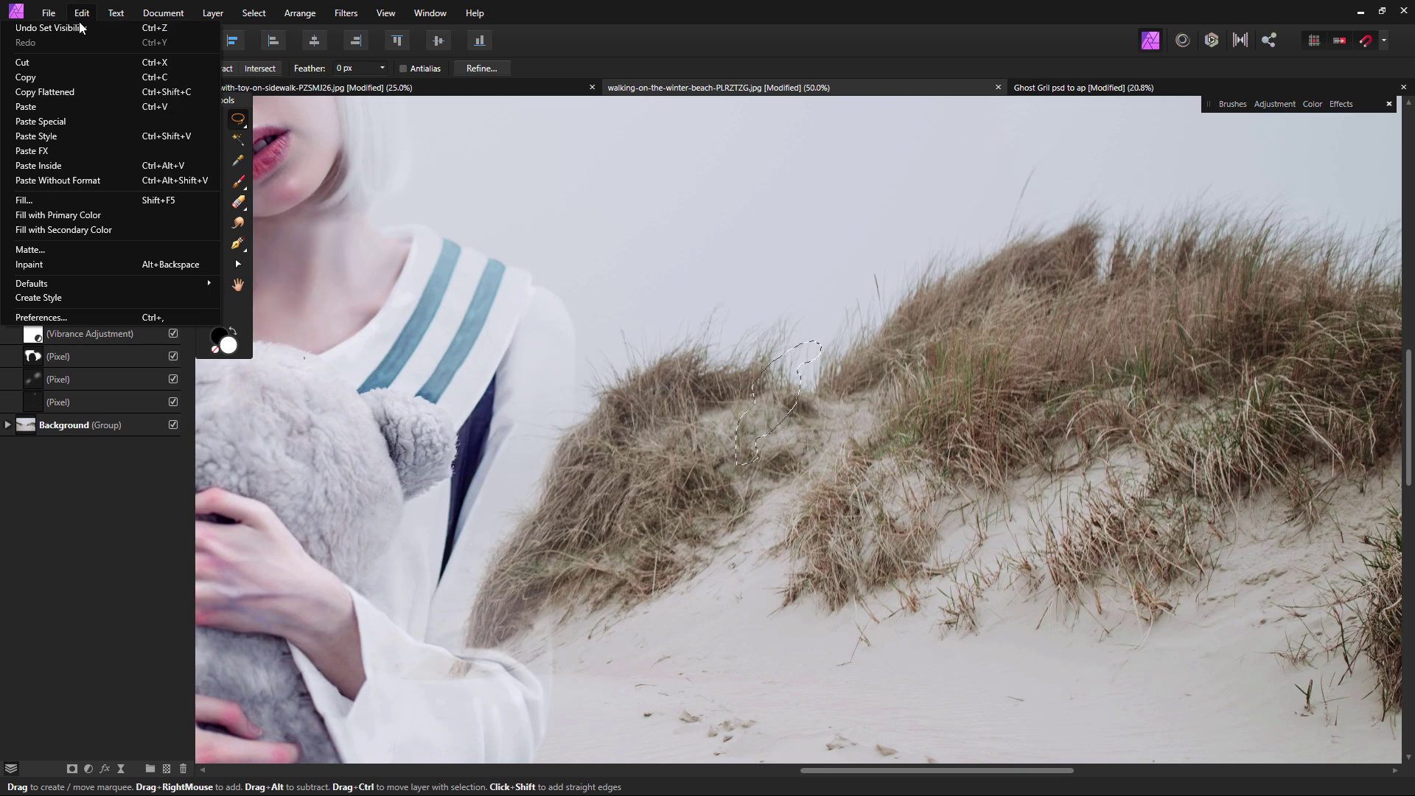
- Paste the copied droplets, rotate and position them below the outer corner of the girl's right eye, and blend them with Screen
click(26, 106)
scroll(507, 238, up, 2)
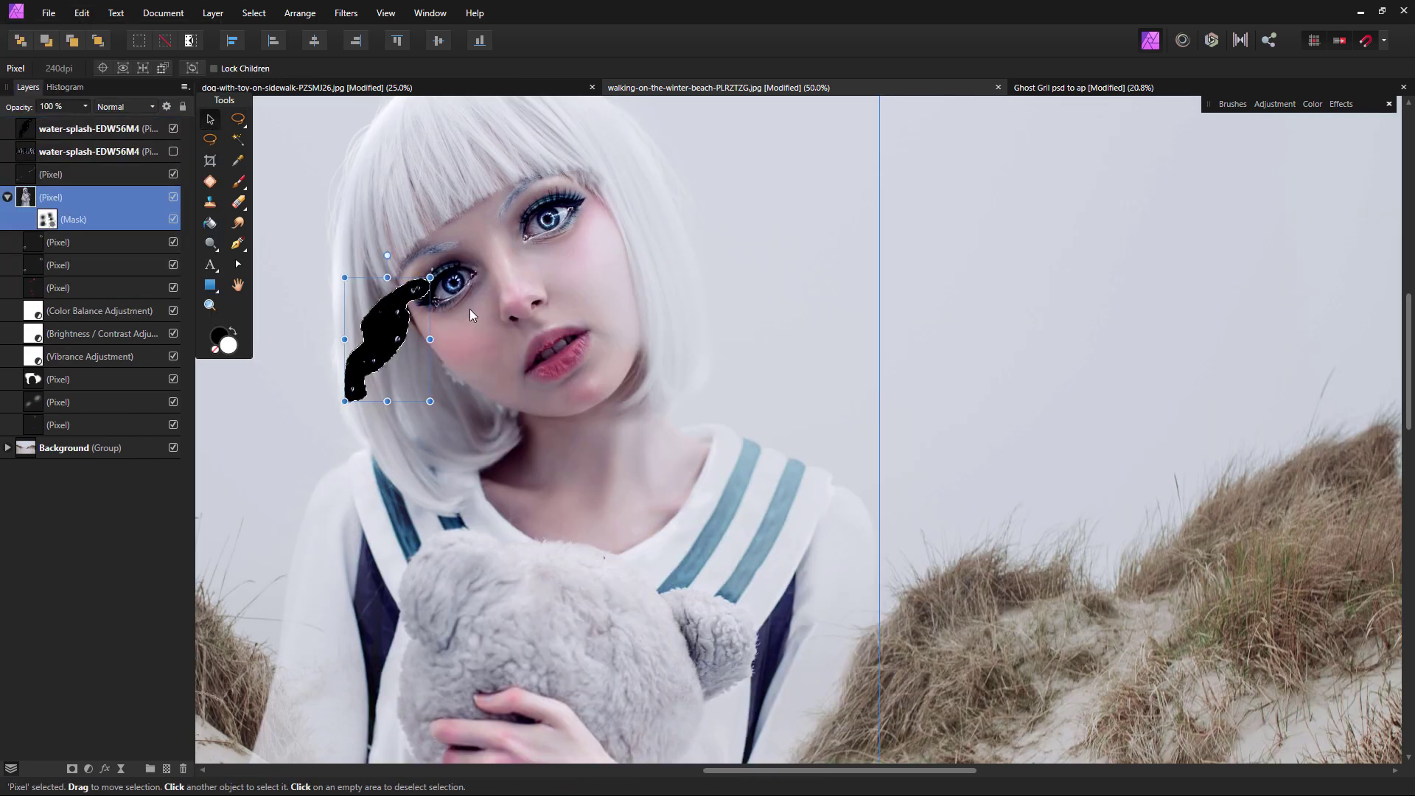
click(413, 294)
key(l)
key(ctrl+d)
key(v)
drag(335, 271, 441, 446)
drag(408, 310, 413, 329)
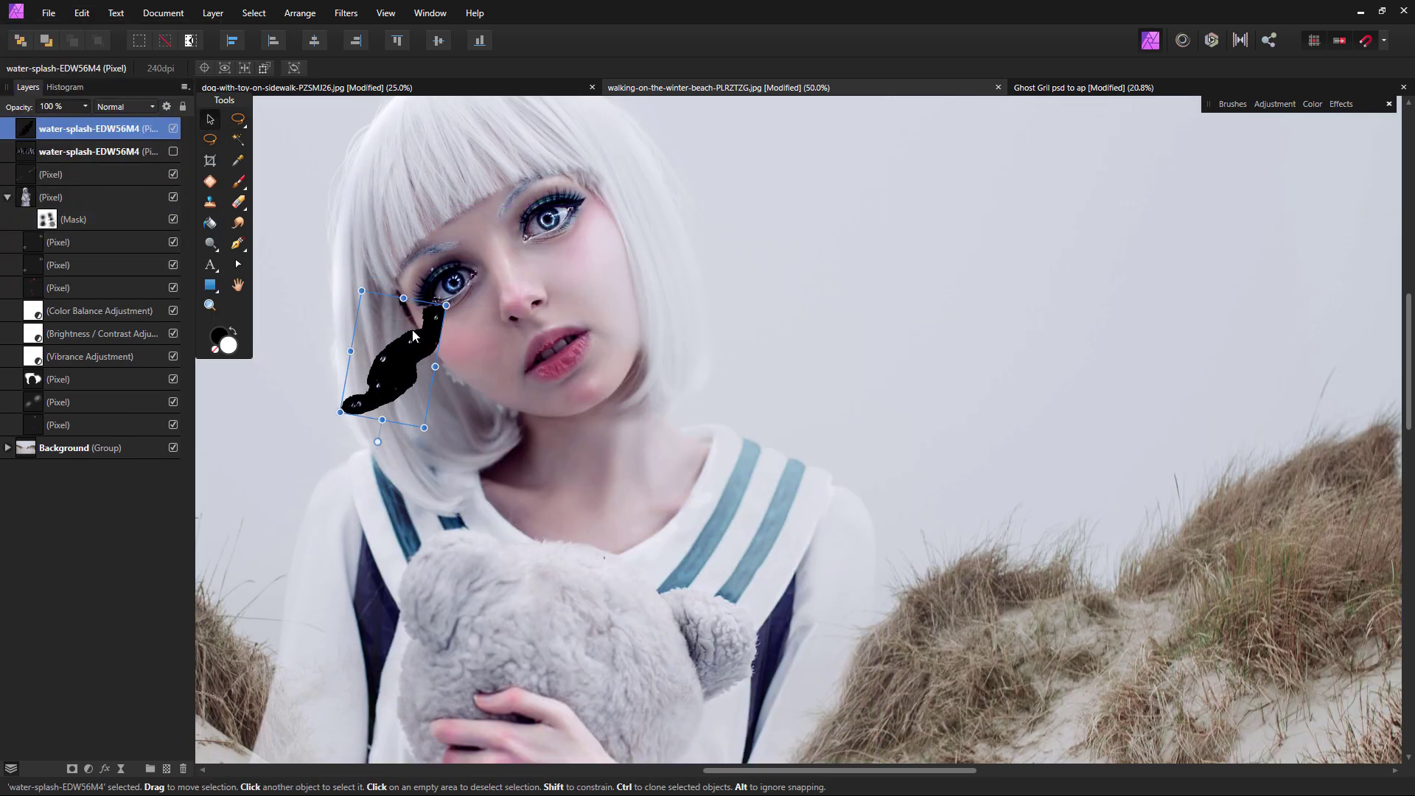
click(111, 108)
click(111, 224)
- Set the painting colour to a slightly muted blue with hue 203
double_click(210, 306)
right_click(114, 122)
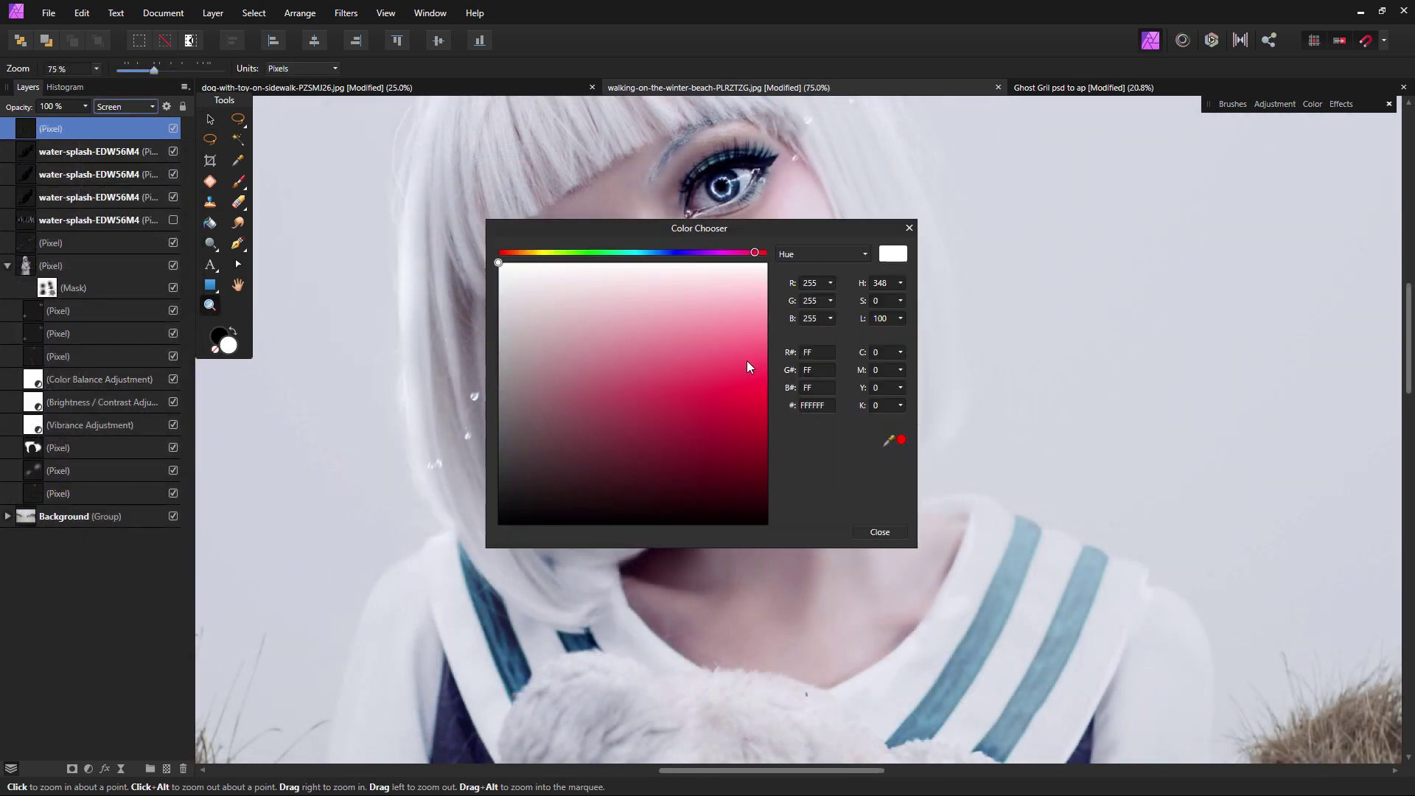
drag(752, 252, 650, 252)
click(734, 388)
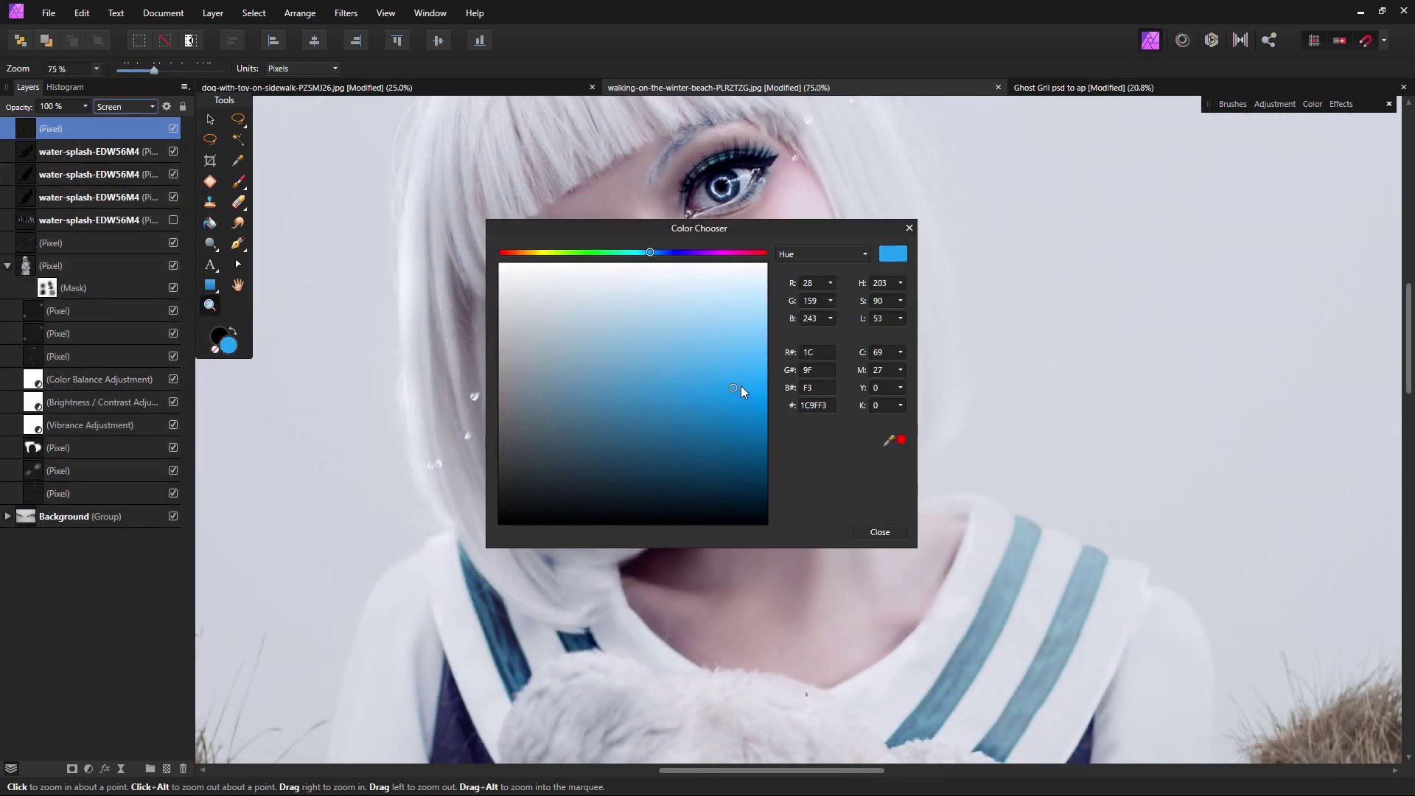
drag(741, 386, 704, 407)
click(909, 227)
- Paint soft blue glows over the water droplets beside the eyes at 44% flow, enlarging the brush to 66.6 px
click(240, 182)
scroll(509, 357, up, 1)
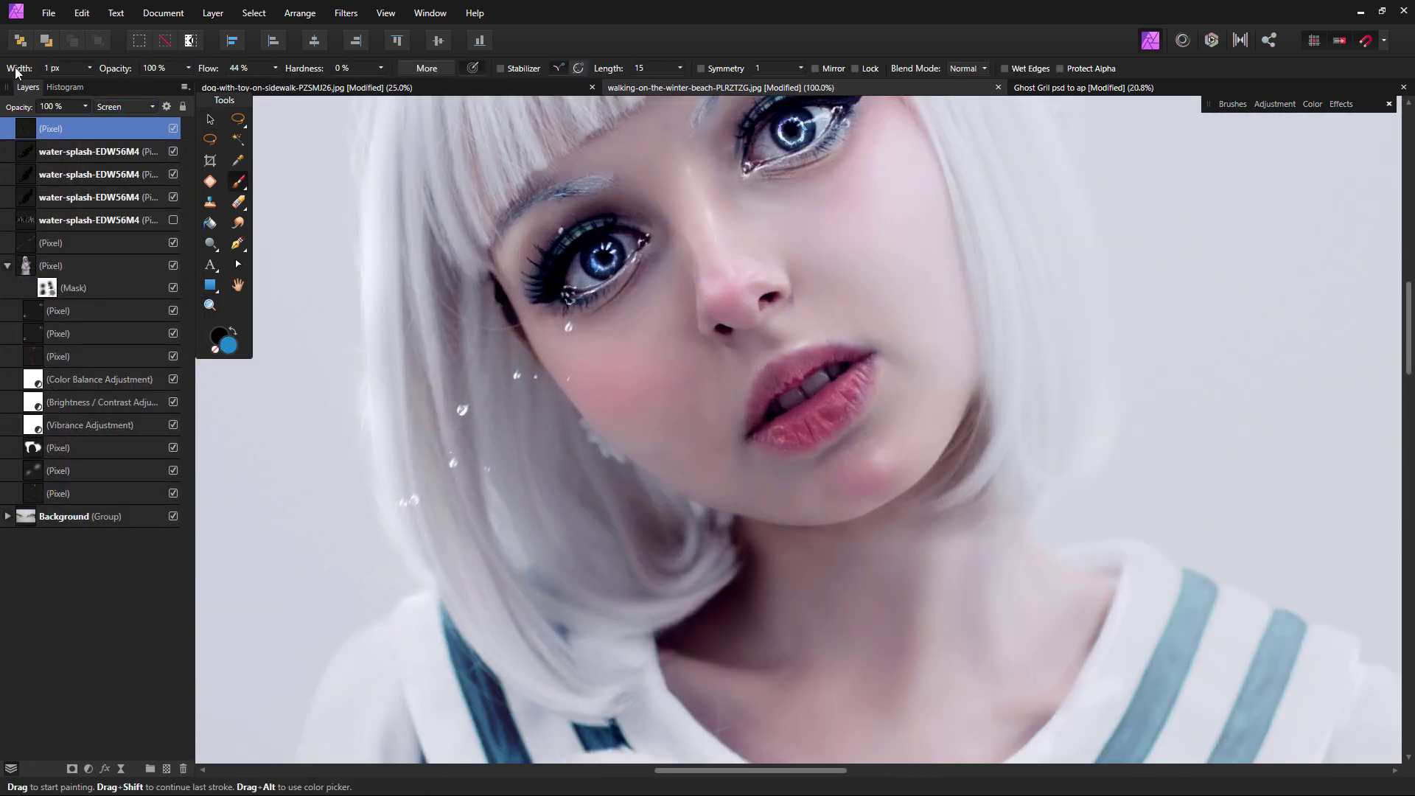
drag(15, 73, 38, 73)
click(462, 410)
key(bracketright)
key(bracketright)
click(453, 463)
key(bracketright)
key(bracketright)
key(bracketright)
click(410, 502)
click(516, 375)
click(535, 377)
click(567, 295)
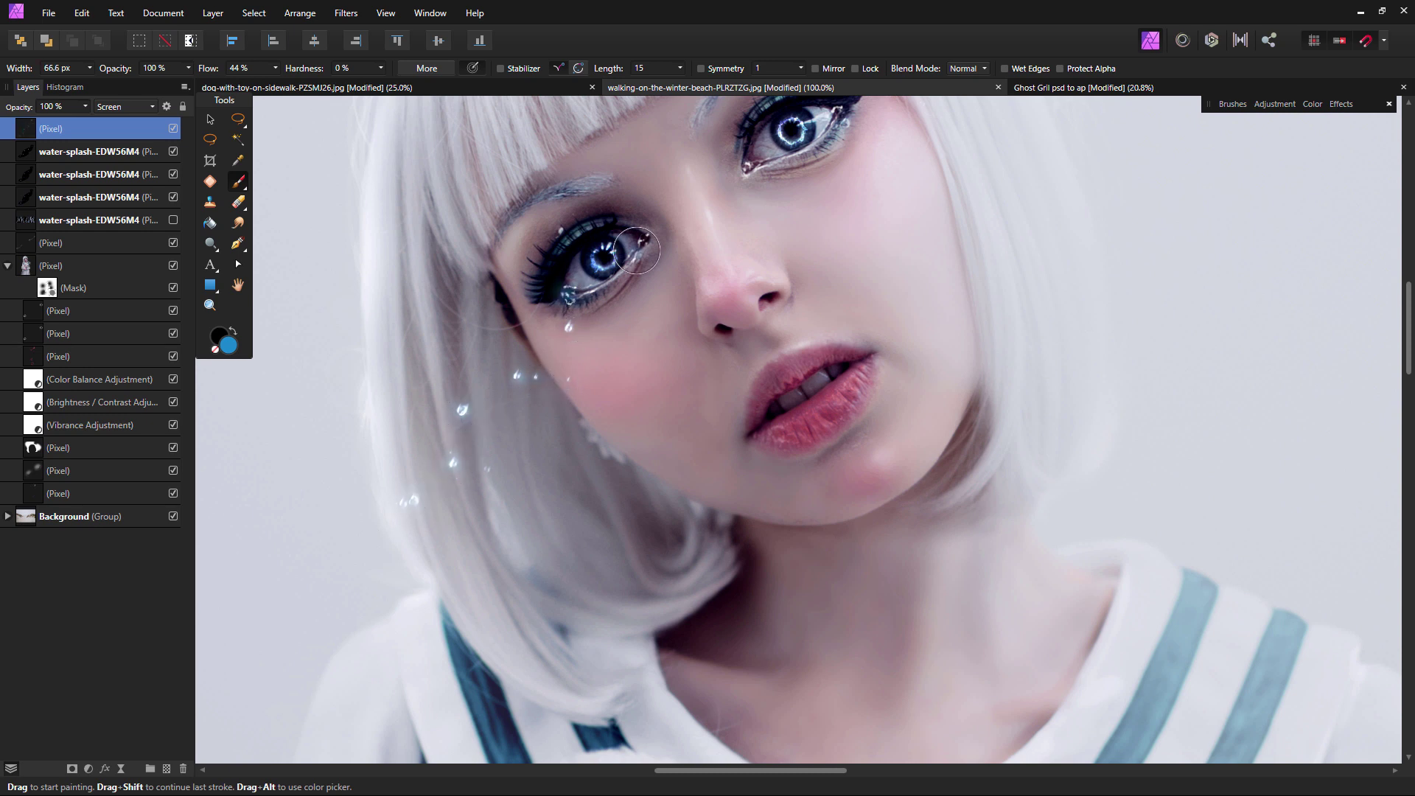
drag(755, 242, 597, 411)
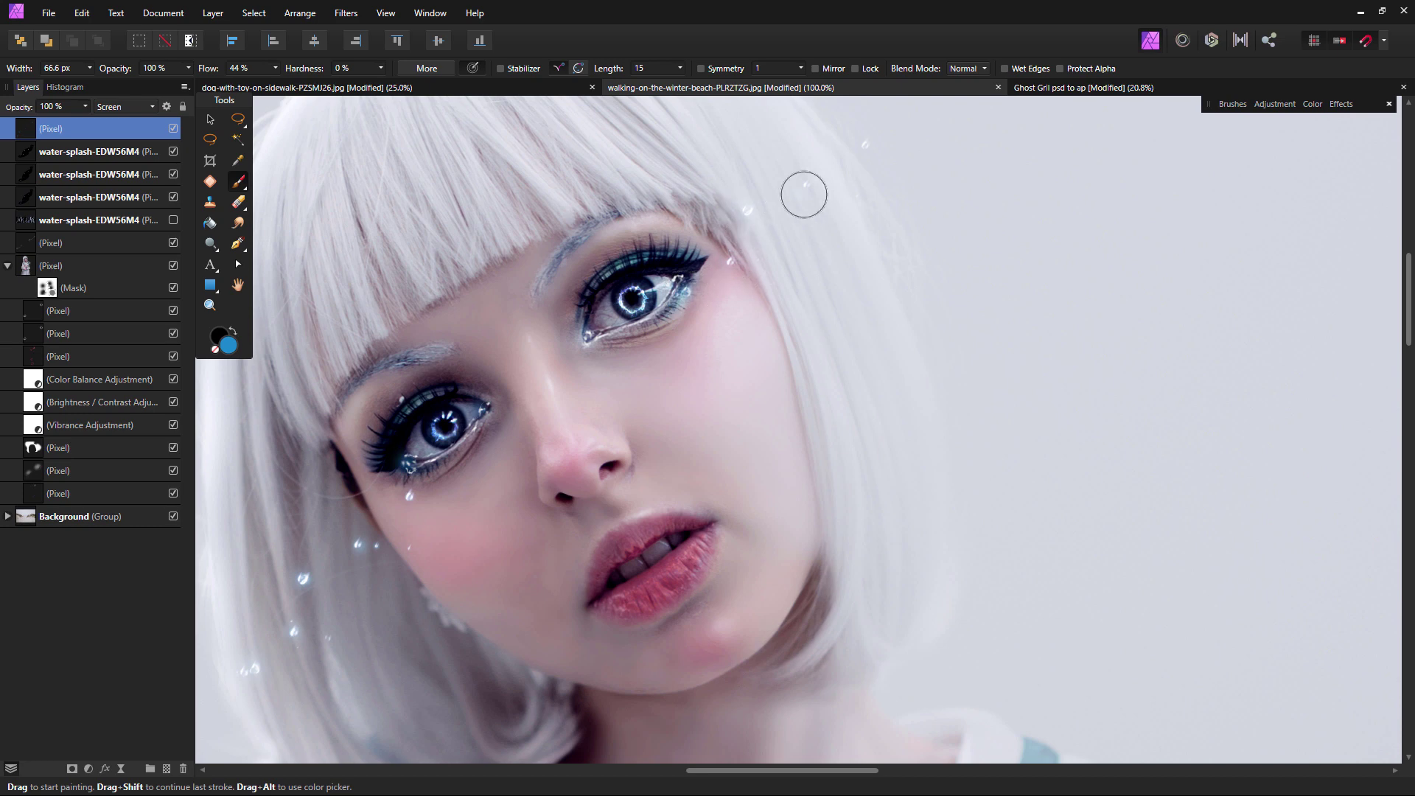
drag(468, 548, 624, 379)
- Add a new pixel layer and paint a thin white star-shaped sparkle over a droplet in the hair
key(ctrl+shift+n)
key(z)
click(414, 507)
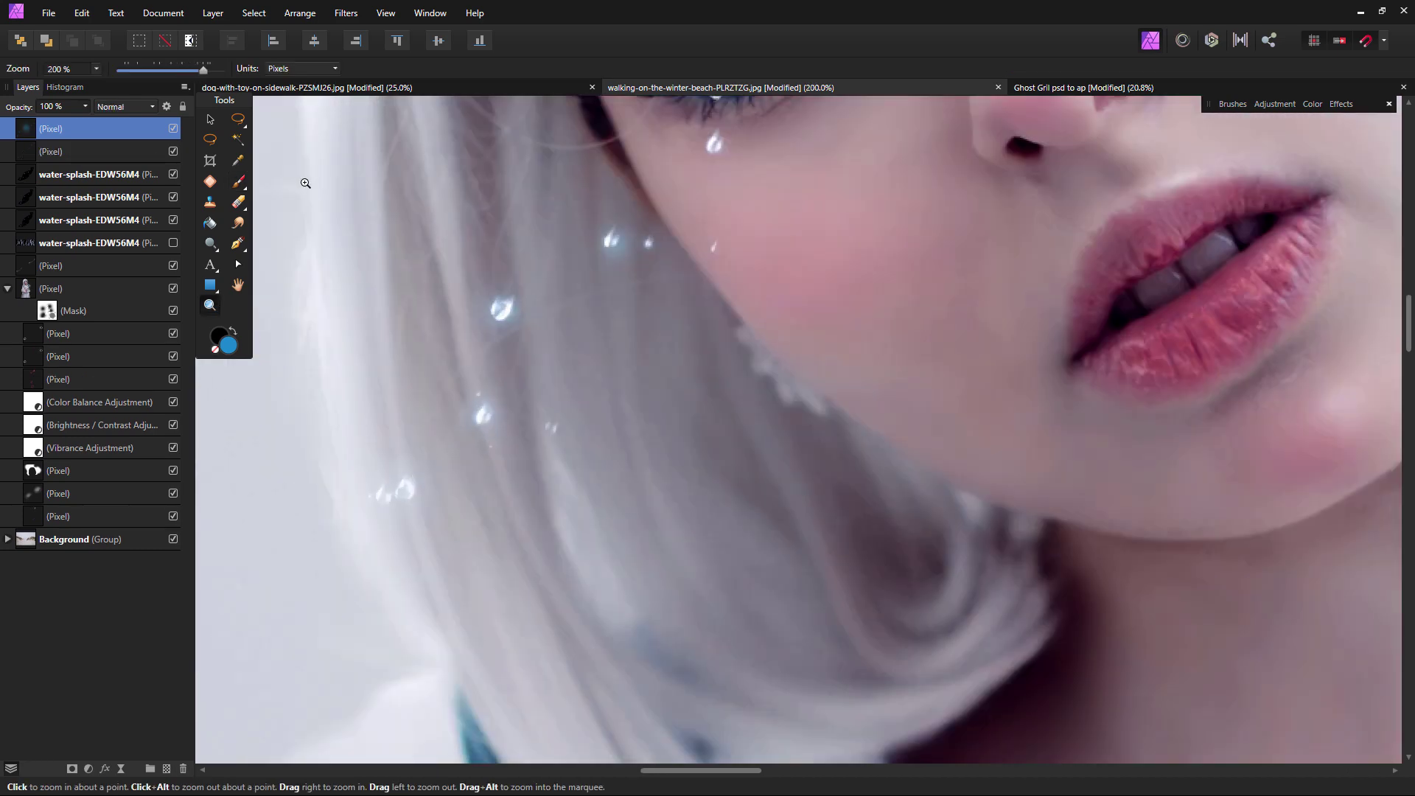
key(b)
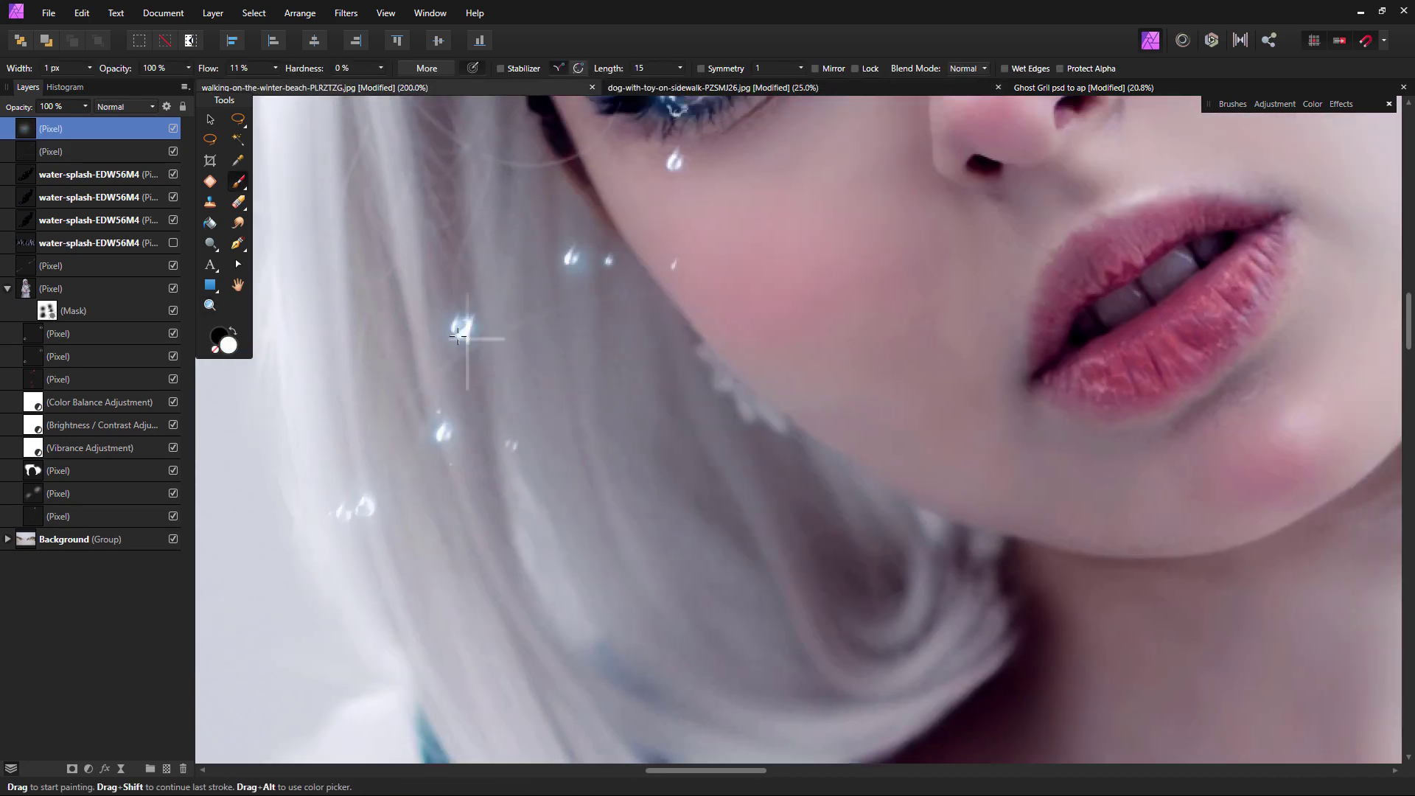
- Place copies of the white sparkle on droplets on both sides of the face and in the eye corner, resizing and rotating them
key(v)
mouse_move(457, 336)
mouse_down()
mouse_move(502, 339)
mouse_move(485, 351)
mouse_up()
mouse_move(485, 351)
ctrl+mouse_down()
mouse_move(623, 346)
mouse_move(672, 295)
ctrl+mouse_up()
drag(640, 381, 613, 340)
mouse_move(607, 323)
mouse_down()
mouse_move(451, 440)
mouse_move(437, 531)
mouse_move(361, 523)
mouse_up()
drag(392, 507, 350, 476)
mouse_move(350, 482)
mouse_down()
mouse_move(339, 489)
mouse_move(618, 361)
mouse_up()
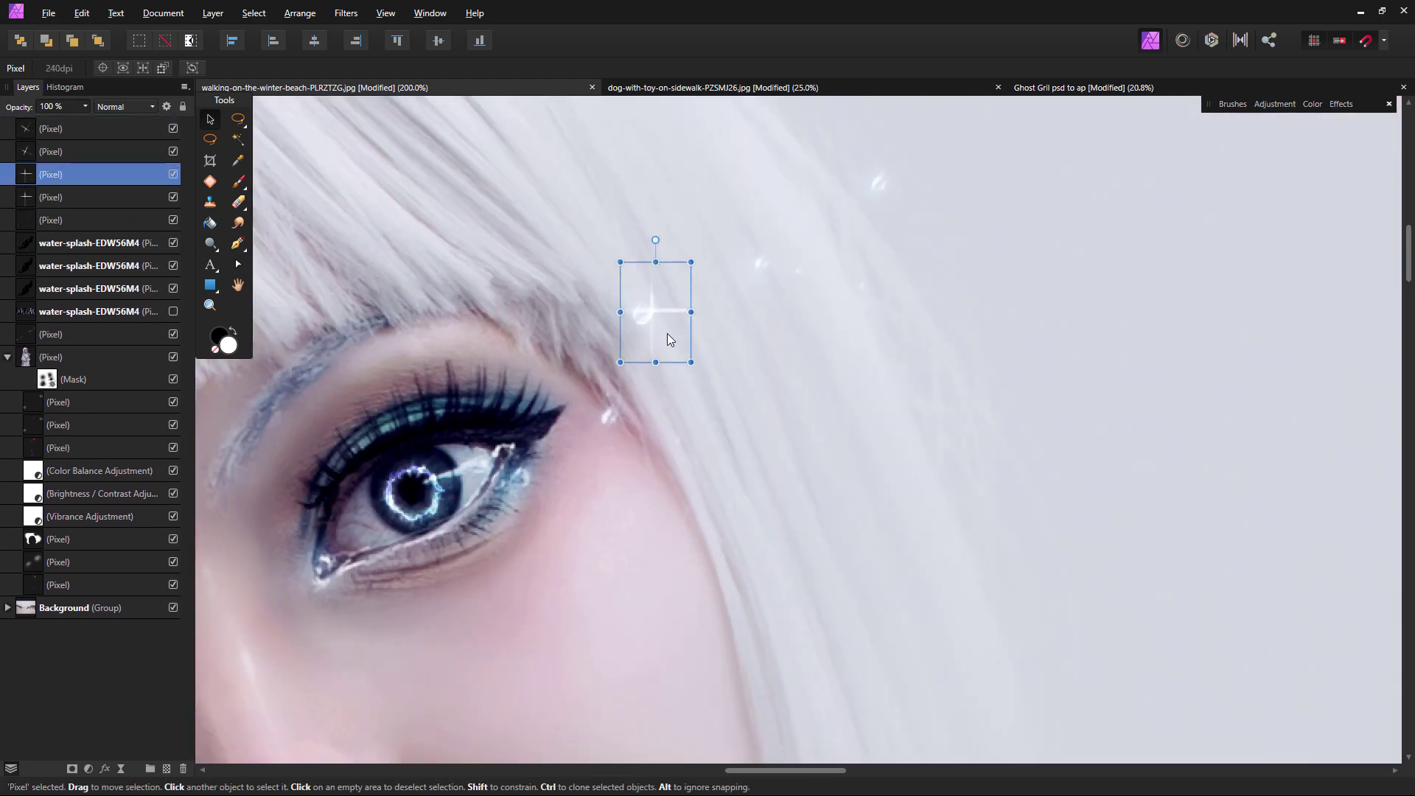
drag(666, 333, 320, 616)
drag(354, 566, 326, 607)
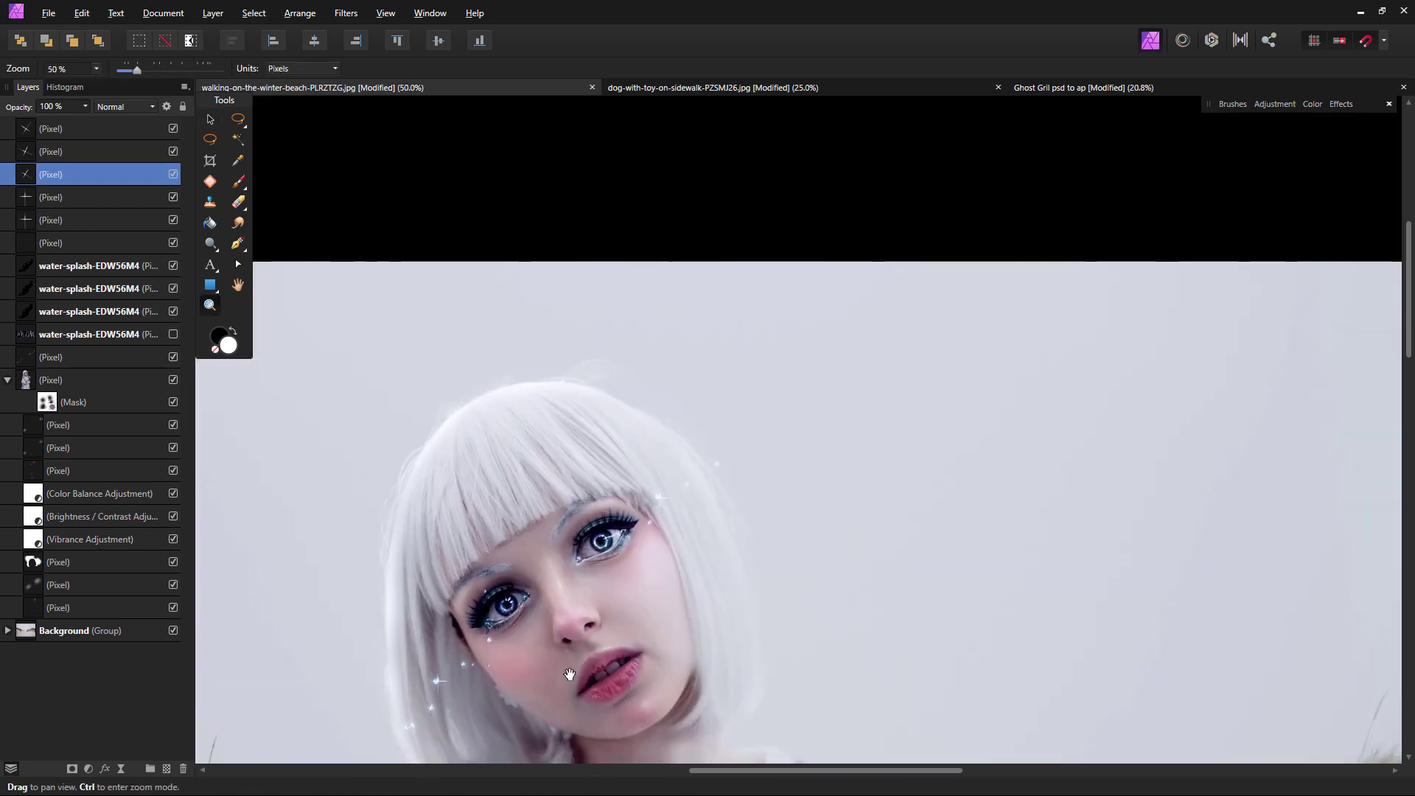
- Compare the droplets and tears with and without the blue Screen glow layer
drag(570, 674, 556, 442)
drag(476, 396, 626, 397)
click(126, 247)
click(173, 243)
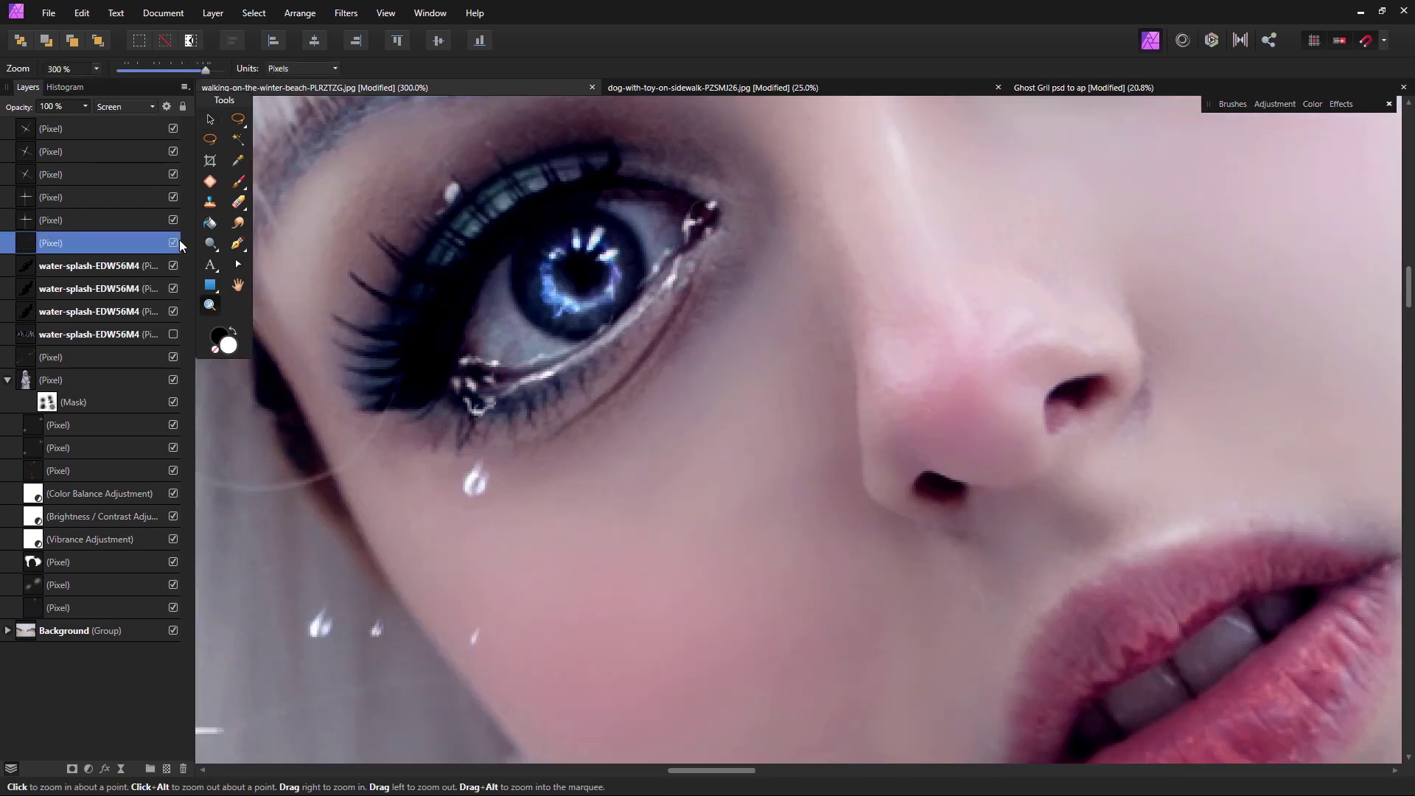
- Paint soft white highlights over the tears of both eyes on the tear layer with a 24.9 px brush at 8% flow
click(111, 356)
click(237, 181)
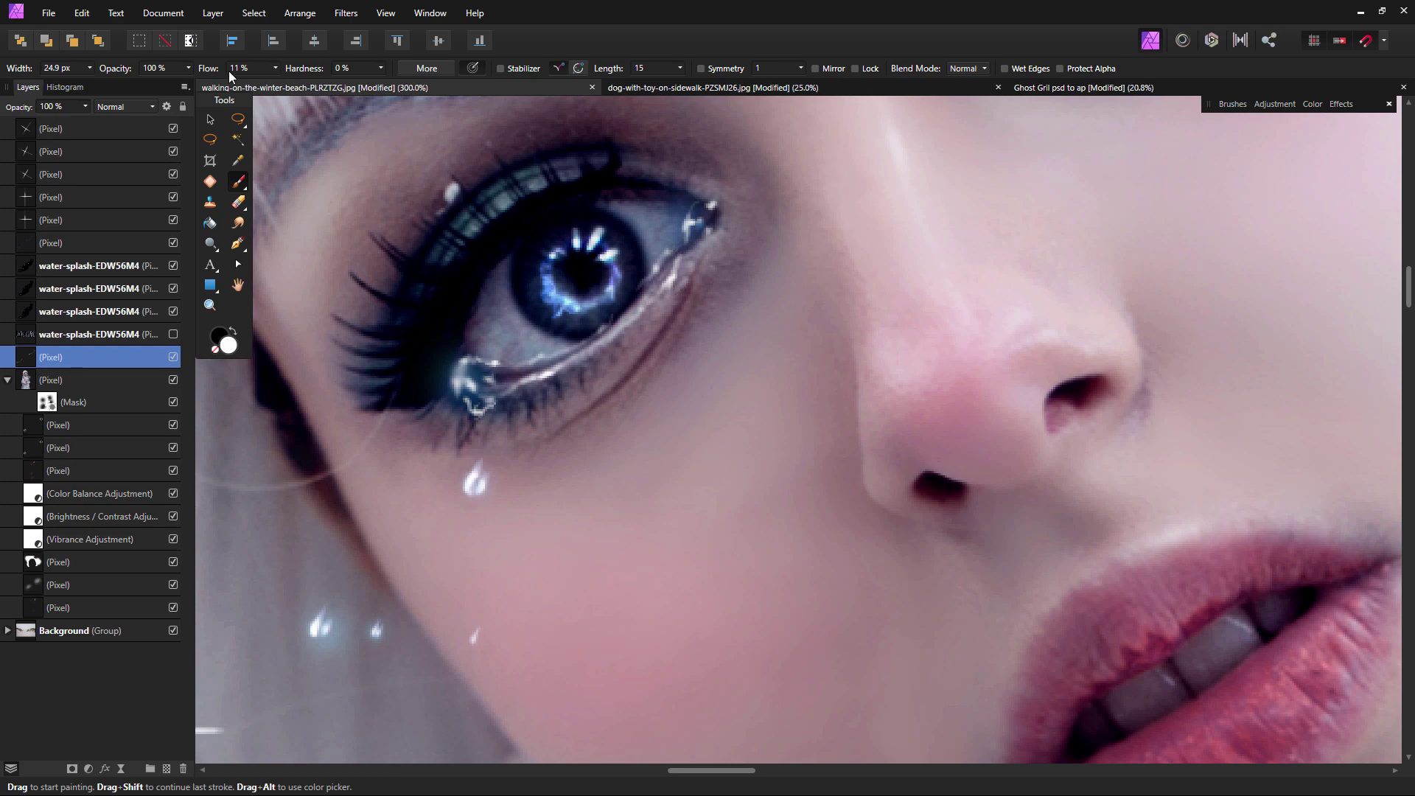
drag(230, 72, 224, 72)
drag(473, 379, 507, 404)
drag(920, 176, 418, 662)
click(491, 509)
drag(759, 326, 759, 361)
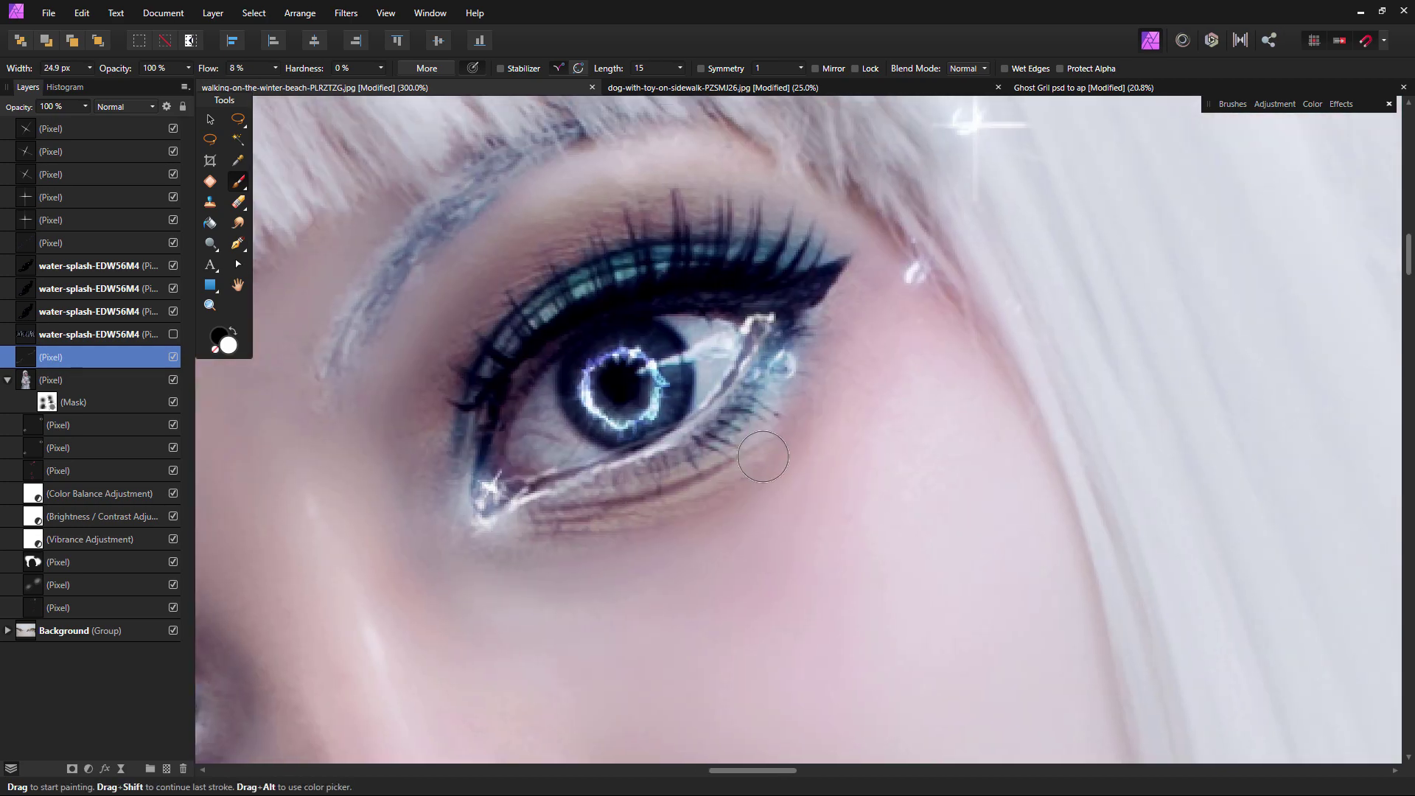
scroll(763, 457, down, 8)
scroll(759, 664, up, 3)
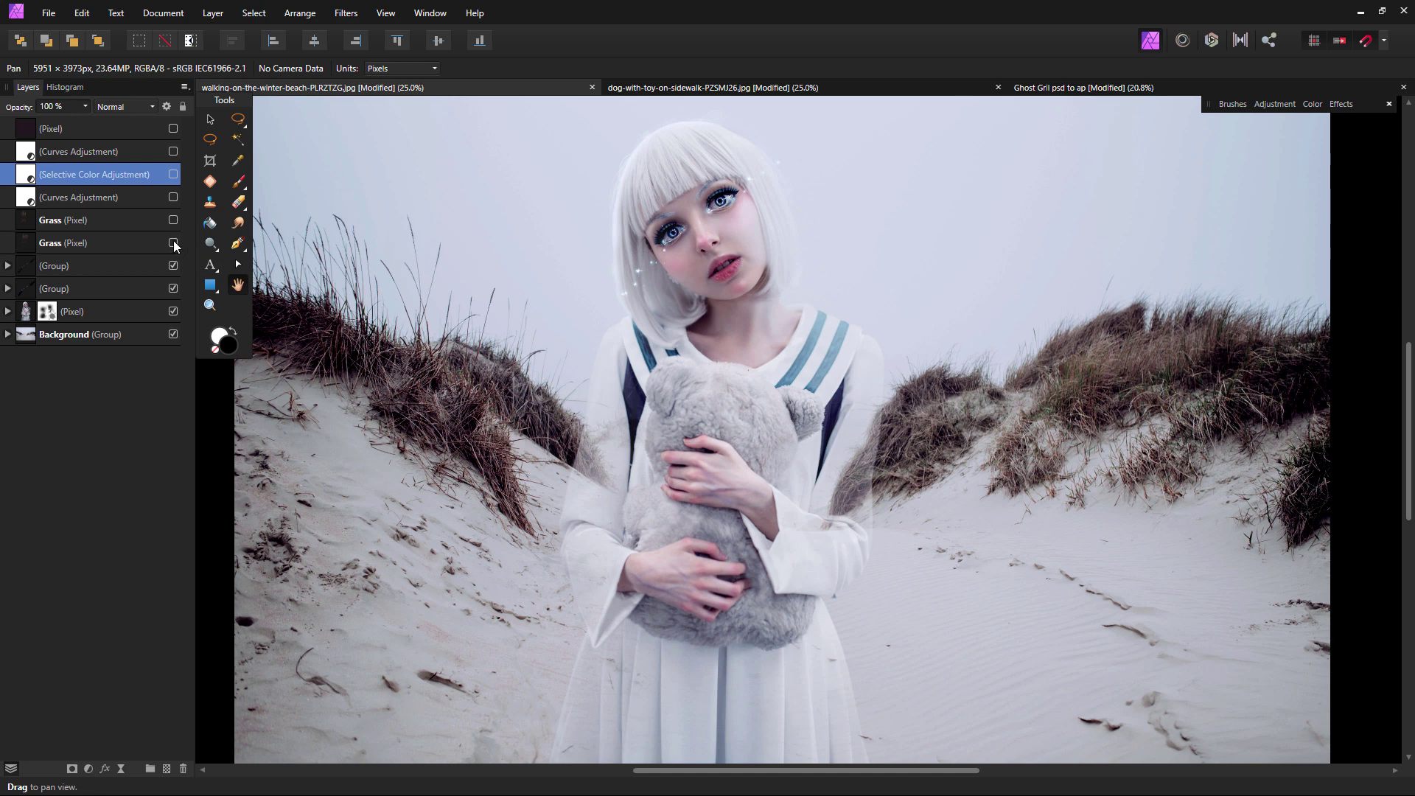
- Show the two Grass layers in the foreground of the beach
click(173, 243)
click(173, 222)
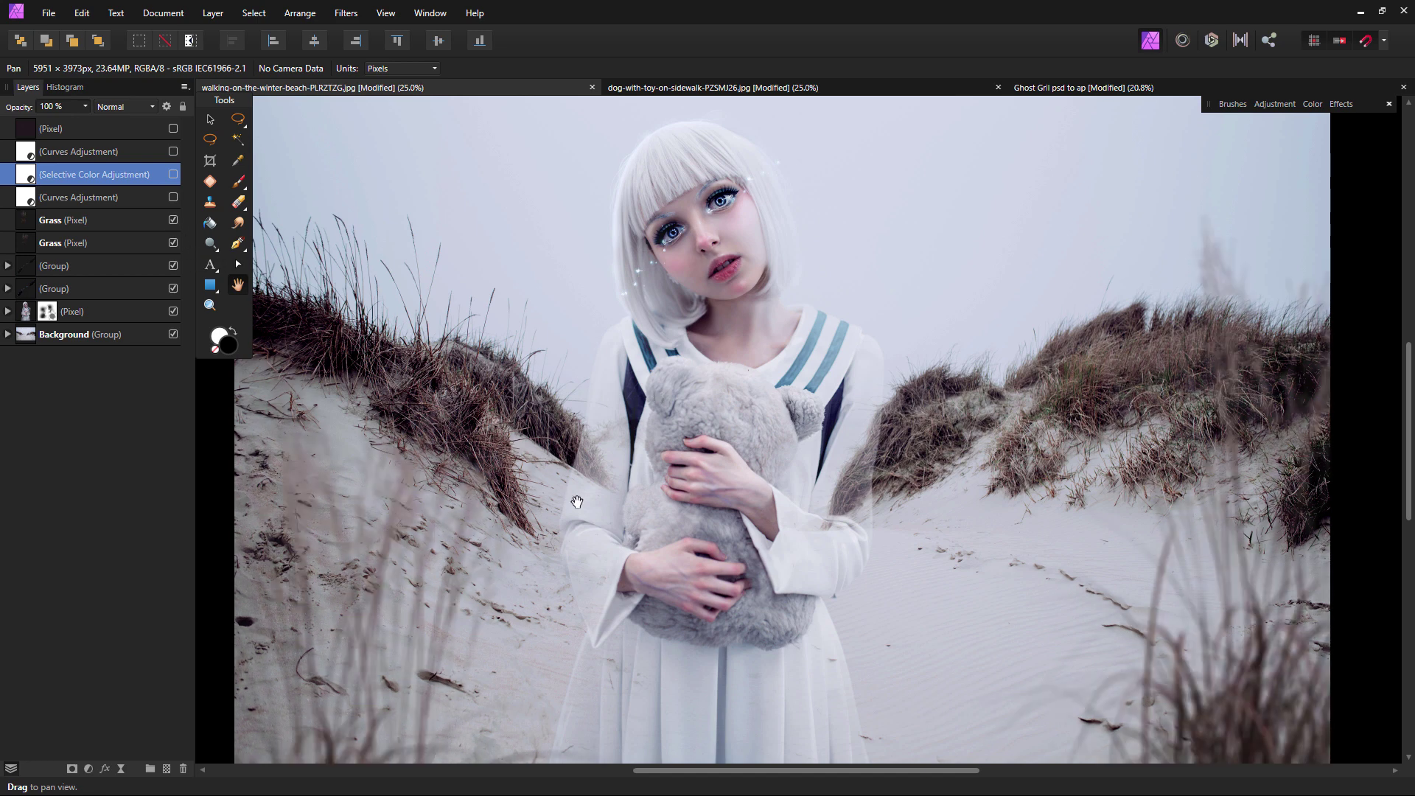
drag(575, 502, 587, 474)
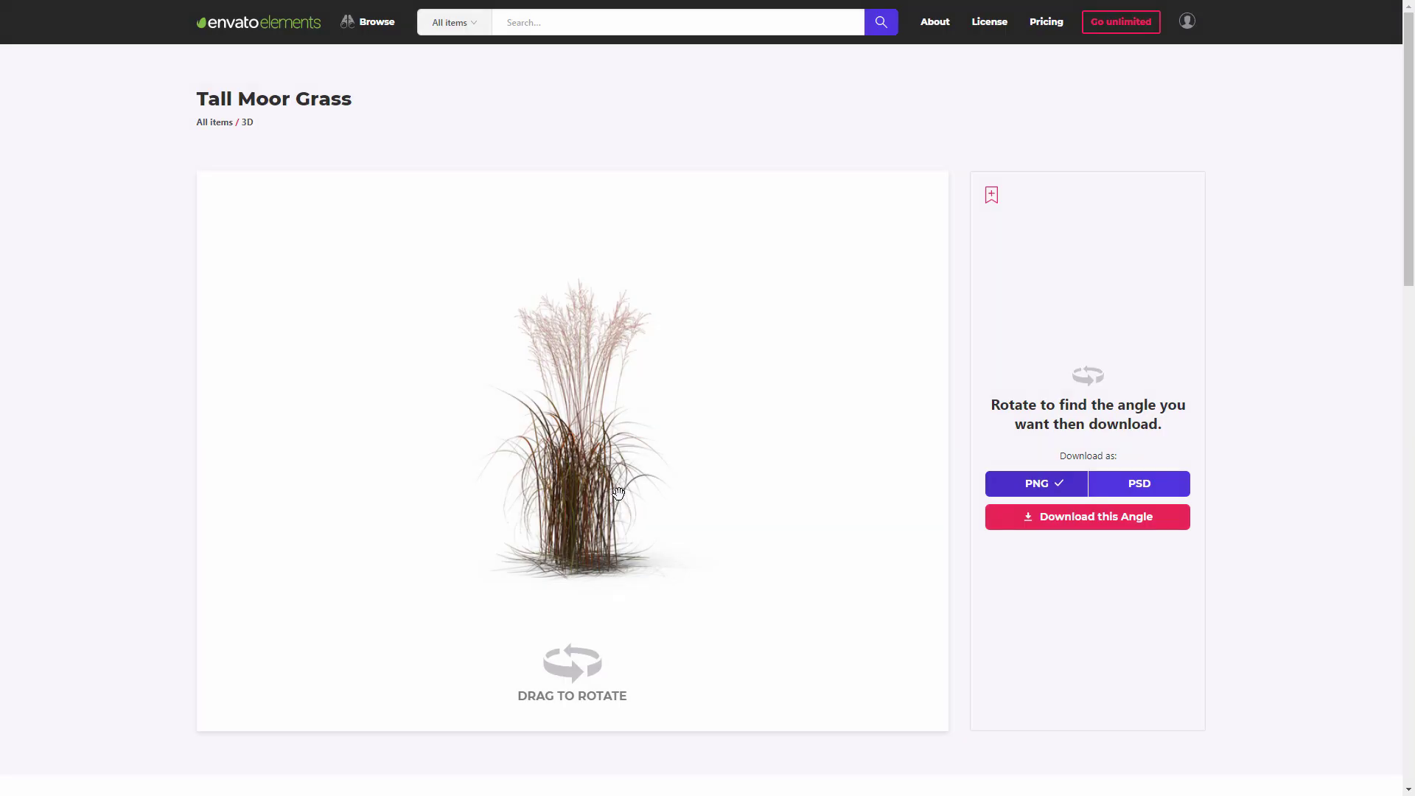
- Switch to Envato Elements, rotate the Tall Moor Grass model and download the chosen angle as PNG
drag(504, 490, 542, 493)
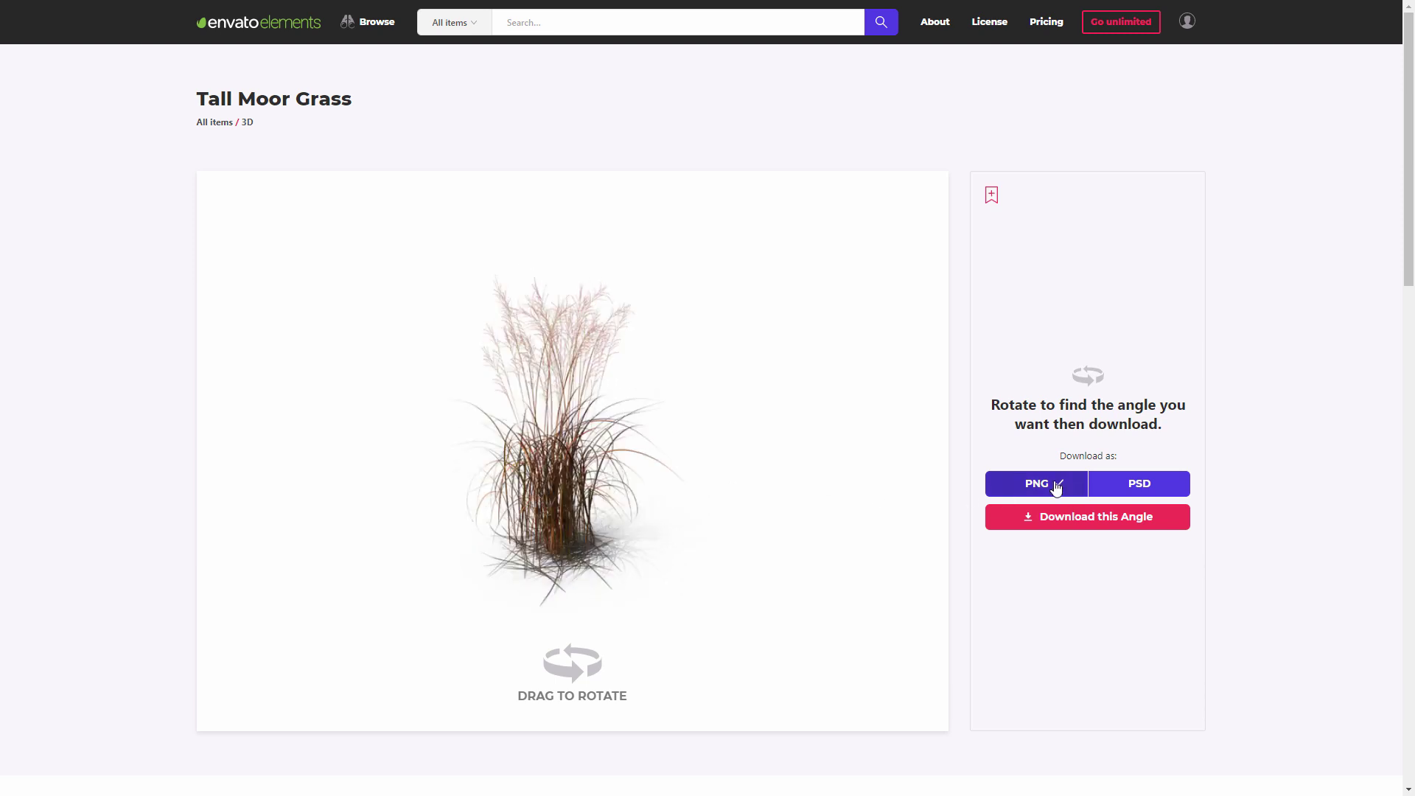
click(1099, 528)
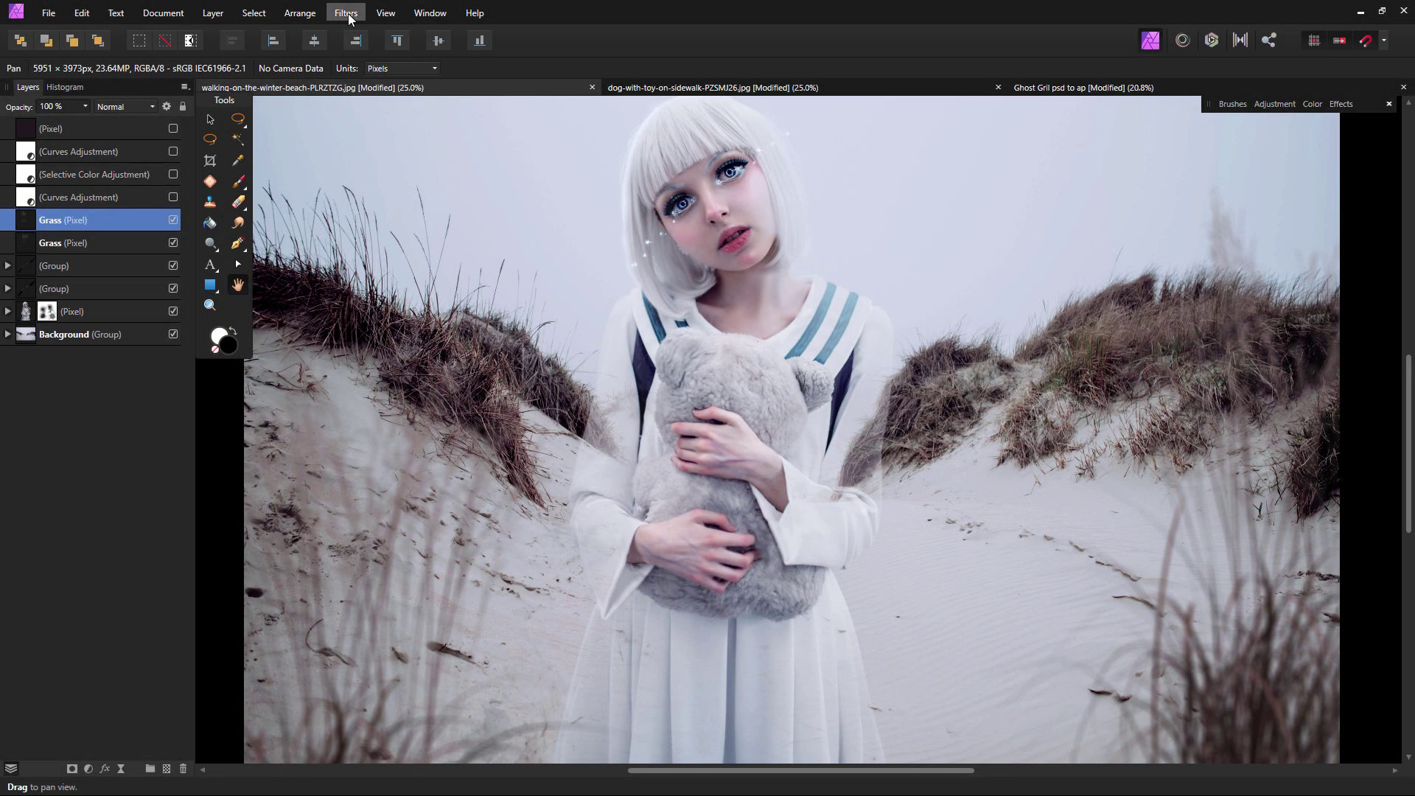
click(347, 14)
mouse_move(298, 49)
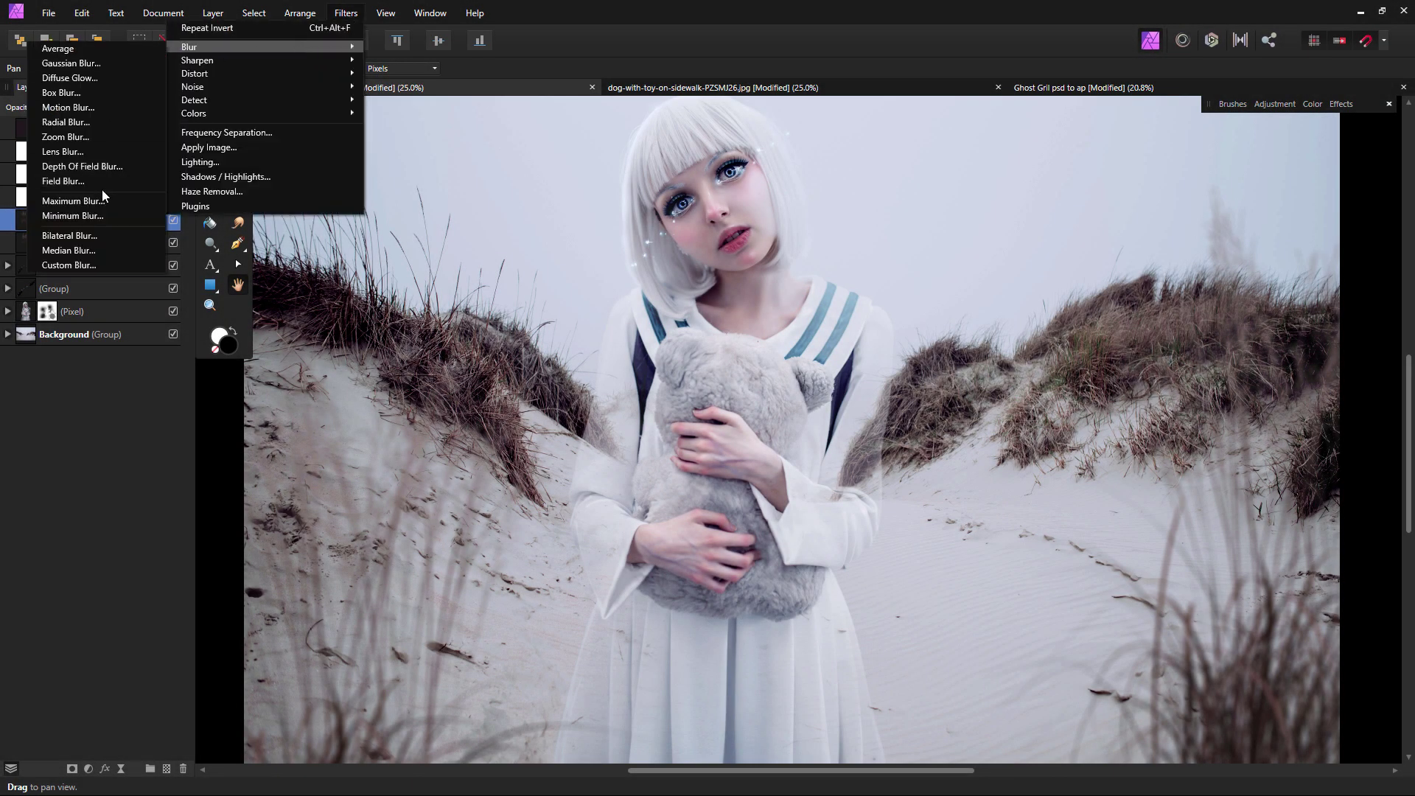
click(133, 455)
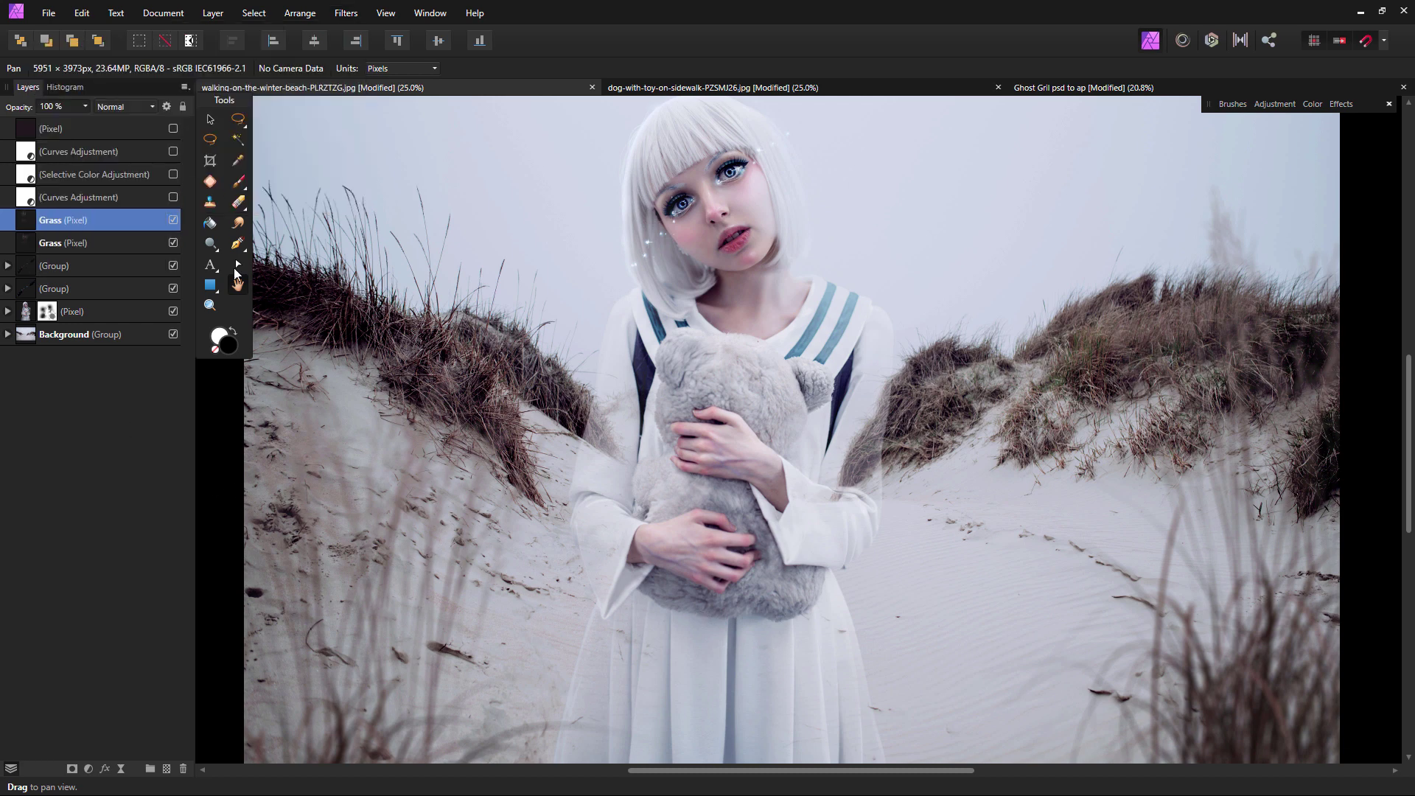
- Show the Curves adjustment directly above the Grass layers and review its master contrast curve
click(173, 196)
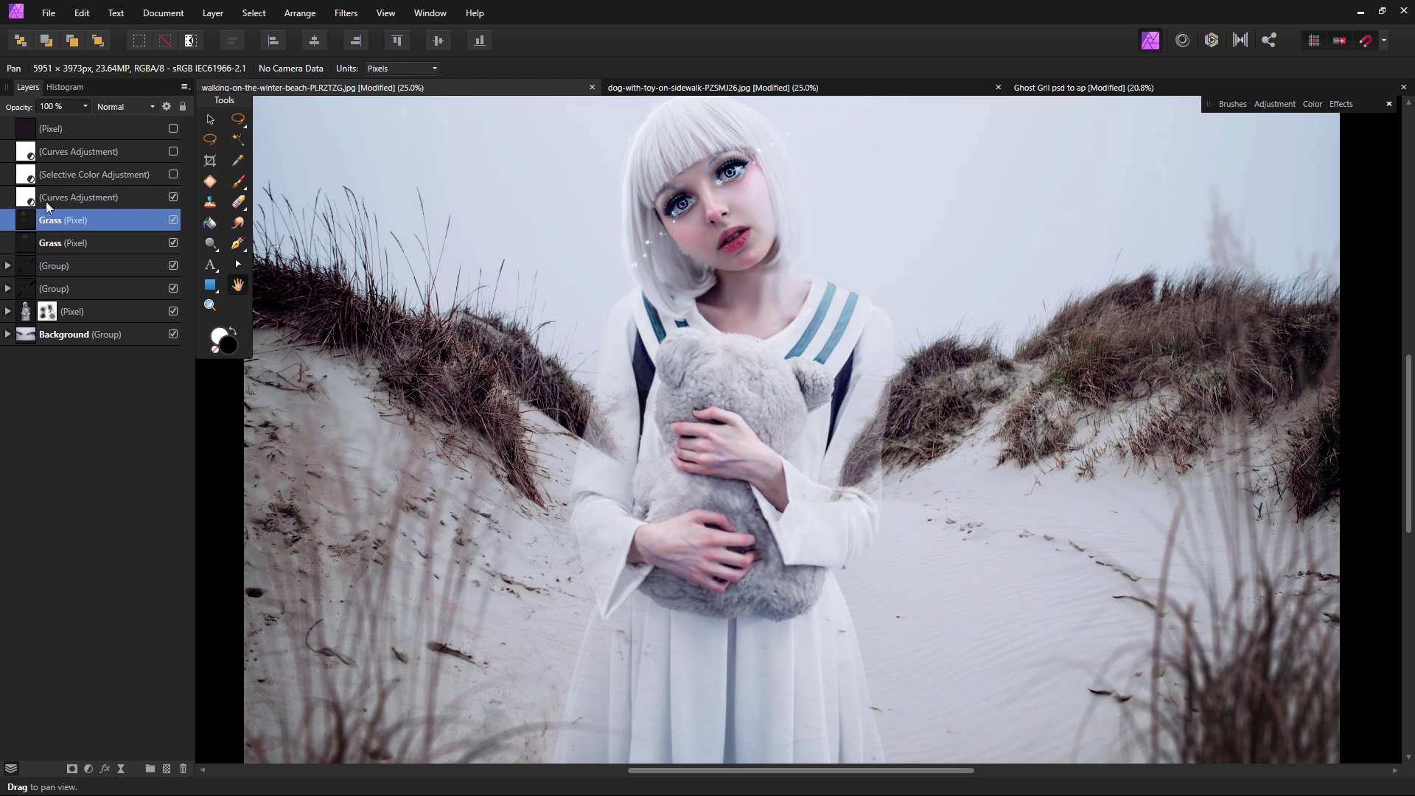
double_click(26, 197)
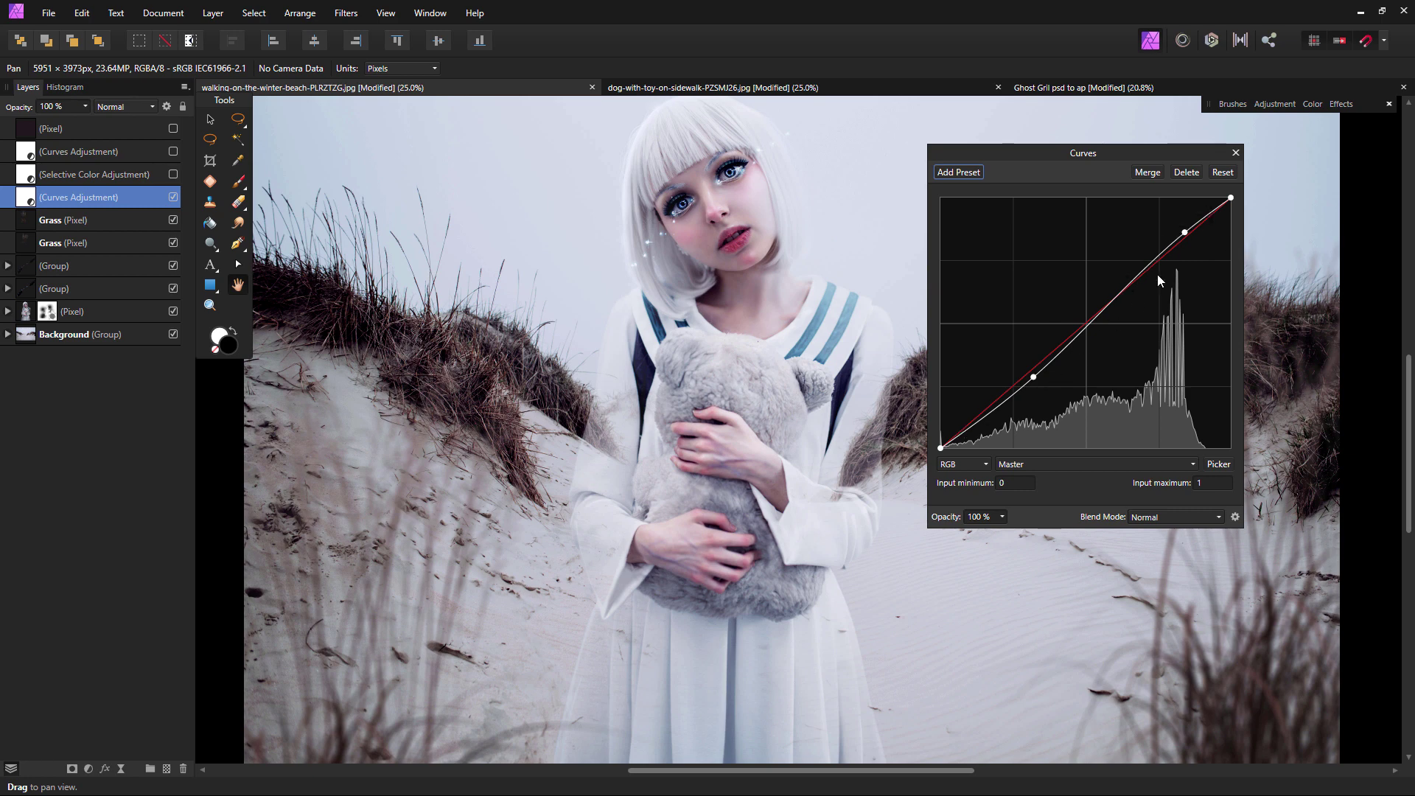
click(1235, 152)
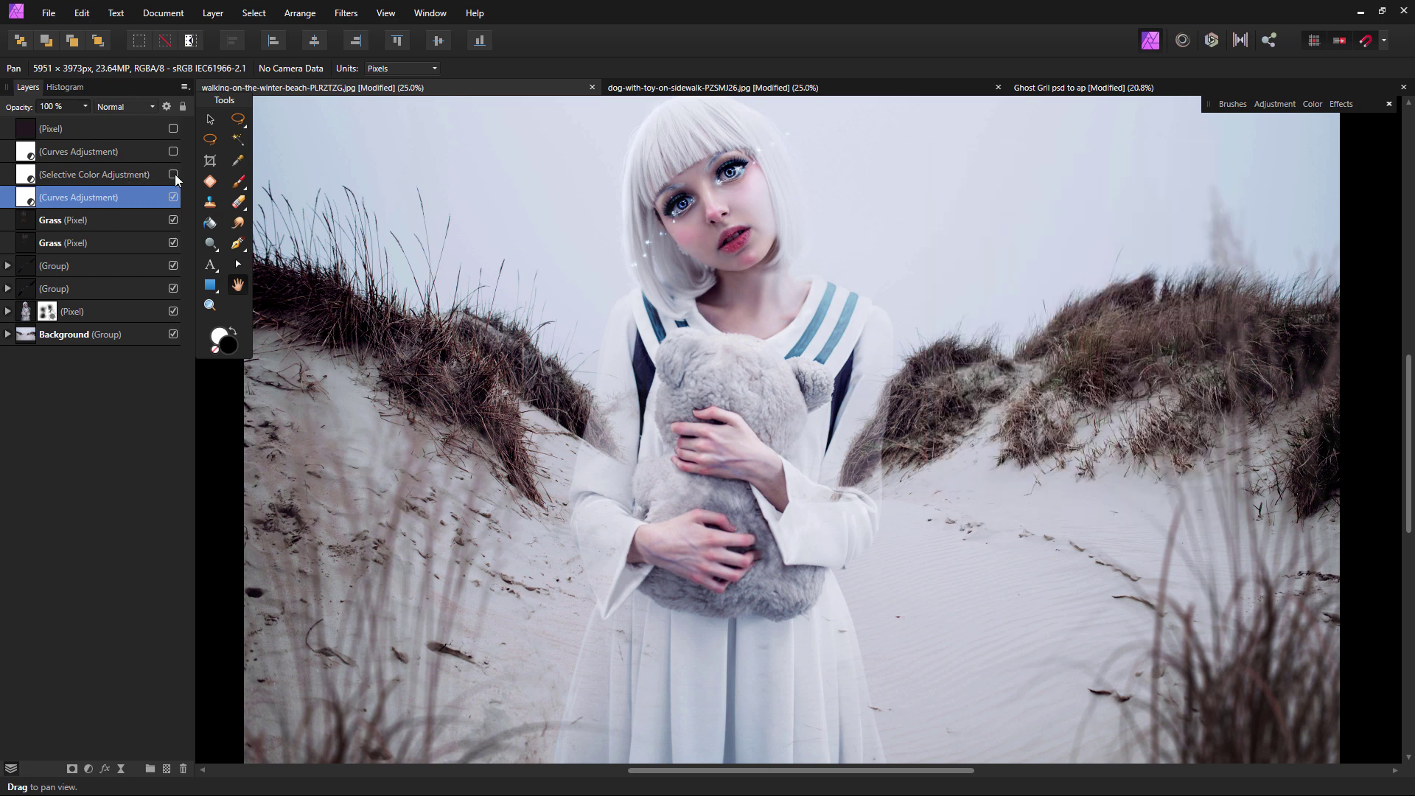
- Show the Selective Color adjustment and review its settings for the Reds and Cyans
click(173, 174)
double_click(26, 174)
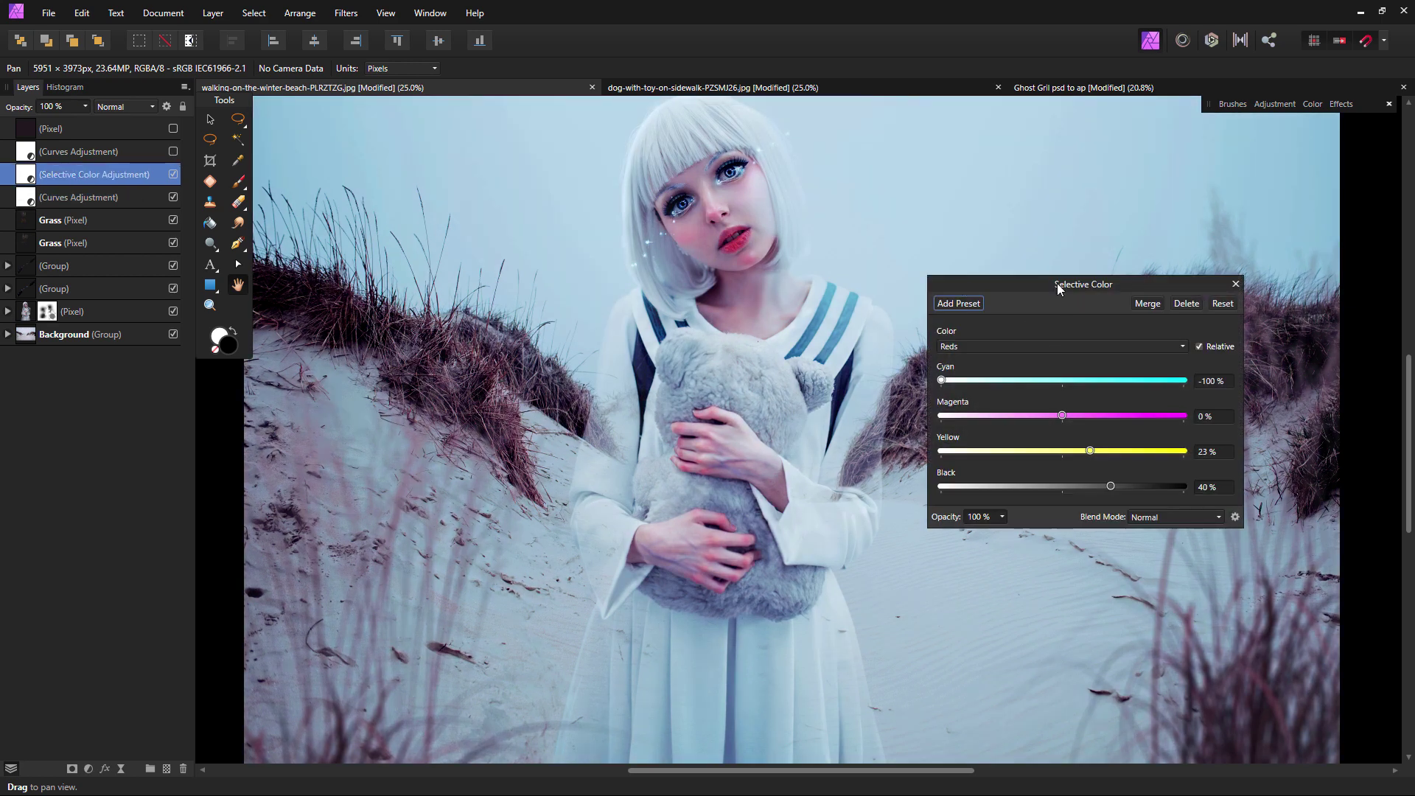
drag(1056, 283, 1045, 185)
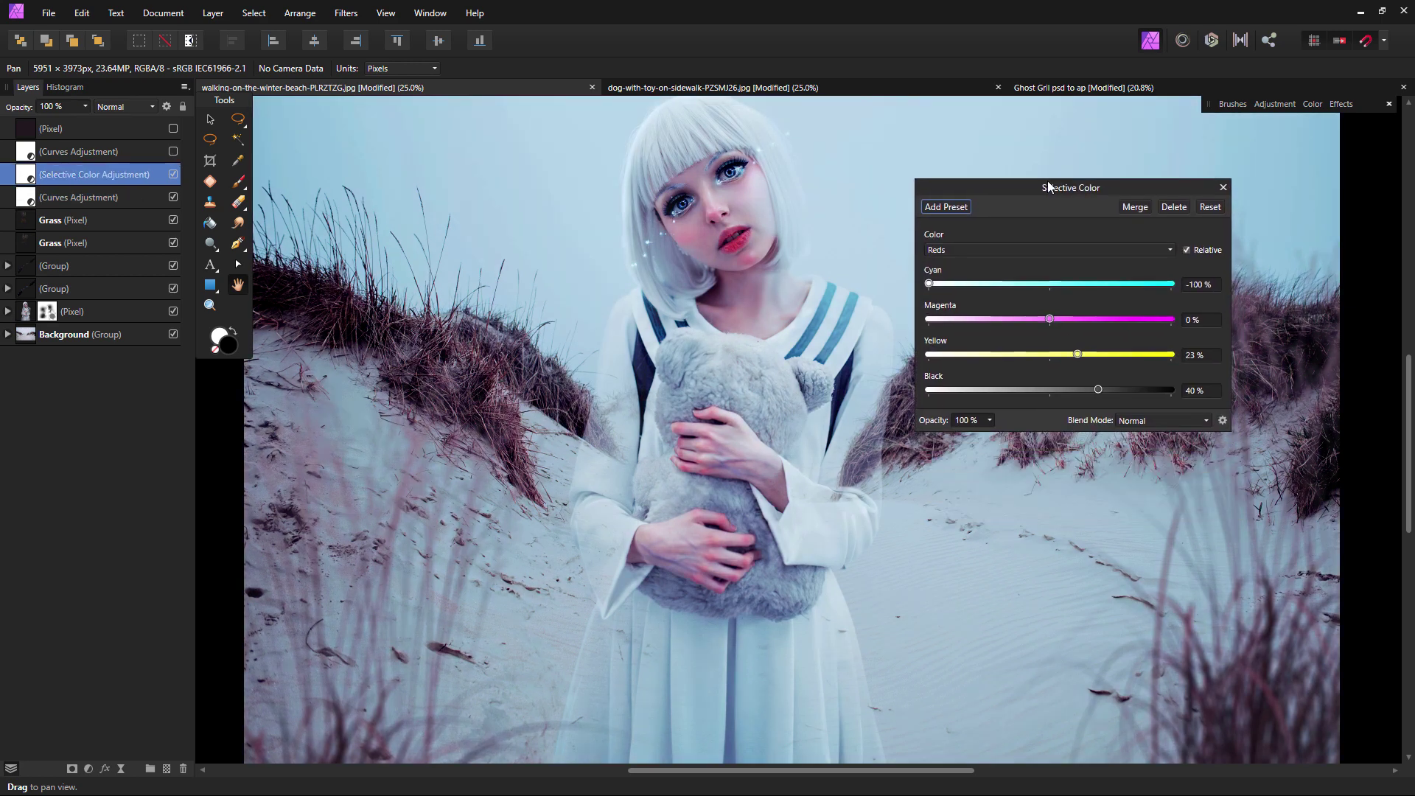
click(1168, 251)
click(1153, 311)
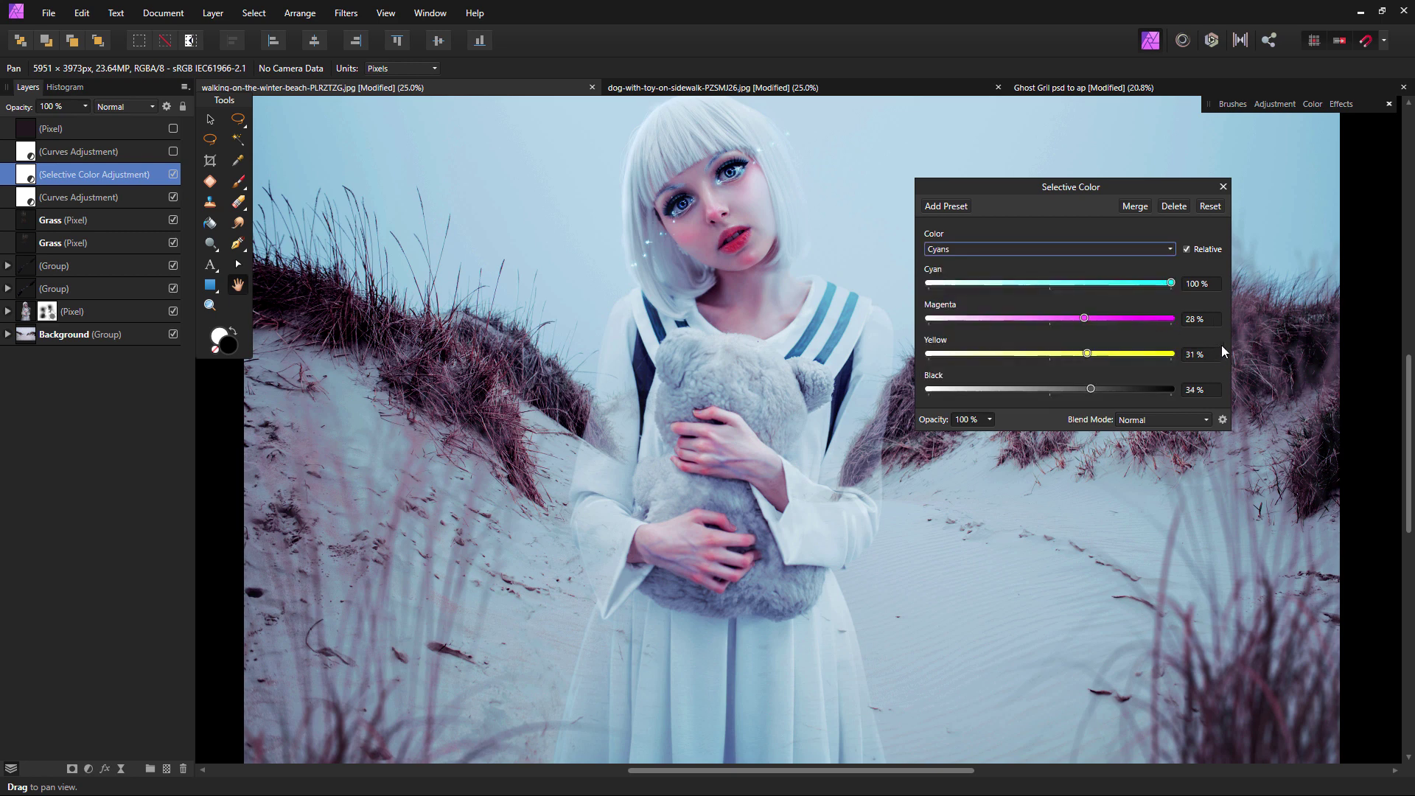
- Review the Selective Color settings for the Blues, Magentas, Whites and Neutrals
click(1147, 254)
click(1126, 333)
click(1143, 250)
click(1161, 349)
click(1095, 250)
click(1170, 367)
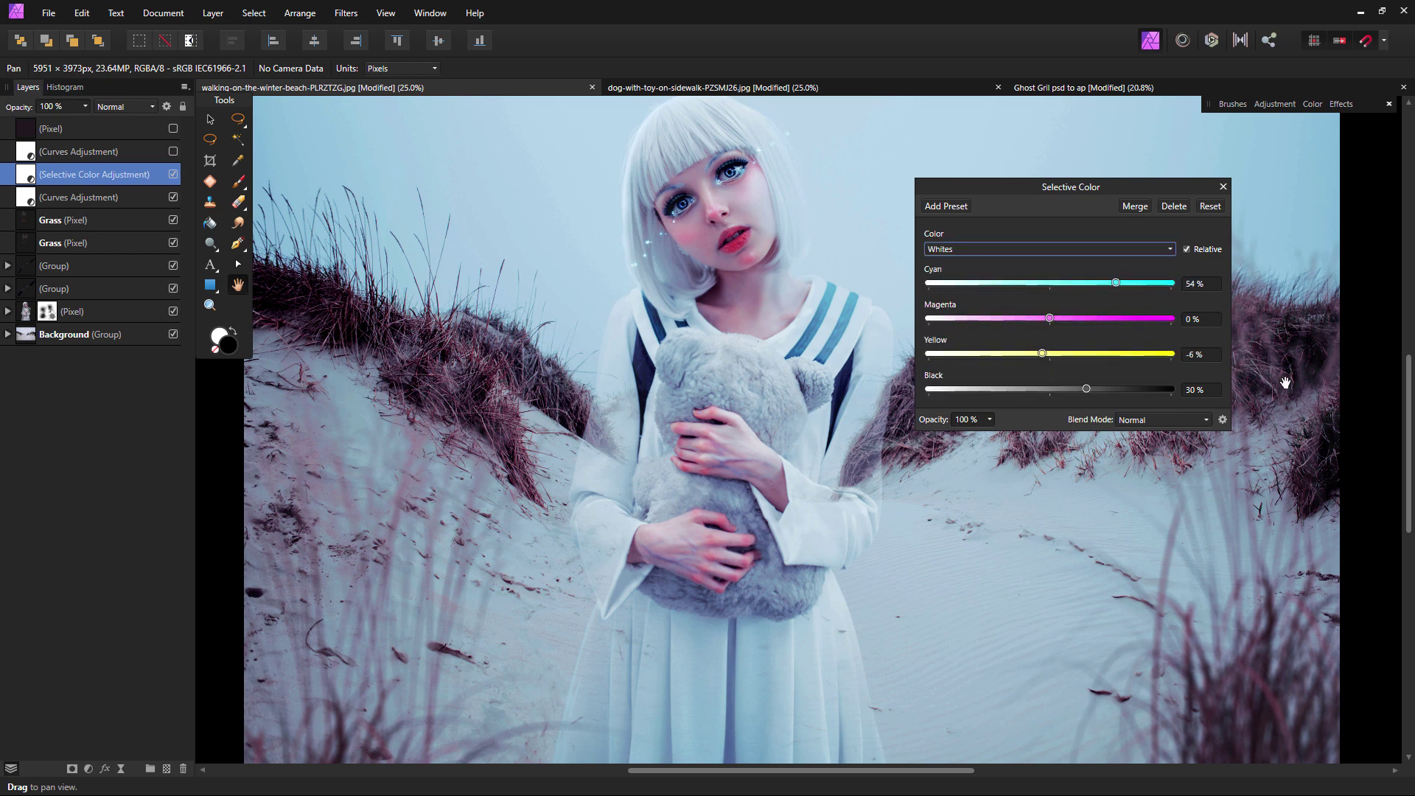
click(1081, 248)
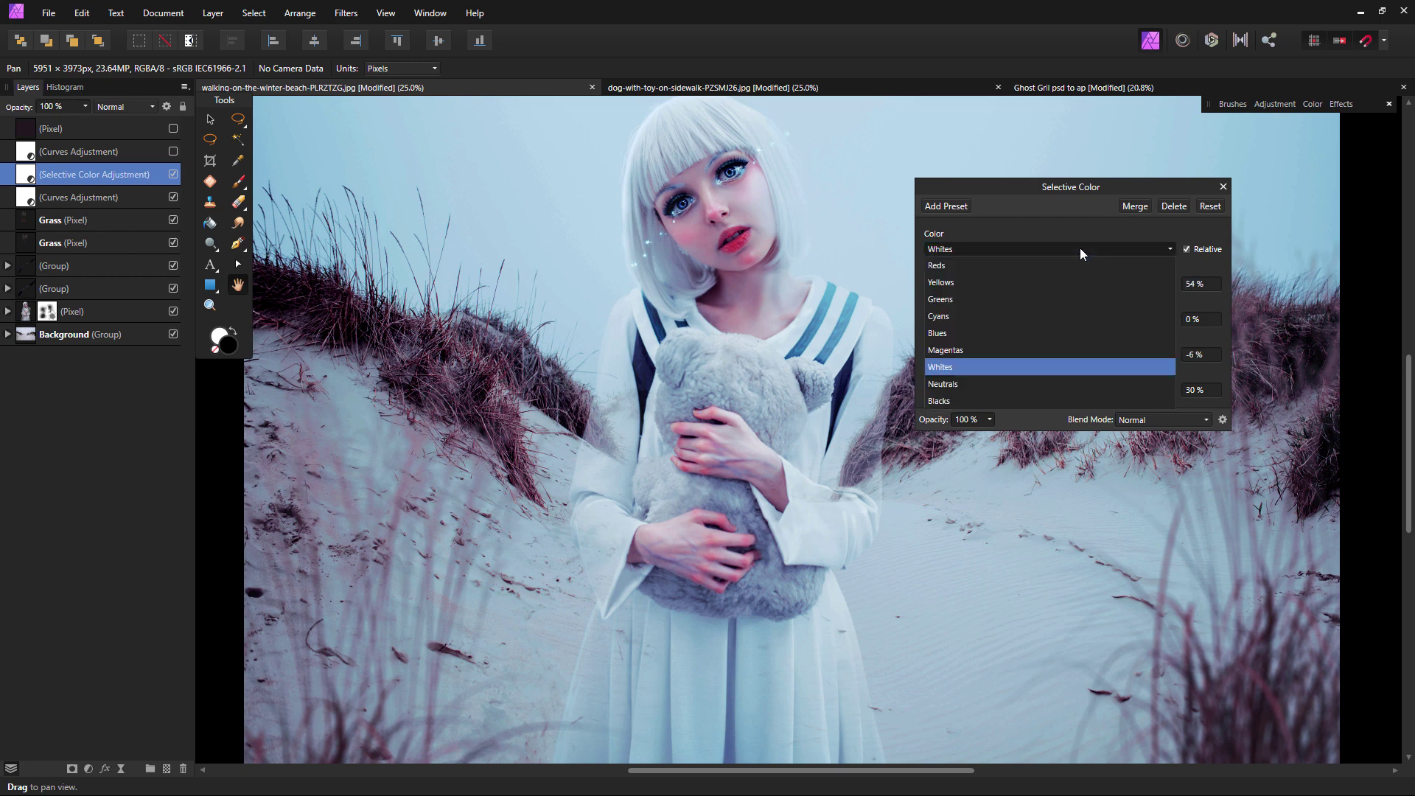
click(987, 383)
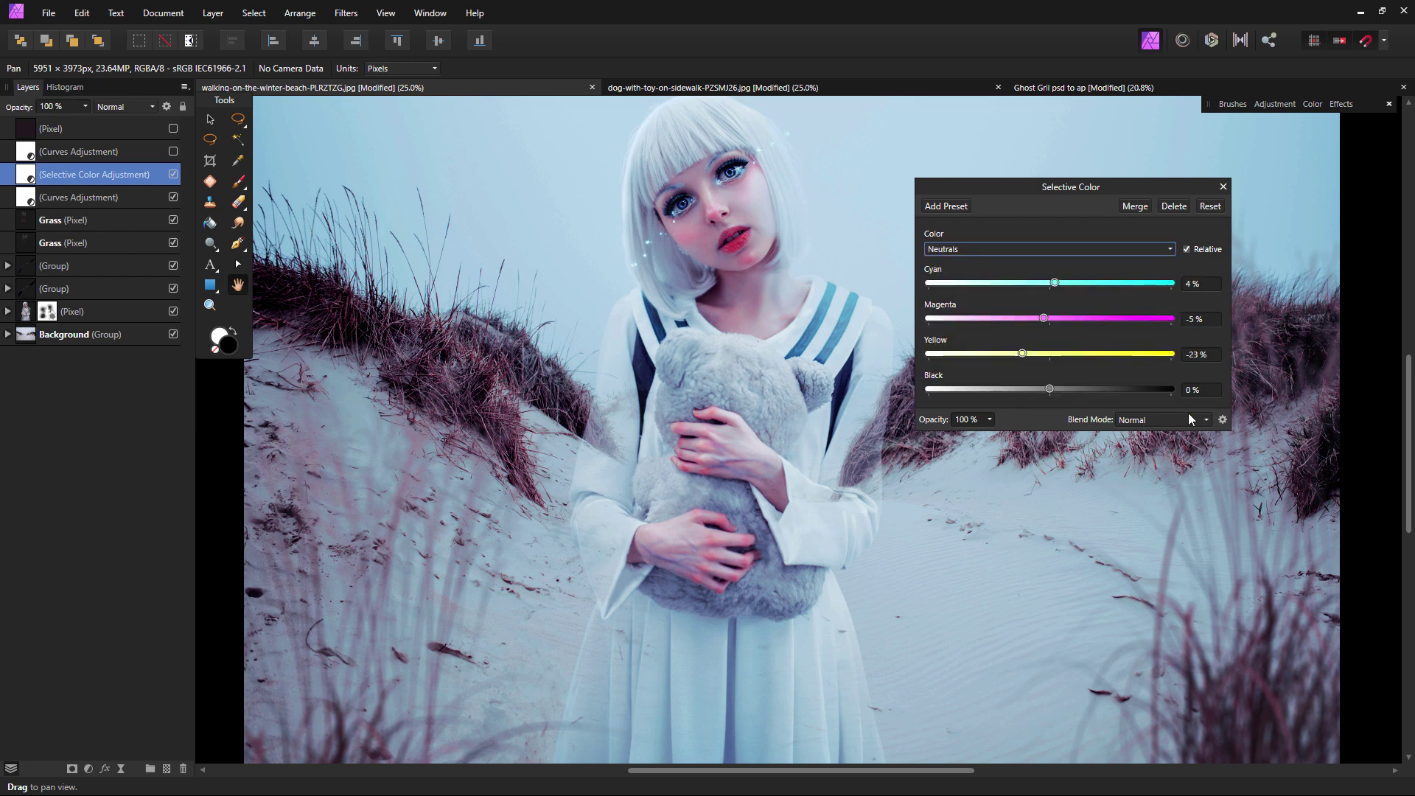
click(1224, 187)
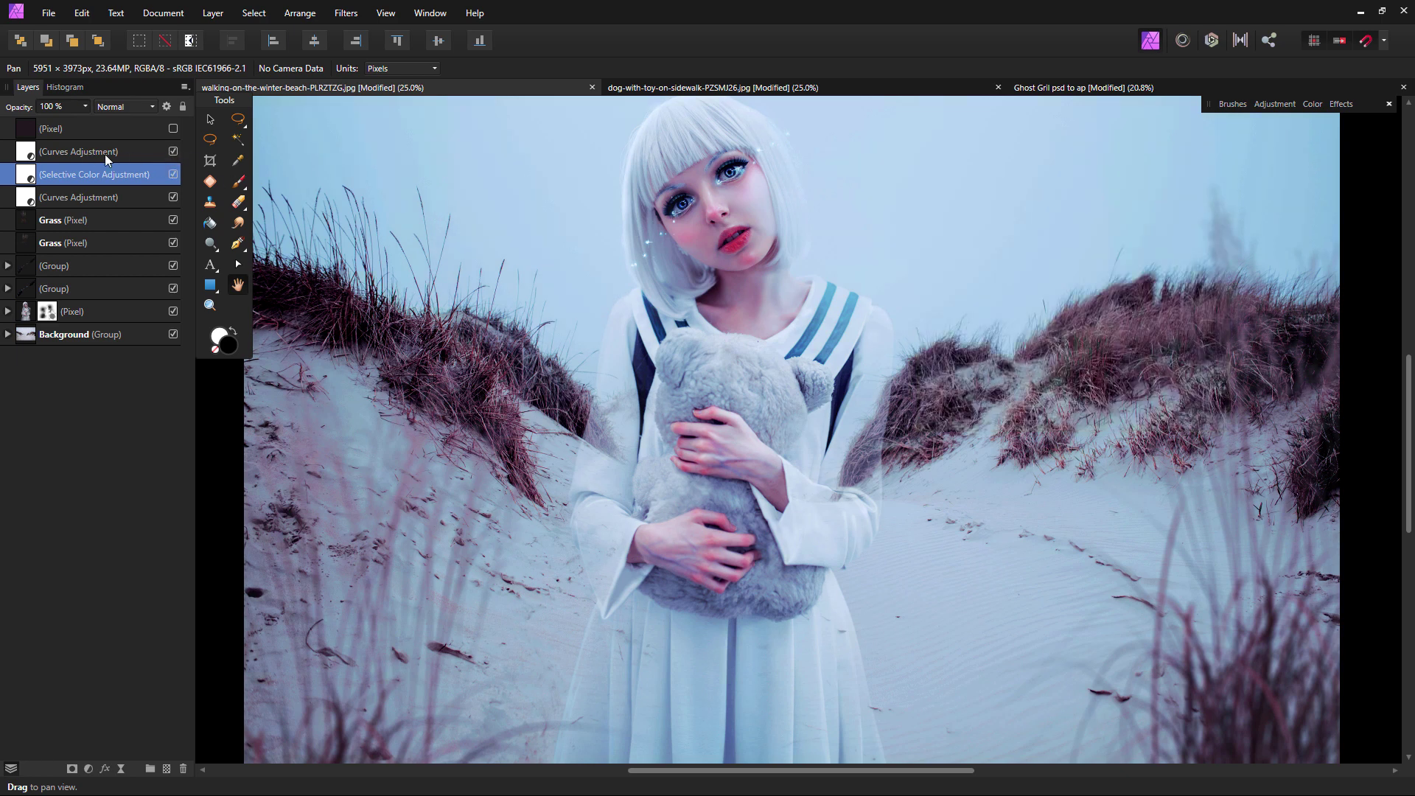
- Show the Curves adjustment above the Selective Color layer and review its Blue channel curve
double_click(28, 155)
click(1193, 460)
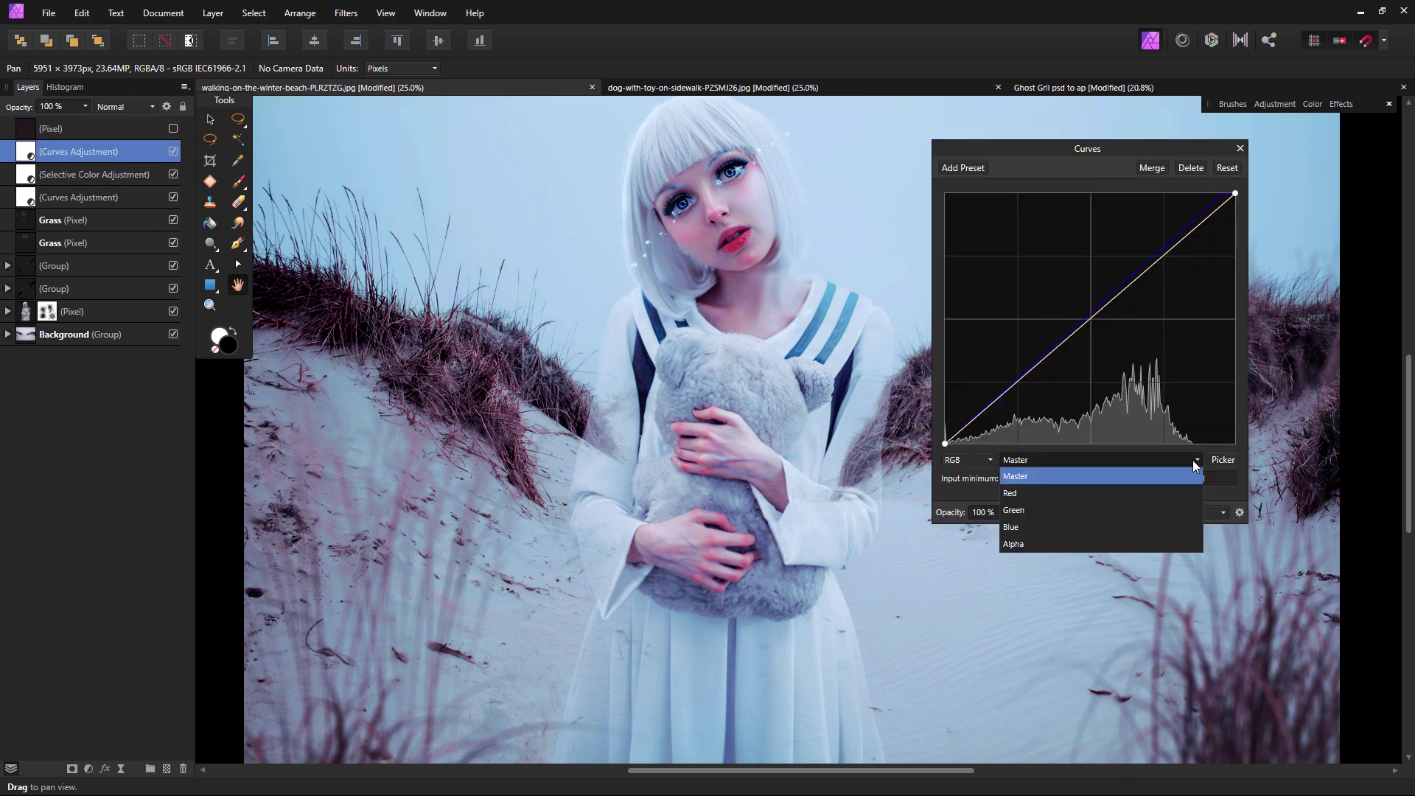
click(1144, 527)
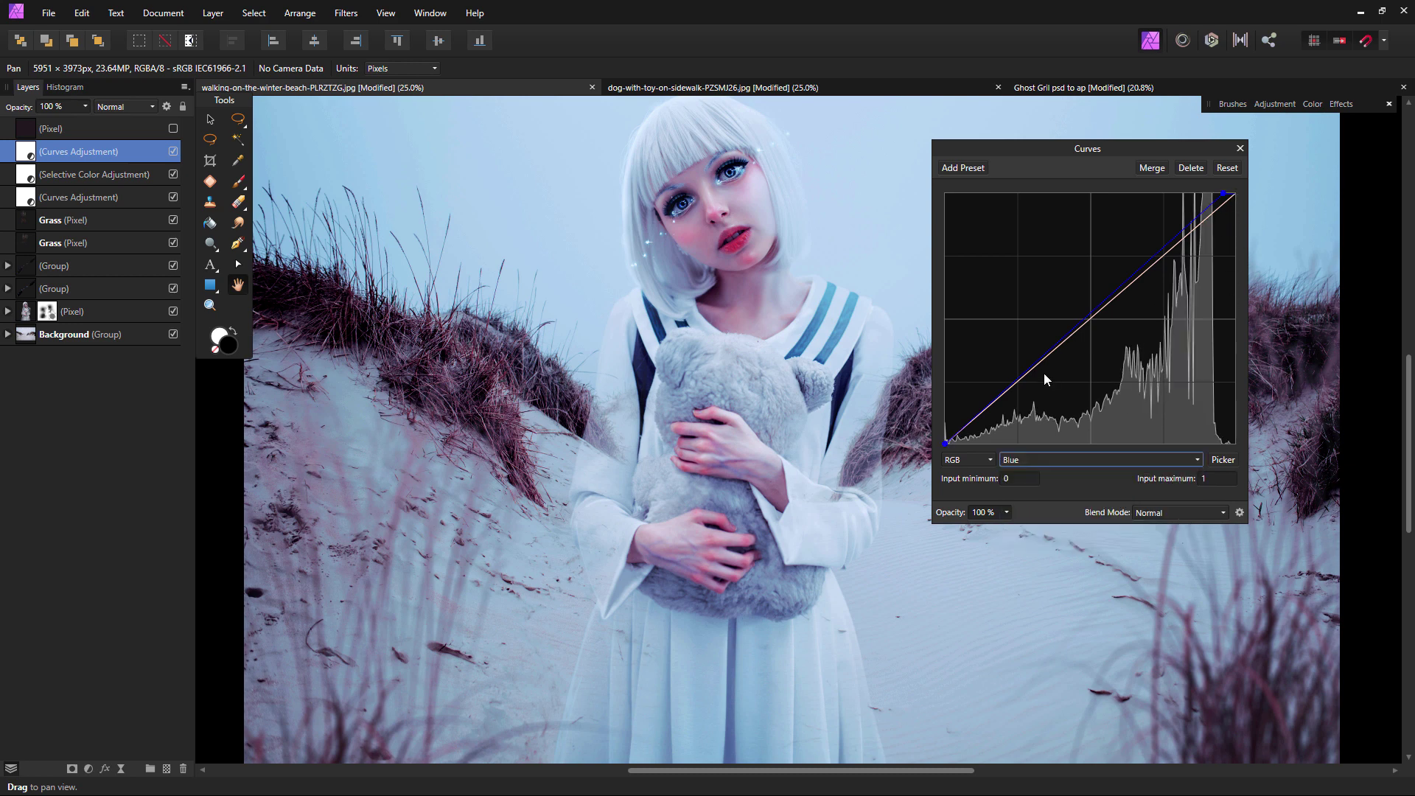
click(1240, 149)
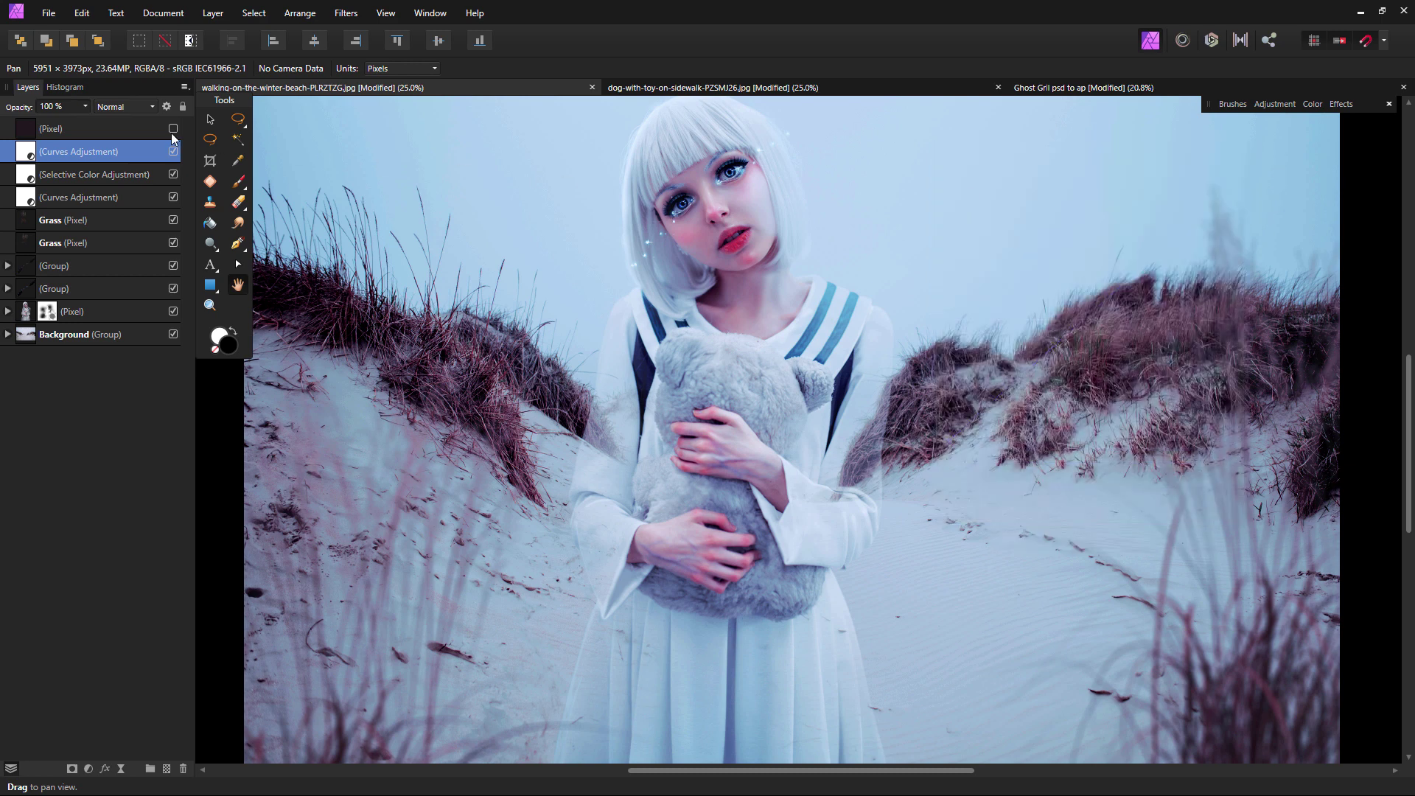
- Show the dark purple pixel layer at the top of the stack with its blend mode set to Lighten
click(131, 130)
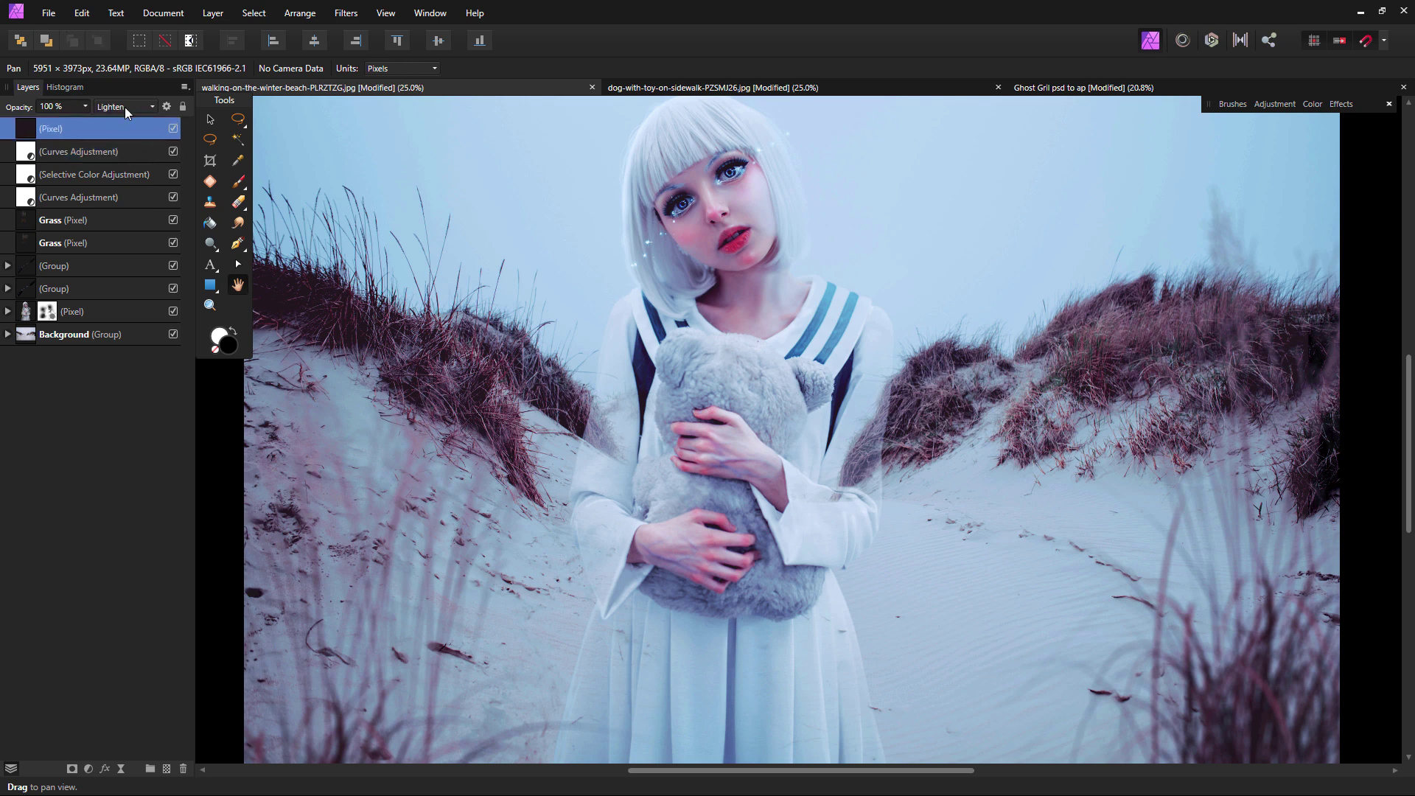
click(127, 106)
scroll(152, 122, down, 3)
click(152, 122)
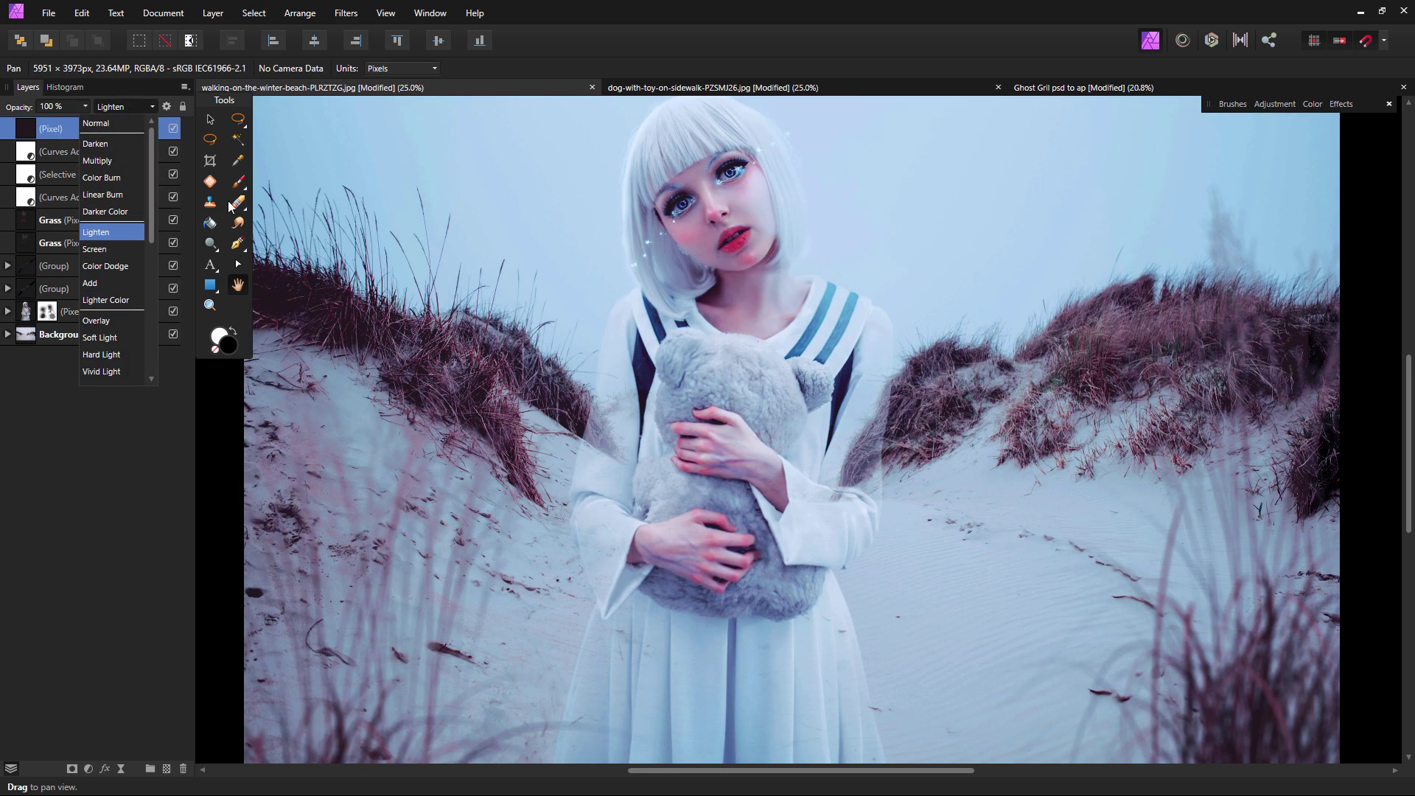
click(102, 234)
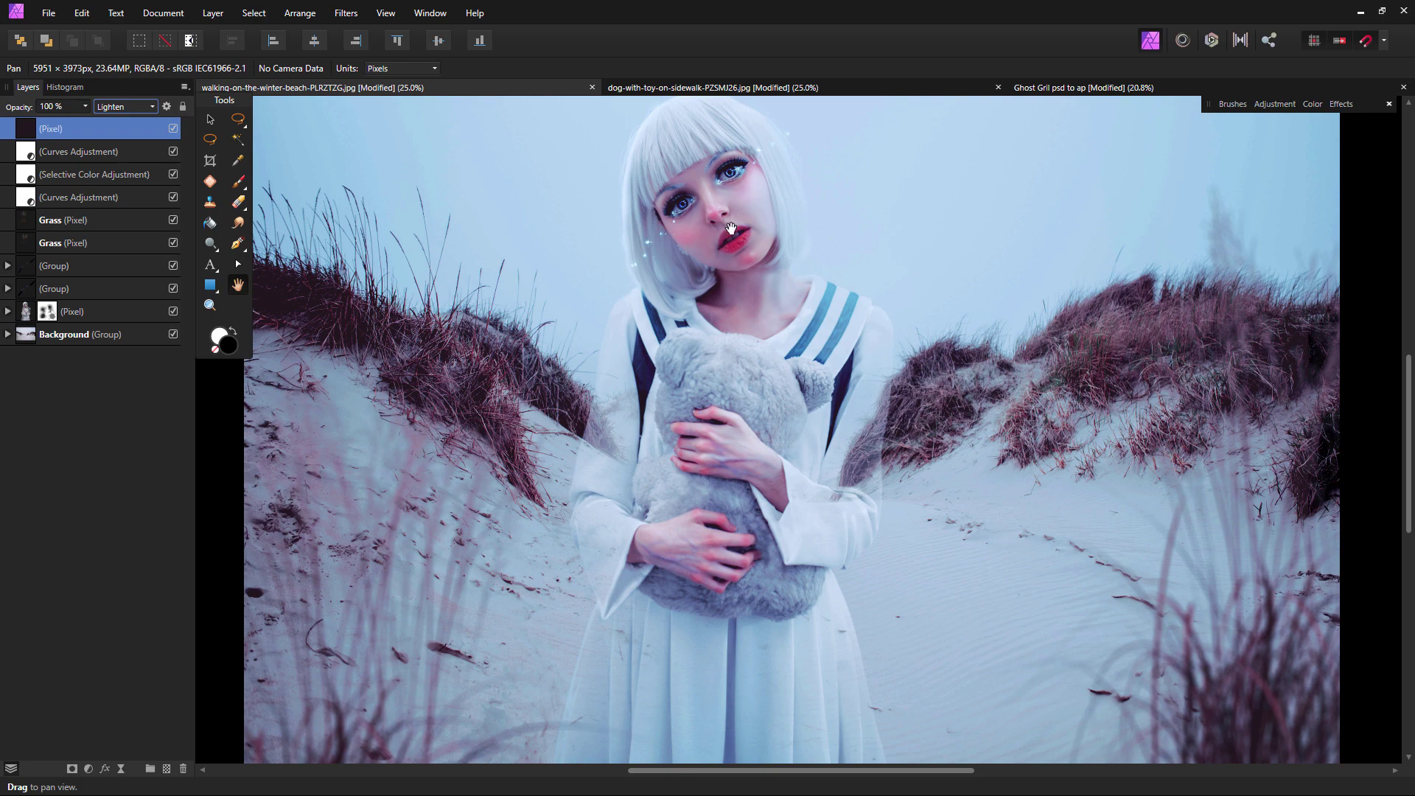
- Examine the girl's face, glowing eyes and tears up close with the colour grading applied
drag(729, 228, 699, 265)
click(211, 306)
key(ctrl+1)
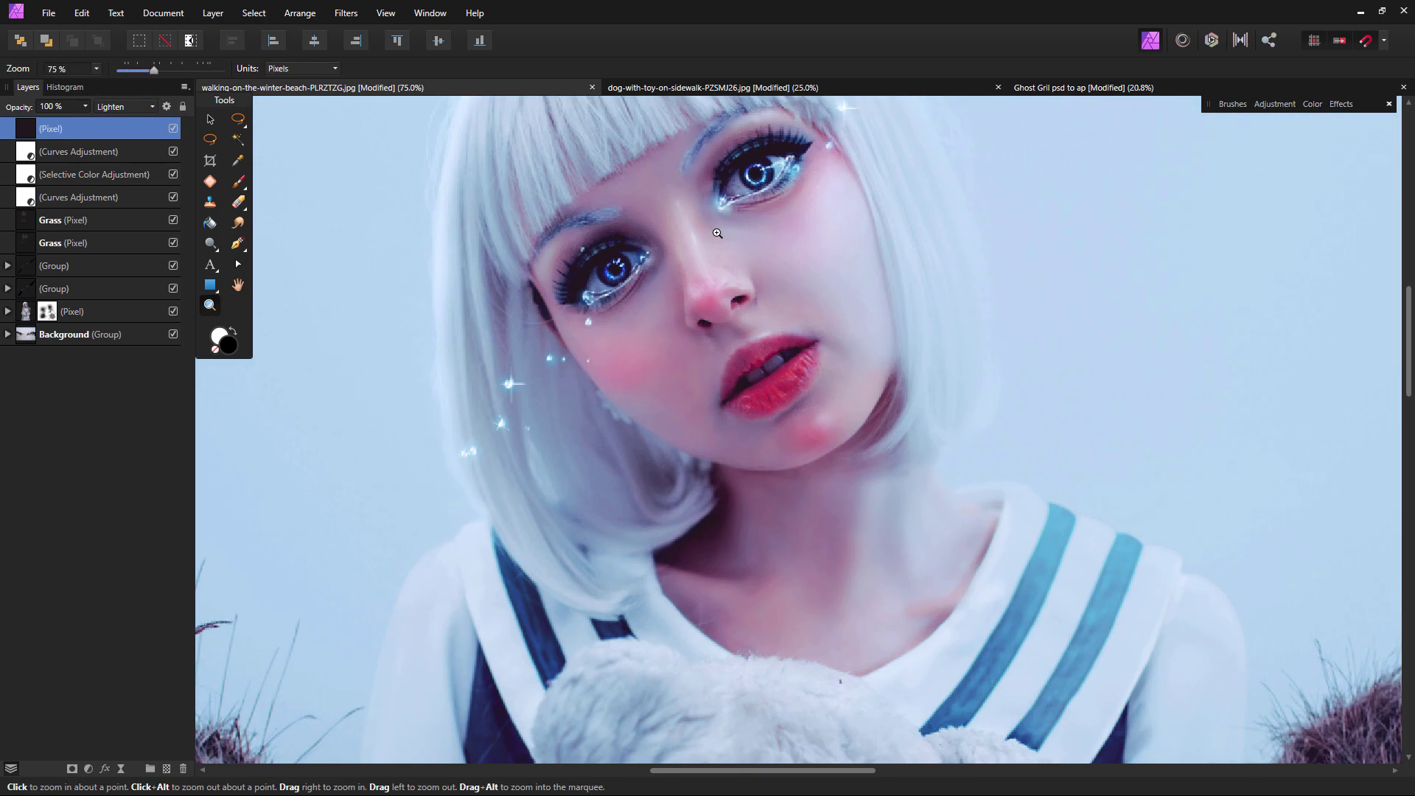